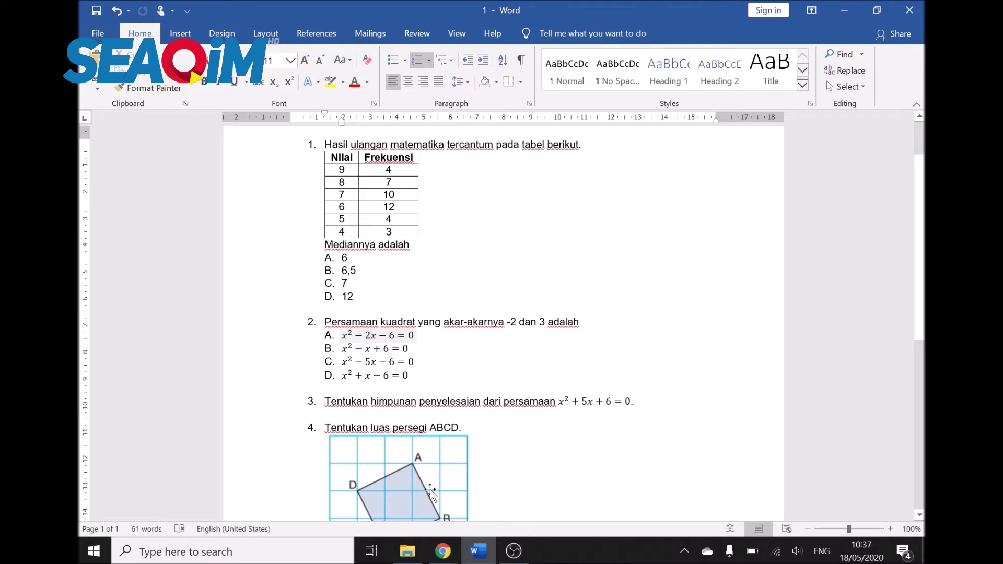
Step: Switch from Word to the Chrome window showing Google Drive's My Drive
mouse_move(442, 556)
left_click(575, 486)
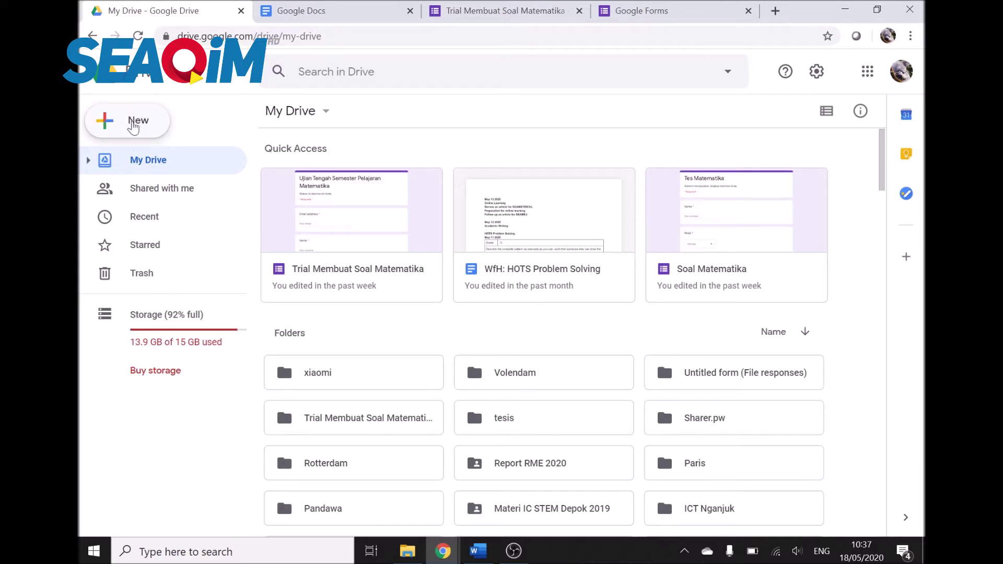
Step: Upload the file 1.docx from the computer to My Drive
left_click(134, 120)
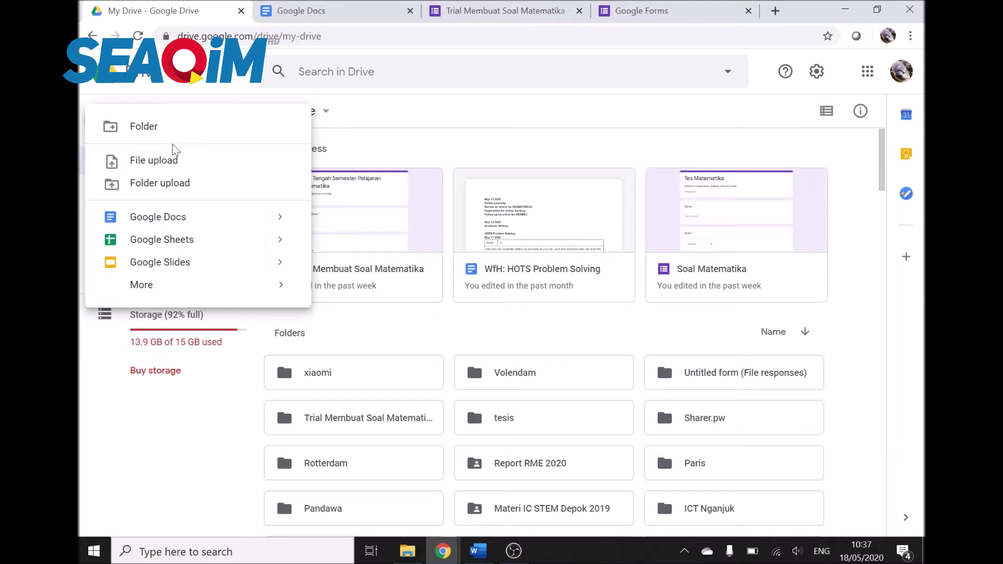
left_click(167, 160)
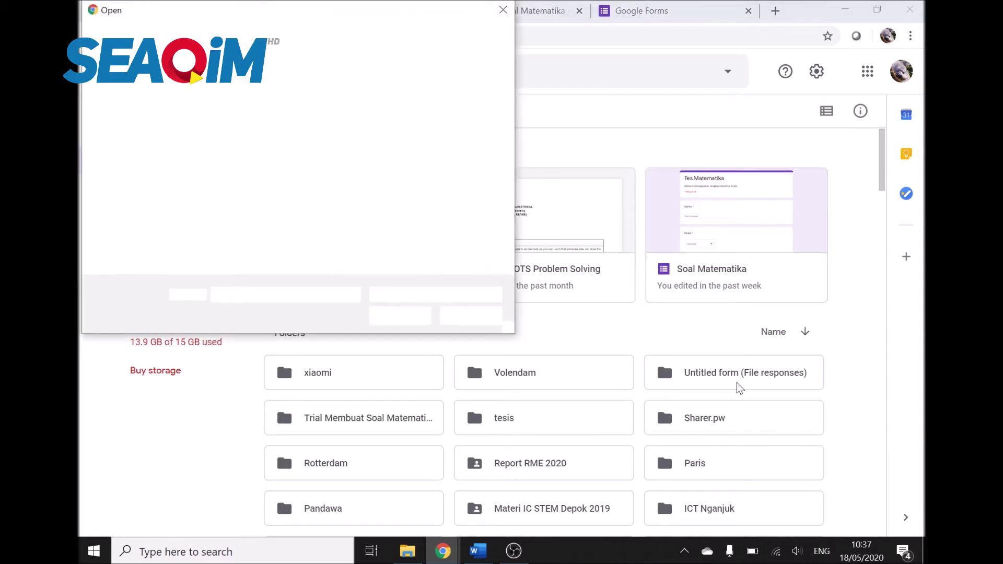
double_click(249, 119)
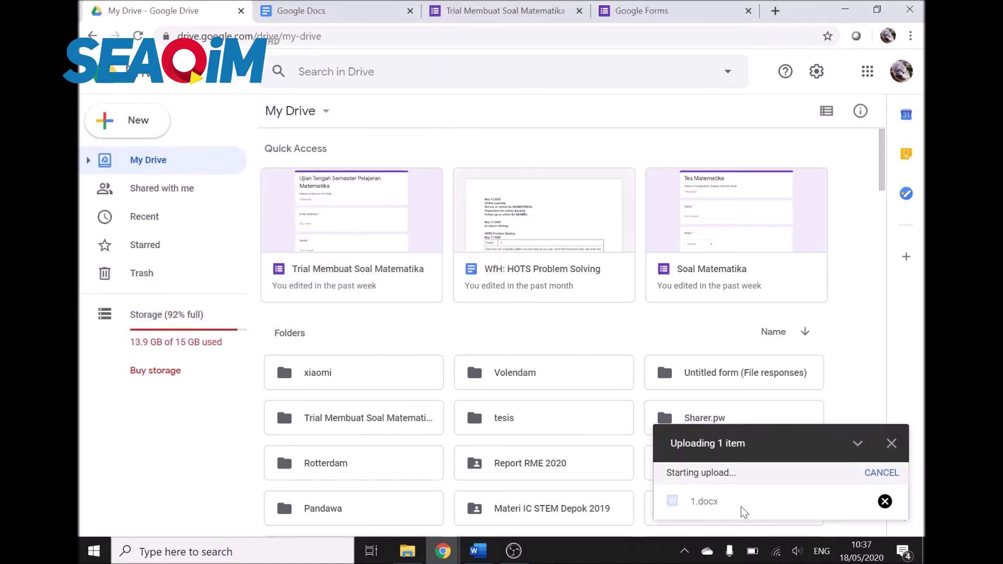
Step: Open the uploaded 1.docx in Google Docs
left_click(704, 508)
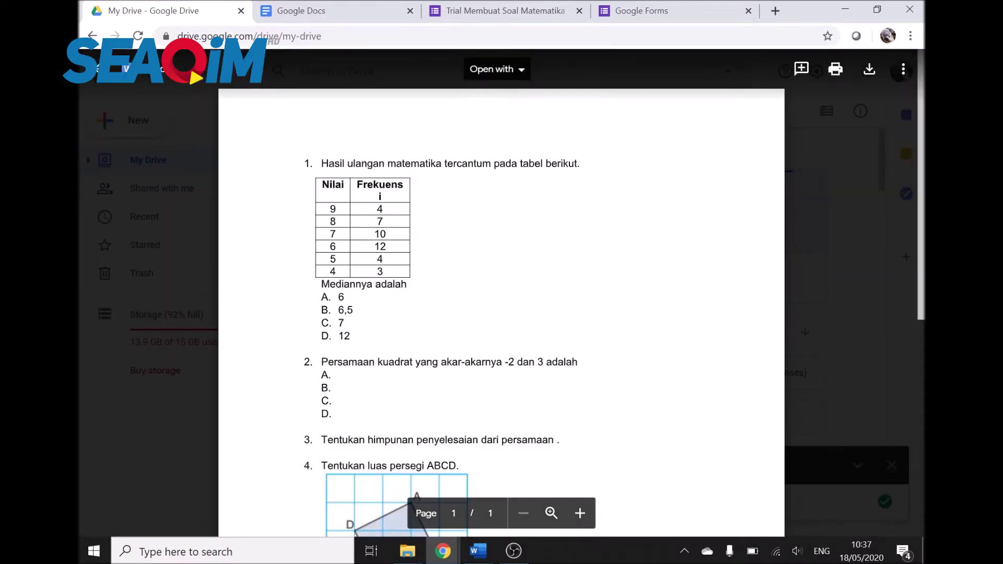
left_click(496, 69)
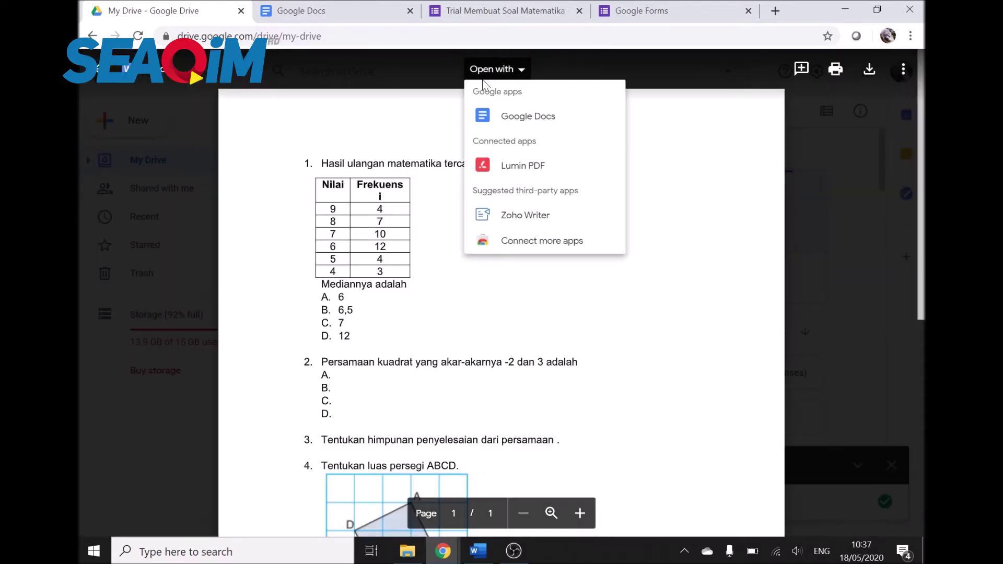
left_click(502, 118)
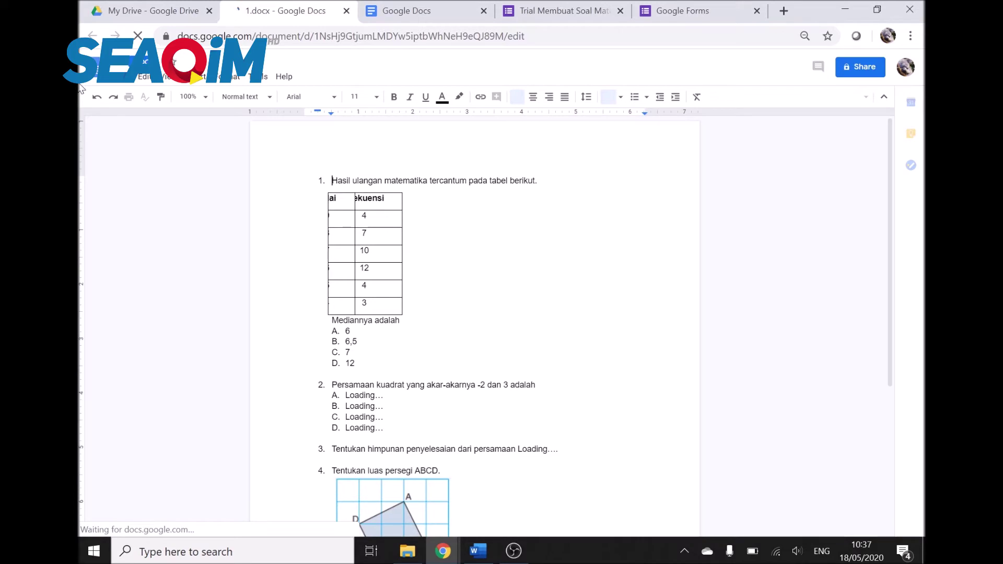
Step: Save 1.docx as a native Google Doc and close the original .docx tab
left_click(133, 78)
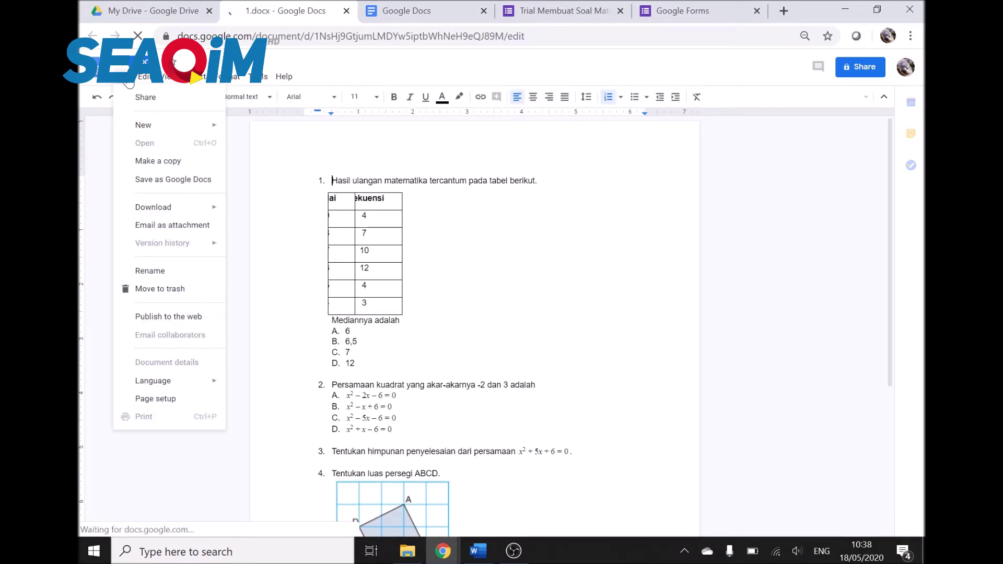
left_click(172, 183)
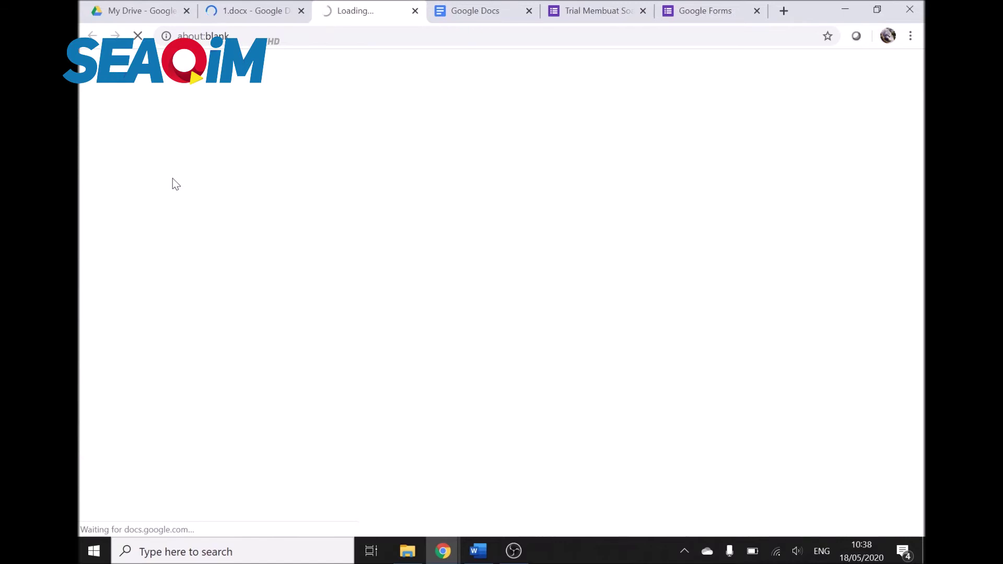
left_click(302, 11)
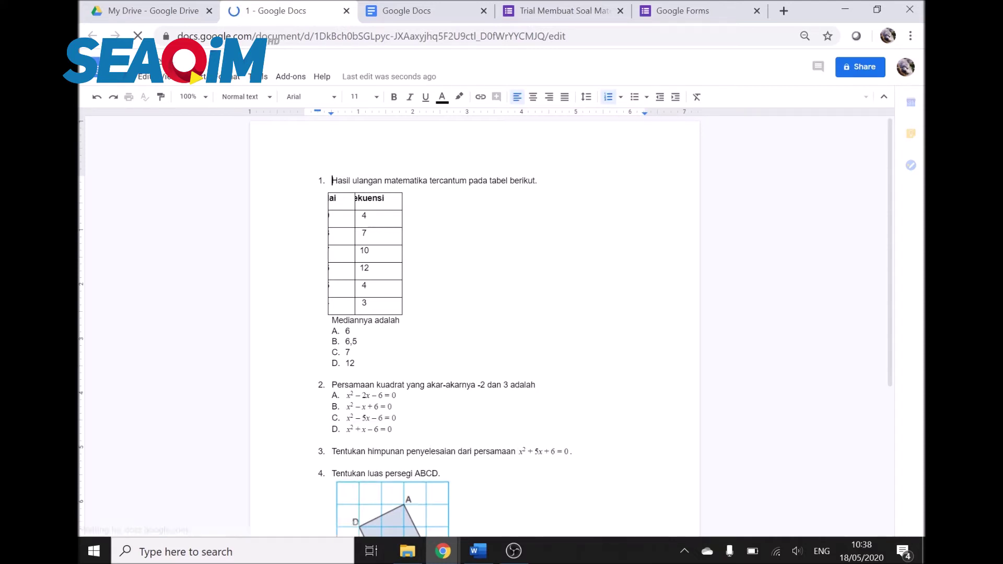
Step: Remove the list numbering from all four questions, starting with the Persamaan question
key("BackSpace")
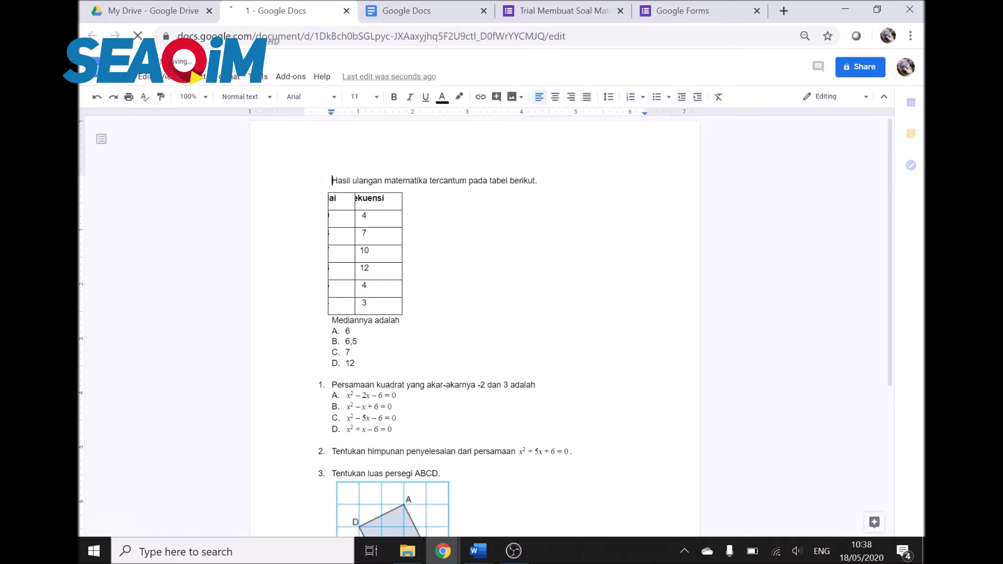
left_click(346, 396)
left_click(332, 386)
key("BackSpace")
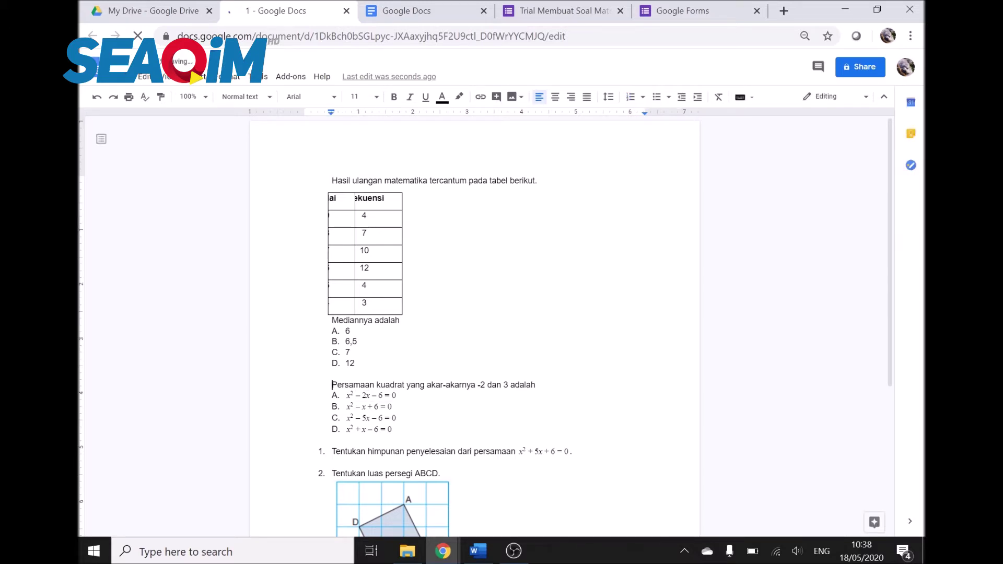
left_click(333, 453)
key("BackSpace")
left_click(304, 463)
key("BackSpace")
key("Down")
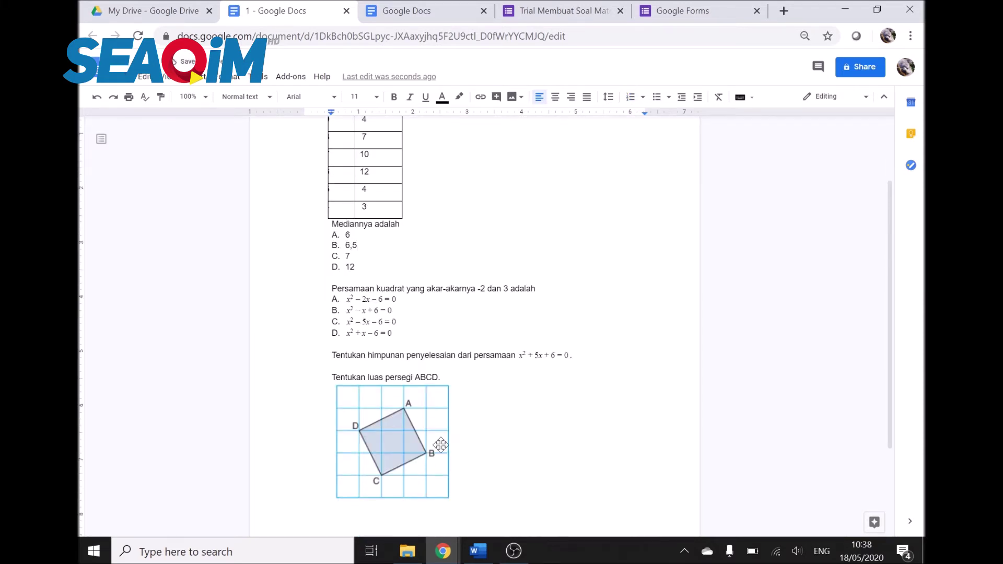
scroll(454, 496, "up", 2)
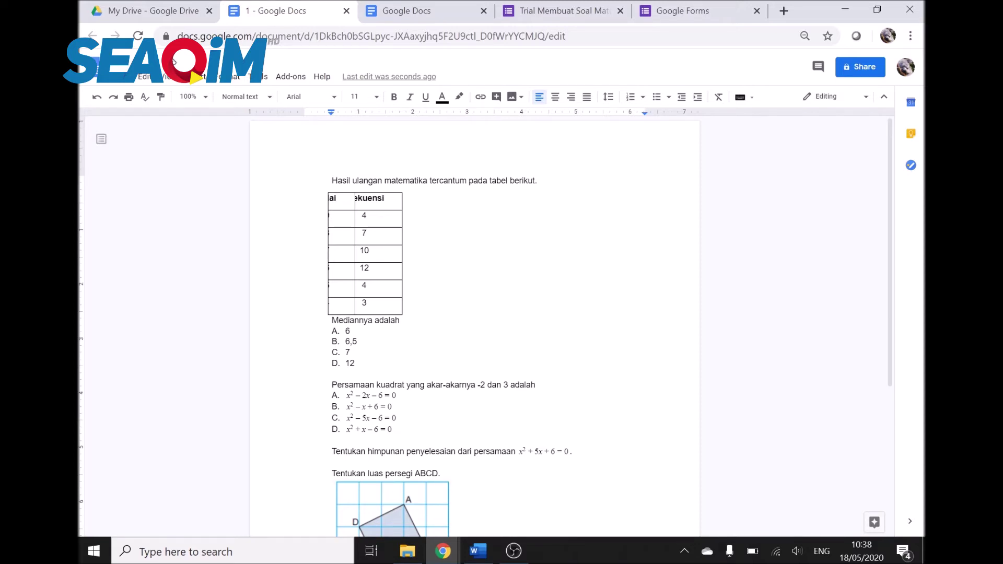
scroll(474, 328, "down", 3)
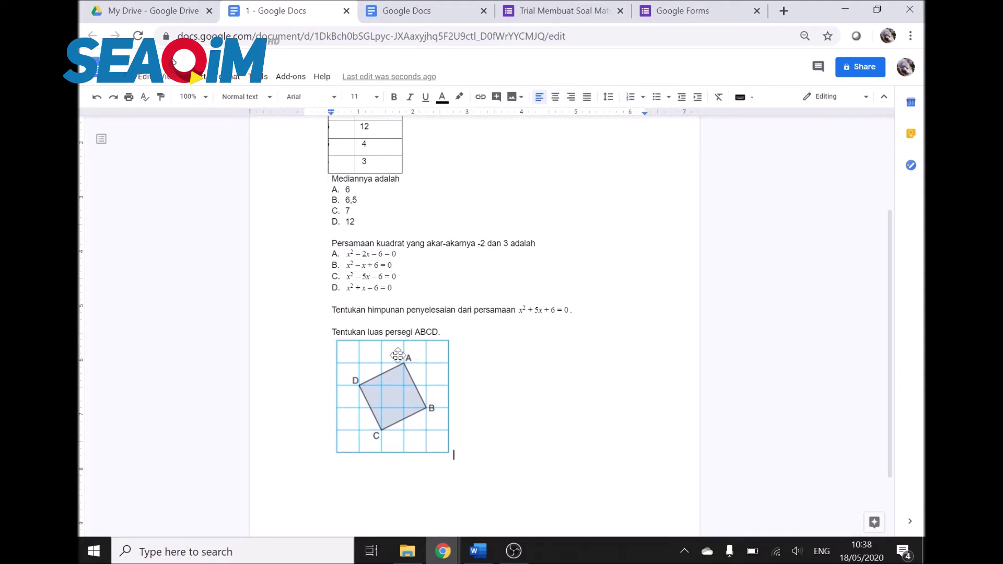
double_click(401, 277)
Step: Go to the 'Ujian Tengah Semester Pelajaran Matematika' form and show its installed add-ons
left_click(674, 7)
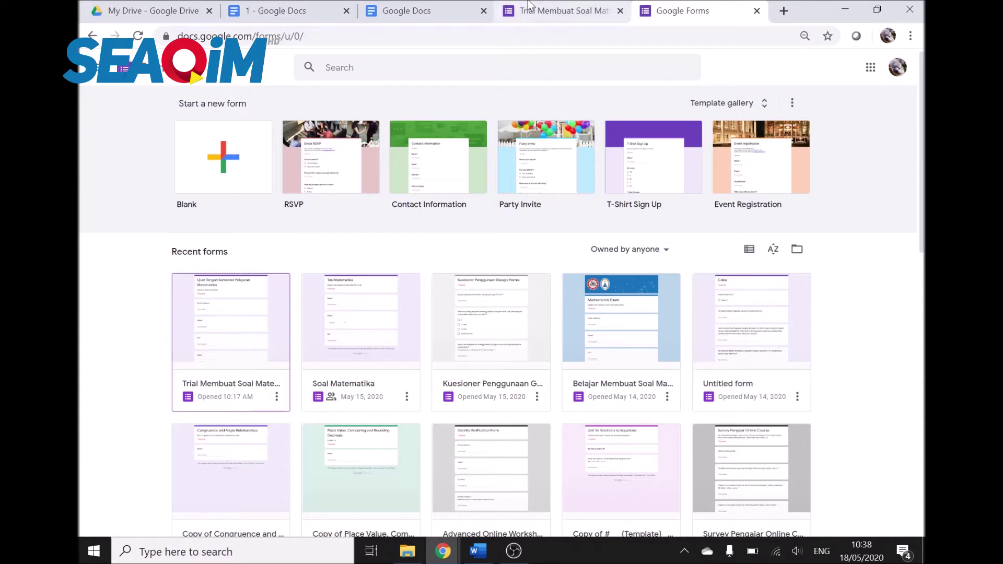
left_click(545, 8)
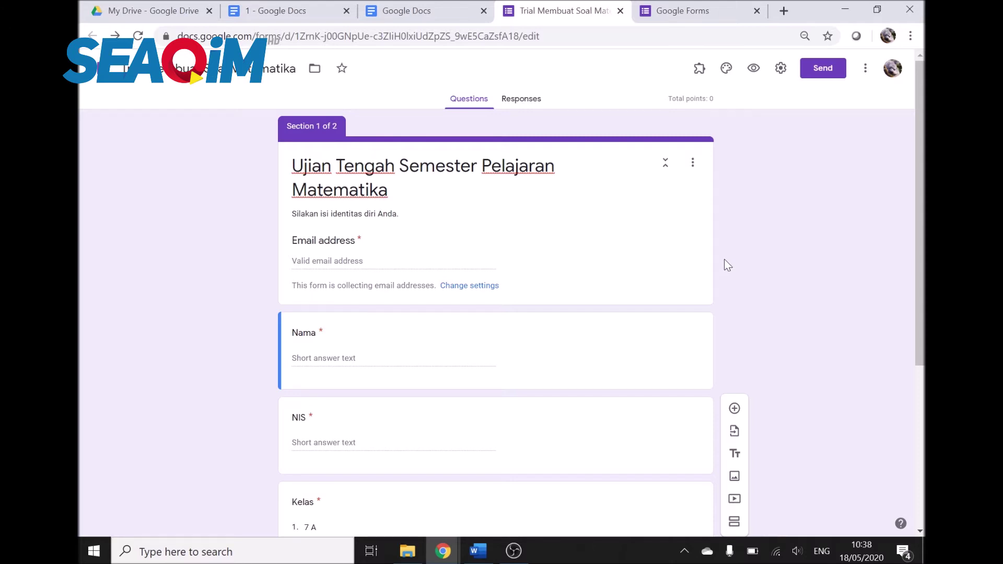
left_click(702, 77)
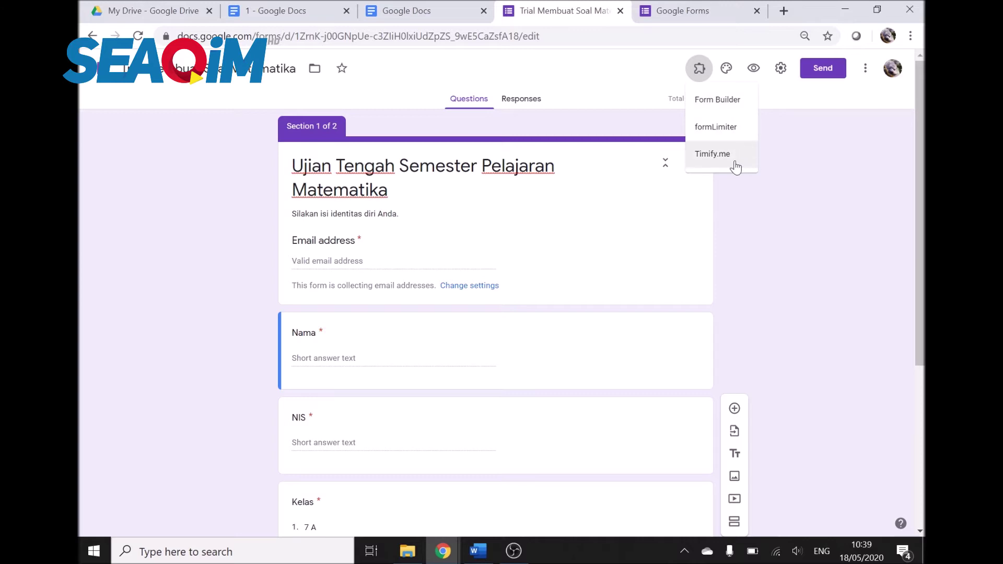
Step: Start Form Builder and select the Google Doc '1' as the import source
left_click(719, 109)
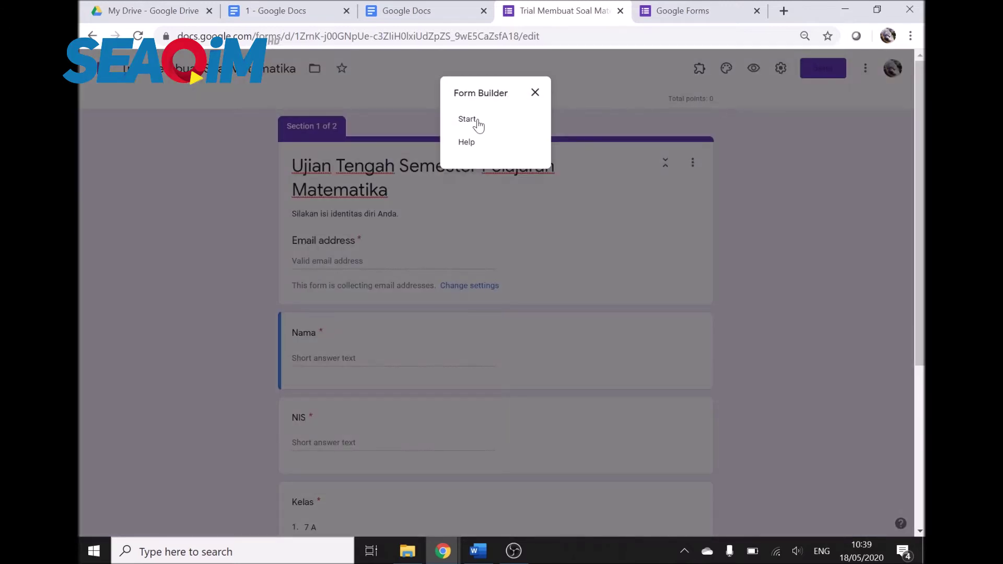
left_click(479, 124)
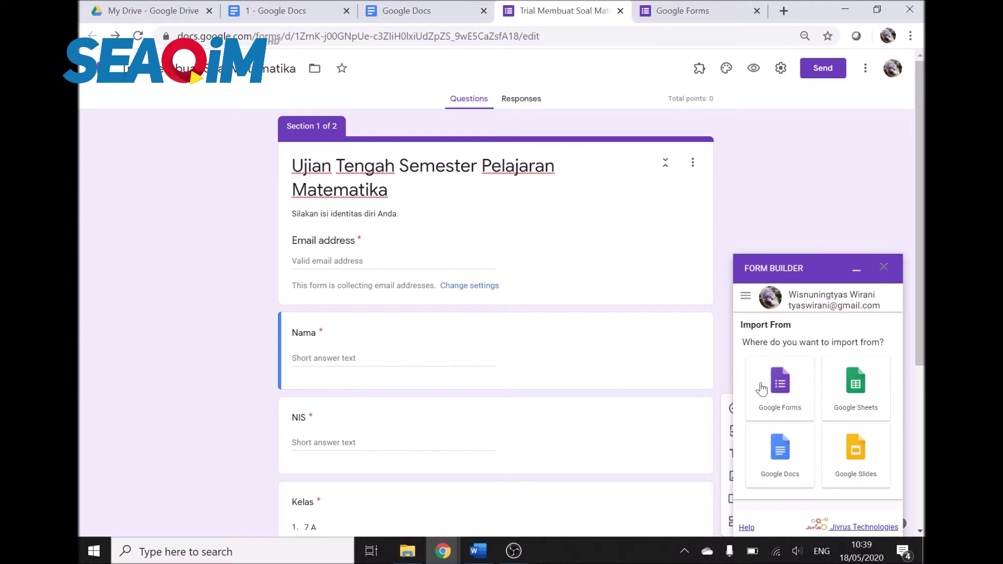
left_click(790, 456)
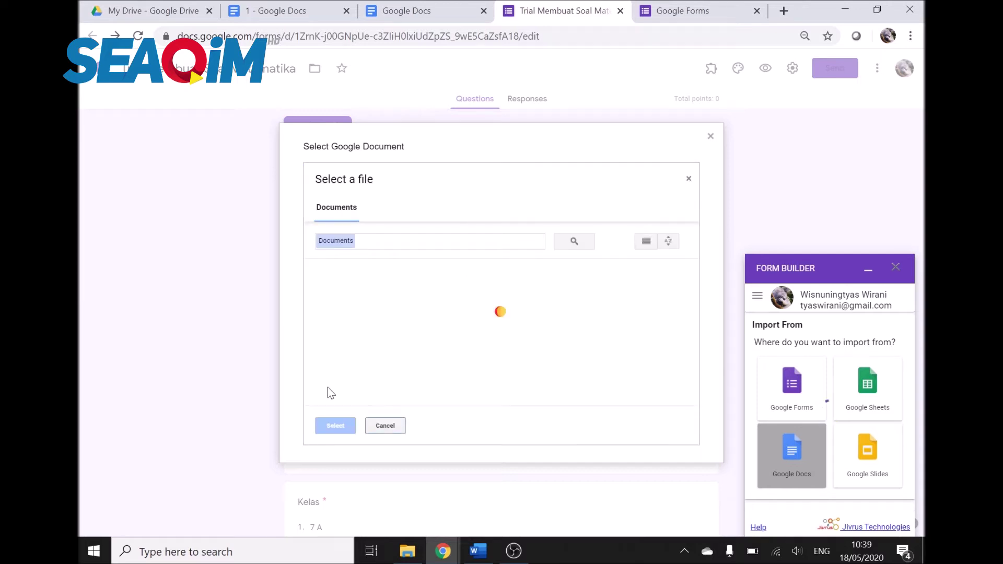
left_click(362, 368)
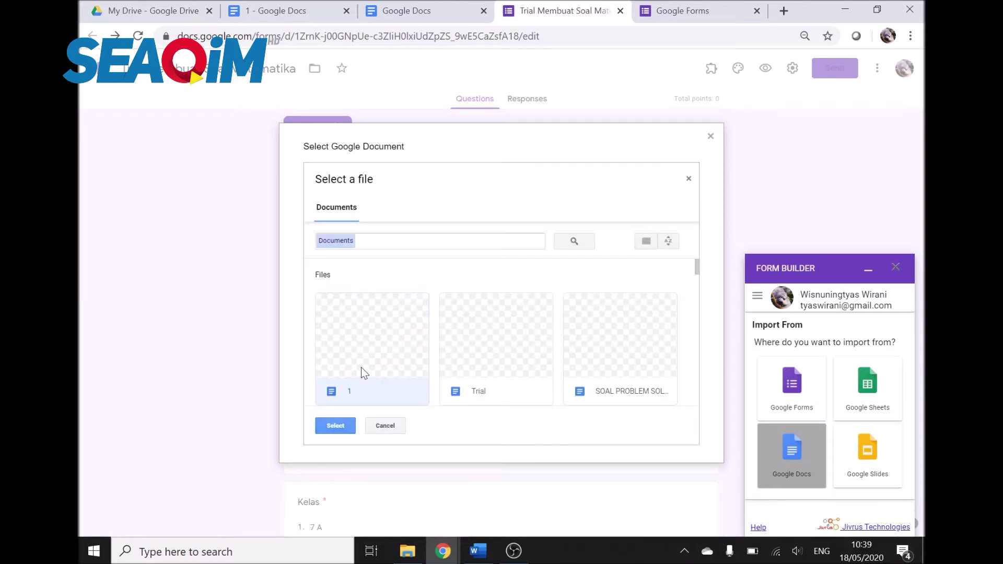
left_click(337, 426)
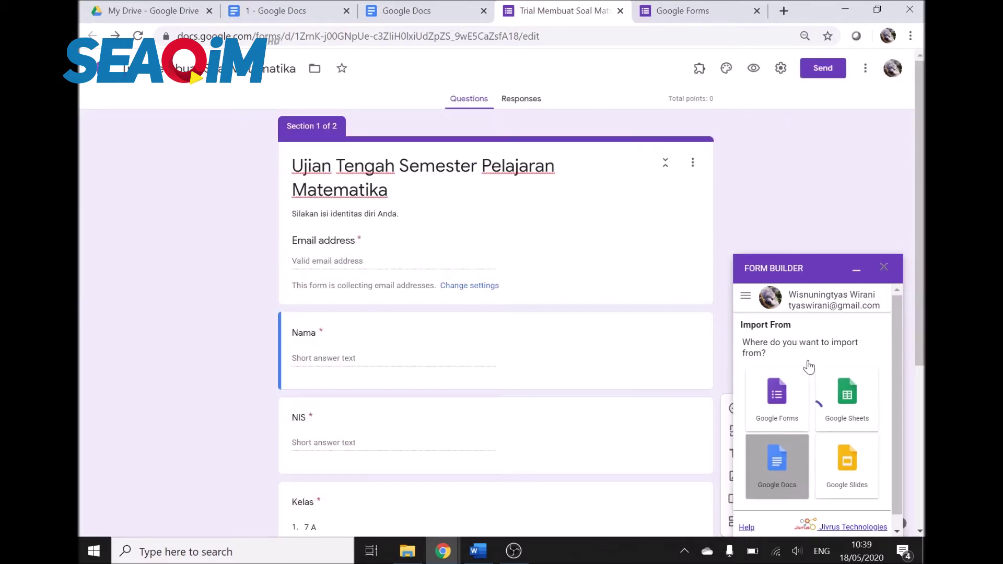
Step: Exclude the Nilai and Frekuensi fields and make Hasil a multiple-choice question
scroll(808, 366, "down", 3)
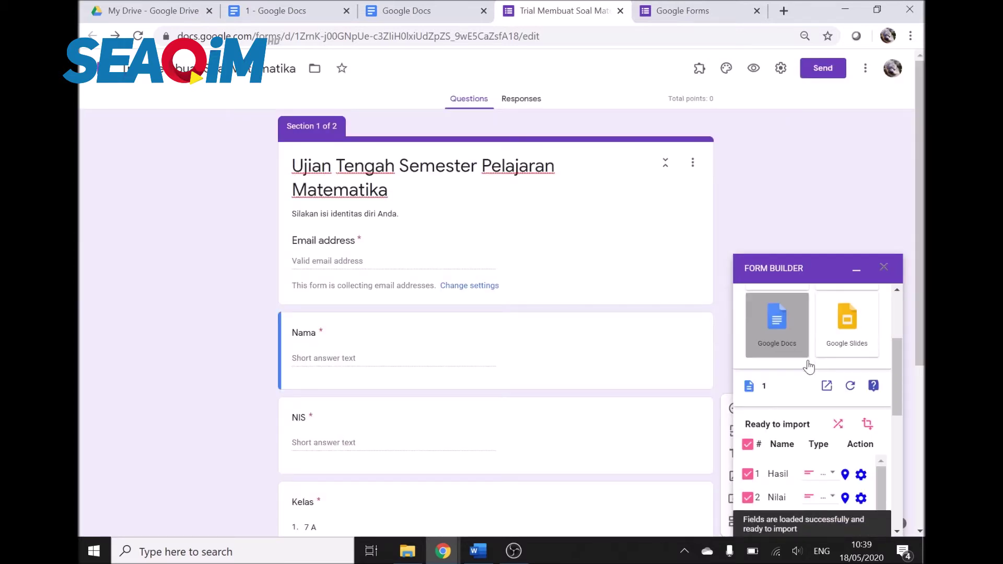
scroll(808, 367, "down", 5)
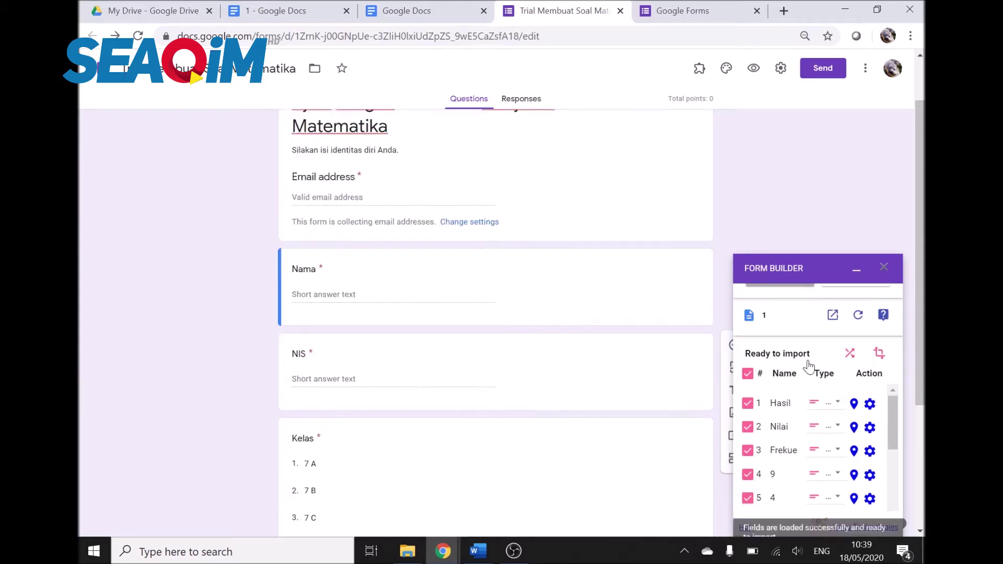
scroll(781, 413, "down", 2)
scroll(780, 412, "up", 3)
scroll(780, 412, "down", 5)
scroll(810, 449, "up", 5)
left_click(747, 426)
left_click(749, 453)
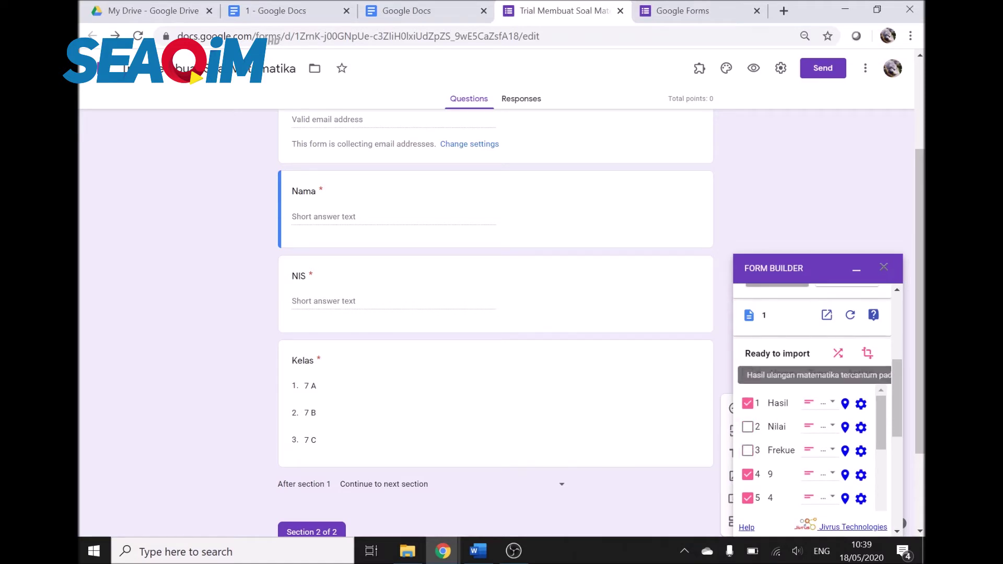
left_click(826, 404)
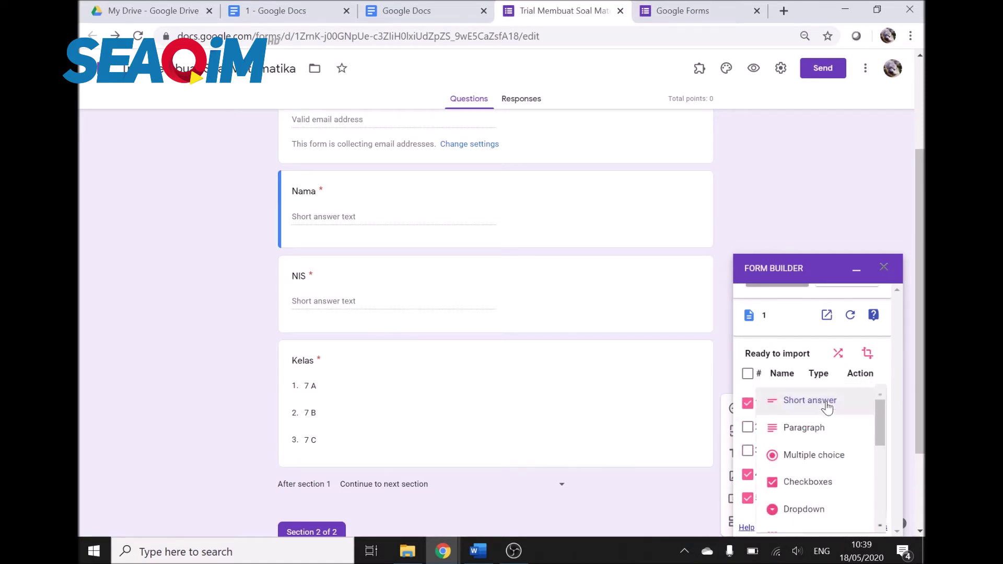
left_click(832, 456)
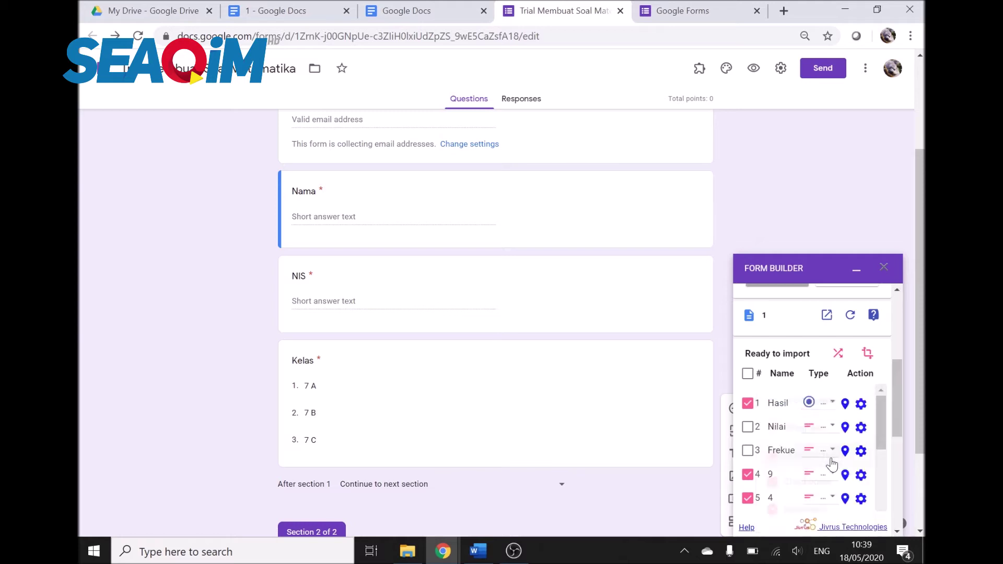
Step: Untick all the table values (9, 4, 8, 7 and the rest) from the import
left_click(747, 475)
scroll(751, 439, "down", 2)
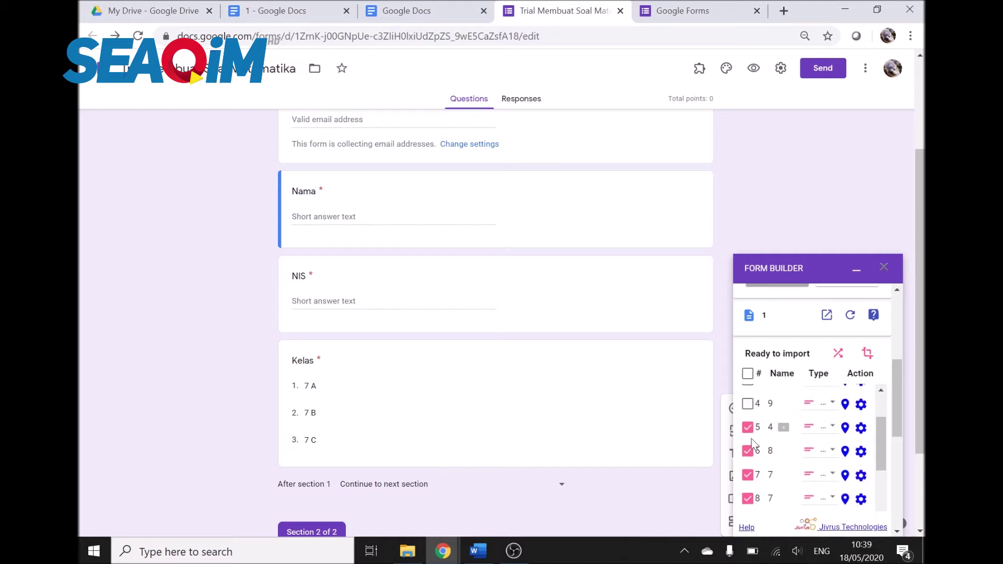
left_click(747, 427)
left_click(747, 450)
left_click(748, 474)
scroll(753, 437, "down", 2)
left_click(747, 427)
left_click(748, 450)
left_click(748, 475)
scroll(752, 465, "down", 2)
left_click(747, 428)
left_click(747, 452)
left_click(748, 476)
scroll(748, 465, "down", 3)
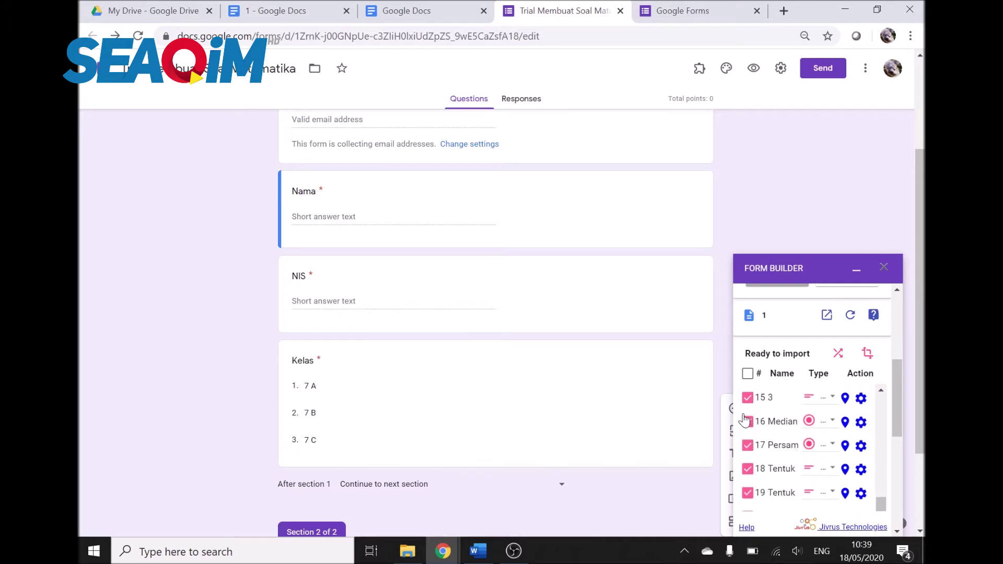
Step: Exclude items 15 and 14 from the import
left_click(748, 398)
scroll(749, 418, "up", 2)
left_click(748, 441)
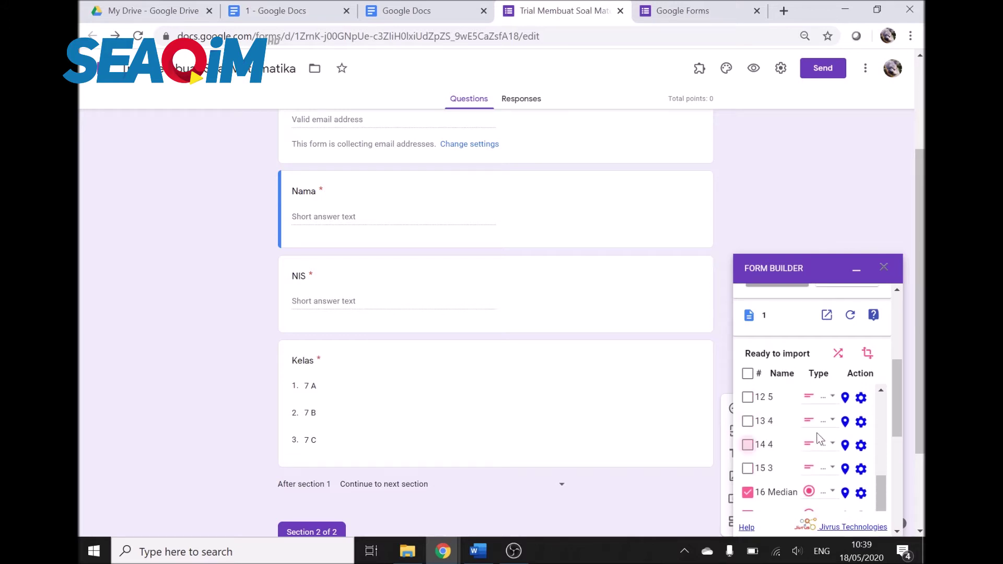
scroll(831, 439, "down", 2)
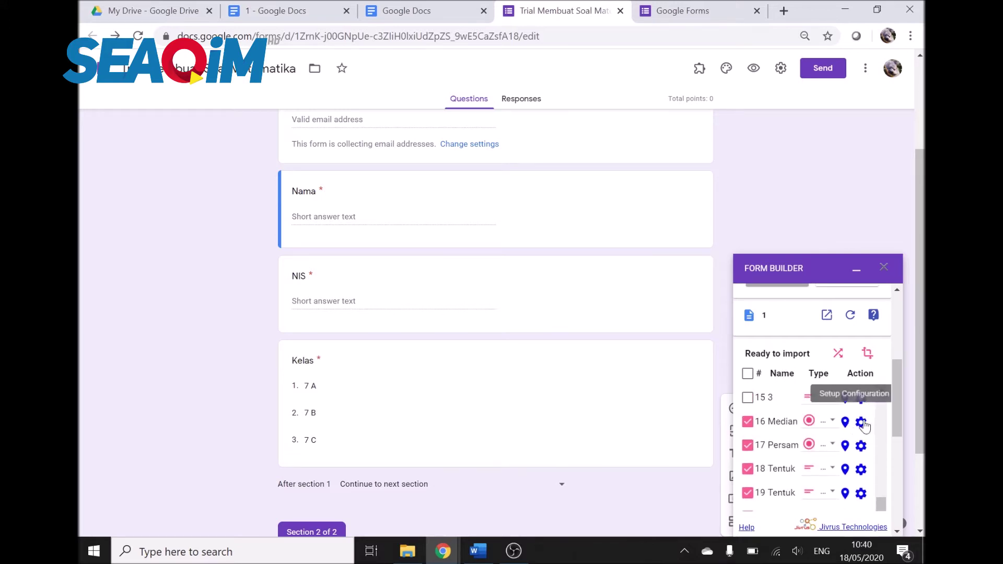
scroll(857, 426, "up", 8)
scroll(857, 426, "down", 8)
scroll(857, 426, "up", 7)
scroll(857, 426, "down", 7)
Step: Check item 16's settings, then select and copy item 1's results-table sentence
left_click(863, 425)
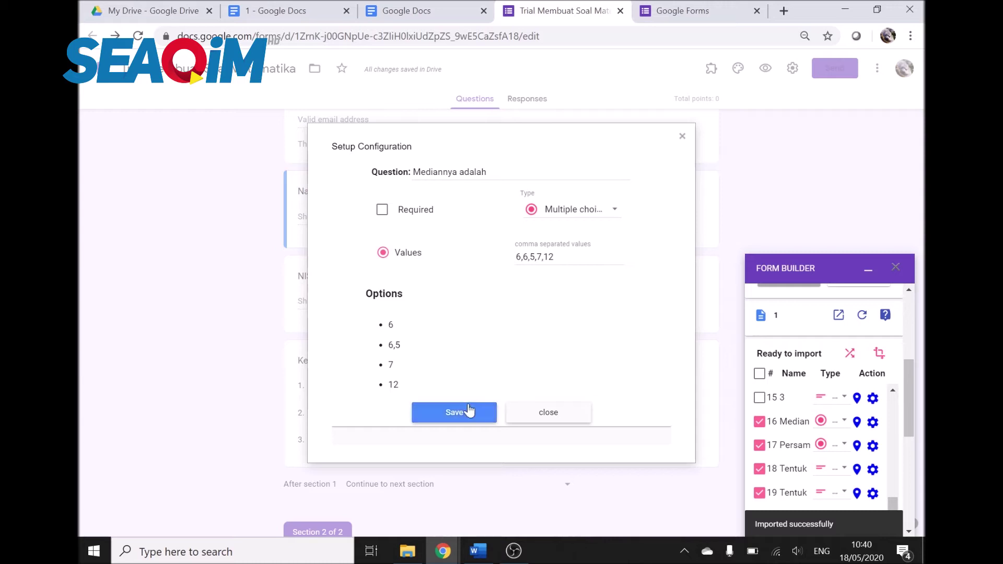
left_click(470, 413)
left_click(682, 136)
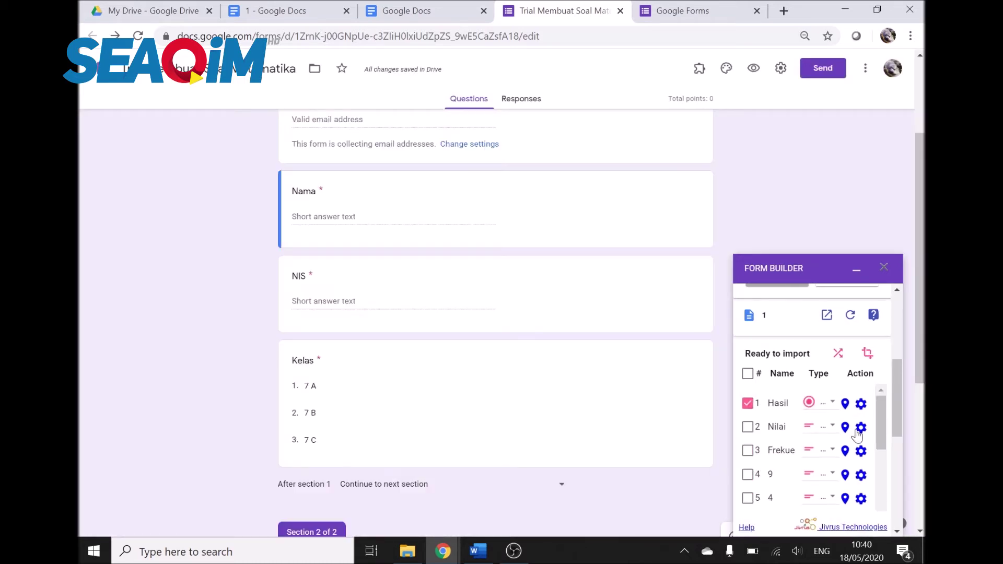
left_click(862, 405)
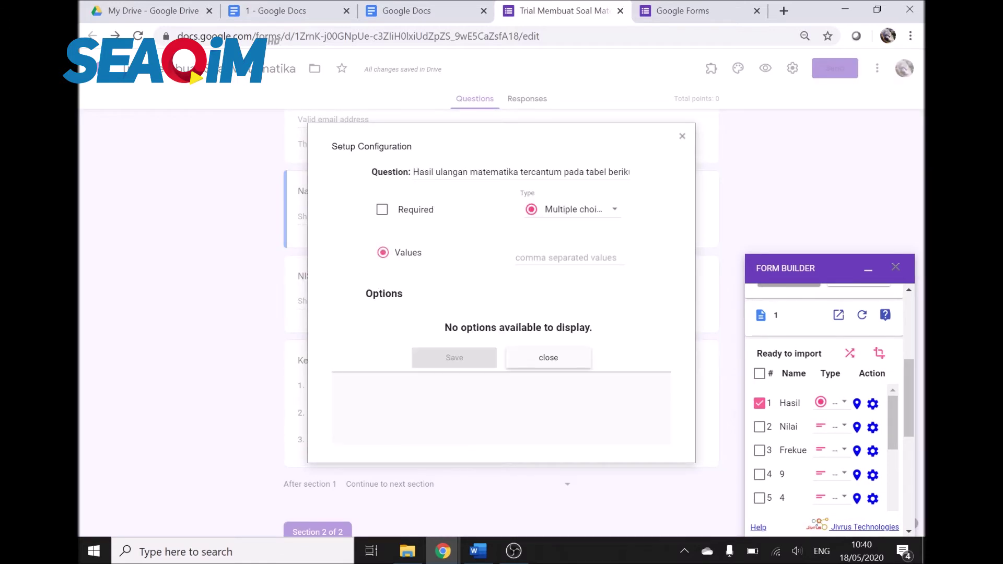
key("ctrl+a")
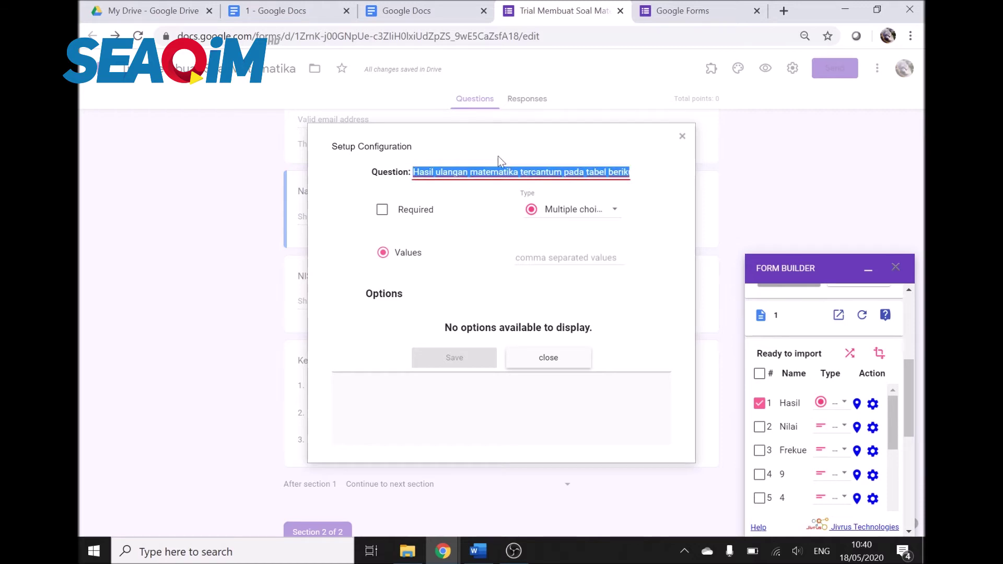
left_click(682, 136)
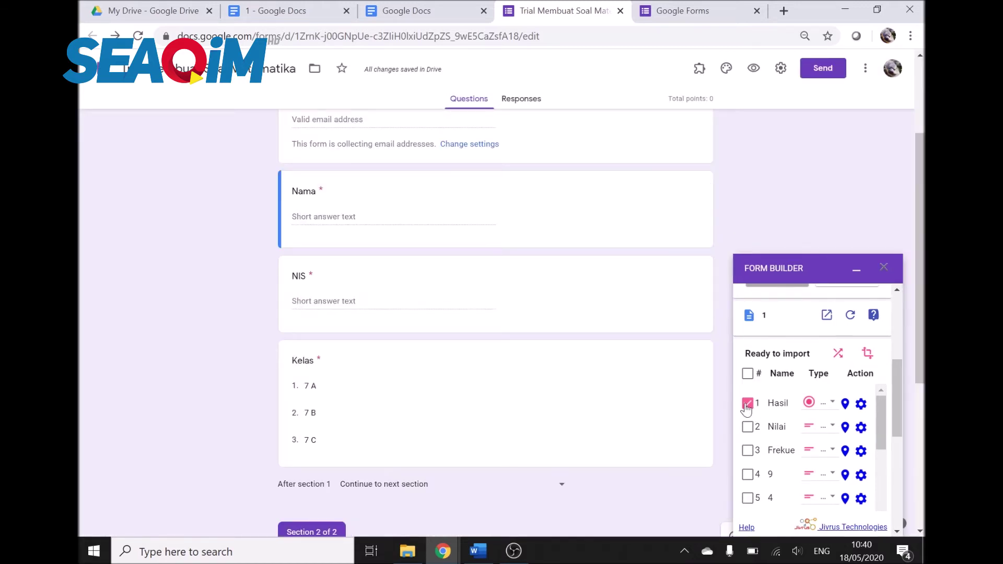
Step: Paste the results-table sentence into item 16's median question and save it
scroll(820, 424, "down", 3)
scroll(821, 424, "down", 4)
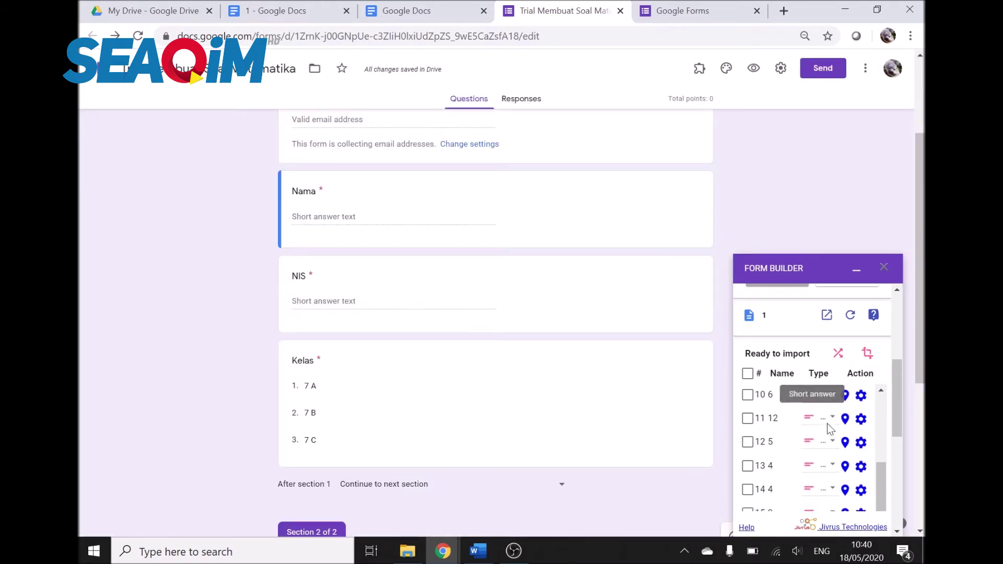
left_click(860, 424)
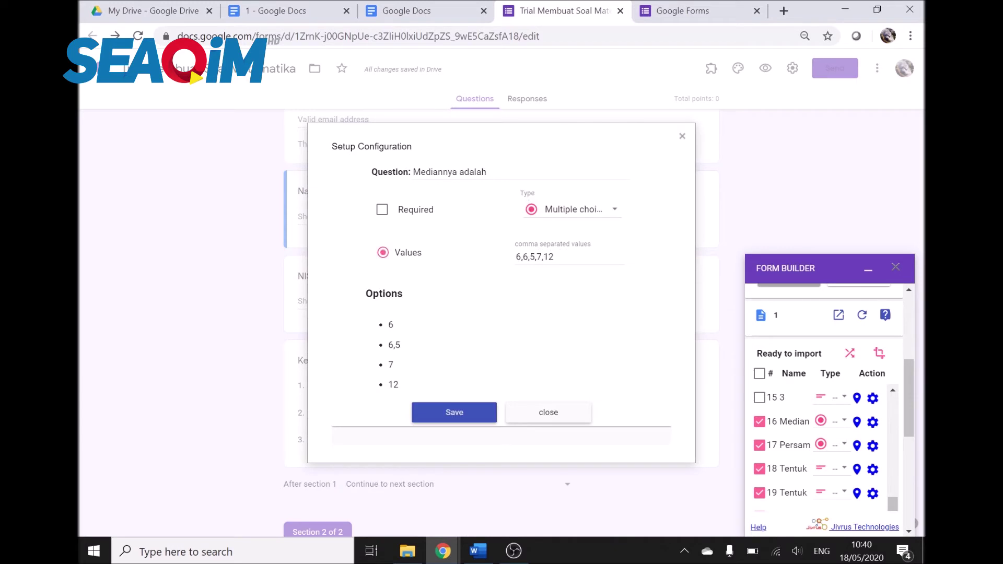
key("ctrl+v")
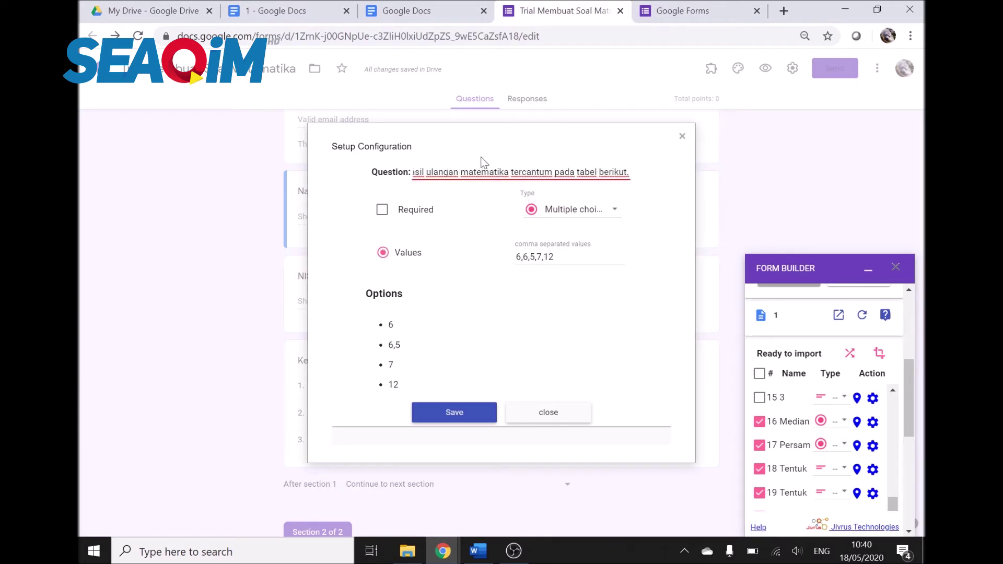
type(".")
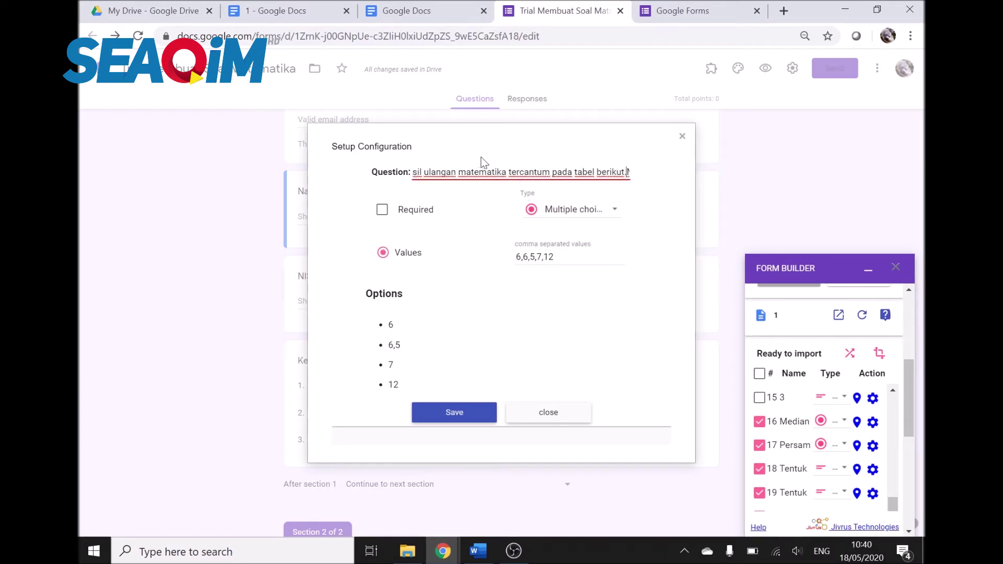
scroll(909, 418, "down", 2)
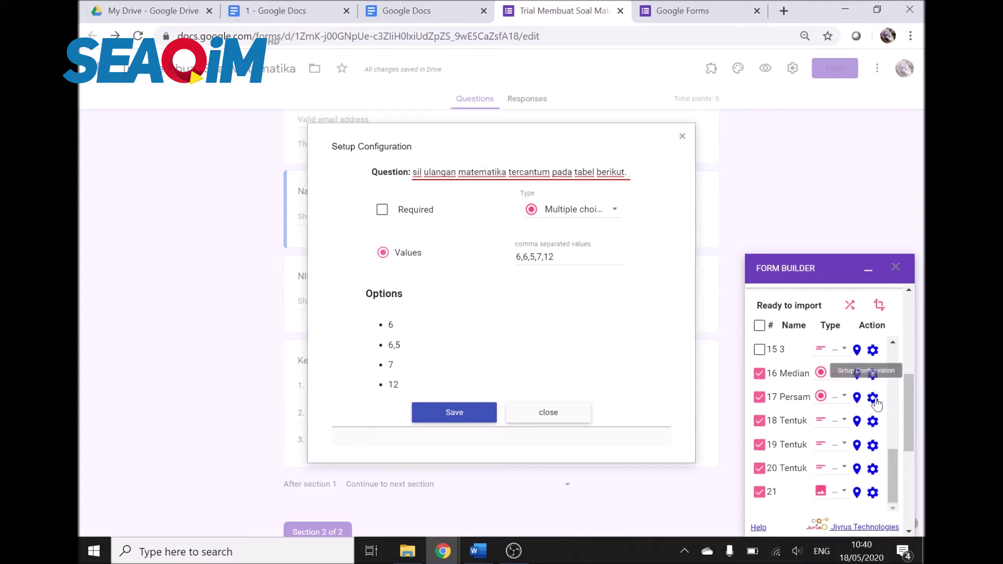
left_click(874, 398)
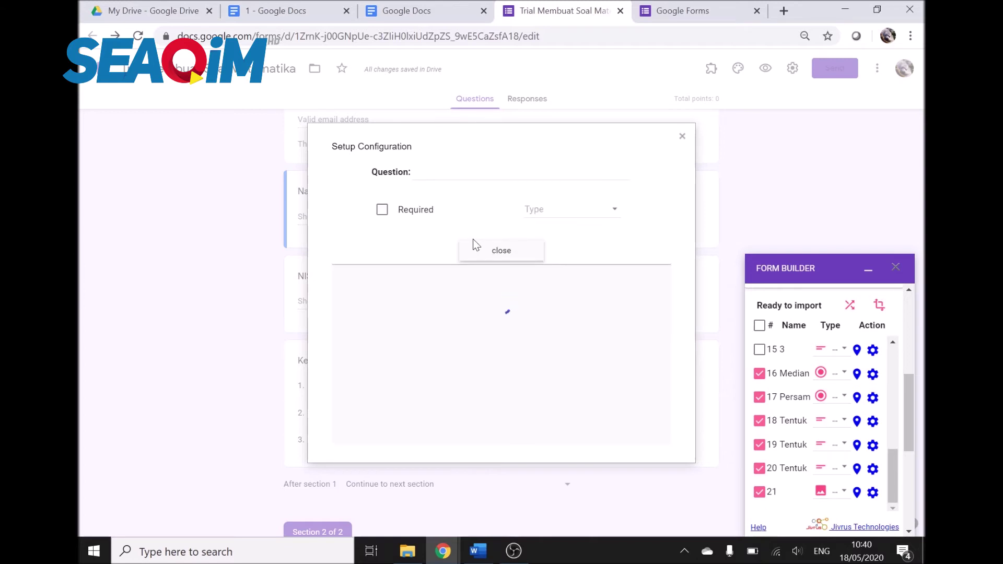
left_click(575, 172)
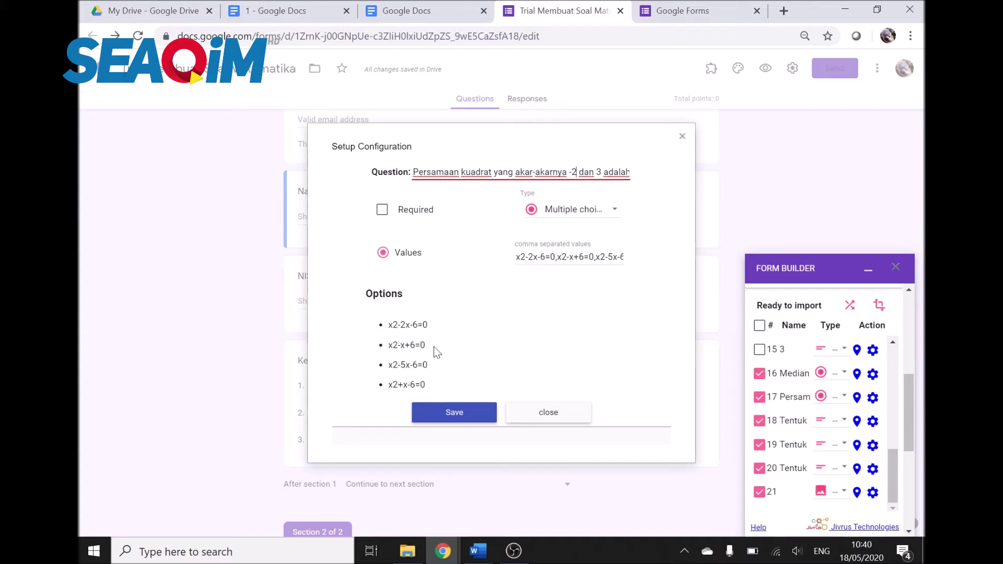
left_click(548, 415)
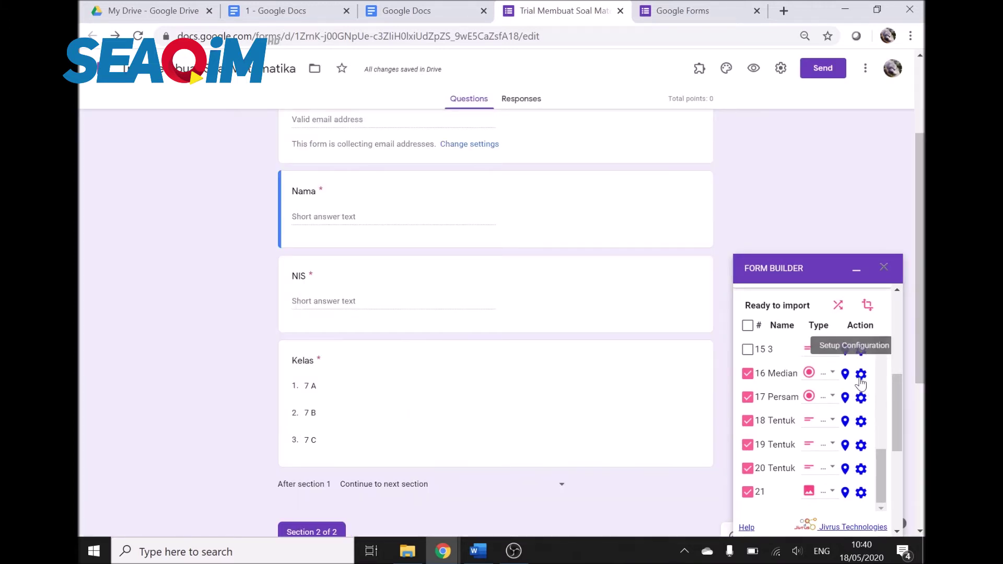
left_click(860, 380)
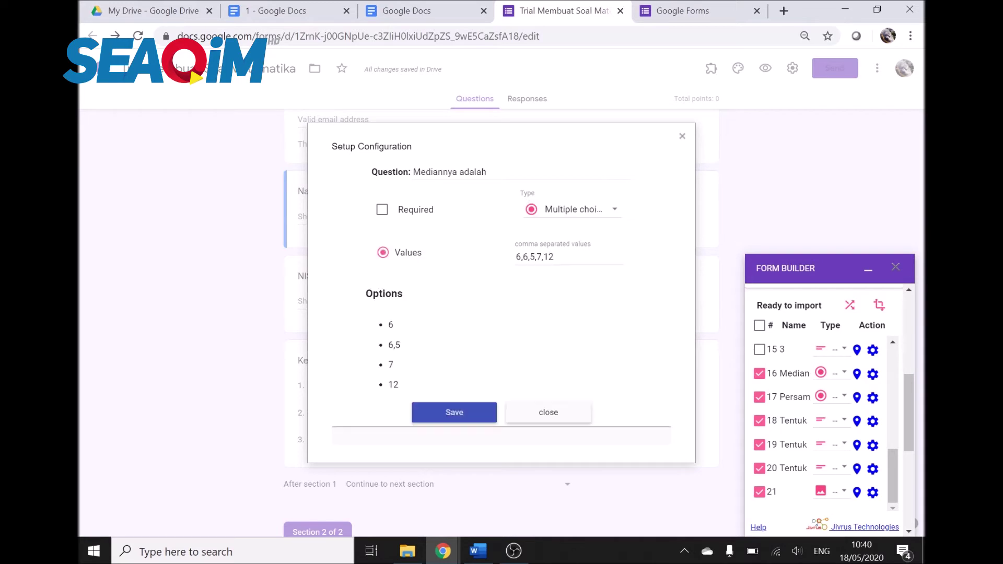
key("ctrl+v")
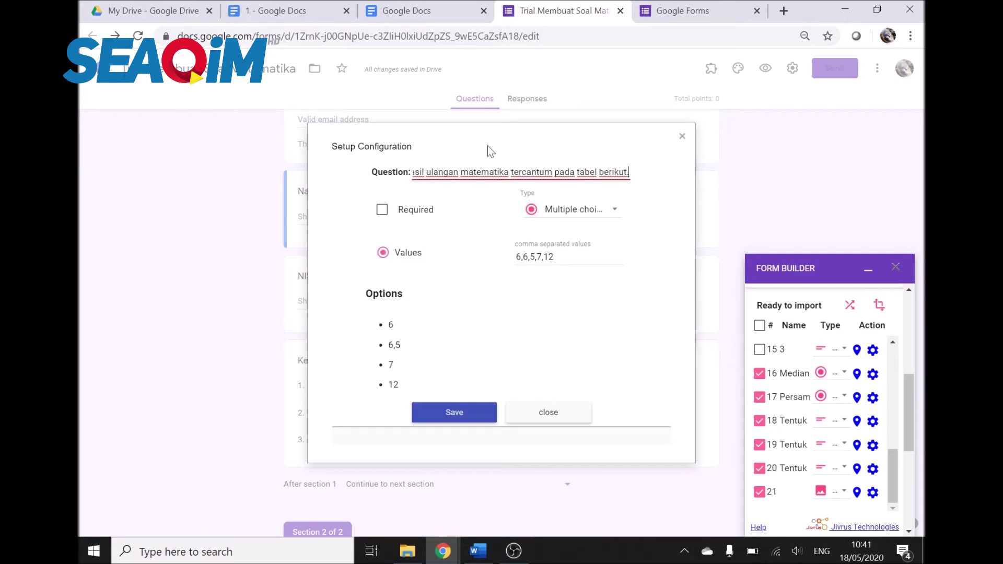
left_click(434, 413)
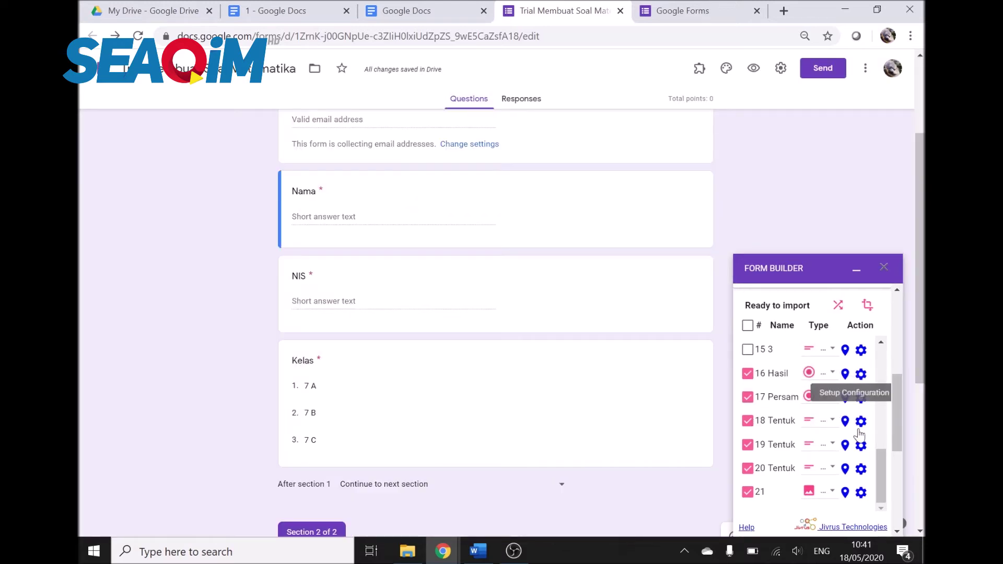
Step: Save item 18's settings and exclude item 19 from the import
left_click(860, 422)
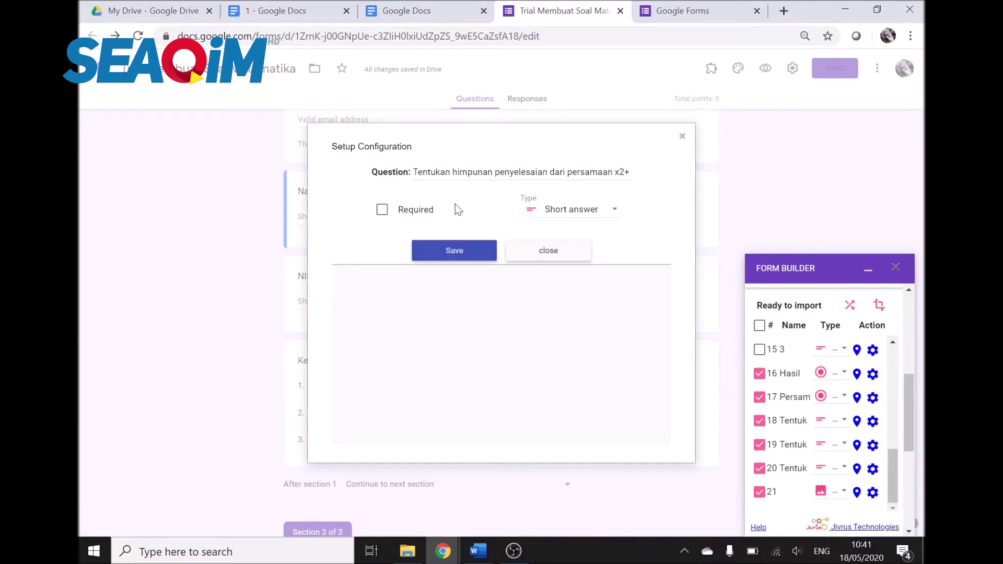
left_click_drag(494, 171, 658, 179)
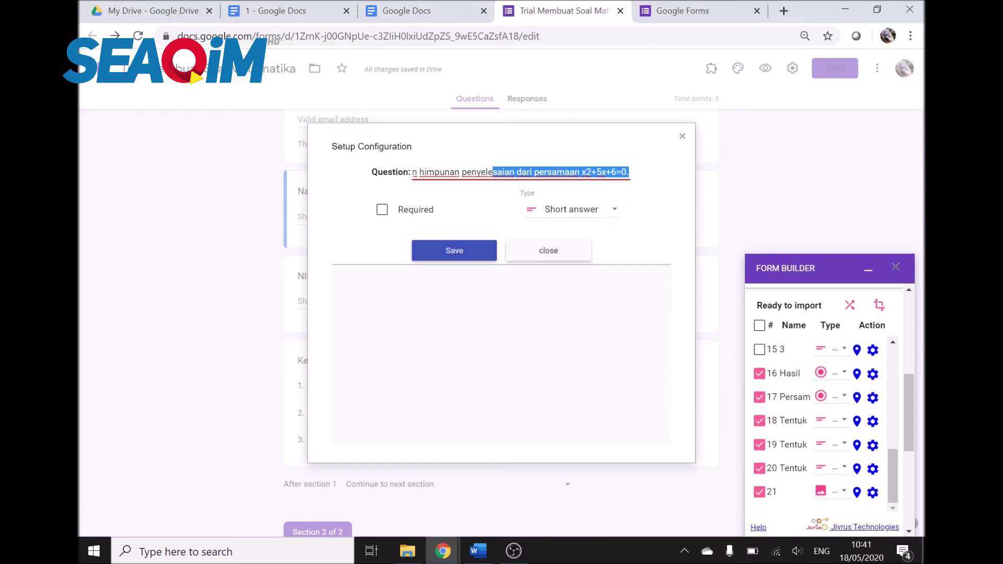
left_click(463, 248)
left_click(747, 446)
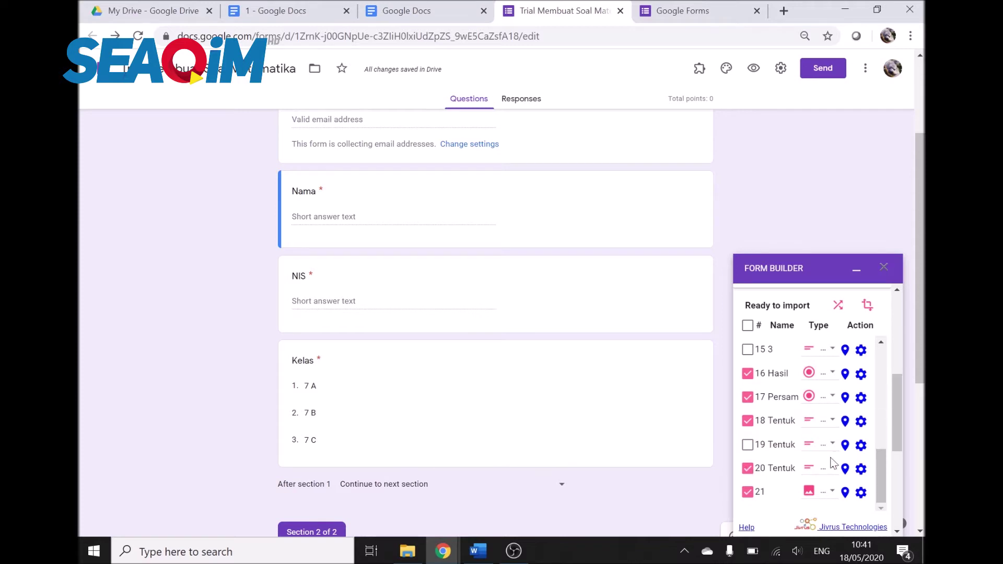
scroll(834, 463, "down", 2)
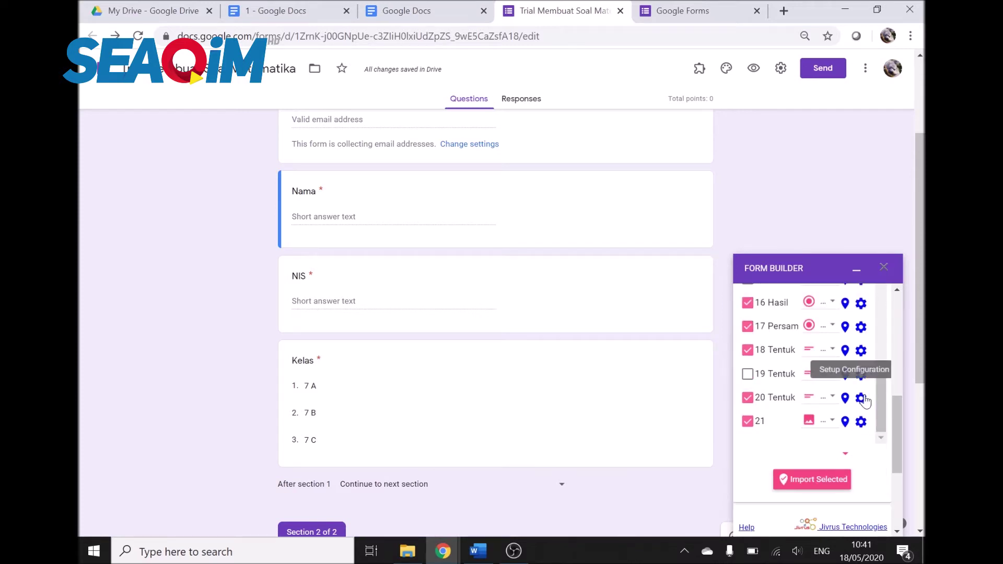
left_click(861, 398)
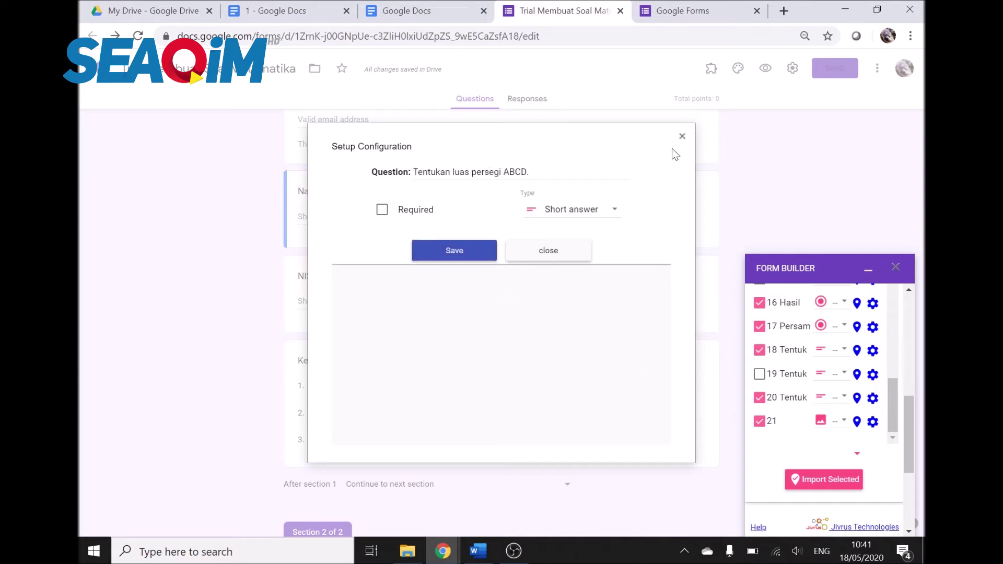
left_click(600, 219)
scroll(629, 280, "down", 2)
scroll(629, 280, "down", 2)
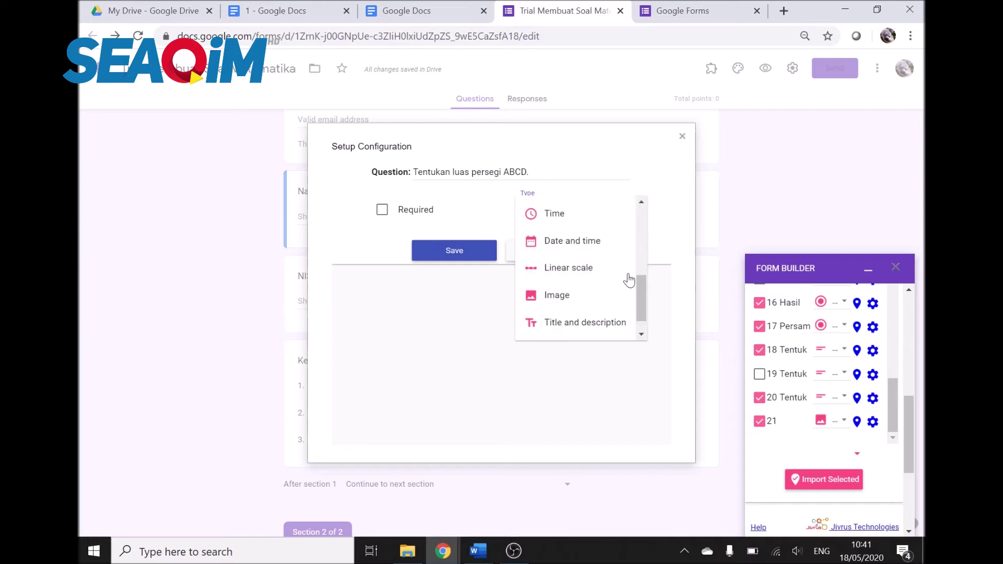
left_click(605, 295)
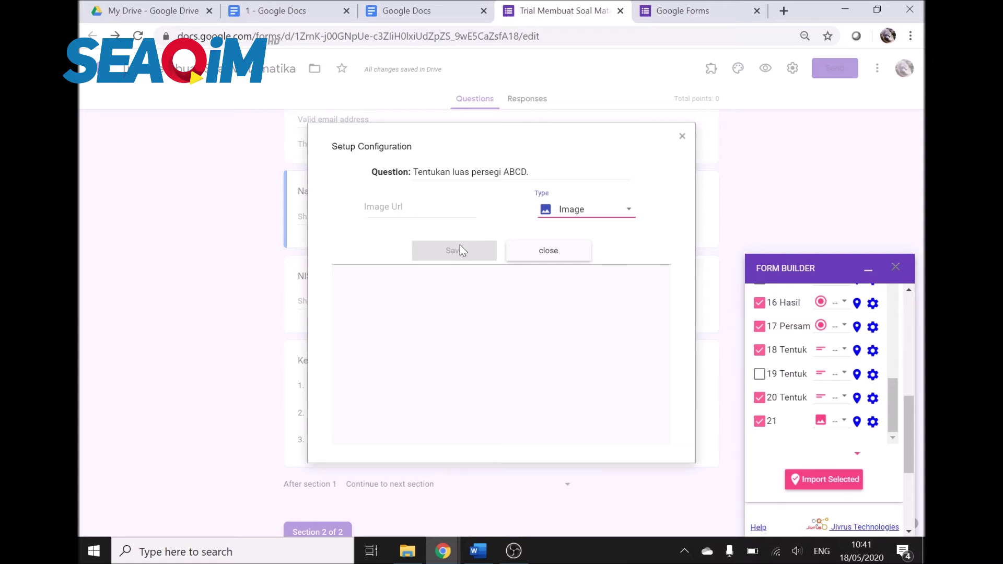
left_click(680, 137)
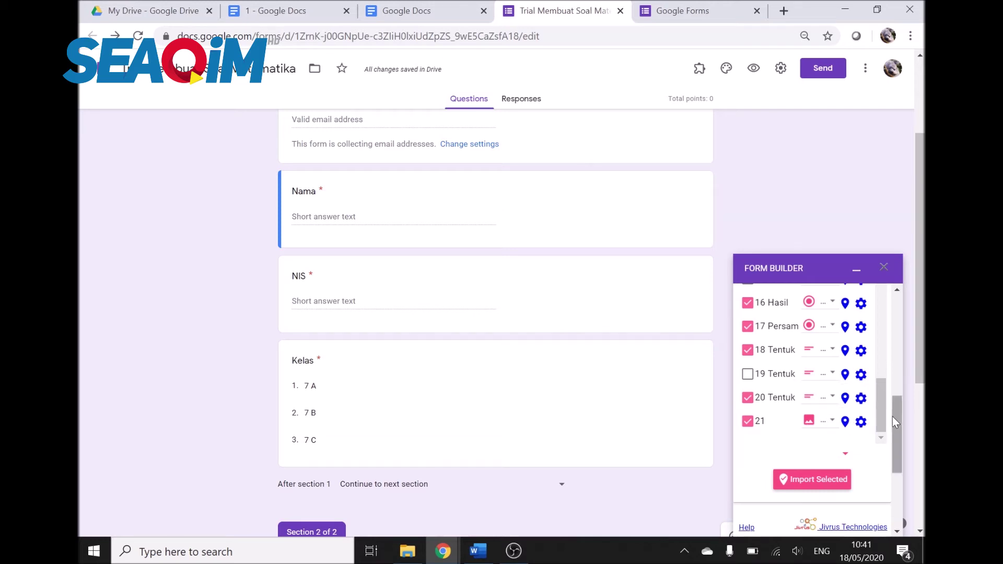
Step: Exclude item 21 from the import and change item 18 to an image item
left_click(747, 424)
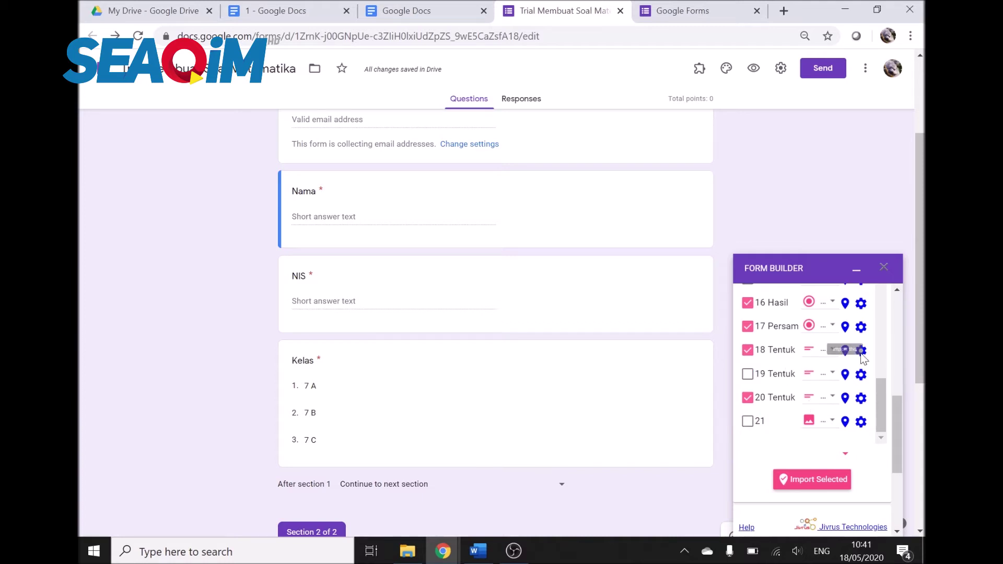
left_click(828, 351)
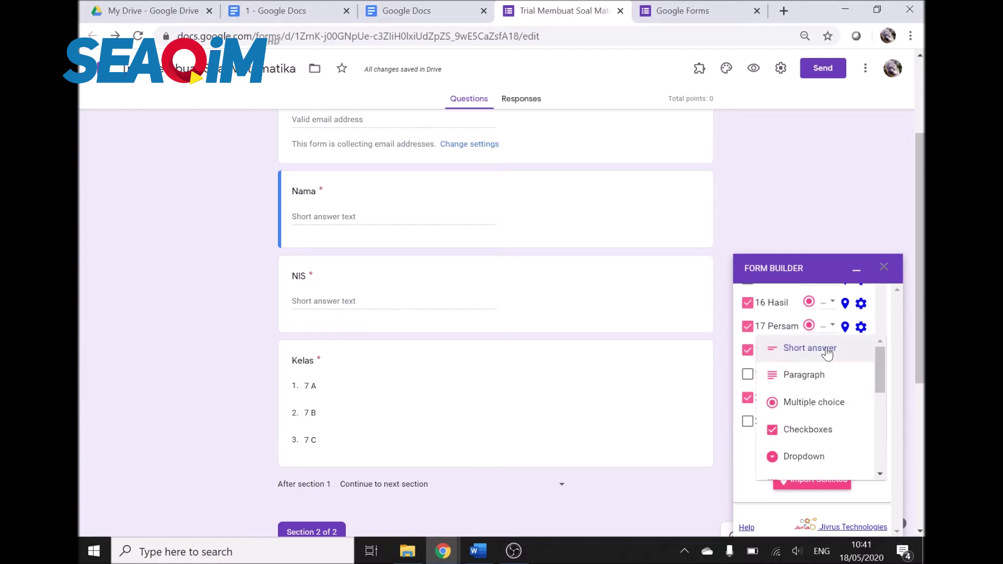
left_click(827, 379)
left_click(825, 351)
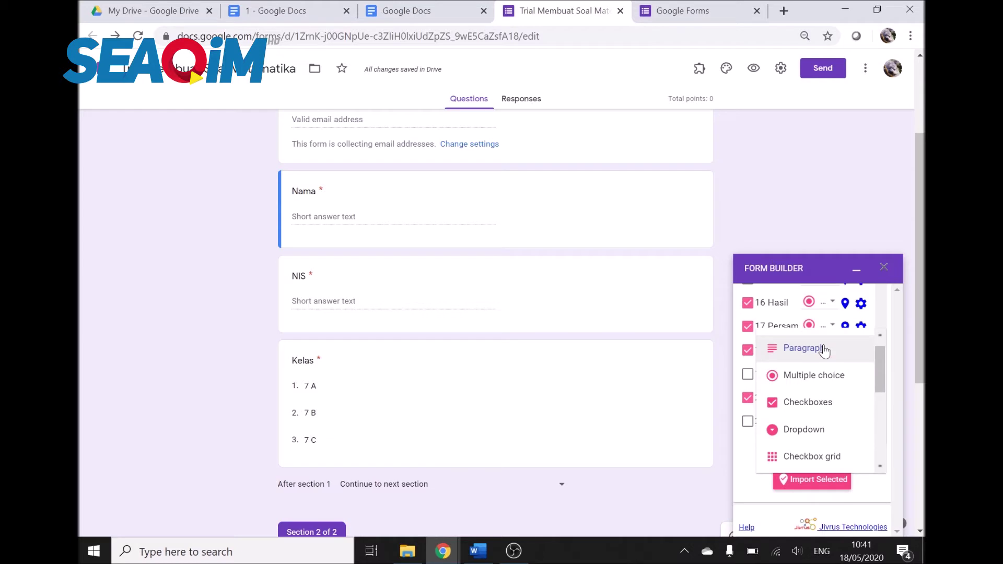
scroll(826, 429, "down", 5)
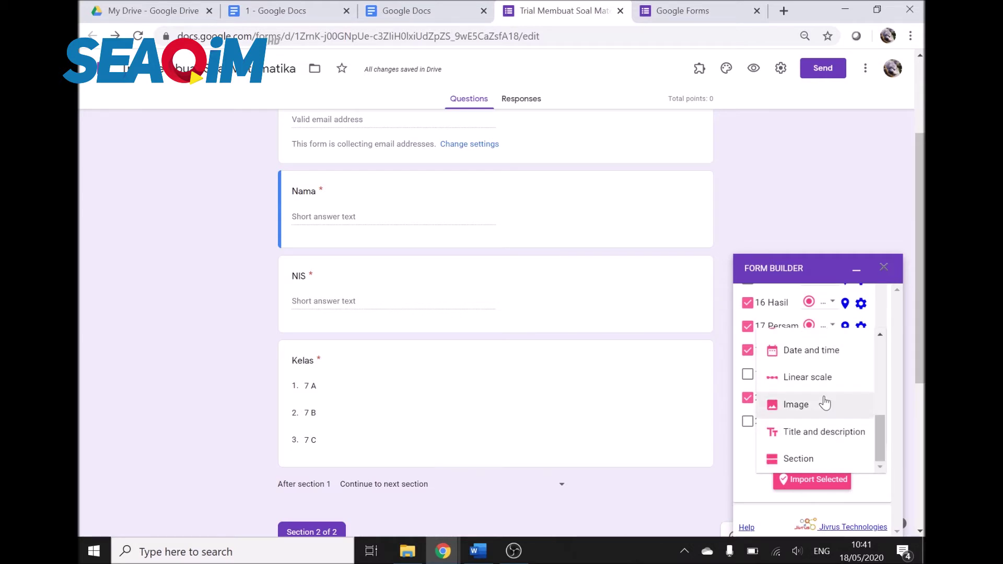
left_click(824, 404)
Step: Delete the manually created 'Mediannya adalah' question from section 2
scroll(900, 420, "up", 1)
scroll(902, 418, "down", 2)
scroll(833, 236, "down", 5)
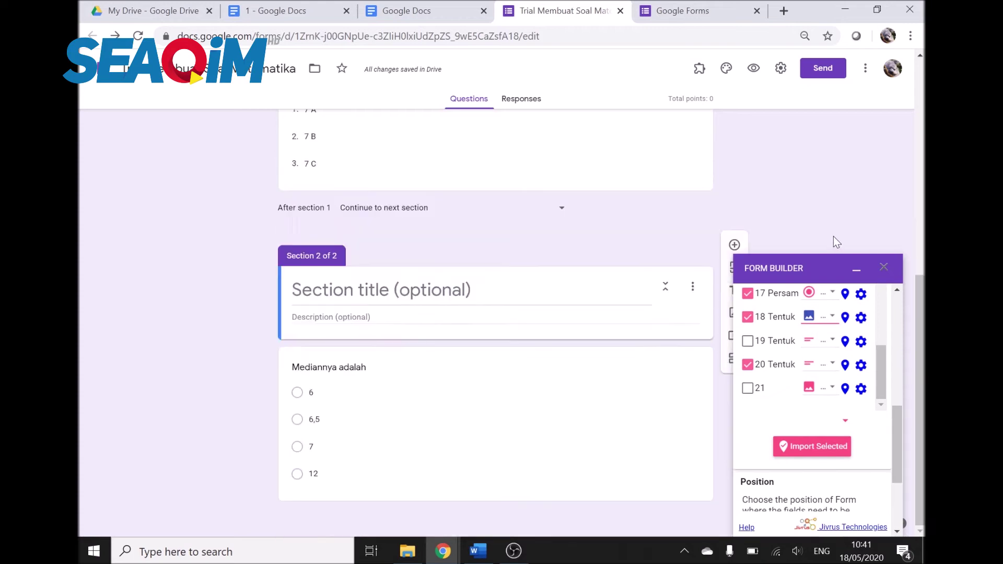
left_click(566, 365)
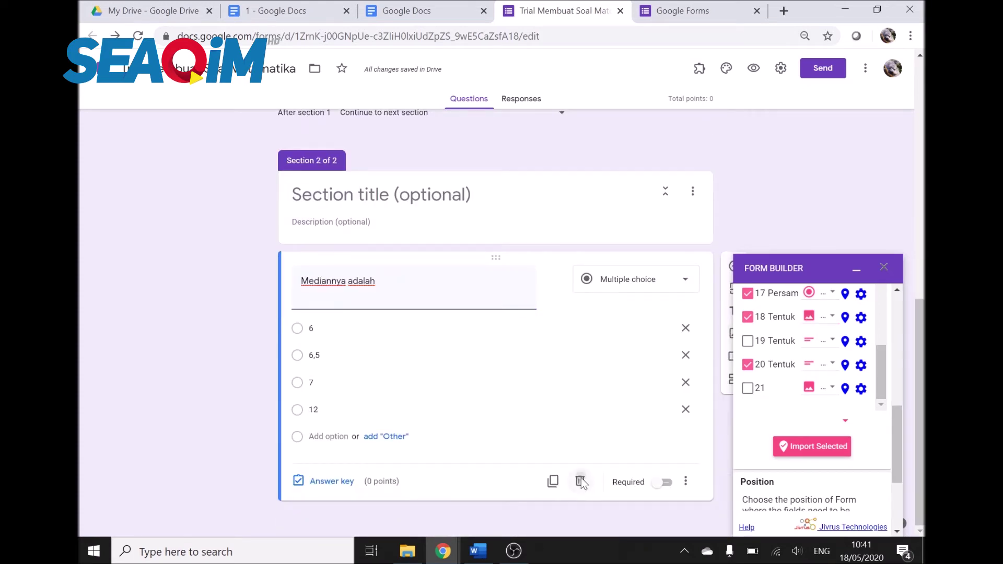
left_click(580, 480)
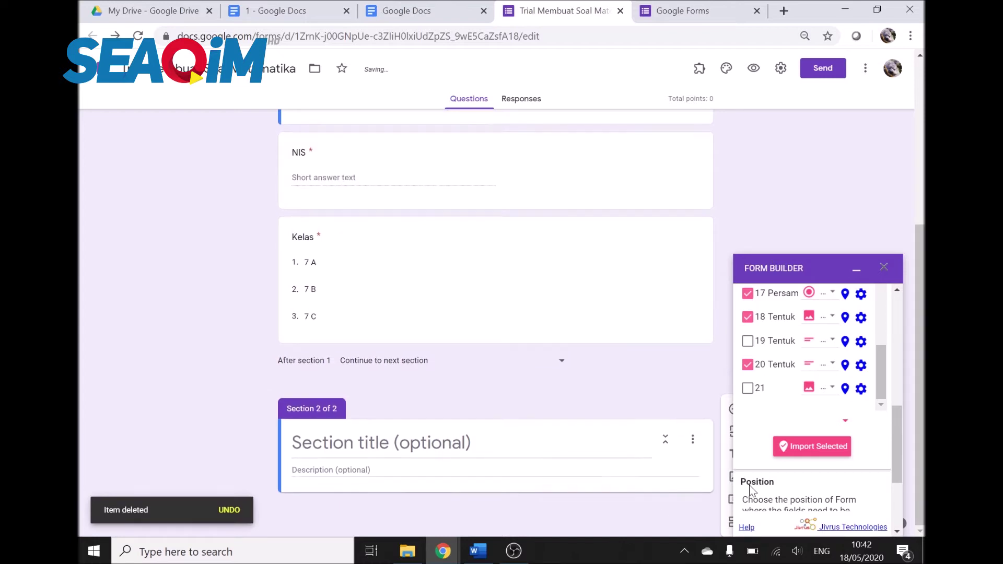
Step: Import the median, quadratic-equation, solution-set and ABCD-area questions, then minimise Form Builder
left_click(807, 447)
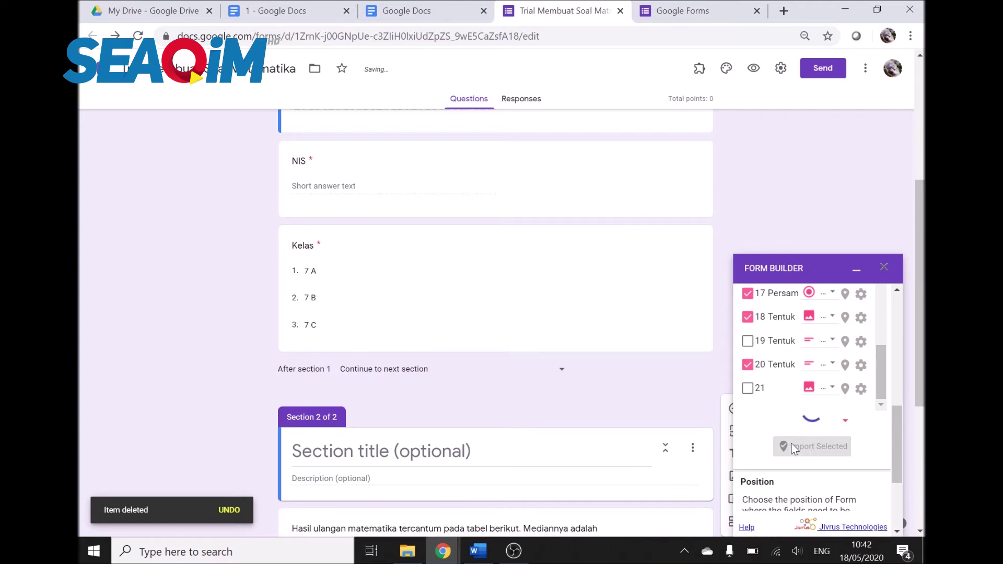
scroll(700, 490, "down", 5)
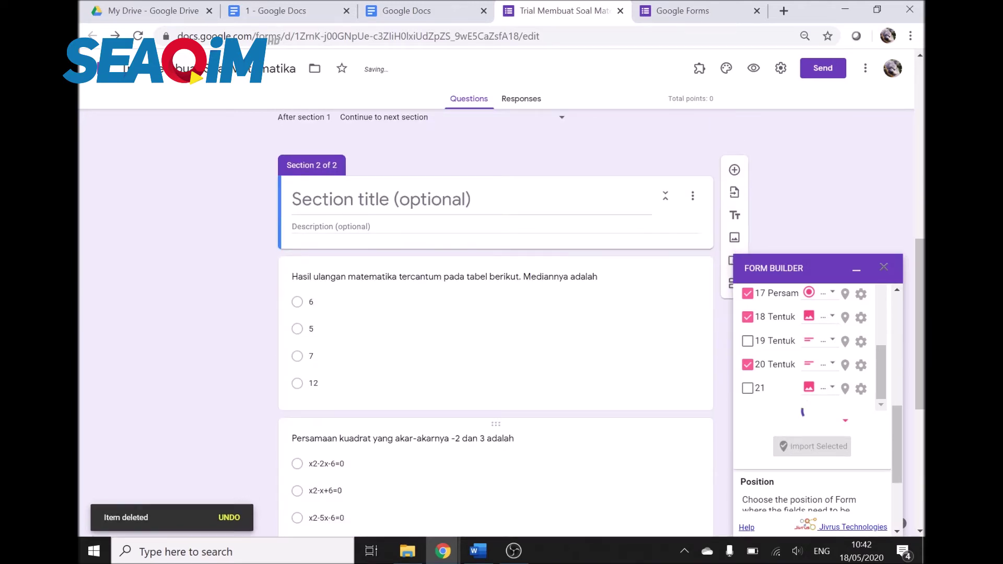
scroll(535, 339, "down", 6)
scroll(537, 338, "down", 1)
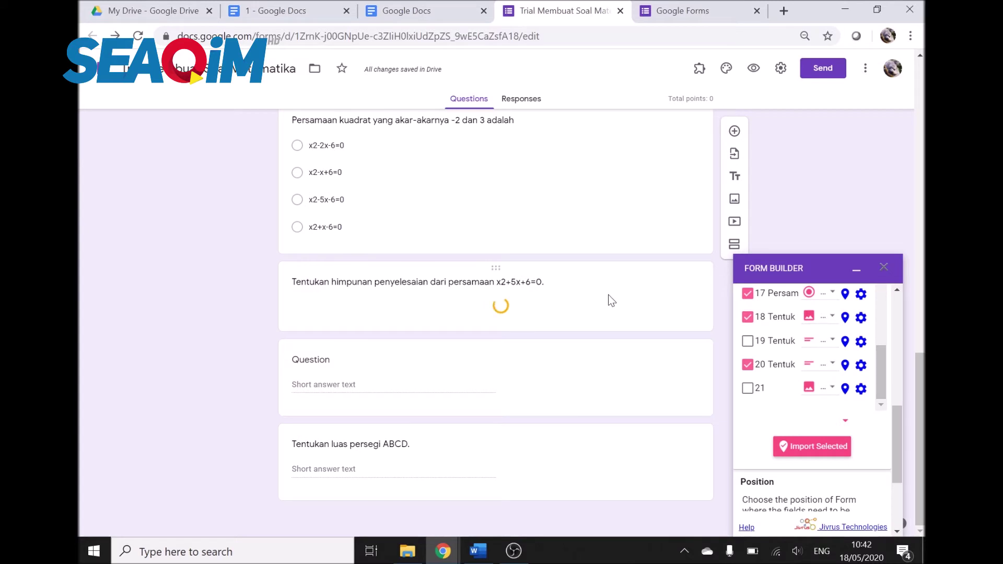
left_click(856, 269)
scroll(741, 320, "up", 5)
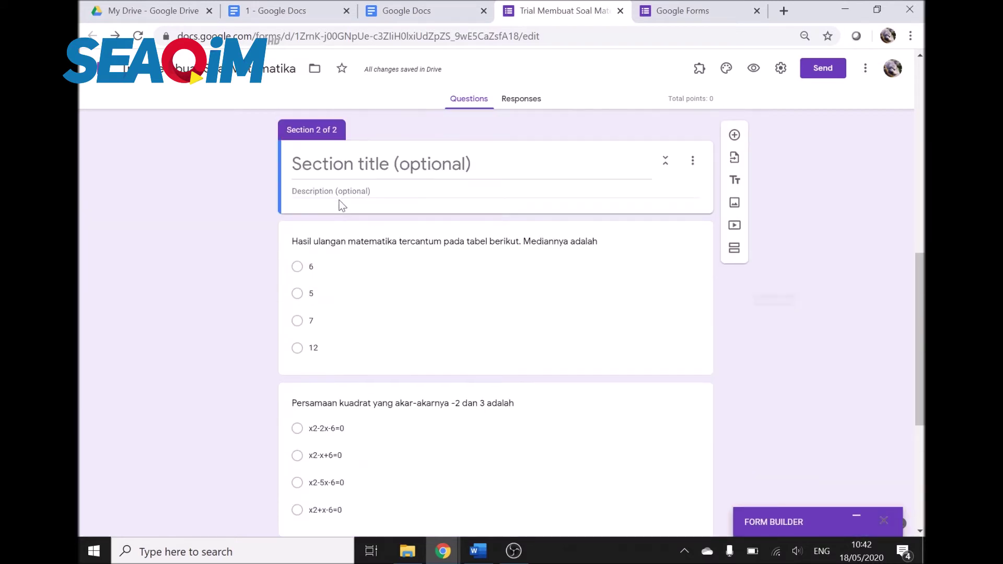
Step: Attach the 'tabel nilai' image to the median question and shrink it
left_click(413, 251)
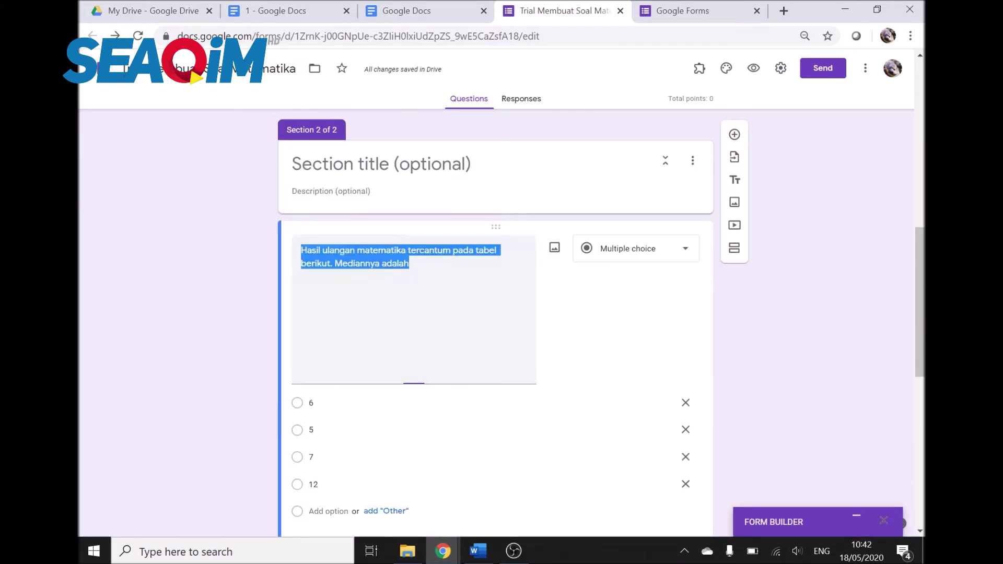
left_click(556, 249)
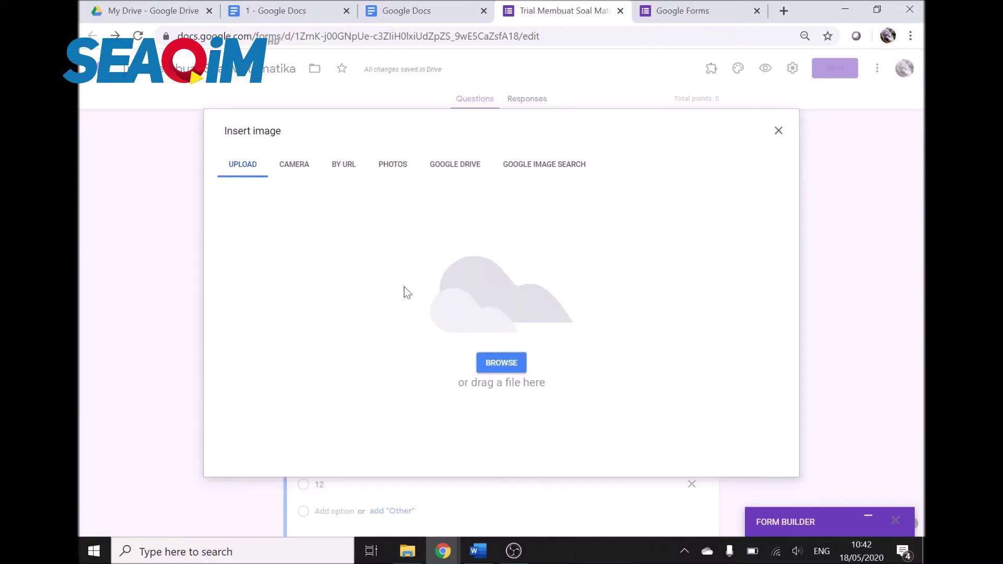
left_click(501, 363)
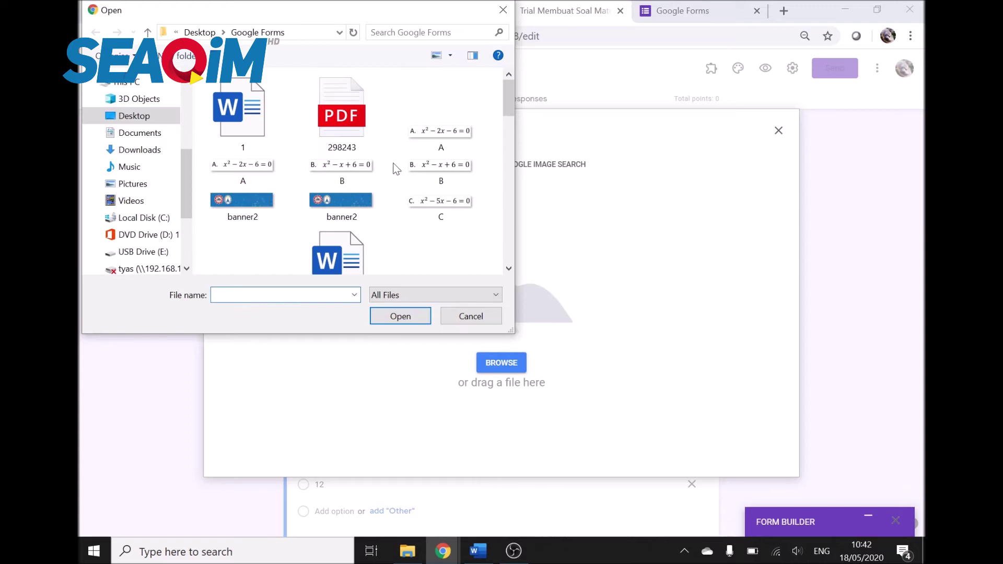
left_click_drag(510, 104, 514, 246)
double_click(342, 156)
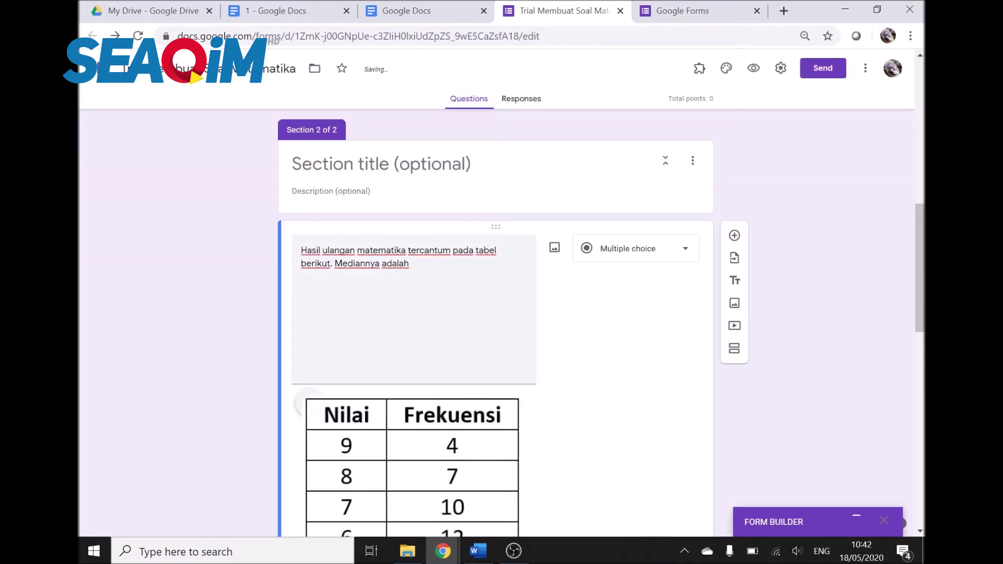
scroll(417, 302, "down", 4)
left_click(522, 360)
left_click_drag(522, 403, 434, 290)
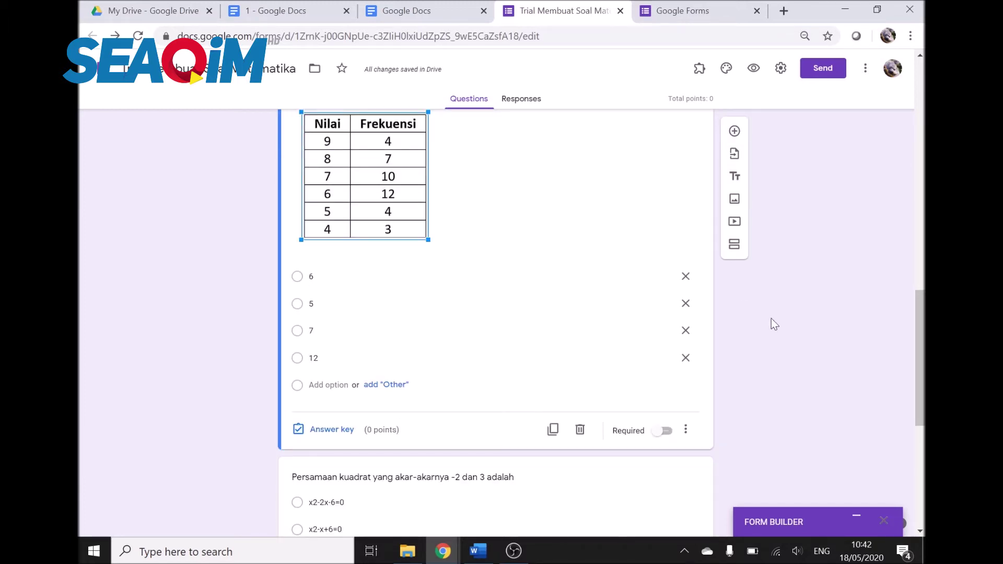
Step: Change the median question's second option from 5 to 6,5
double_click(311, 303)
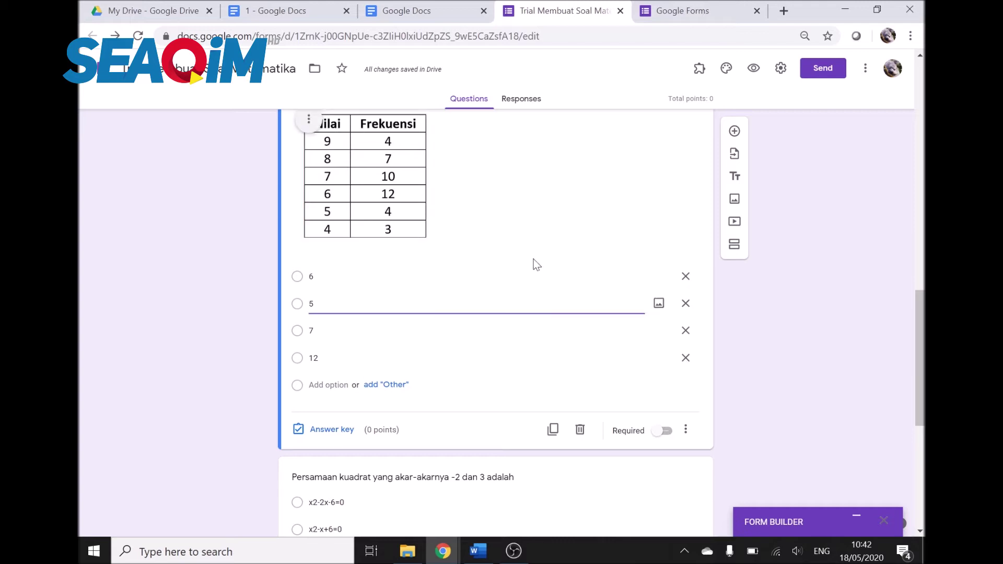
type("6,")
left_click(807, 346)
scroll(808, 346, "down", 3)
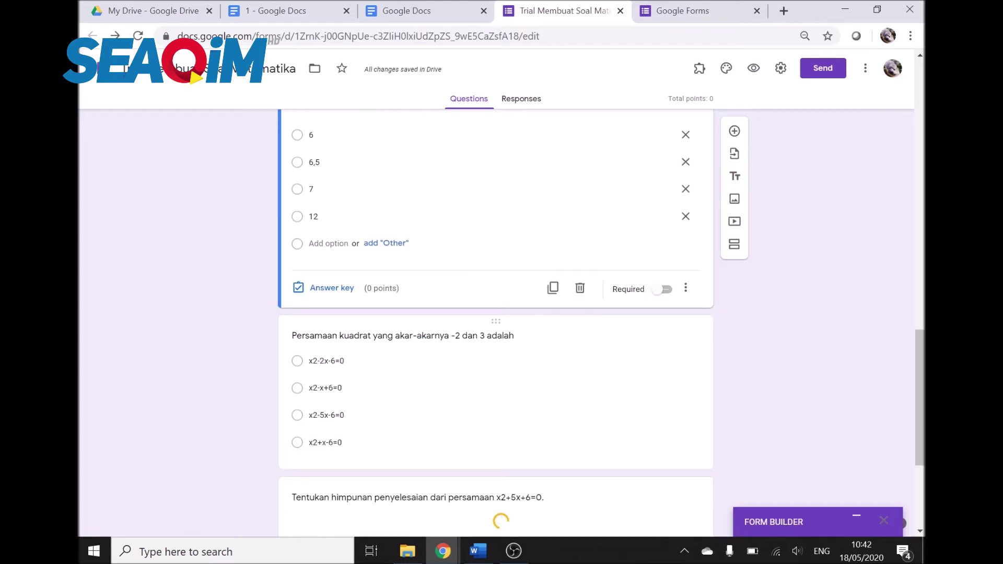
Step: Select and then deselect the x2-2x-6=0 option in the quadratic equation question
left_click(522, 397)
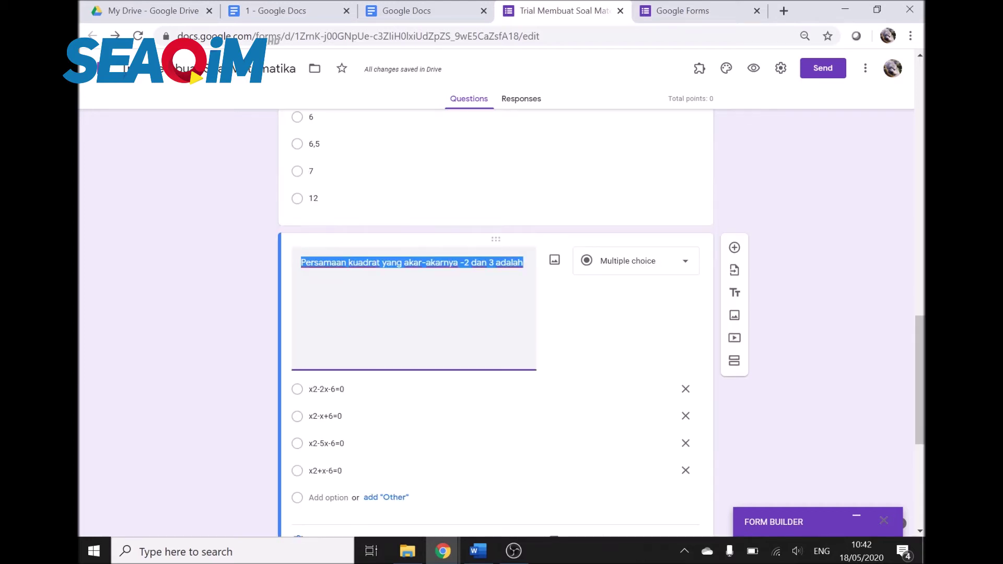
left_click(366, 402)
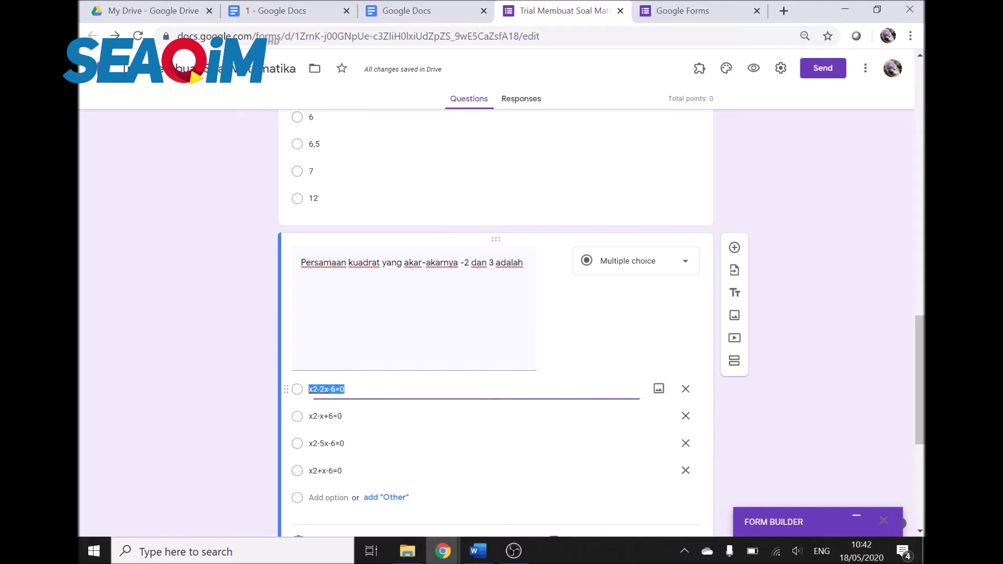
left_click(175, 393)
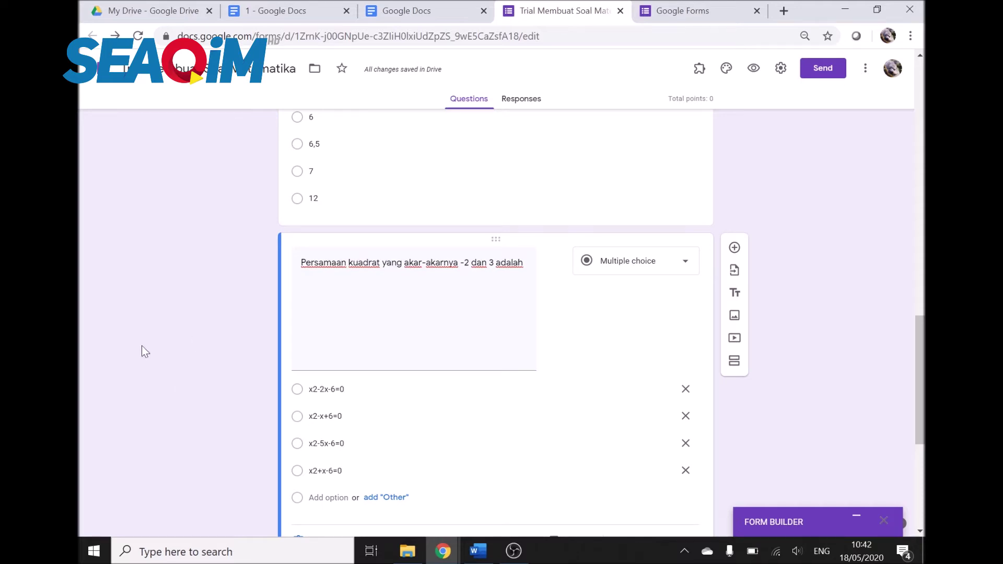
Step: Open the CodeCogs online Equation Editor from codecogs.com in a new browser tab
left_click(784, 11)
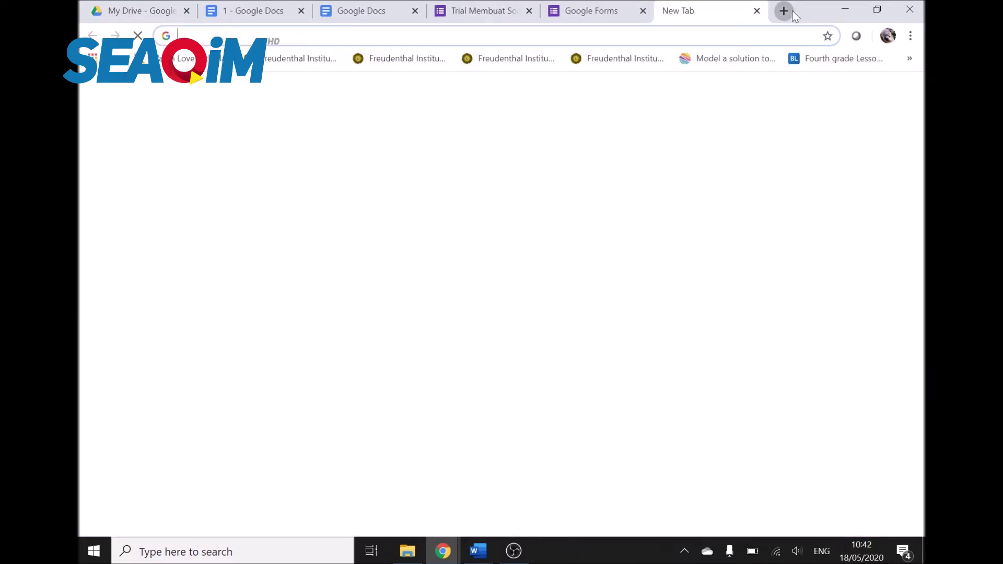
type("codeco")
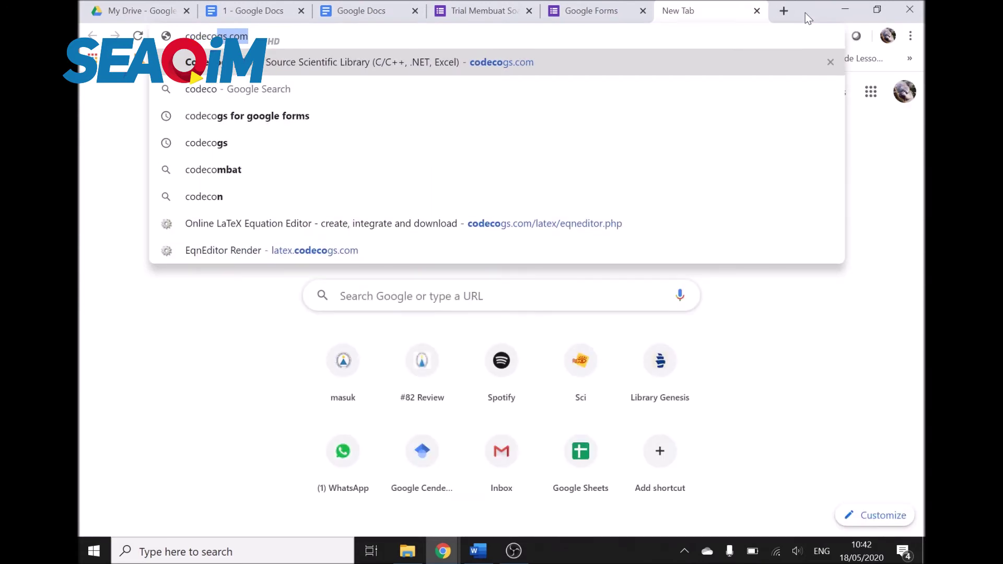
key("Return")
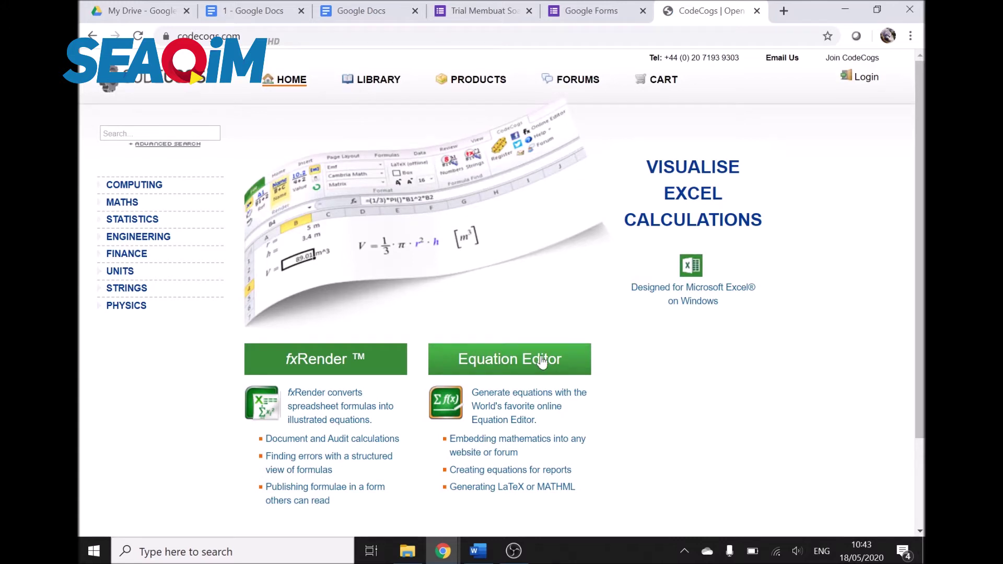
left_click(541, 360)
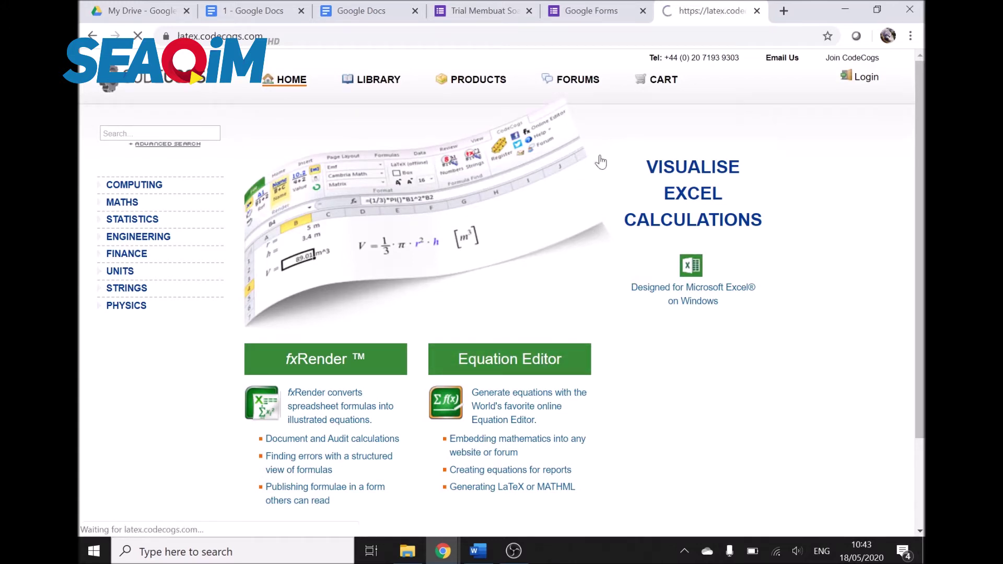
scroll(613, 283, "down", 4)
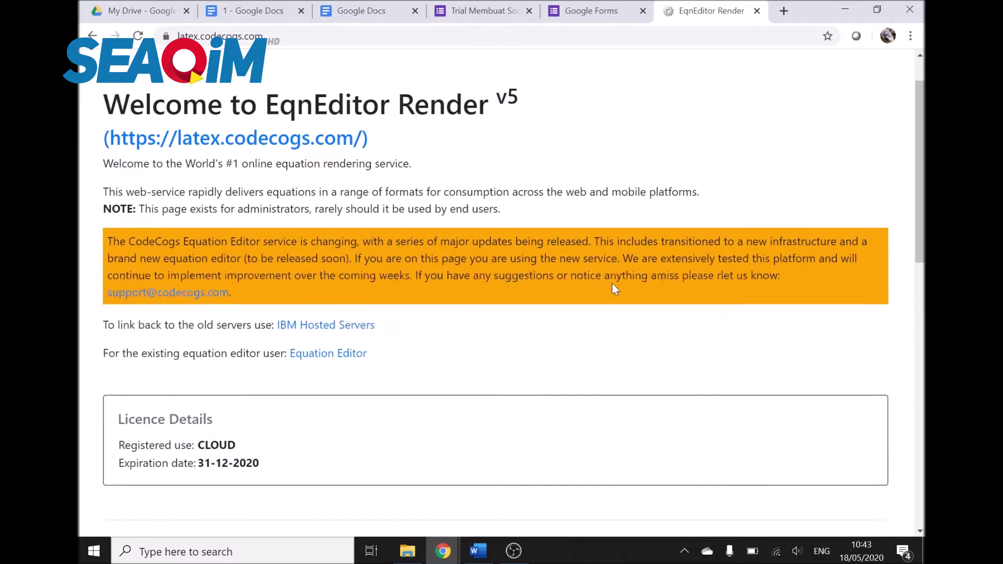
left_click(354, 200)
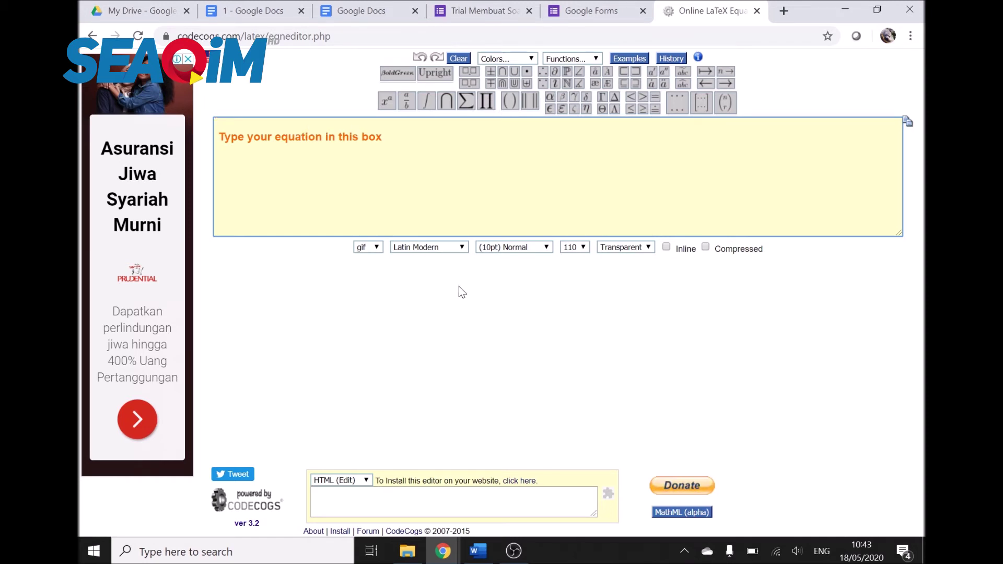
Step: Move the Google Forms home tab ahead of the exam form, then return to the equation editor
left_click(616, 7)
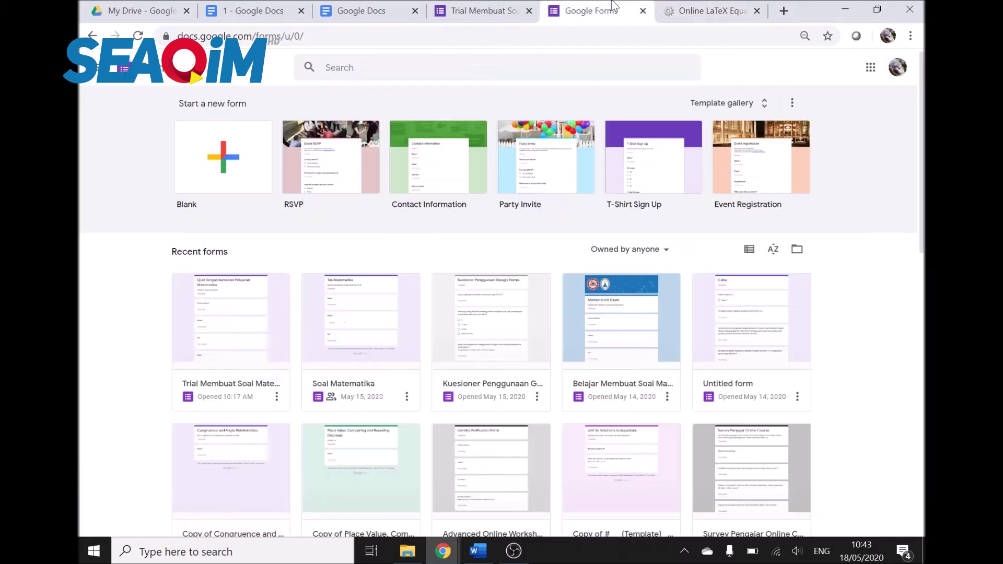
left_click_drag(616, 7, 571, 8)
left_click(624, 7)
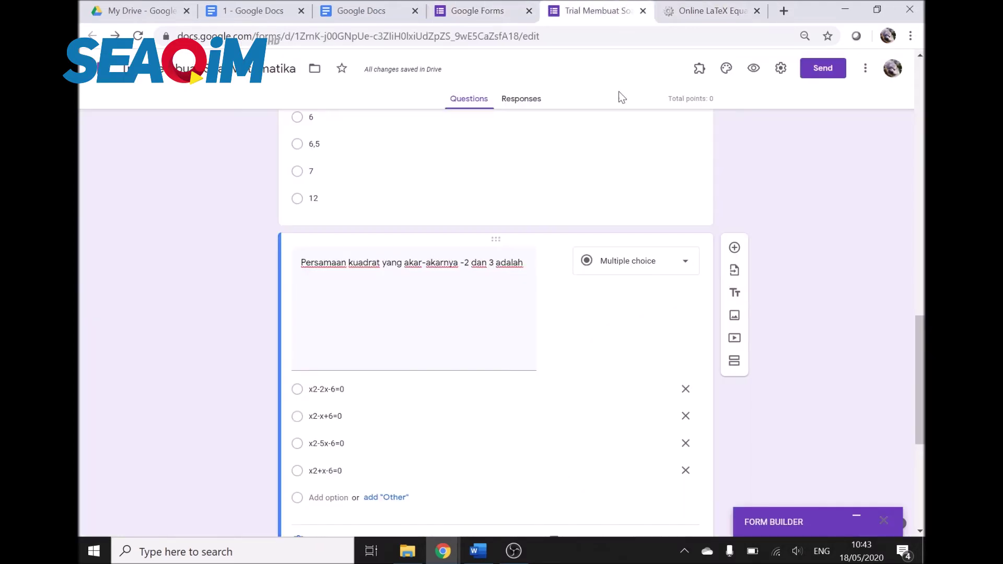
key("ctrl+Tab")
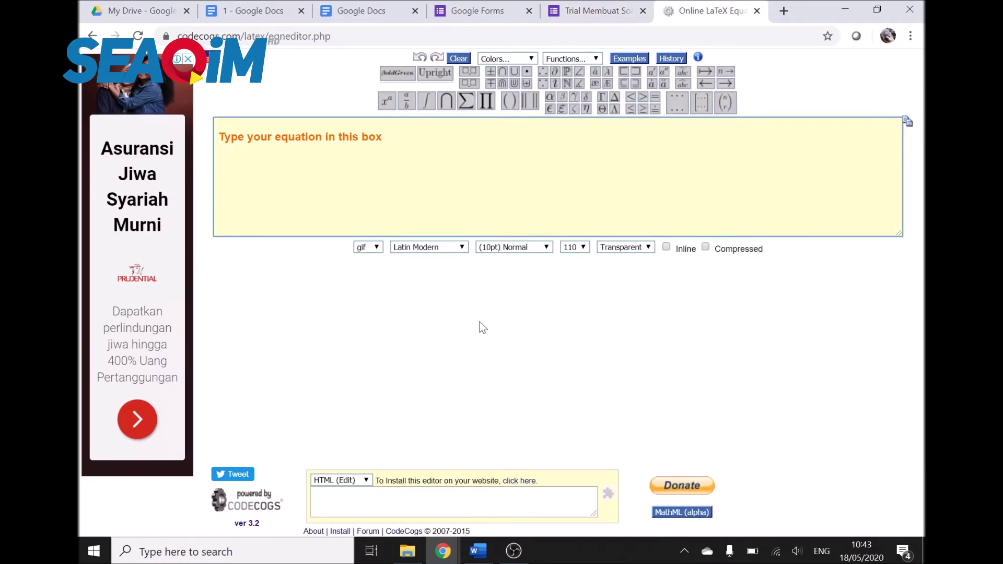
Step: Enter x^{2}-2x-6 in the CodeCogs editor using the superscript template
mouse_move(391, 105)
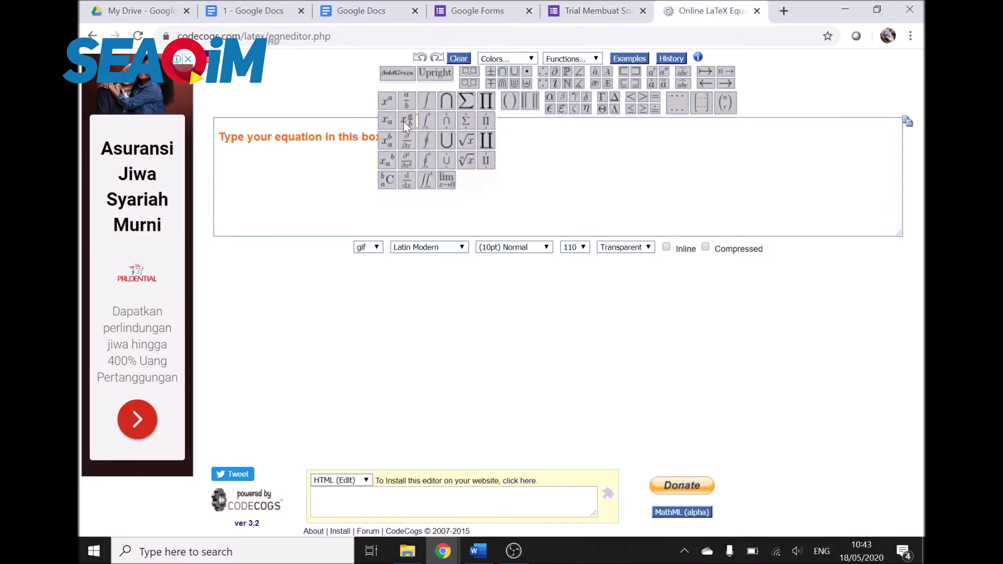
left_click_drag(407, 125, 396, 106)
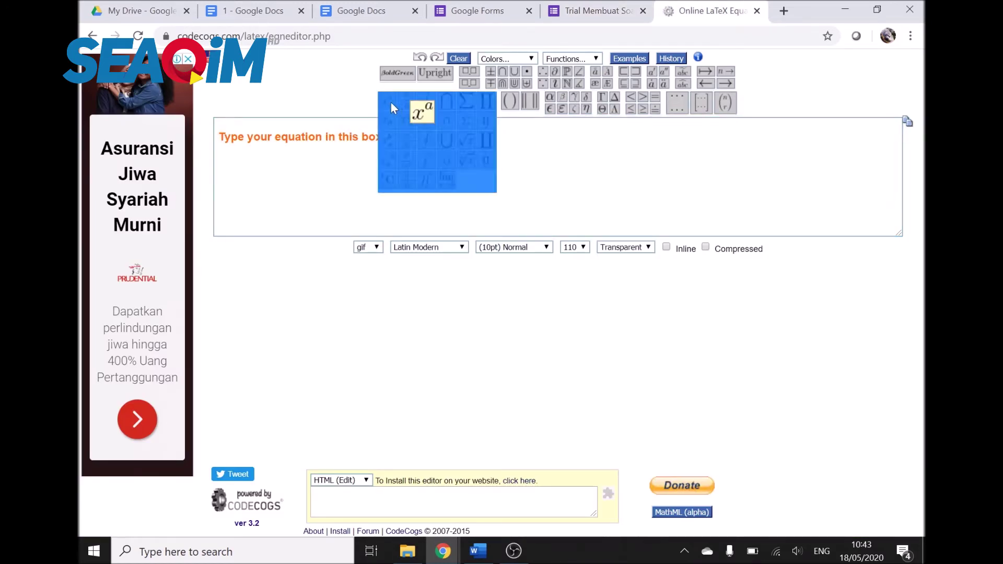
left_click(391, 101)
type("x")
key("Right")
key("Right")
type("2")
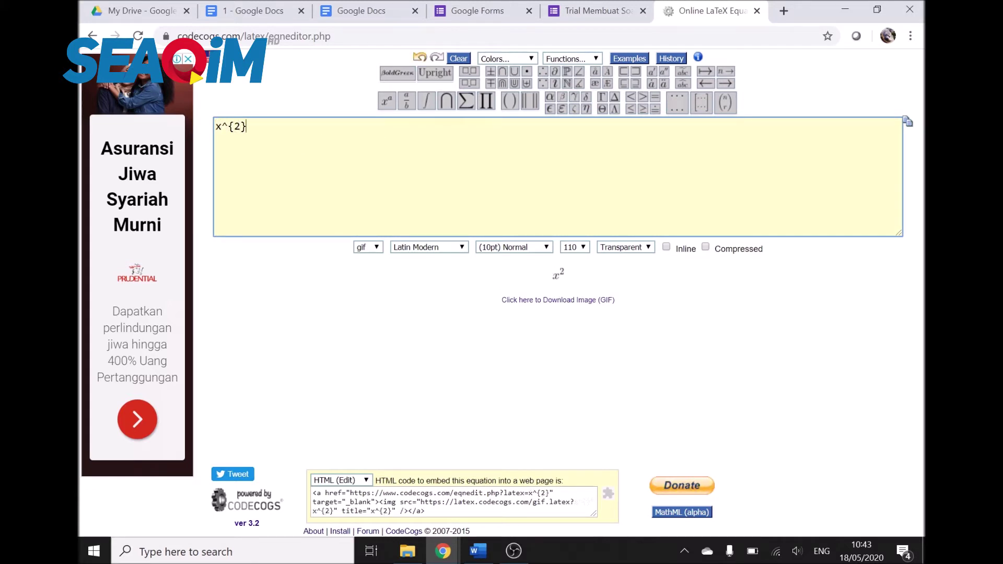
key("Right")
type("-2")
type("-6")
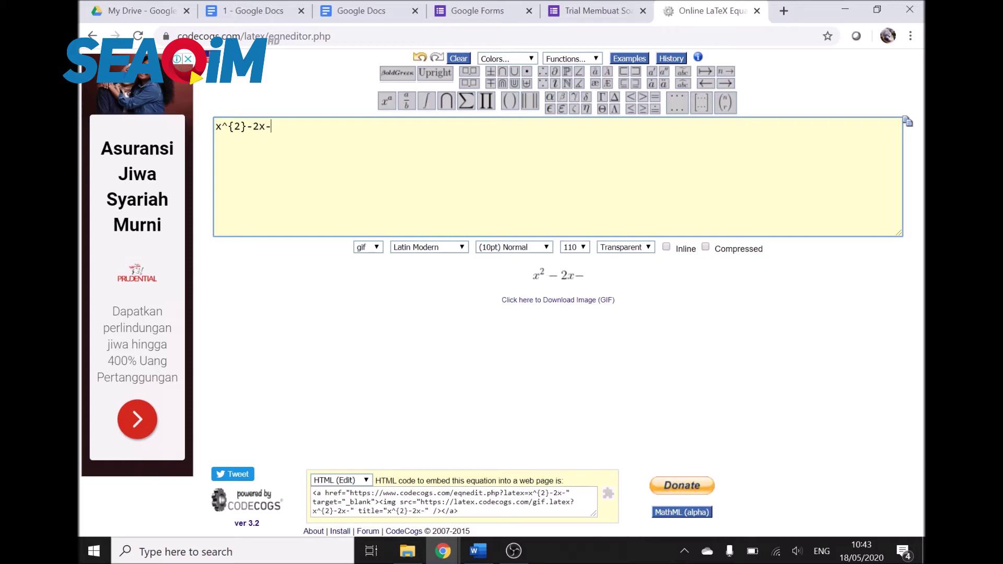
left_click(549, 276)
Step: Bring up the rendered equation image's options, then go back to the exam form
right_click(550, 277)
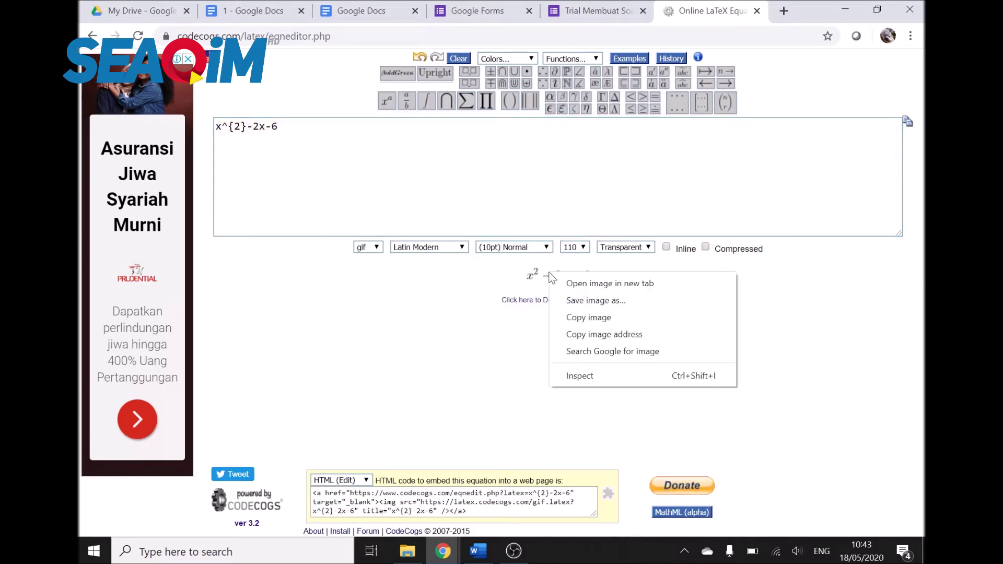
left_click(622, 5)
left_click(622, 5)
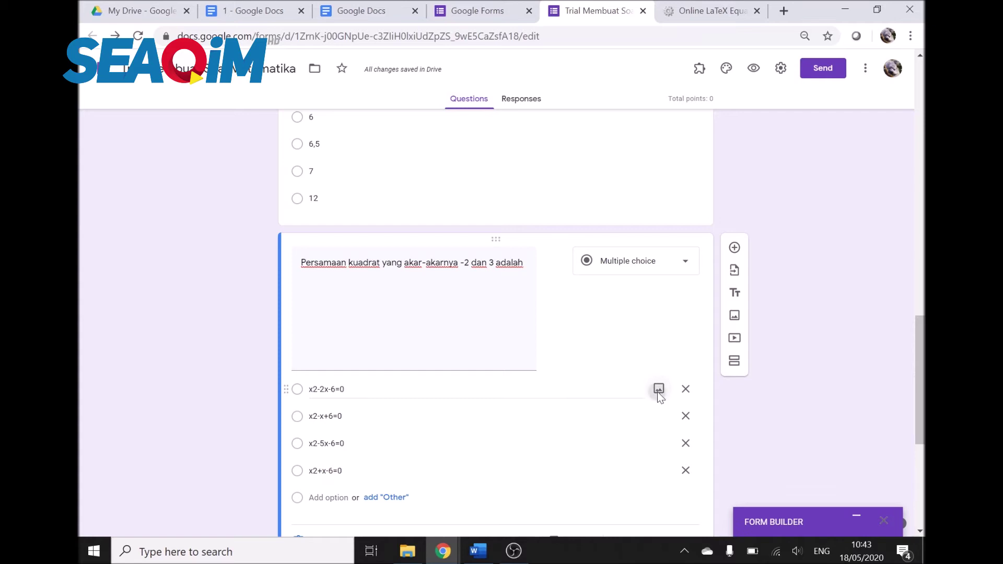
Step: Insert the x²−2x−6 CodeCogs image by URL into the first answer option and relabel it A
left_click(658, 391)
left_click(343, 164)
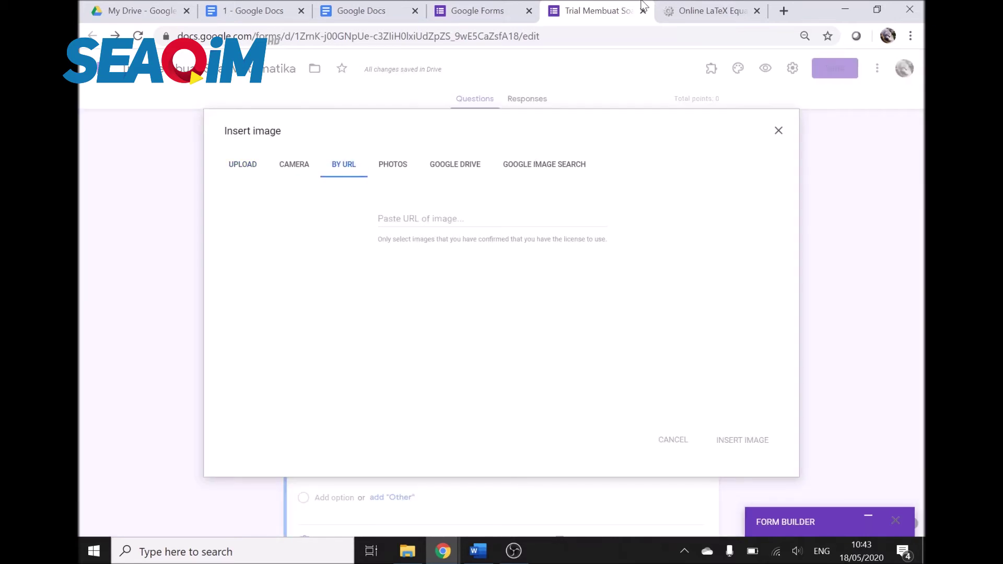
left_click(721, 8)
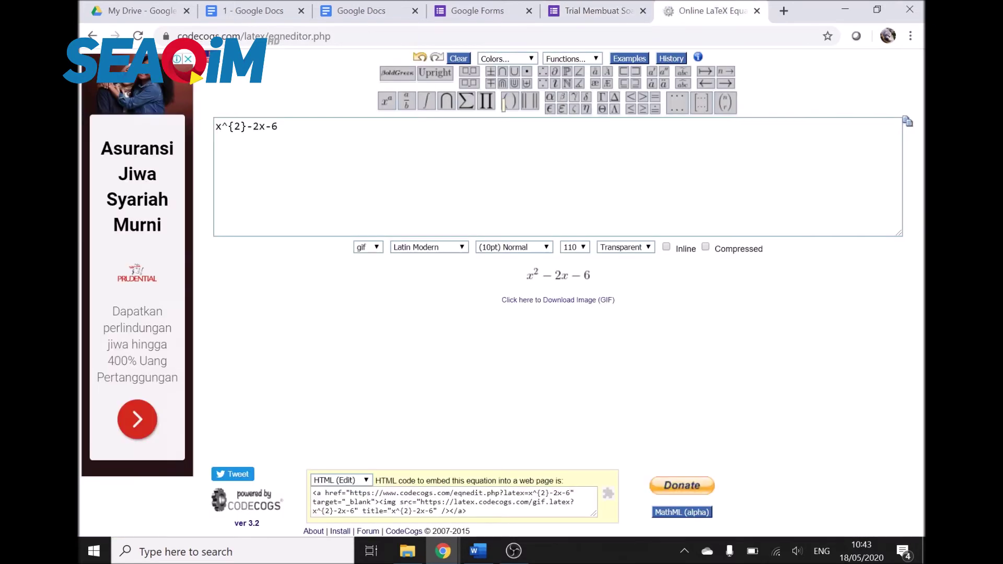
right_click(564, 277)
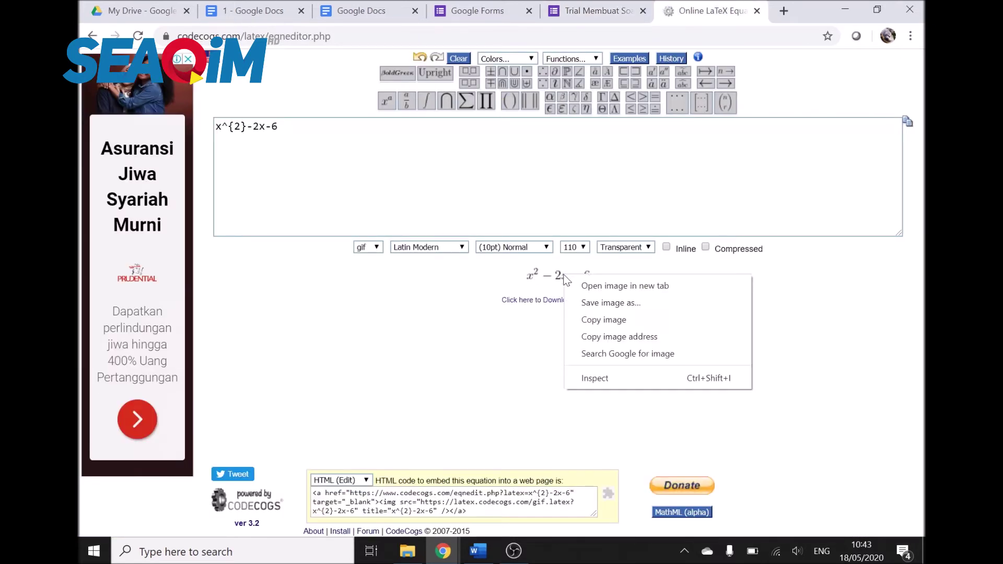
left_click(639, 337)
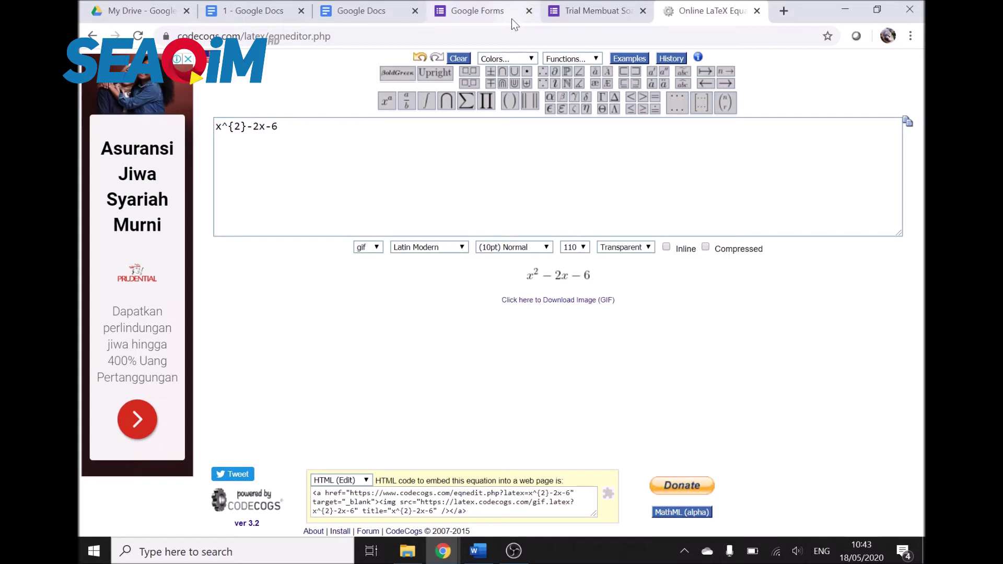
left_click(594, 6)
left_click(601, 218)
key("ctrl+v")
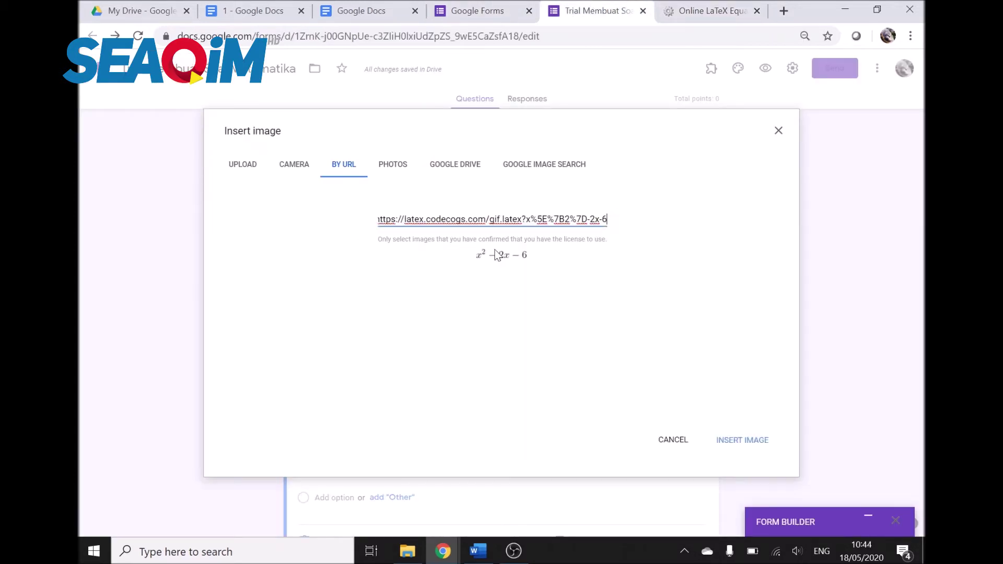
left_click(743, 440)
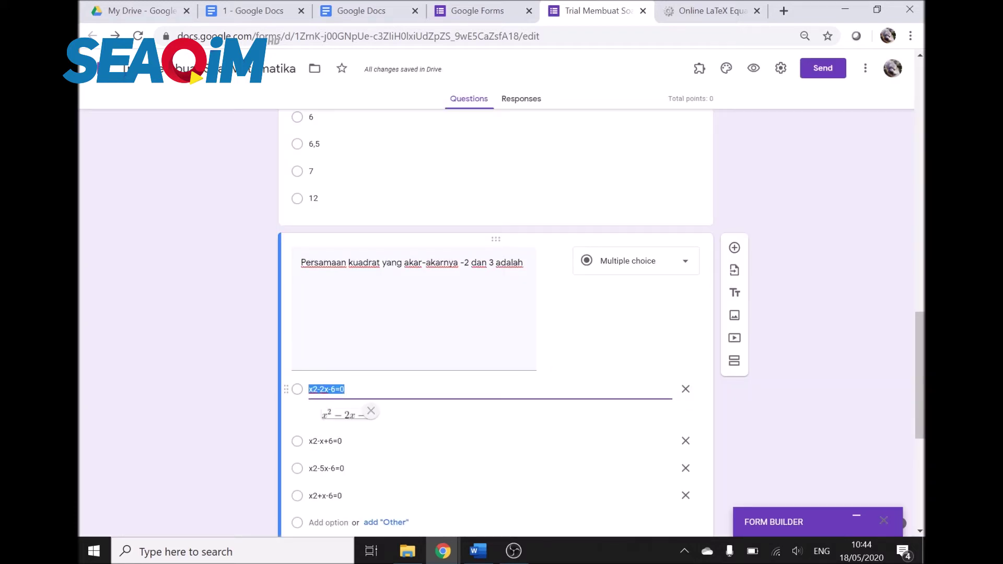
type("A")
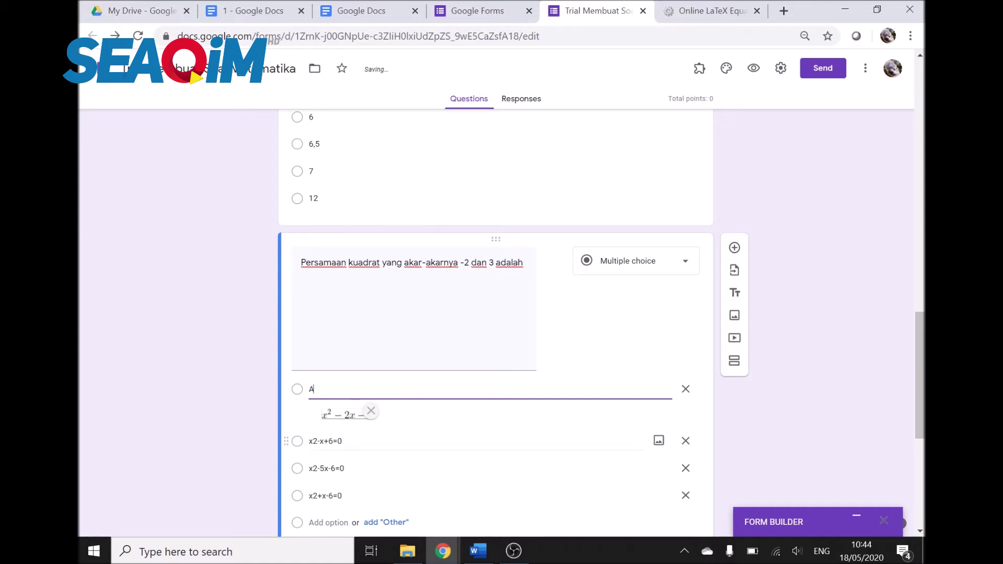
Step: Change the CodeCogs equation to x^{2}-2x+6 and copy its image address
left_click(706, 11)
left_click(271, 127)
mouse_move(392, 108)
key("BackSpace")
type("+6")
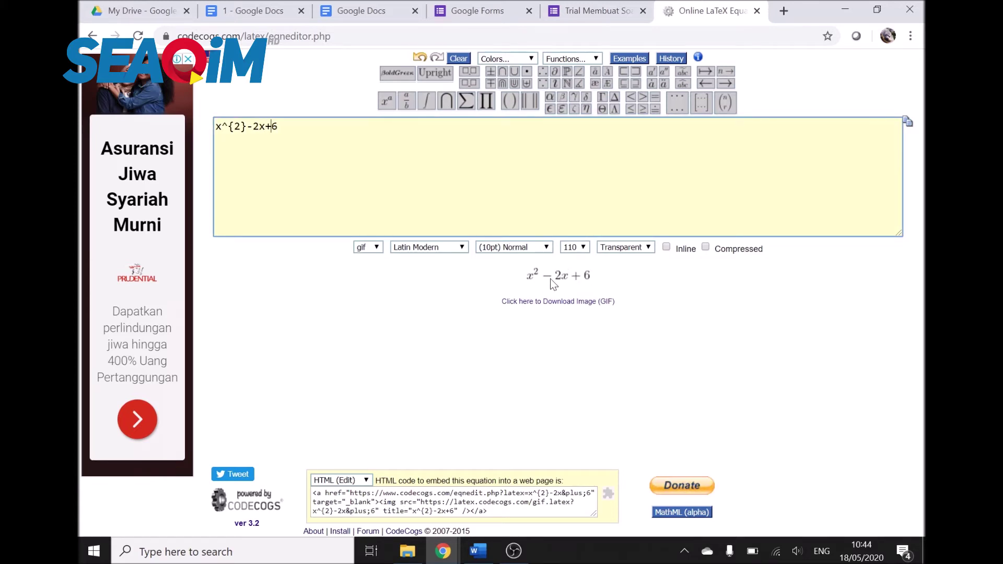
right_click(563, 275)
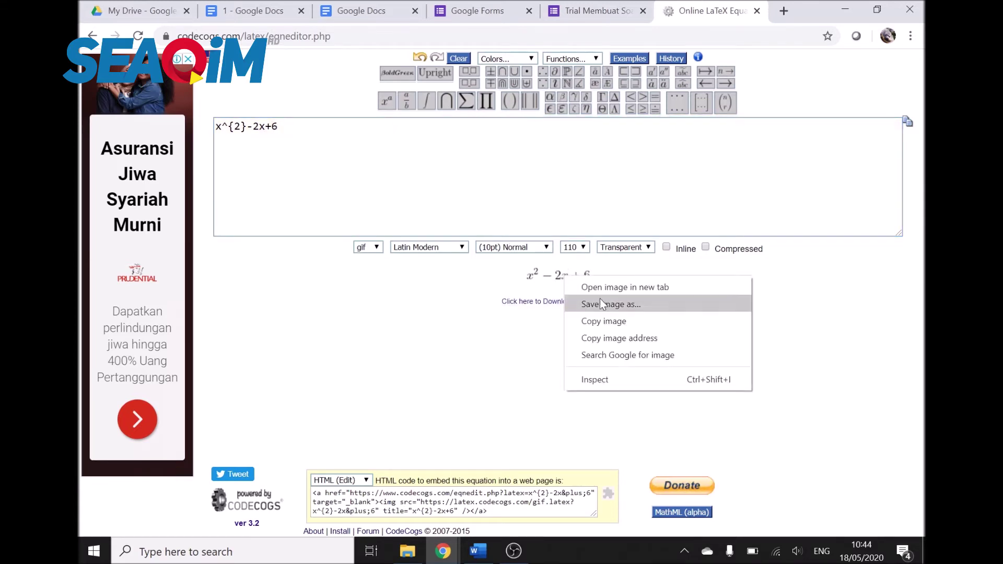
left_click(620, 337)
Step: Insert the x²−2x+6 image by URL into the second answer option
left_click(596, 10)
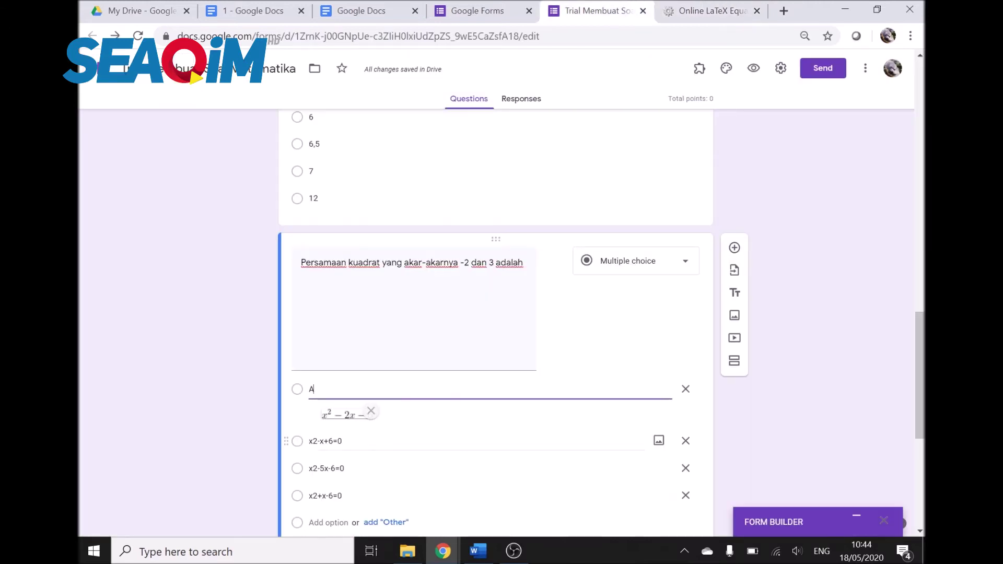
left_click(659, 441)
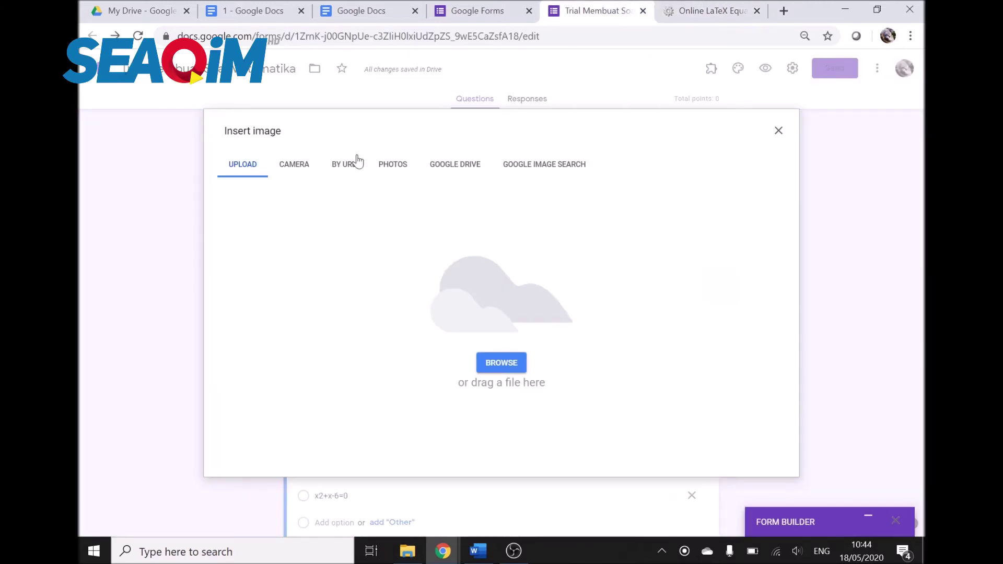
left_click(351, 165)
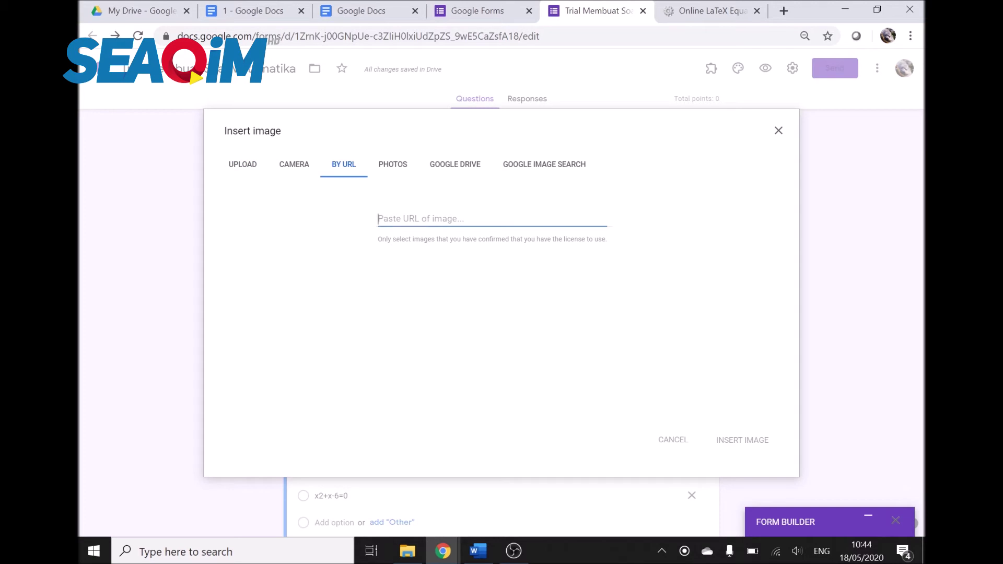
key("ctrl+v")
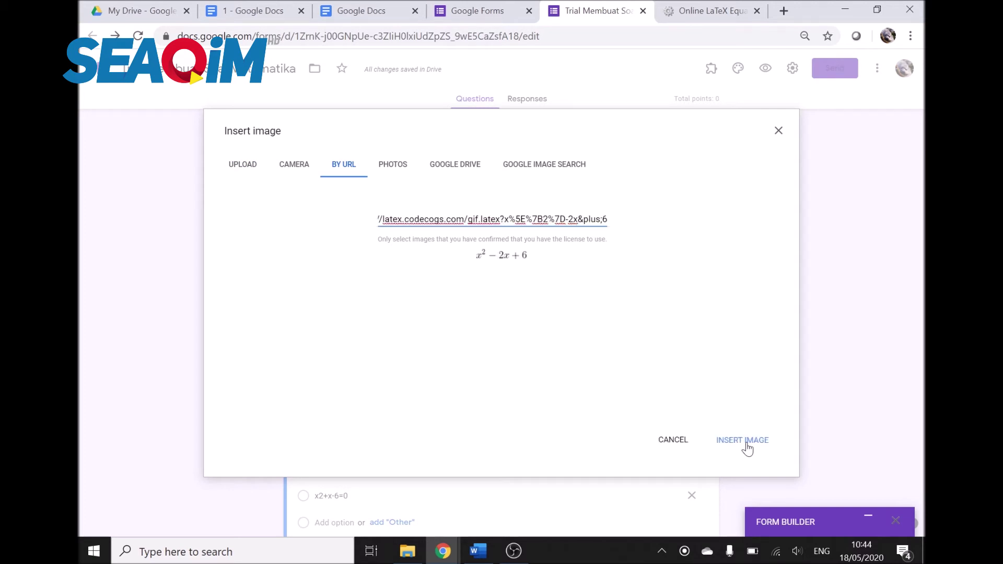
left_click(742, 440)
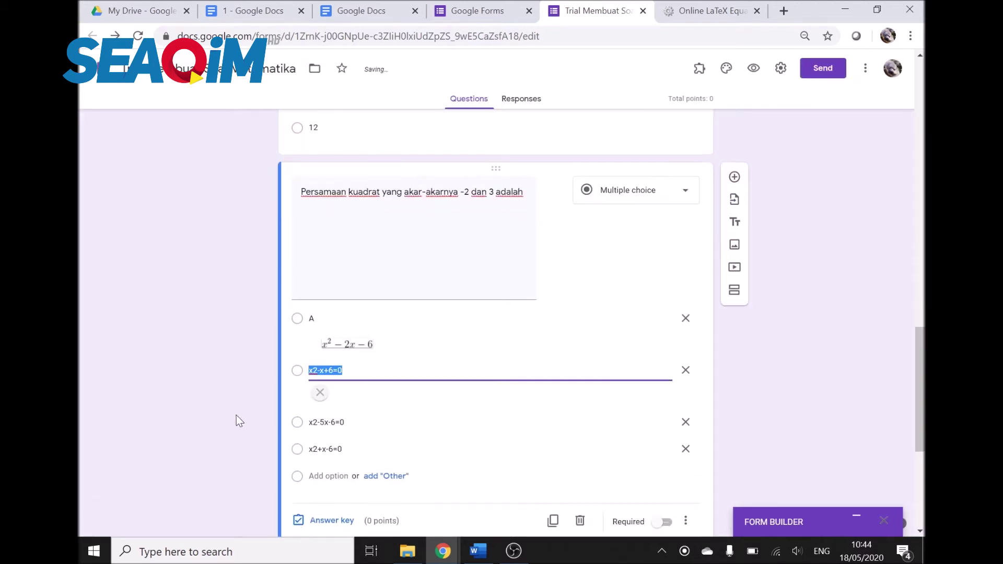
Step: Label the second option B, then upload the C equation image to the third option and label it C
type("B")
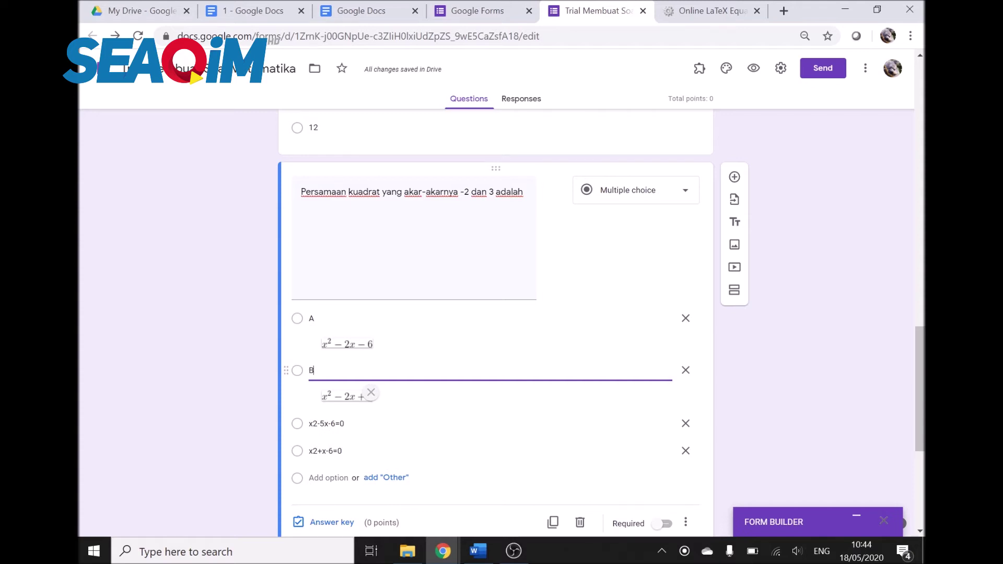
left_click(775, 395)
scroll(772, 396, "down", 1)
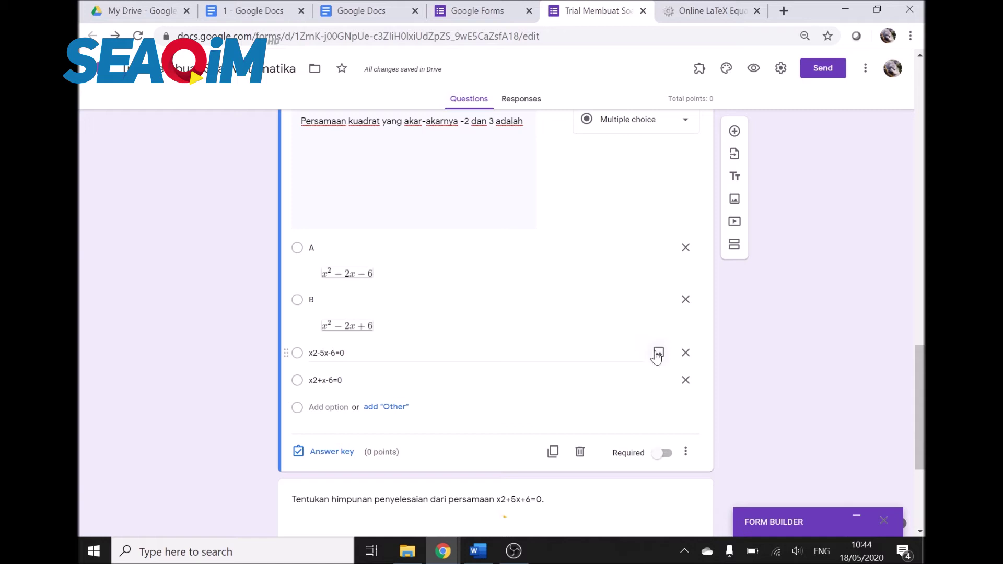
left_click(657, 353)
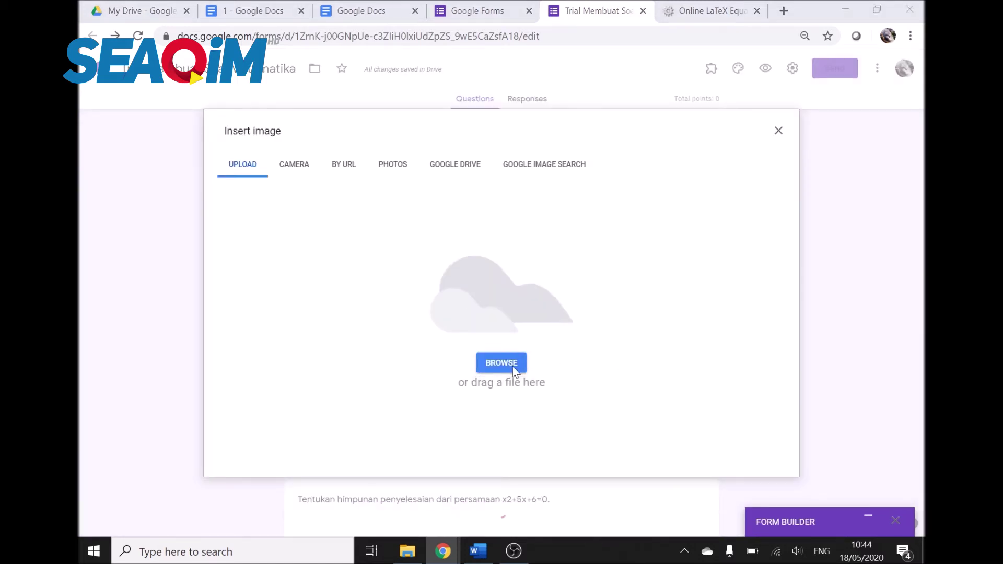
left_click(513, 365)
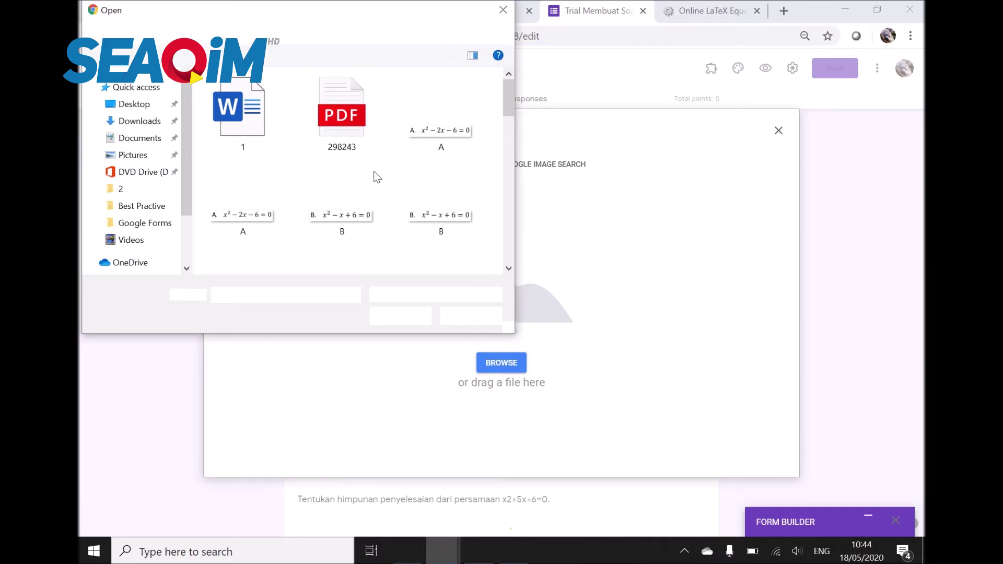
double_click(439, 207)
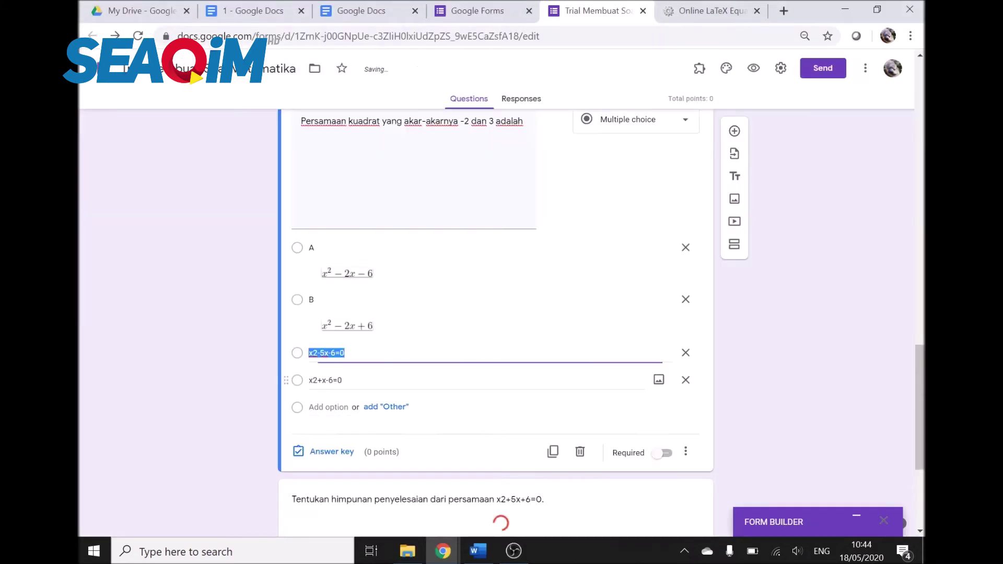
type("C")
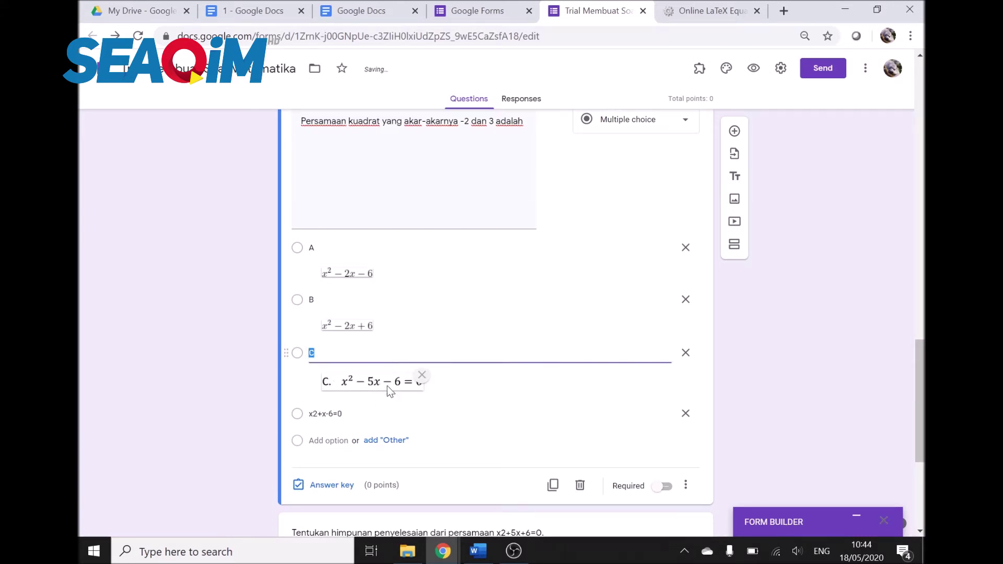
Step: Upload the D equation image to the fourth option (x²+x−6=0) and label it D
left_click(325, 414)
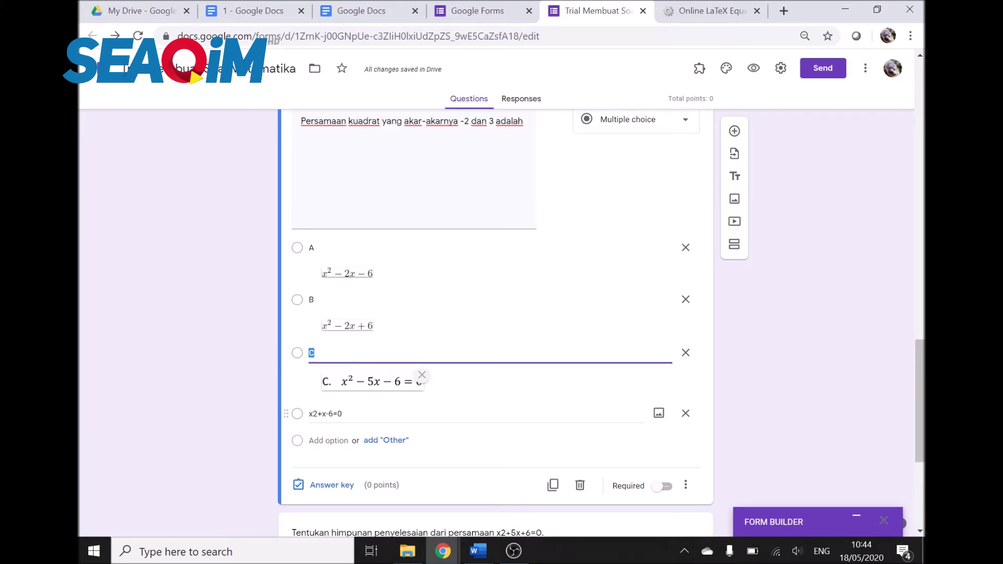
left_click(658, 414)
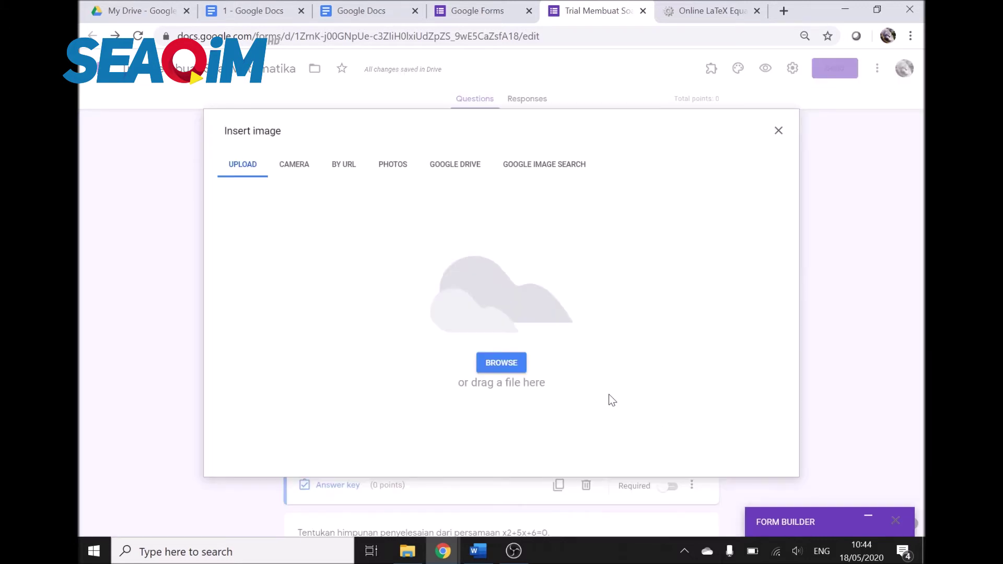
left_click(500, 367)
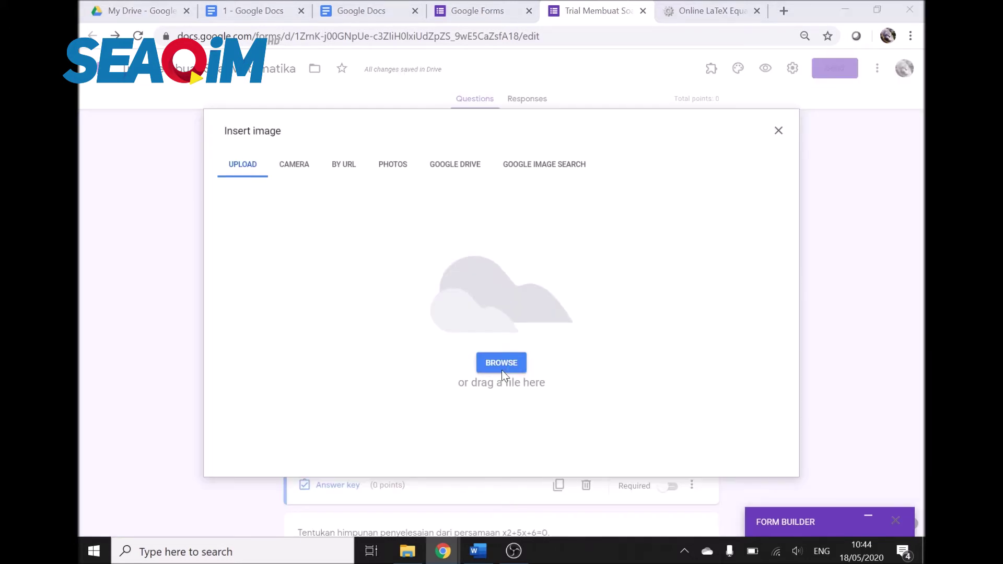
left_click(368, 218)
key("d")
double_click(424, 114)
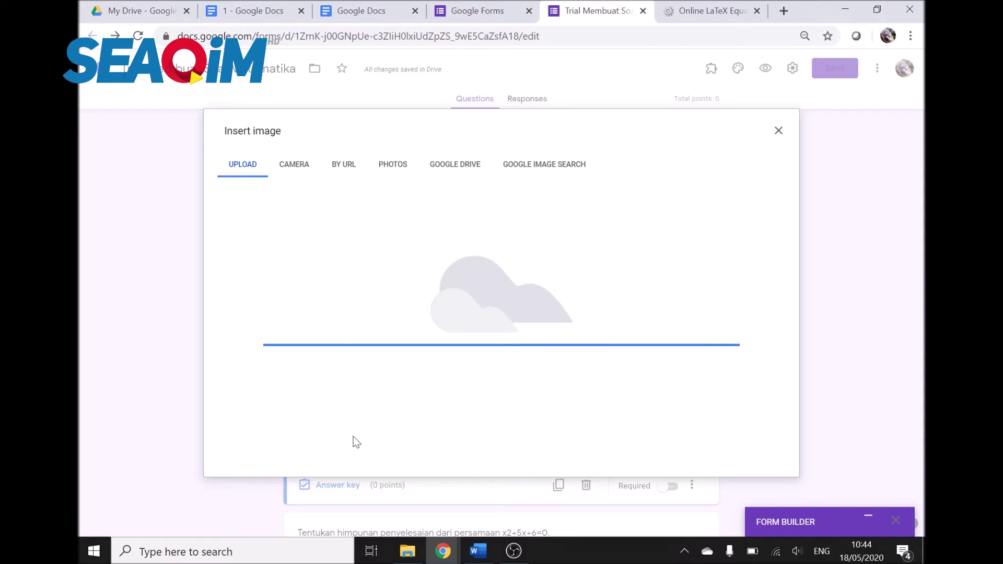
type("D")
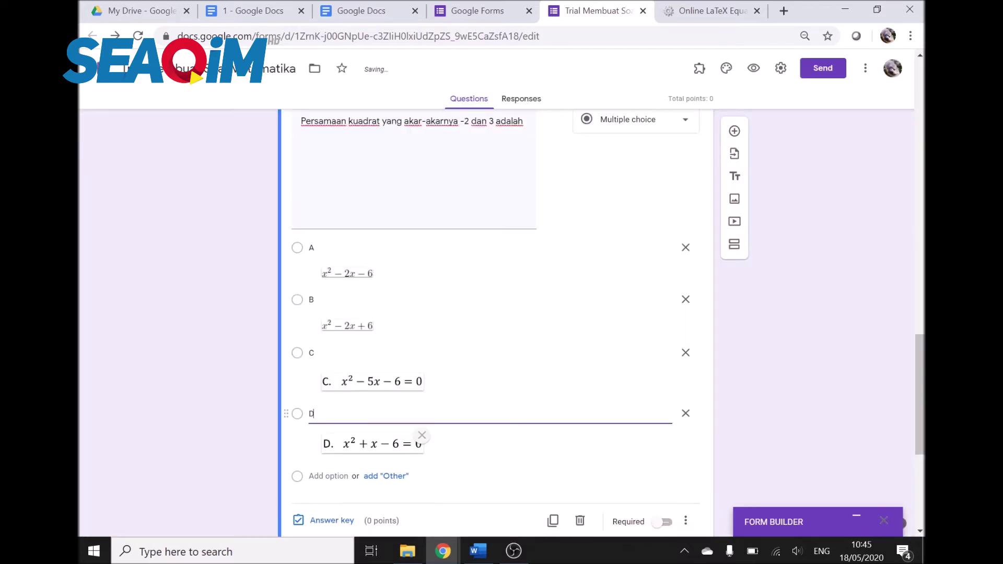
left_click(748, 397)
scroll(768, 418, "down", 3)
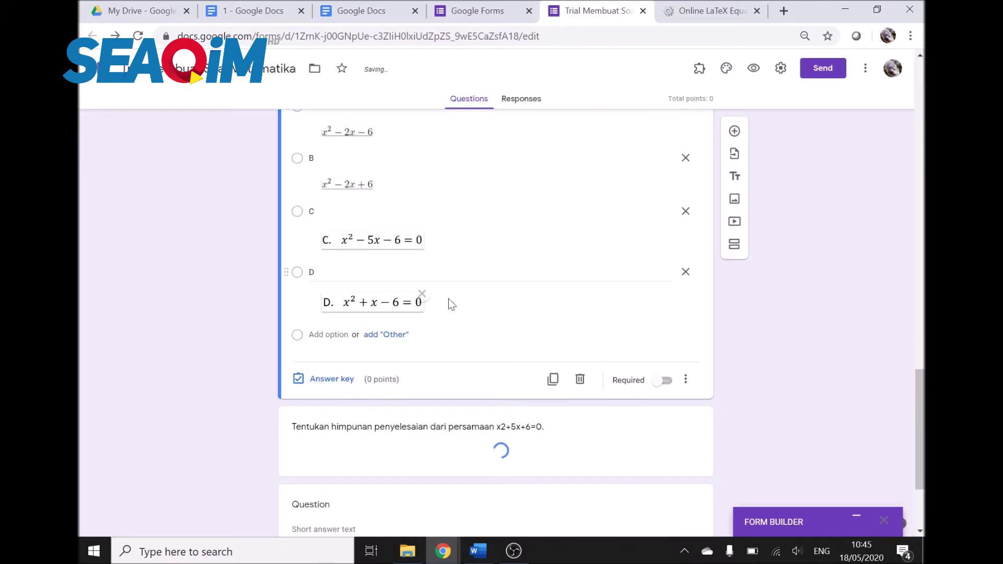
scroll(425, 317, "up", 1)
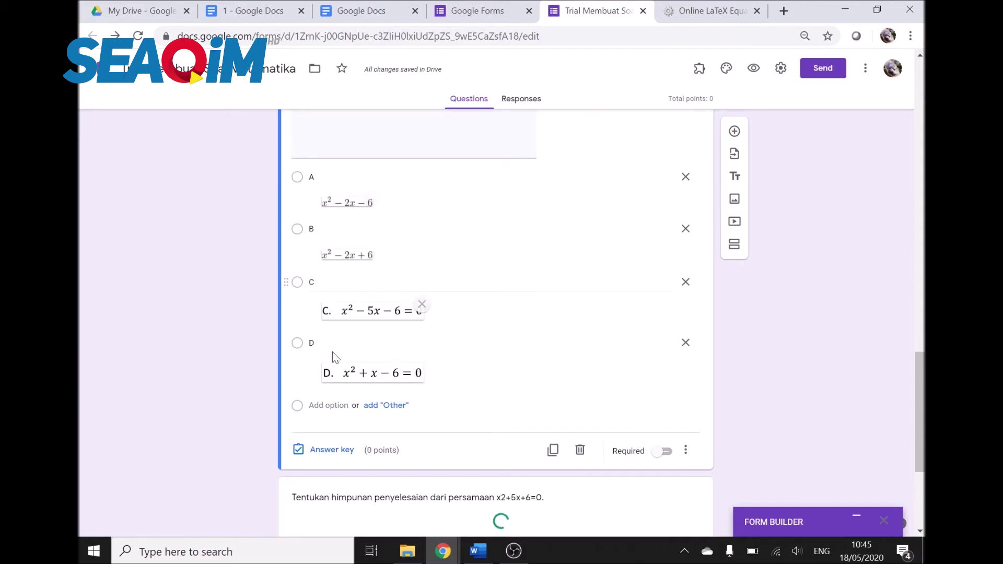
scroll(345, 332, "down", 3)
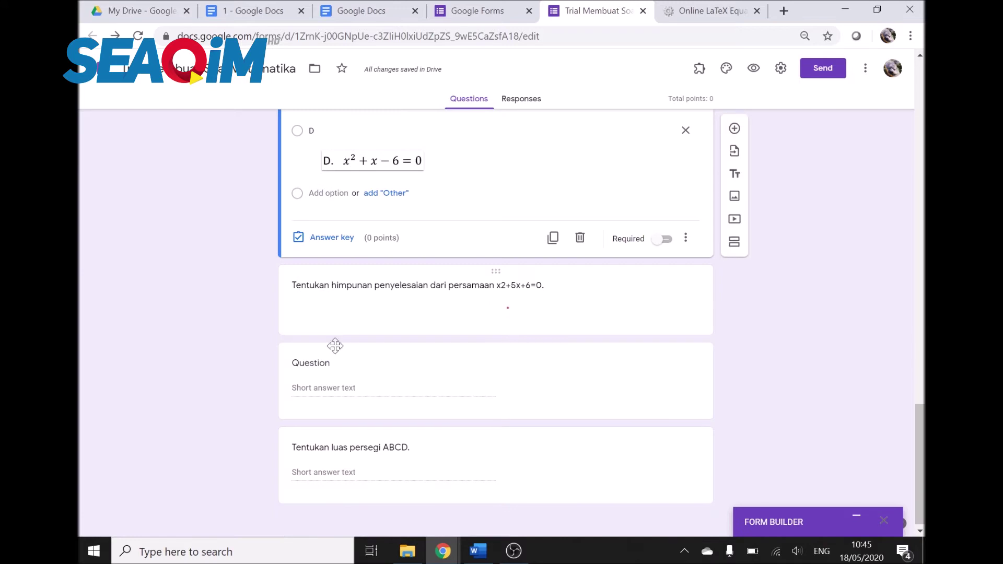
Step: Change the CodeCogs equation to x^{2}+5x+6 and copy the rendered image
left_click(366, 298)
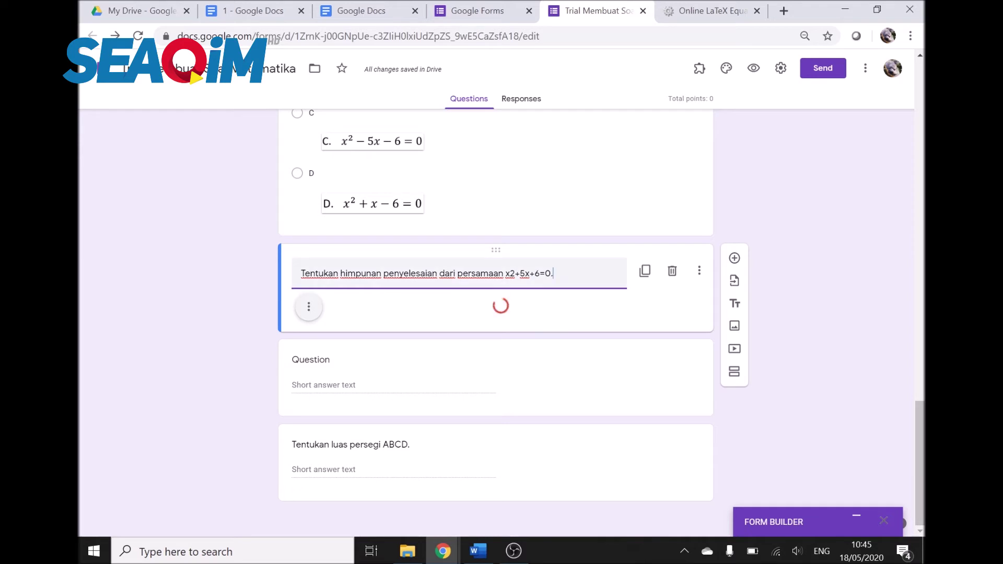
key("shift+Right")
key("shift+Right")
key("shift+Right")
key("shift+Right")
key("shift+Right")
key("shift+Right")
key("shift+Right")
left_click(714, 7)
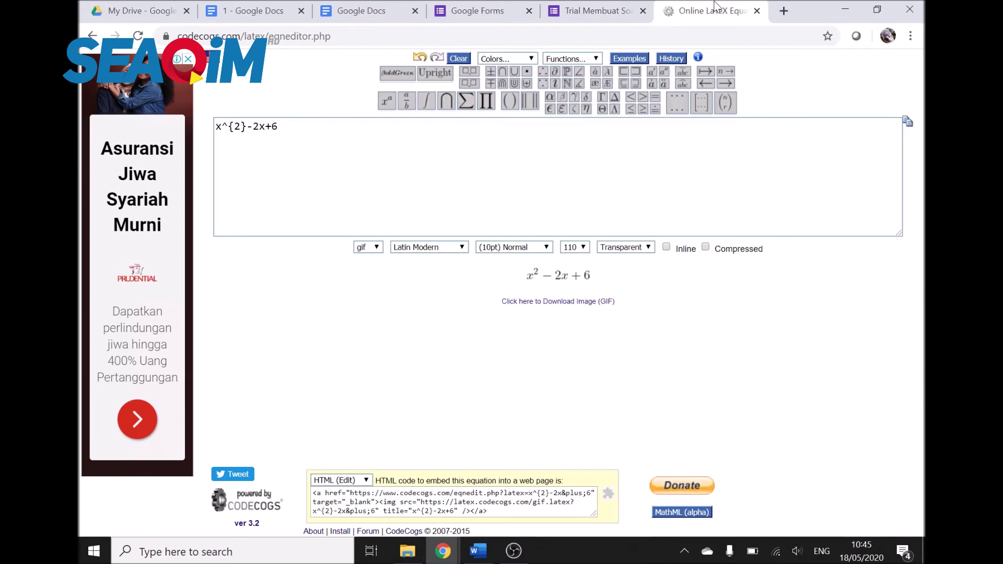
left_click(247, 126)
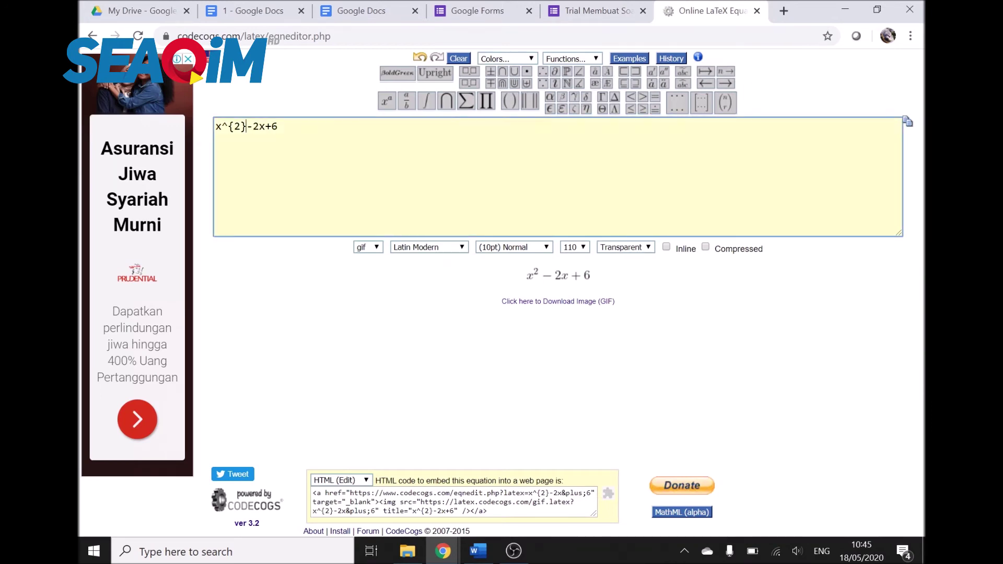
mouse_move(430, 102)
key("Delete")
key("Delete")
type("+5")
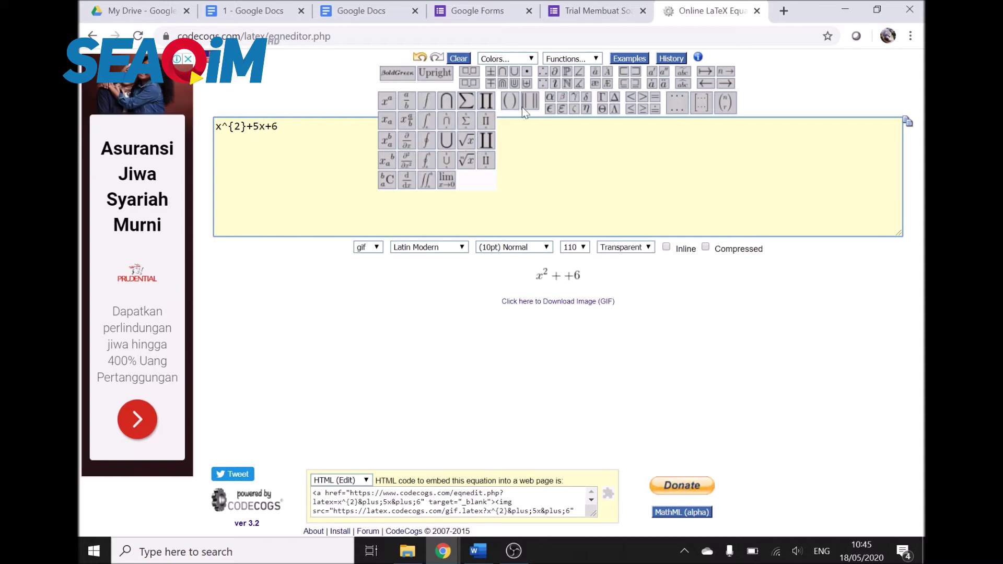
right_click(550, 278)
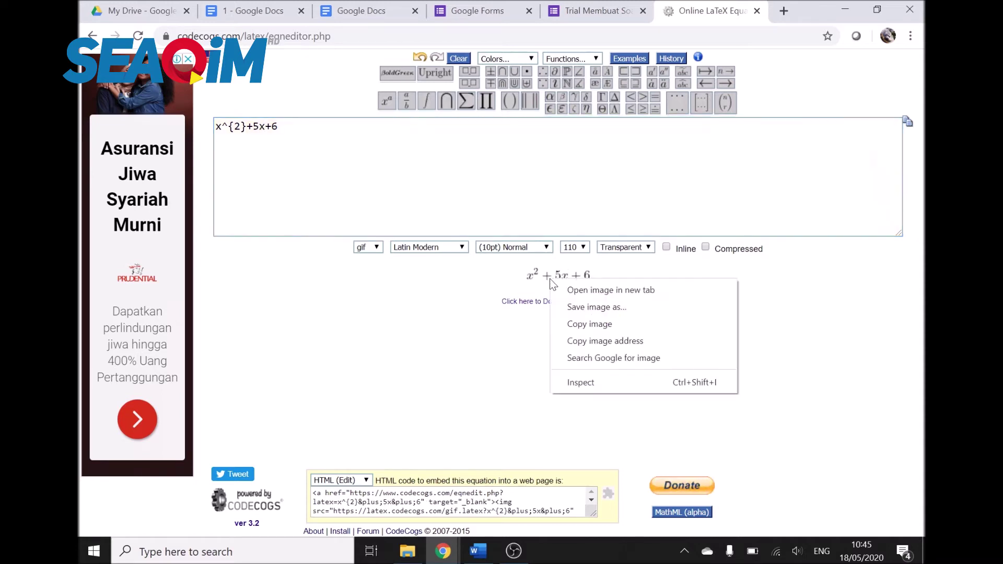
left_click(630, 331)
left_click(596, 10)
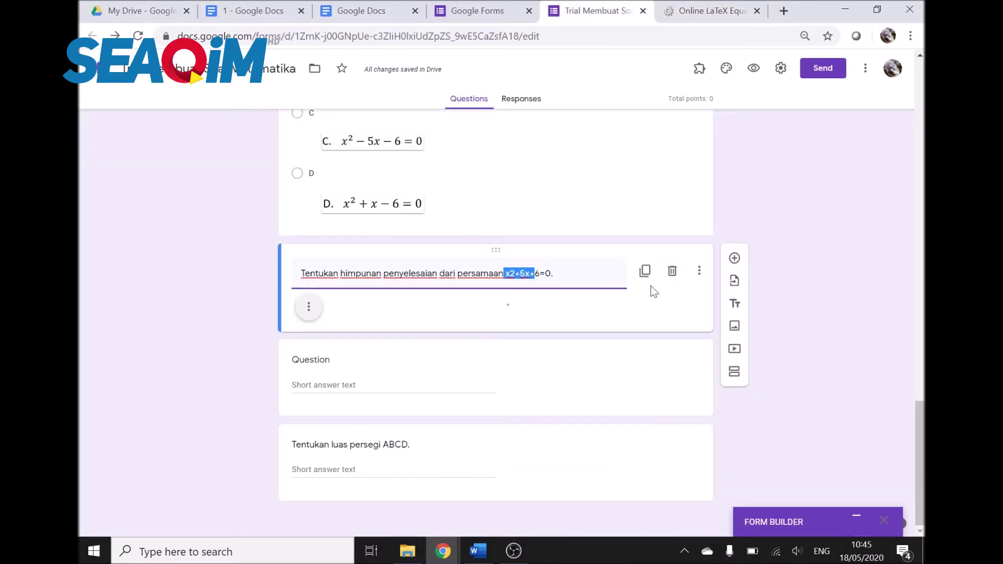
Step: Remove the equation text and image from the question and delete the empty Question card
key("Delete")
key("Delete")
key("Delete")
key("Delete")
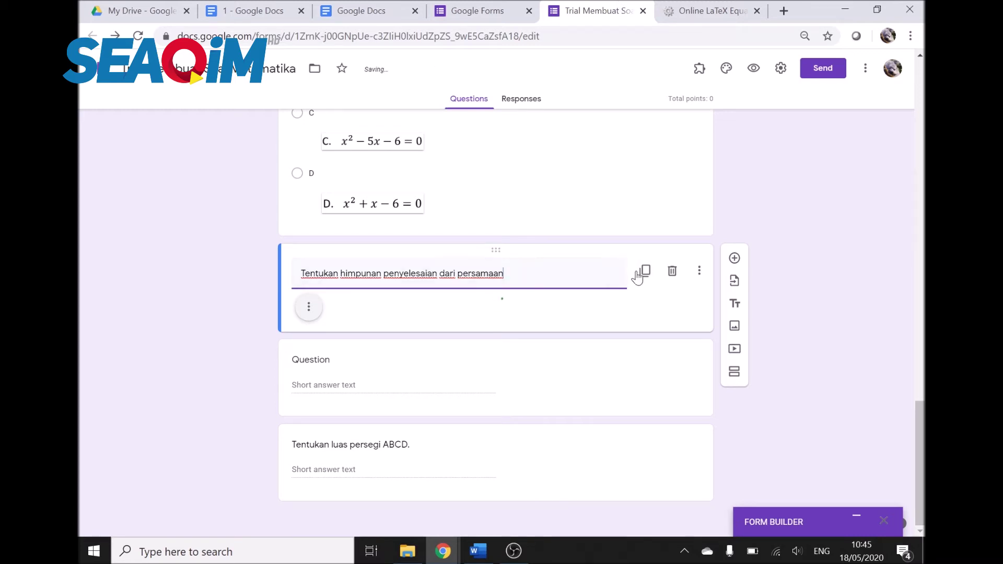
left_click(413, 334)
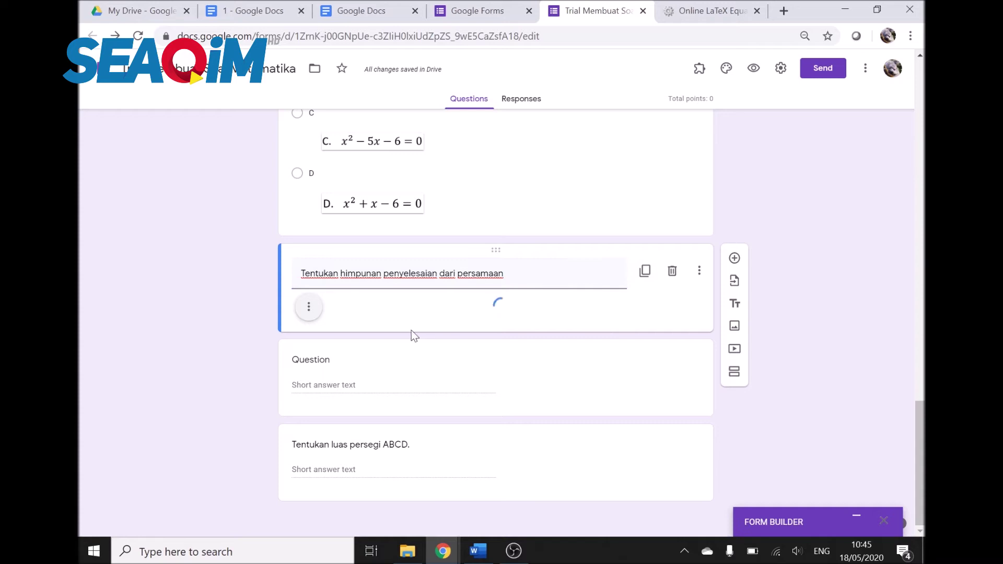
left_click(310, 315)
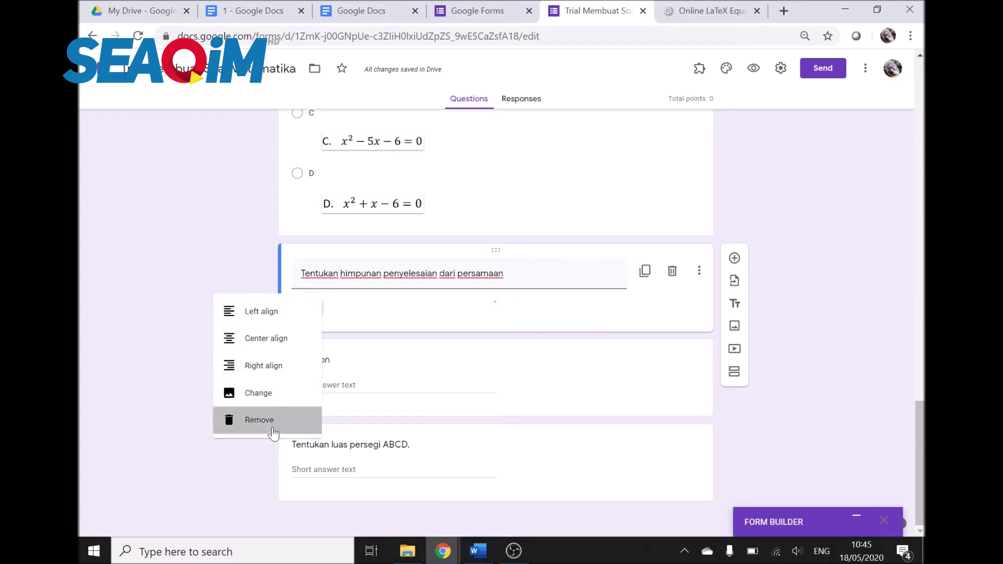
left_click(272, 426)
scroll(381, 364, "down", 1)
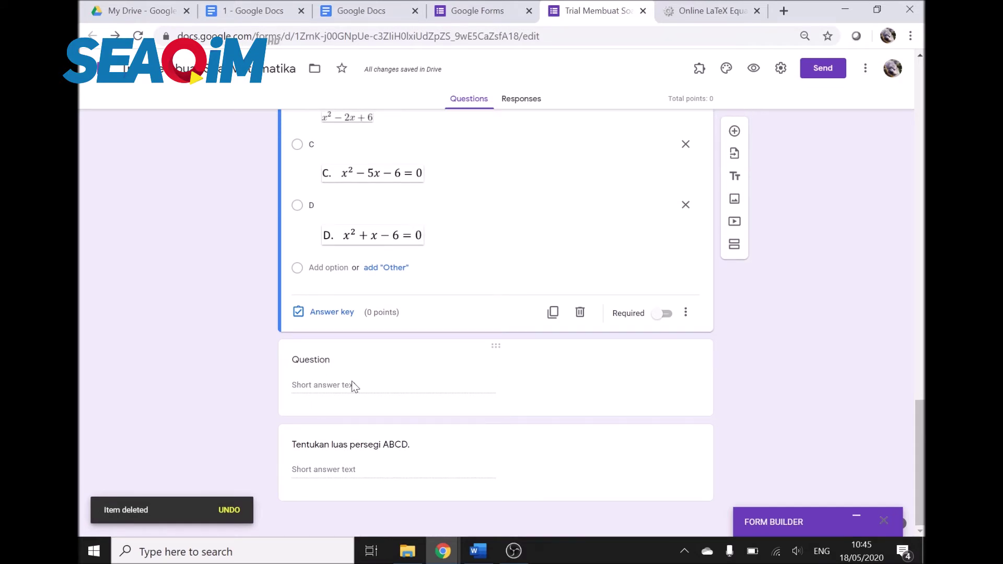
left_click(537, 373)
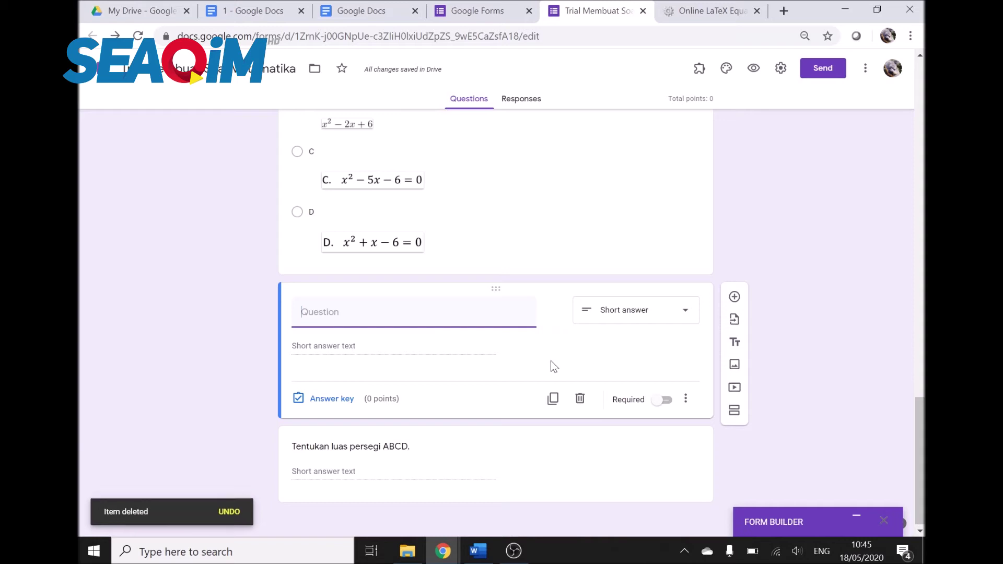
left_click(580, 398)
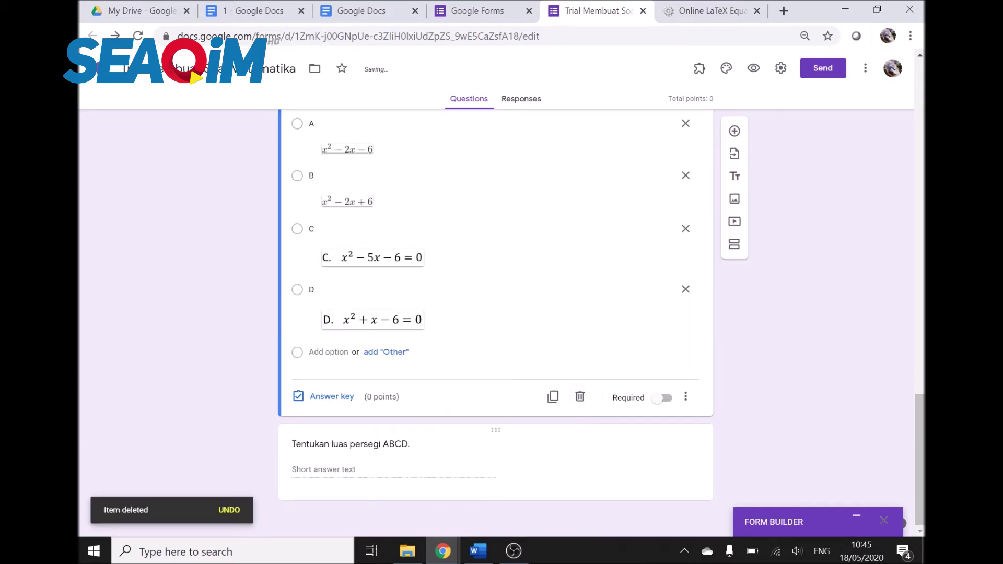
Step: Add a new File upload question after question 2, accepting the upload notice
left_click(734, 131)
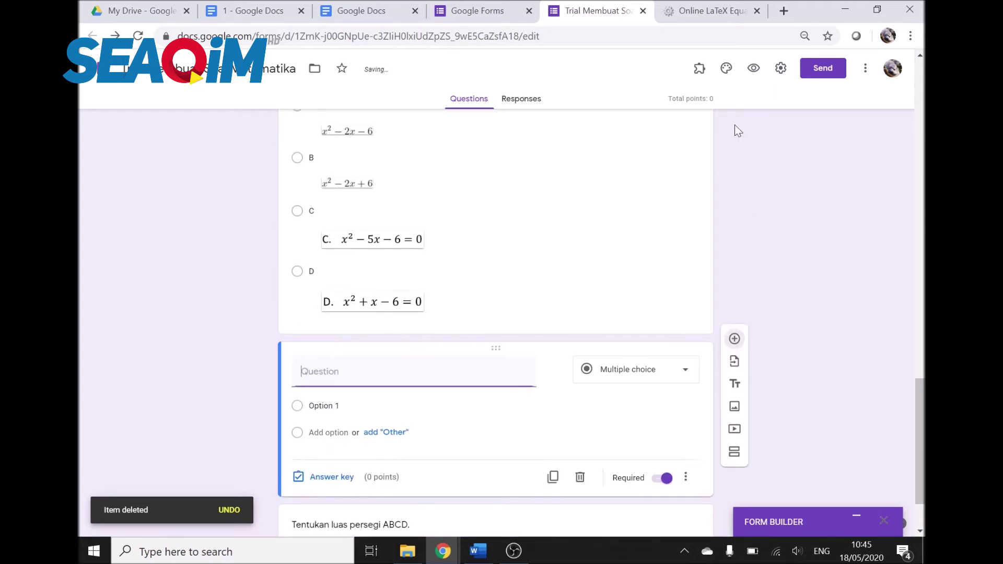
left_click(612, 377)
left_click(631, 354)
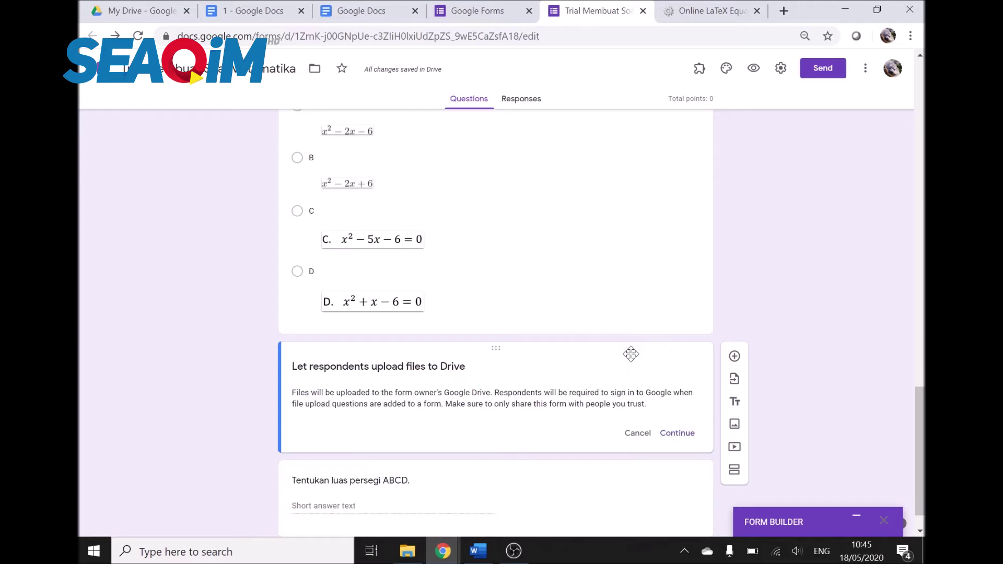
left_click(685, 439)
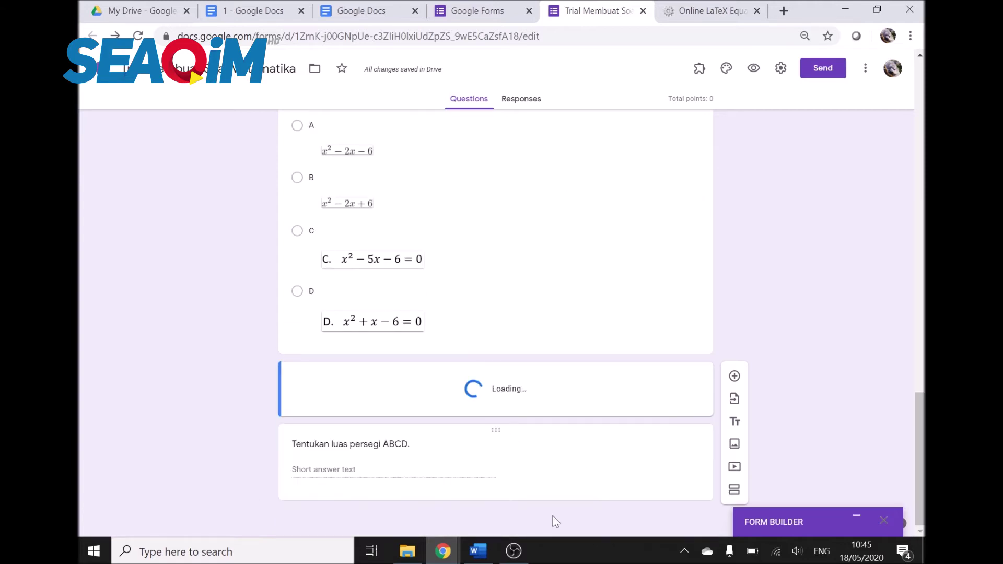
Step: Select question 3's wording, without the equation, in the Word exam document
left_click(477, 553)
scroll(501, 314, "down", 3)
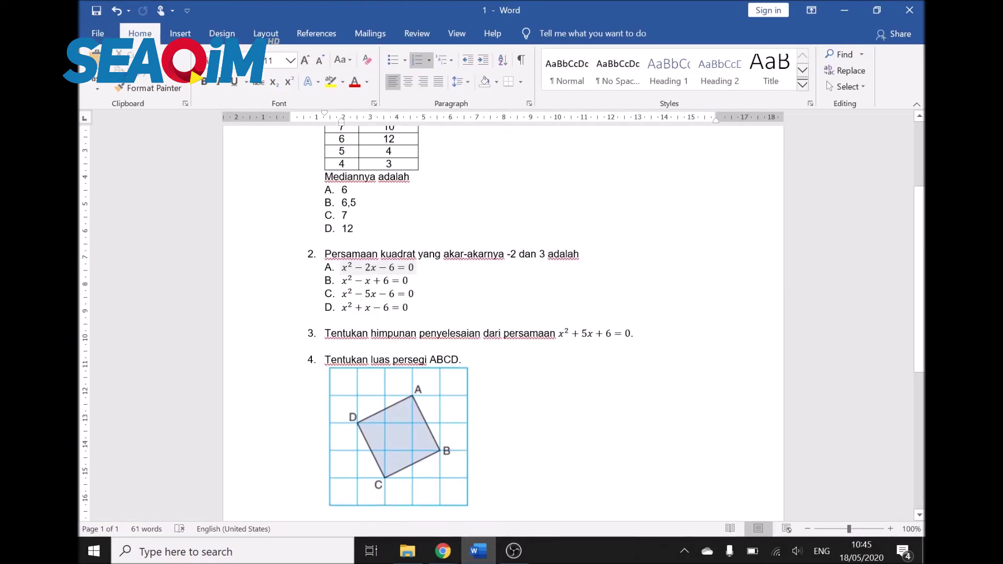
left_click_drag(324, 333, 557, 334)
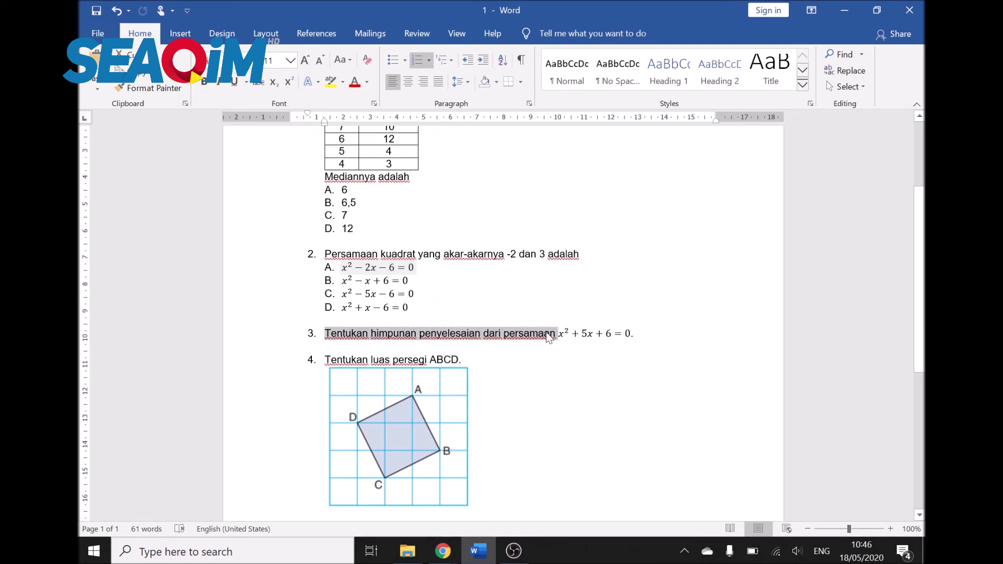
left_click(477, 551)
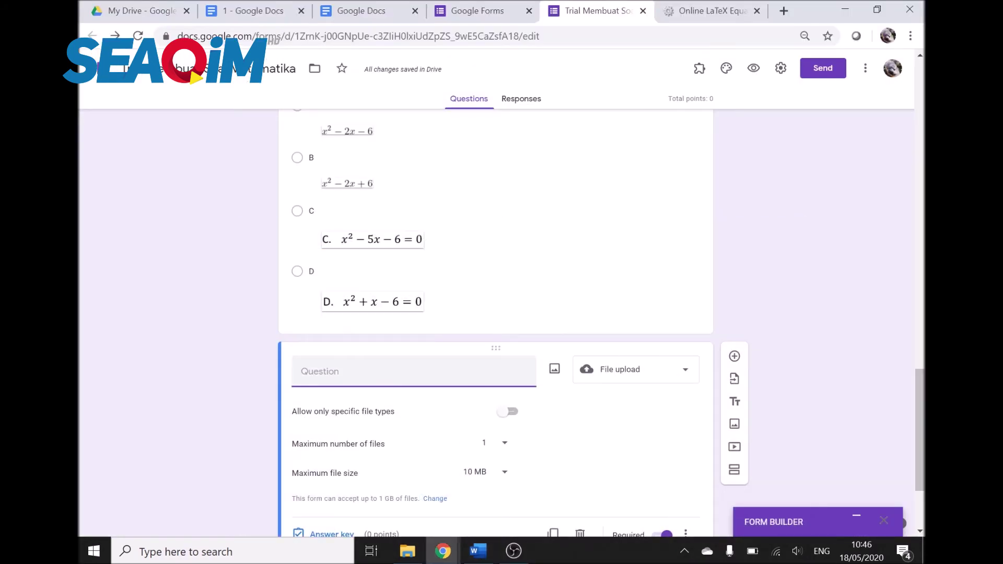
Step: Paste question 3's wording as the title and allow only Image and Drawing uploads
type("3. Tentukan himpunan penyelesaian dari persamaan")
left_click(511, 413)
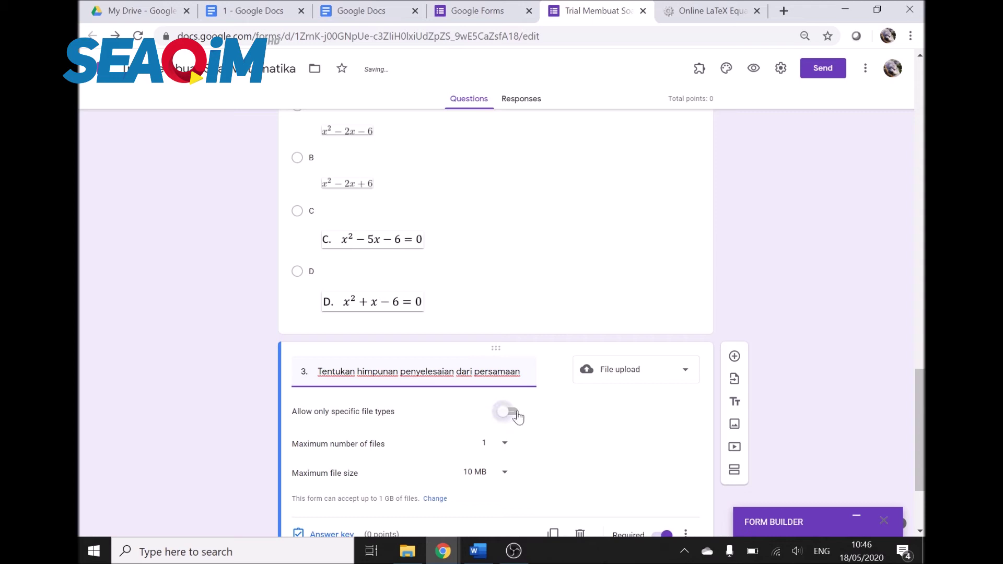
left_click(413, 465)
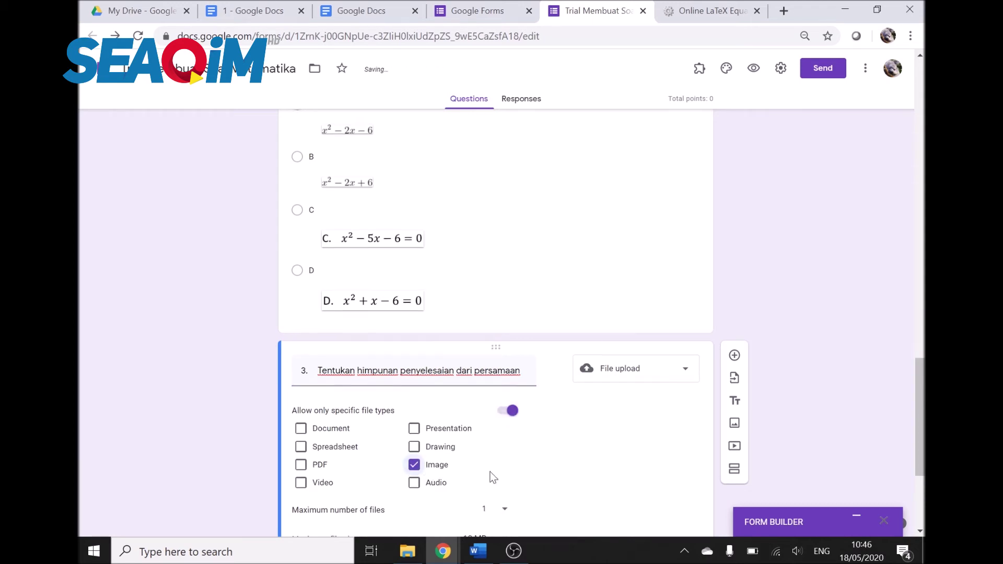
scroll(491, 475, "down", 3)
left_click(413, 306)
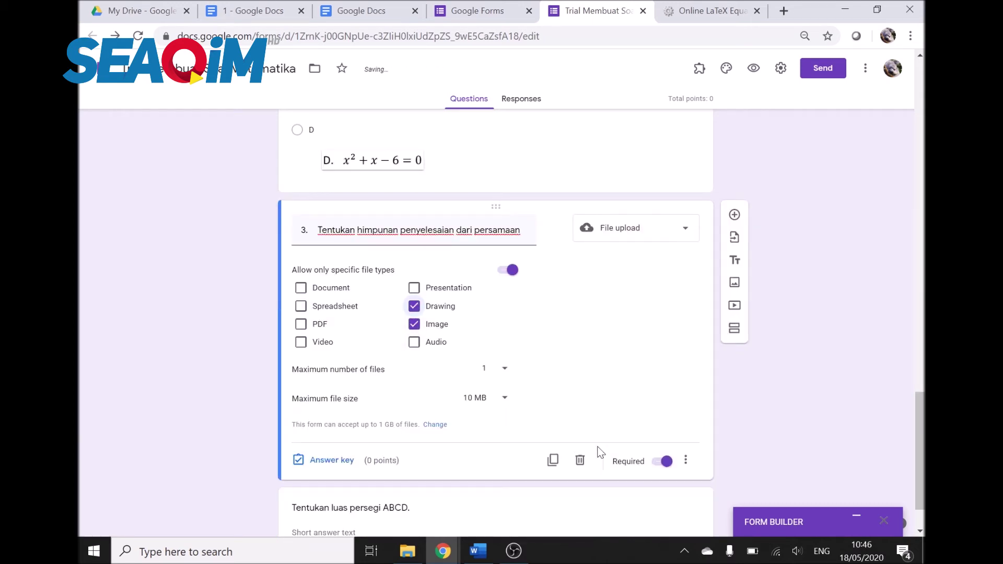
scroll(537, 390, "up", 3)
scroll(538, 384, "down", 1)
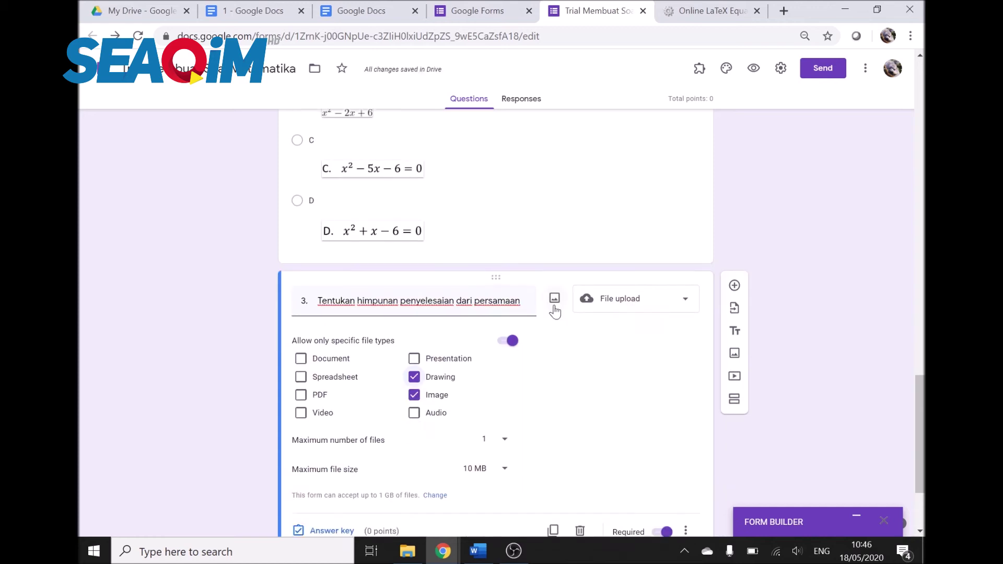
Step: Insert the x²+5x+6 CodeCogs equation image into question 3 by URL
left_click(554, 302)
left_click(498, 365)
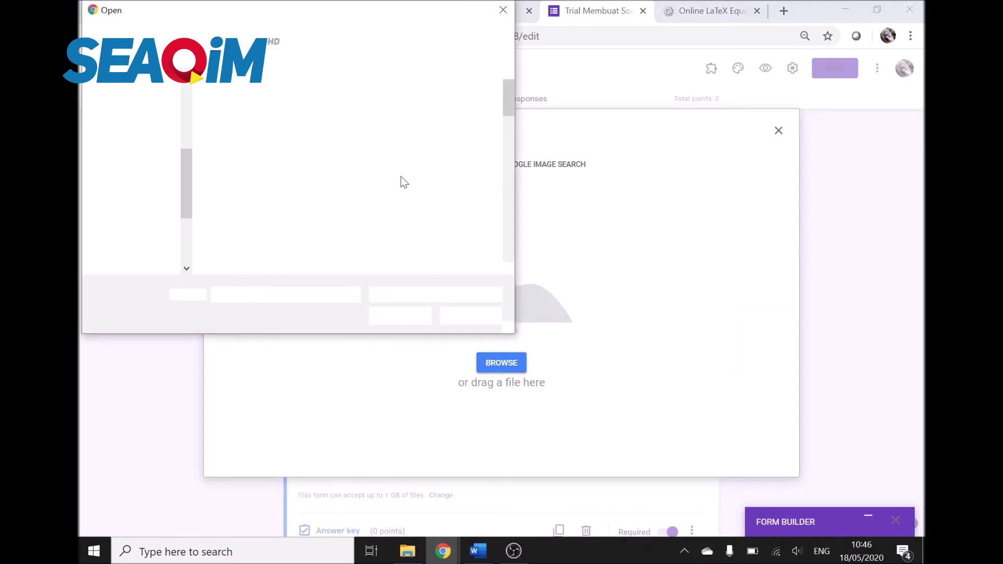
scroll(372, 158, "down", 8)
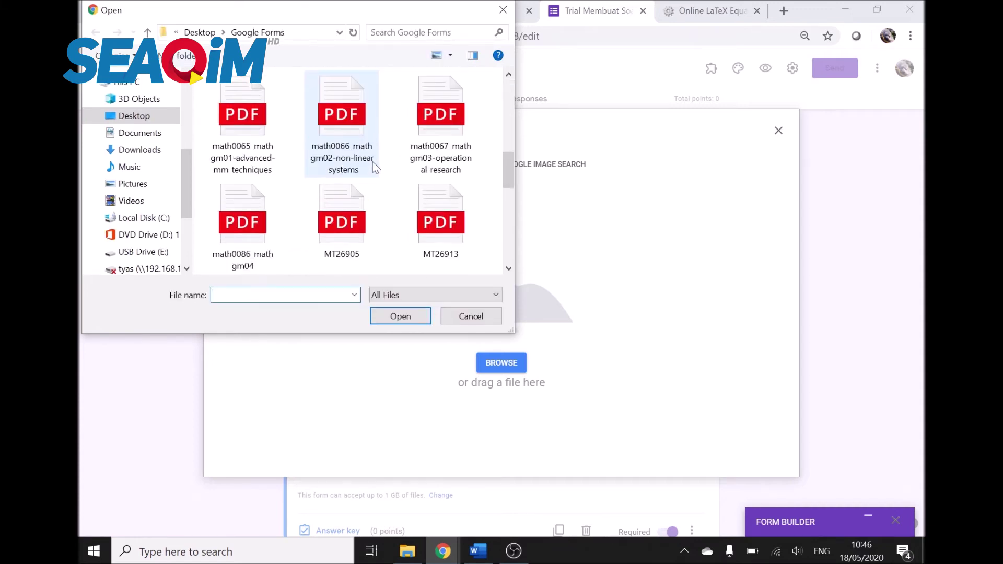
scroll(375, 167, "down", 2)
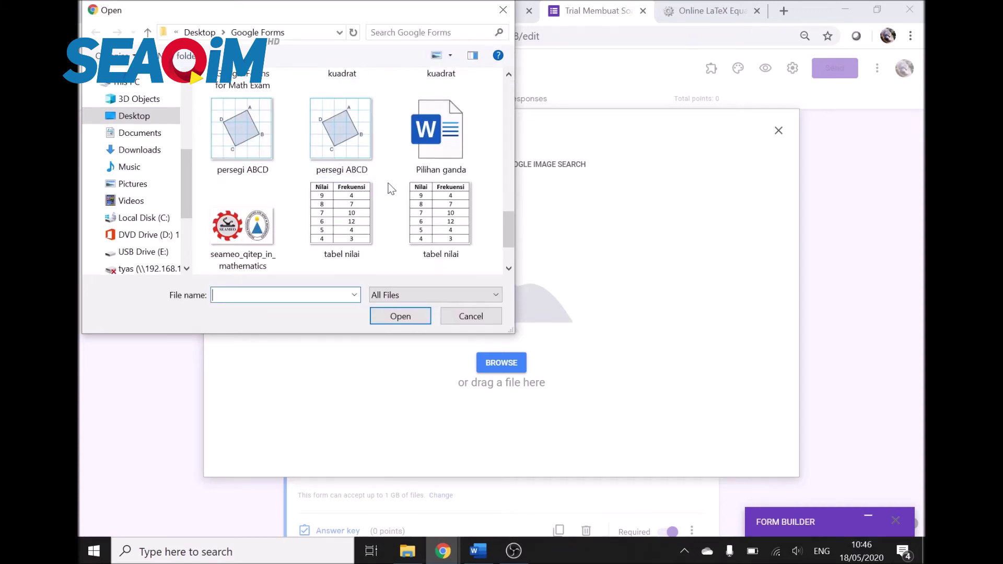
key("Escape")
left_click(702, 6)
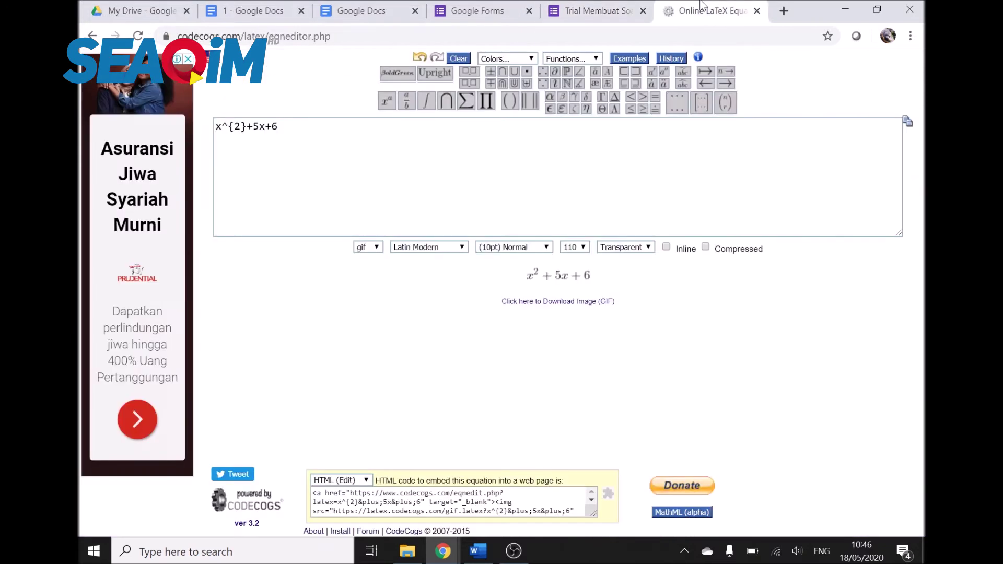
right_click(581, 276)
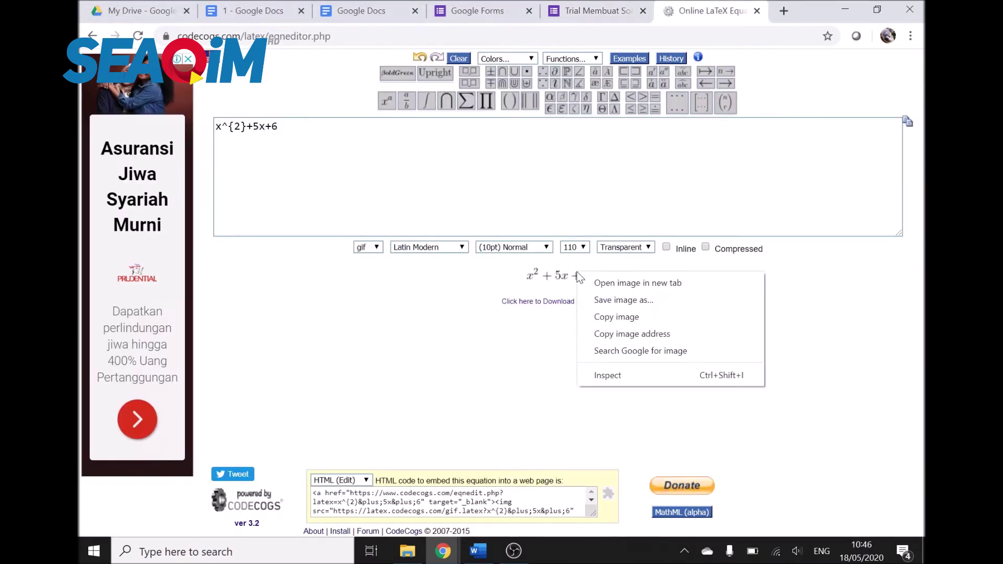
left_click(629, 332)
left_click(583, 5)
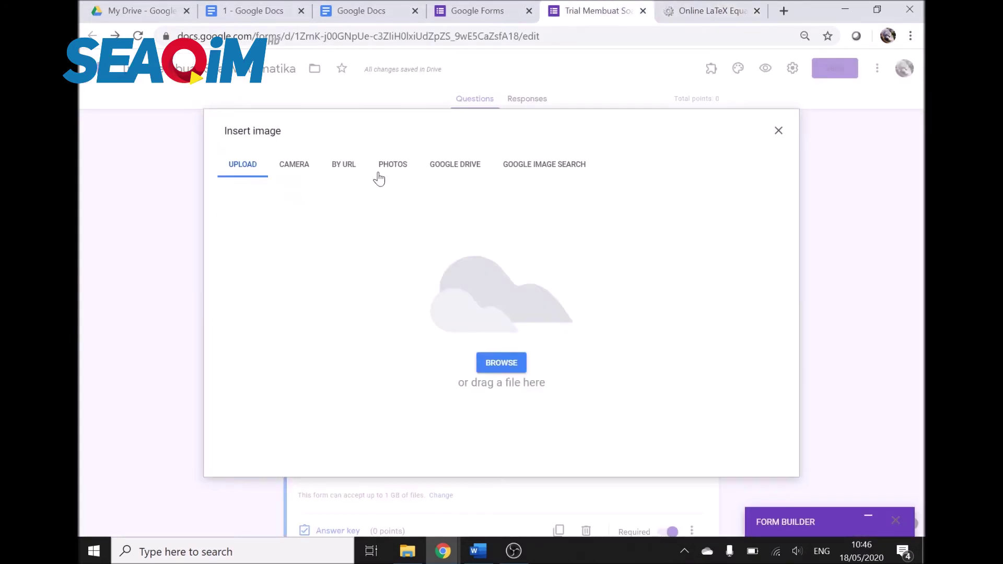
left_click(334, 164)
left_click(428, 227)
key("ctrl+v")
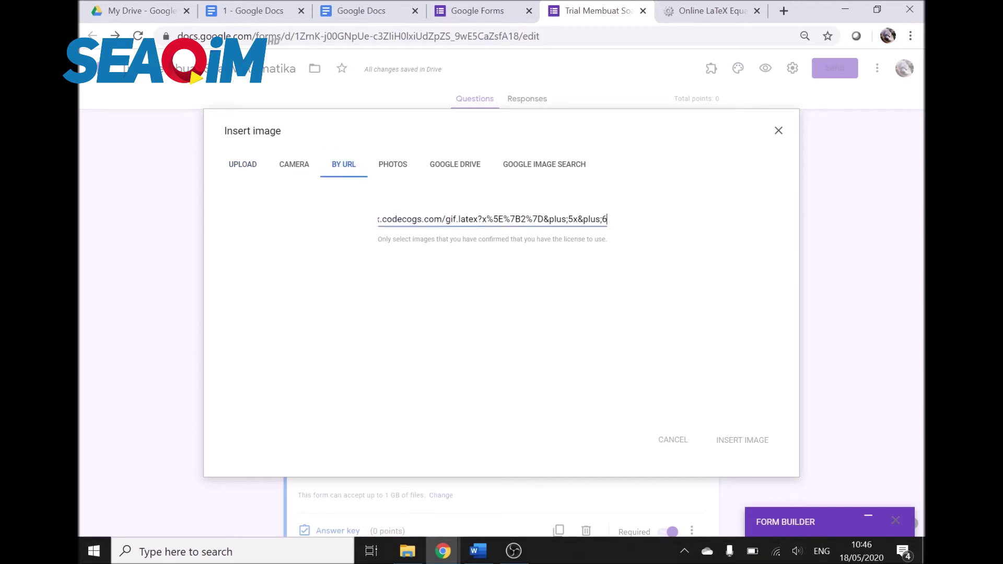
left_click(744, 440)
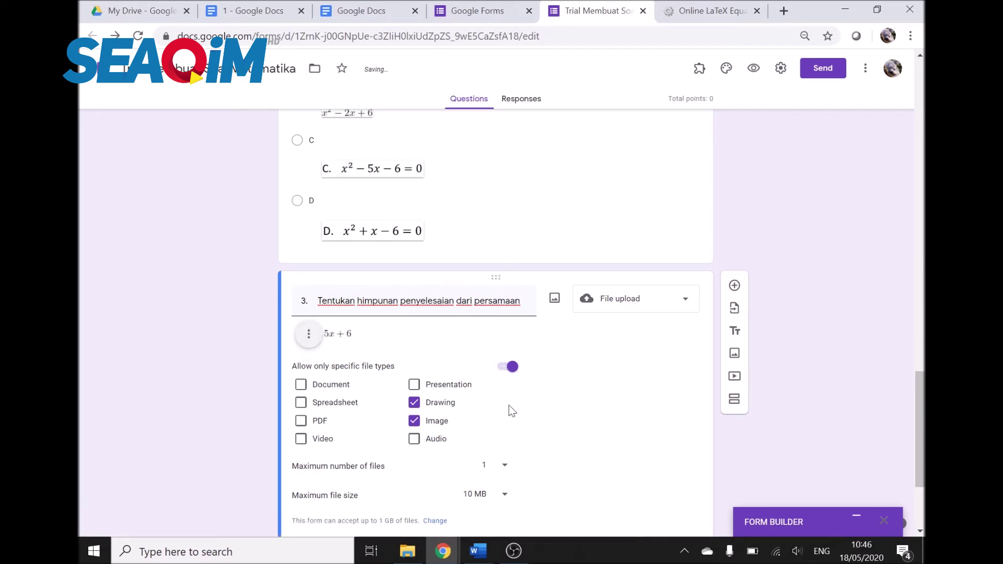
Step: Enlarge the x²+5x+6 equation image under question 3
scroll(511, 411, "down", 3)
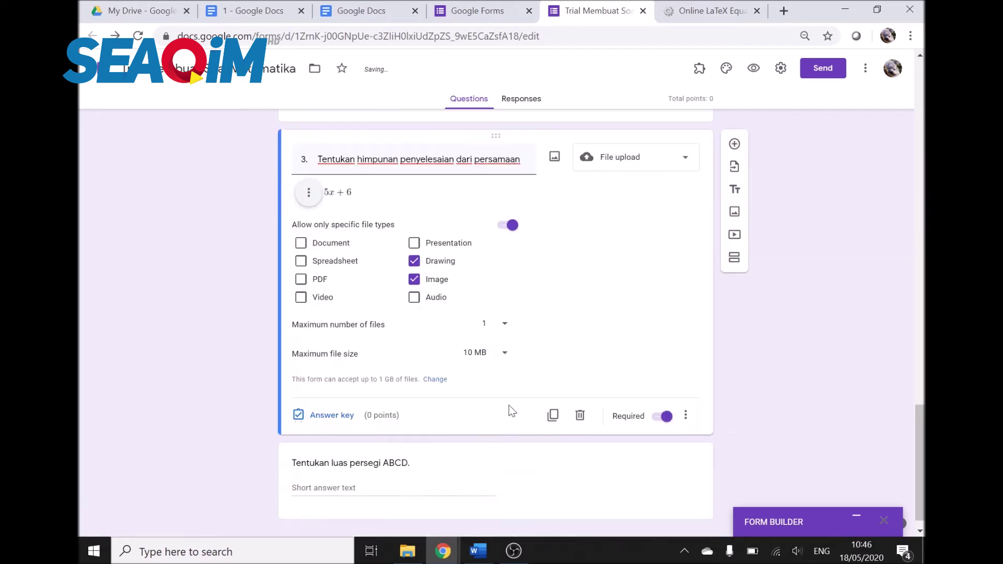
left_click(347, 193)
left_click_drag(353, 196, 417, 214)
left_click(765, 321)
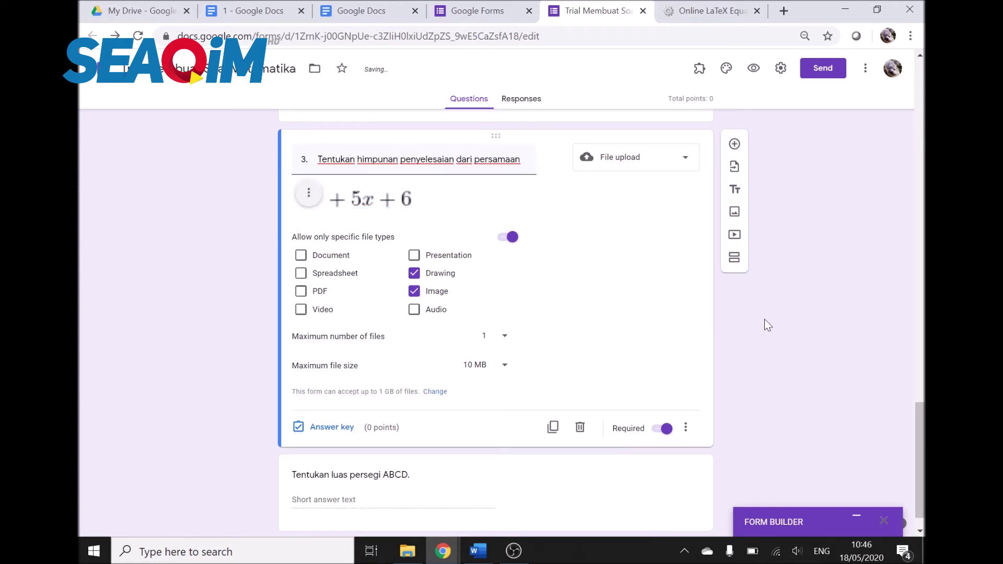
scroll(443, 397, "down", 1)
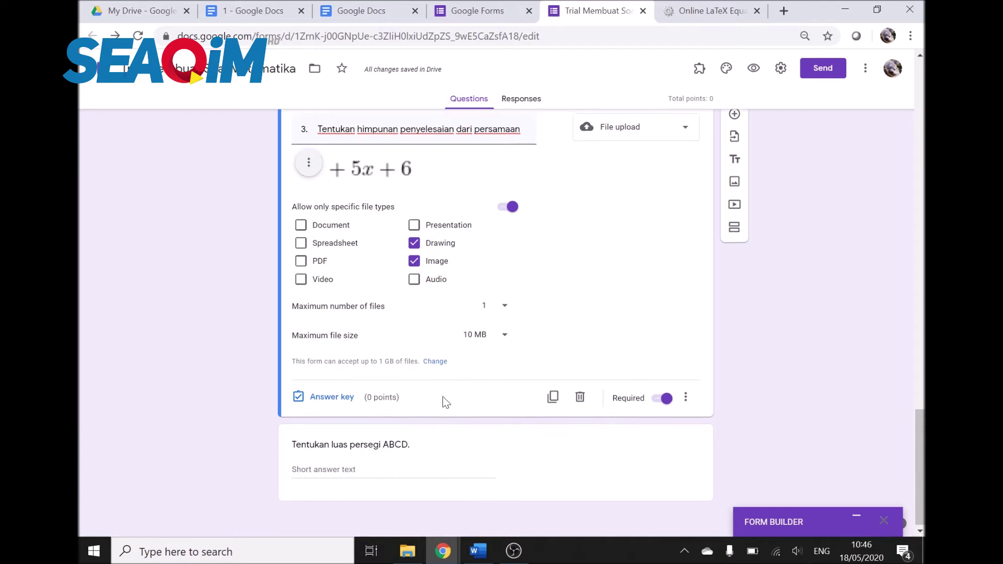
Step: Upload the persegi ABCD image to the square ABCD area question
left_click(406, 442)
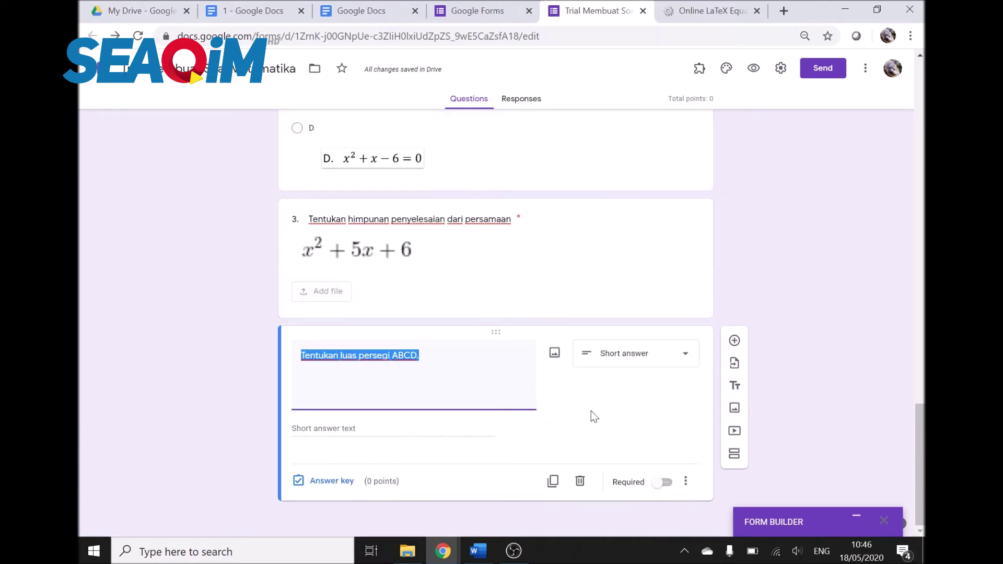
left_click(553, 353)
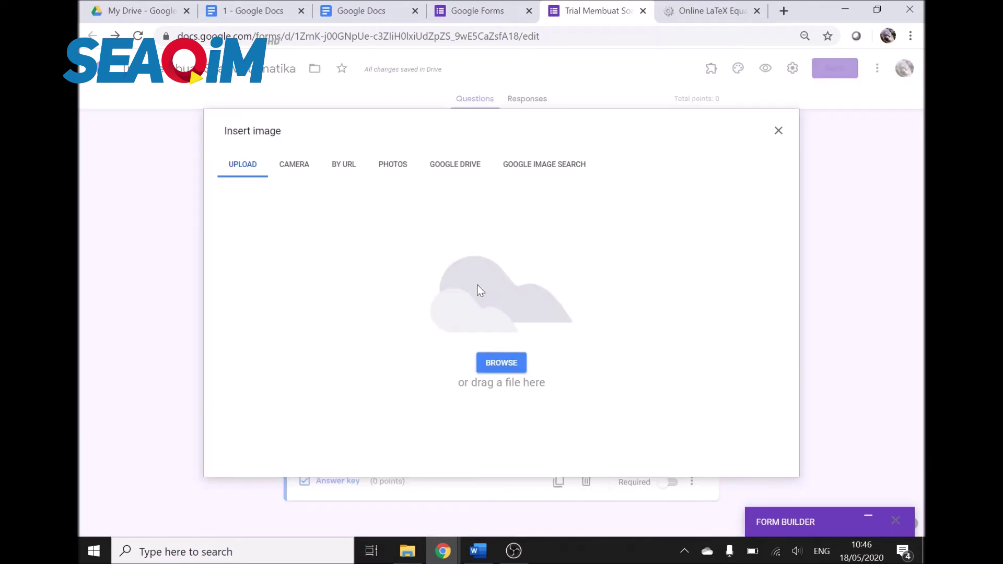
left_click(506, 361)
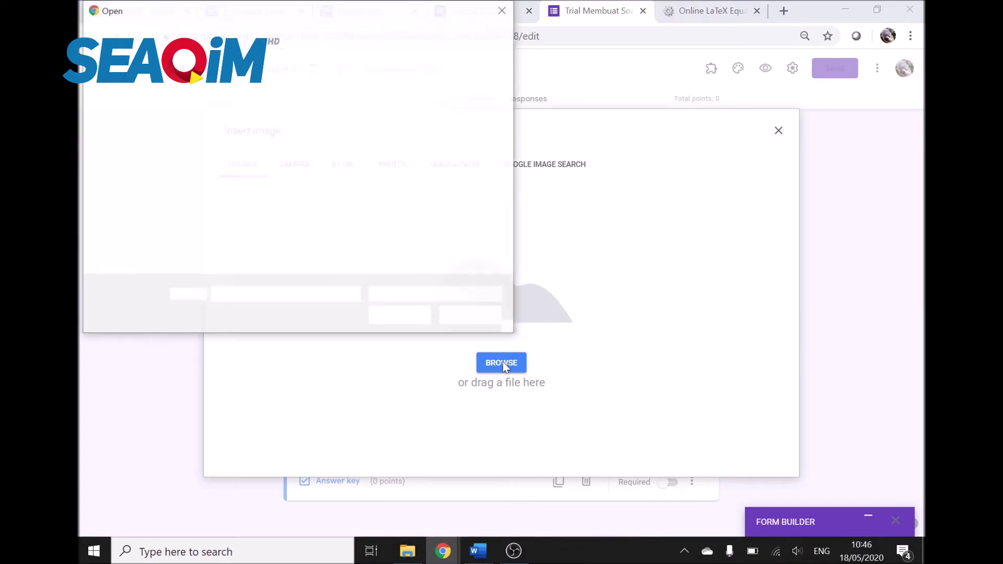
scroll(372, 227, "down", 10)
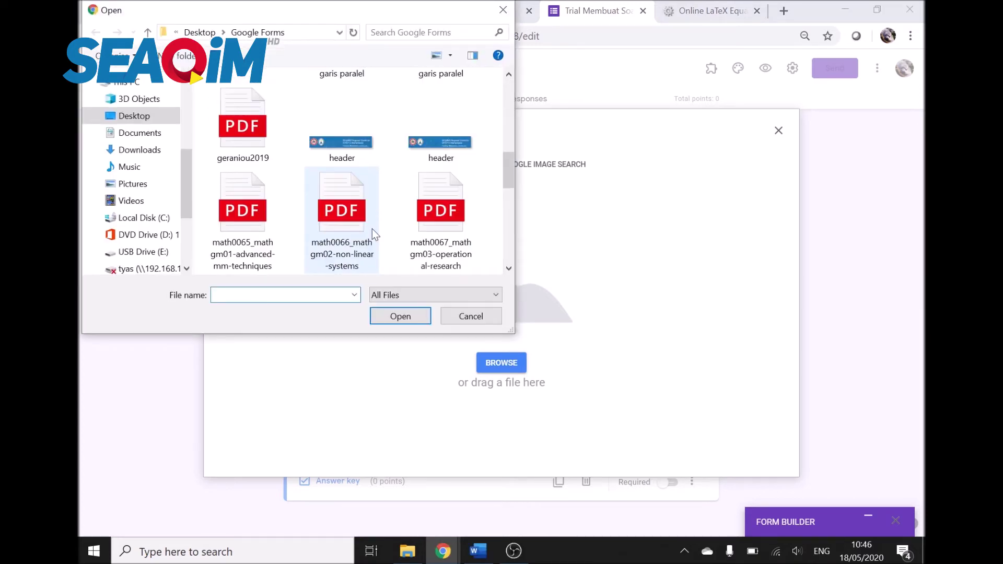
double_click(275, 221)
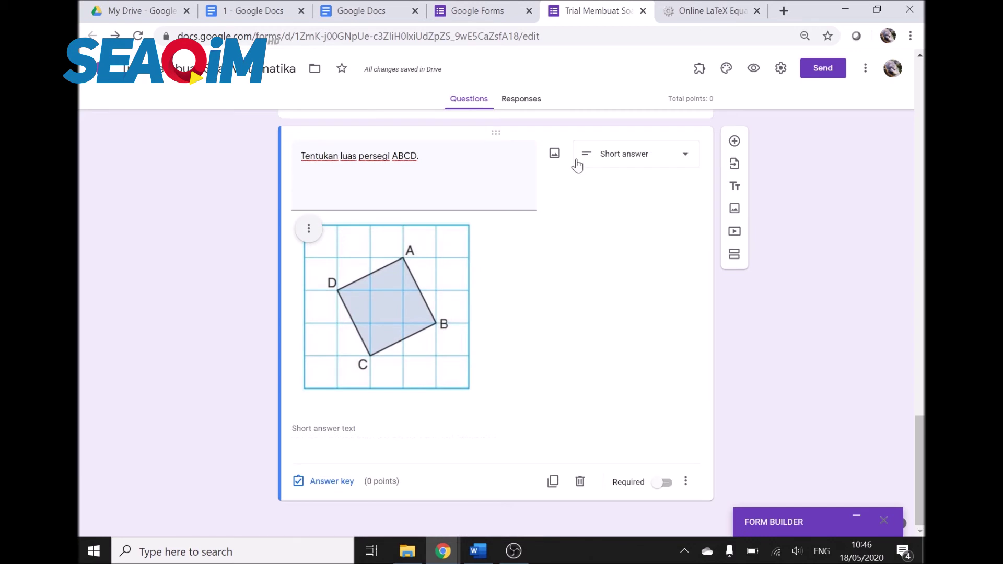
Step: Make the ABCD question a required File upload accepting only Image and Drawing files
left_click(657, 157)
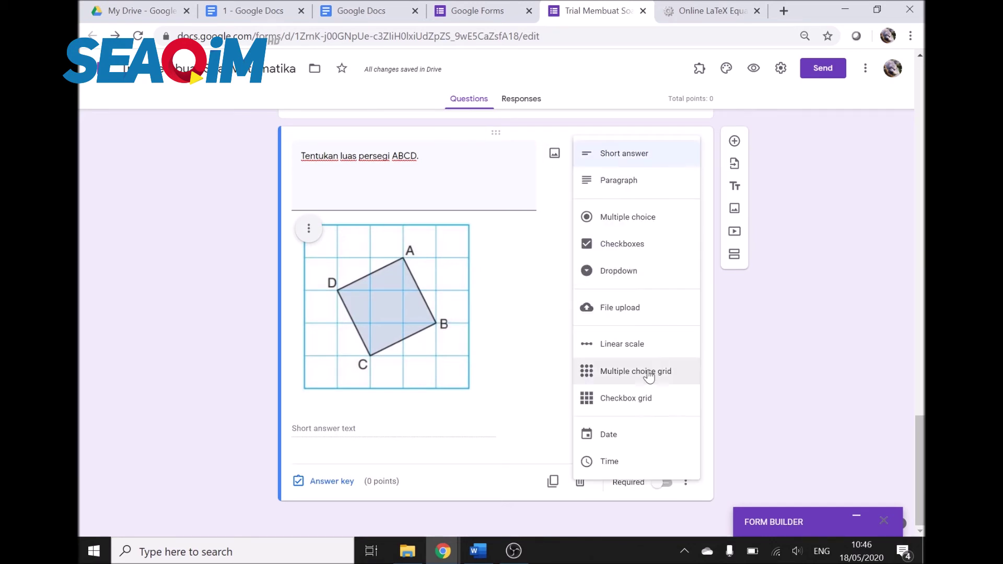
left_click(640, 302)
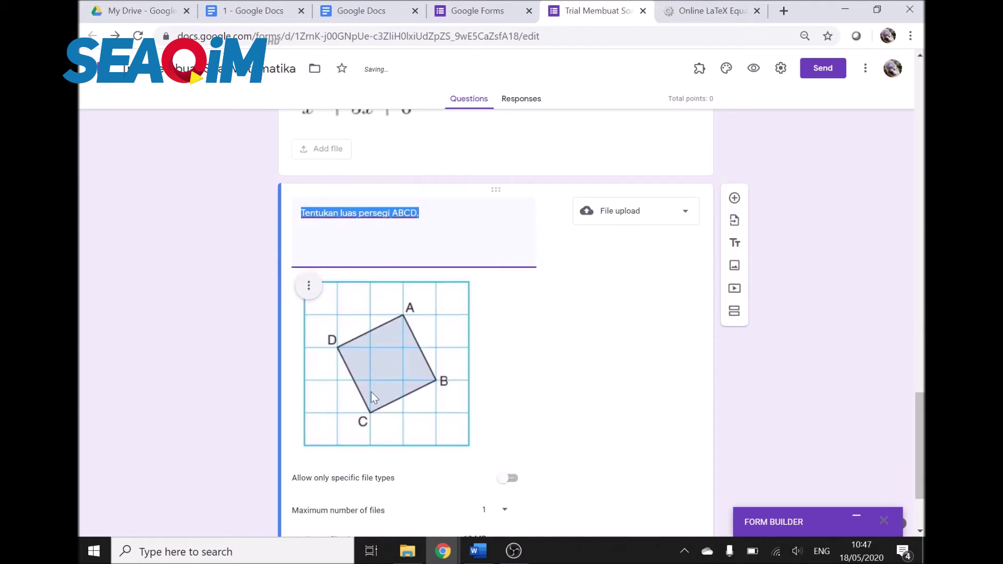
left_click(509, 407)
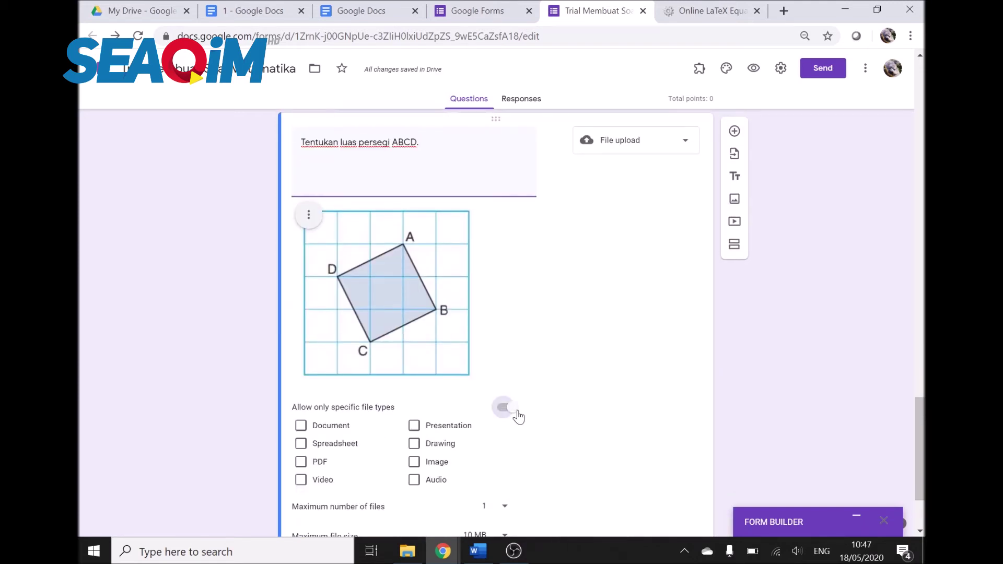
left_click(413, 463)
left_click(414, 443)
scroll(523, 418, "down", 2)
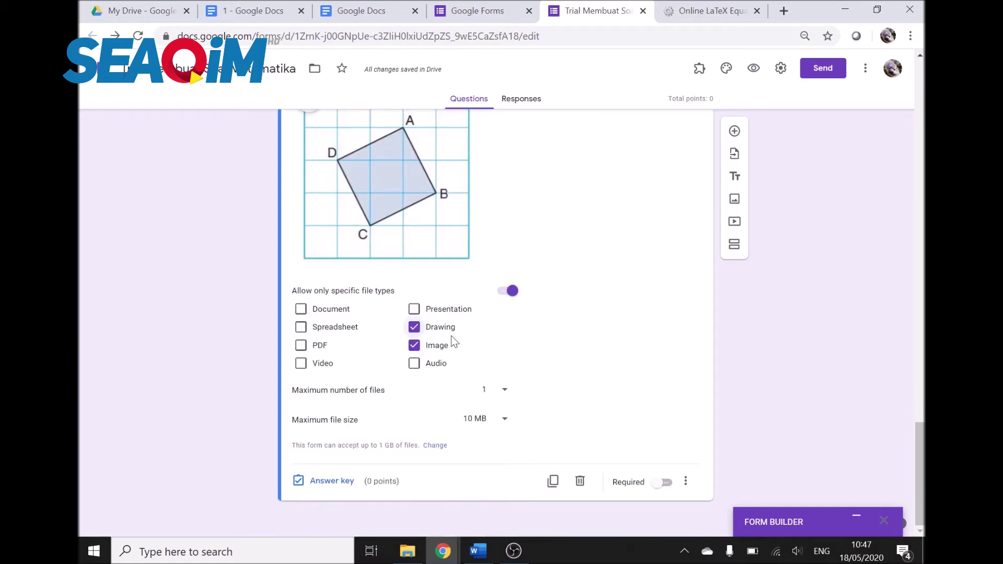
left_click(663, 482)
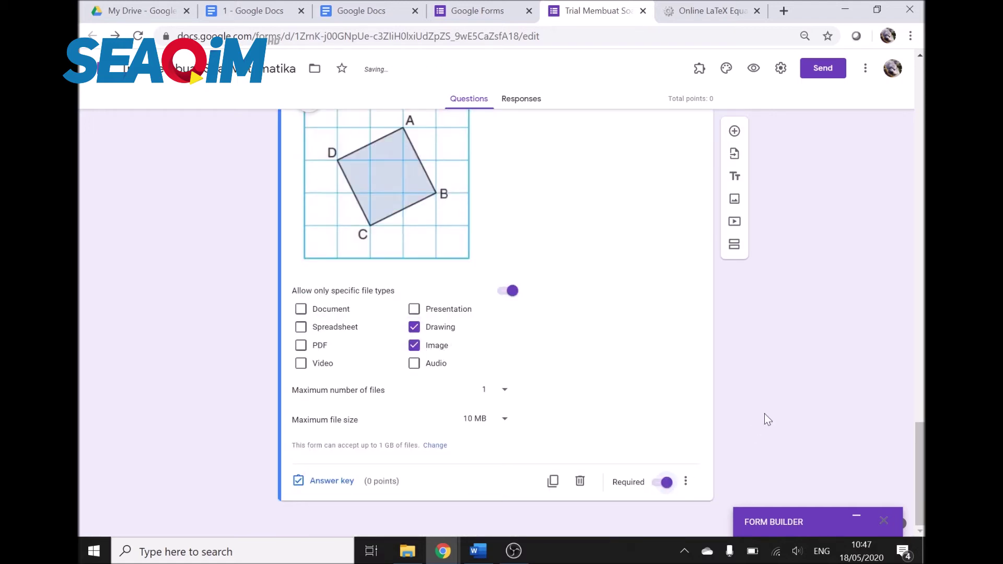
Step: Mark the quadratic roots question as required
scroll(764, 414, "up", 11)
scroll(584, 302, "up", 2)
left_click(584, 303)
scroll(626, 369, "down", 3)
left_click(666, 488)
scroll(629, 346, "up", 5)
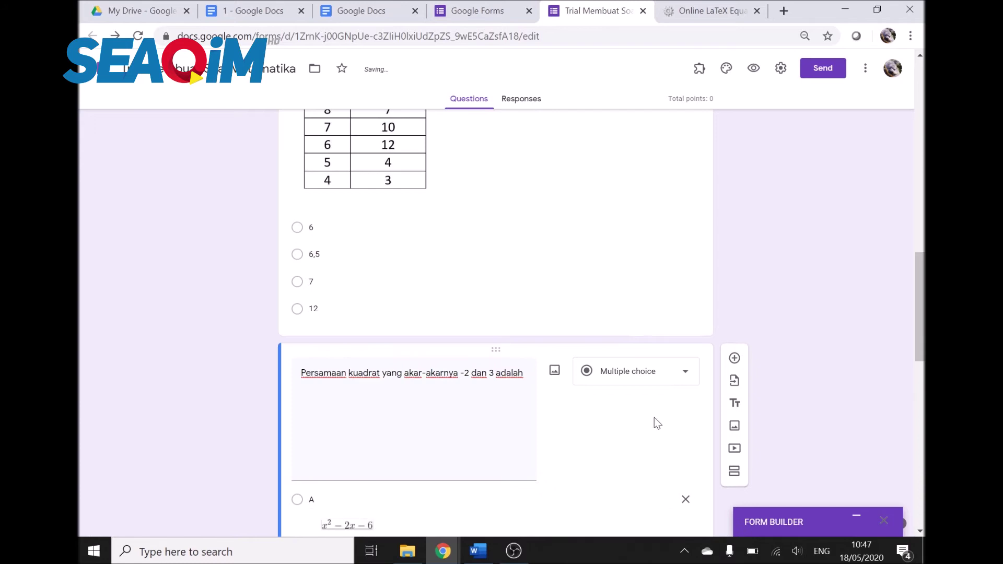
scroll(654, 418, "down", 4)
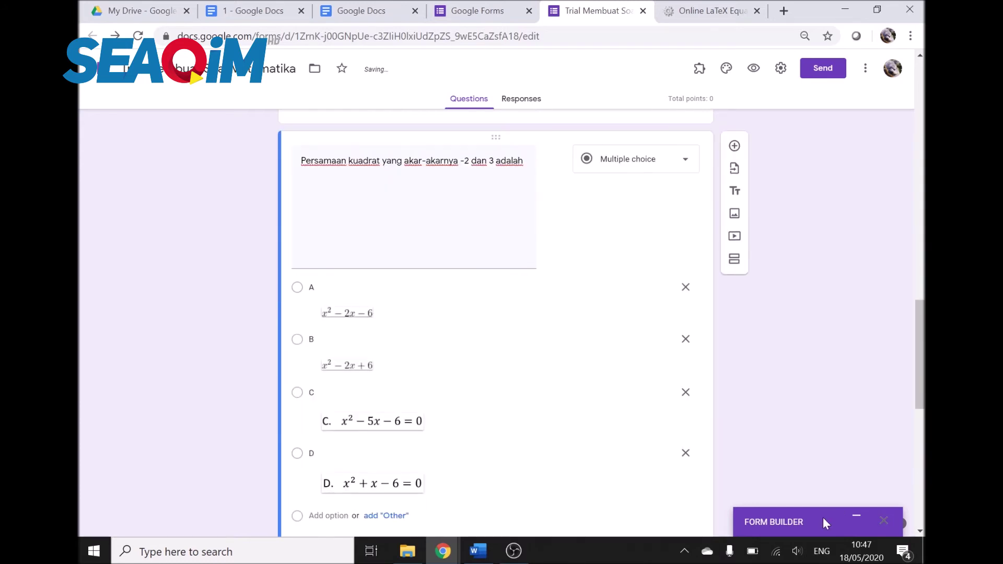
Step: In Form Builder, mark item 20 (square ABCD) as required and save its configuration
left_click(855, 521)
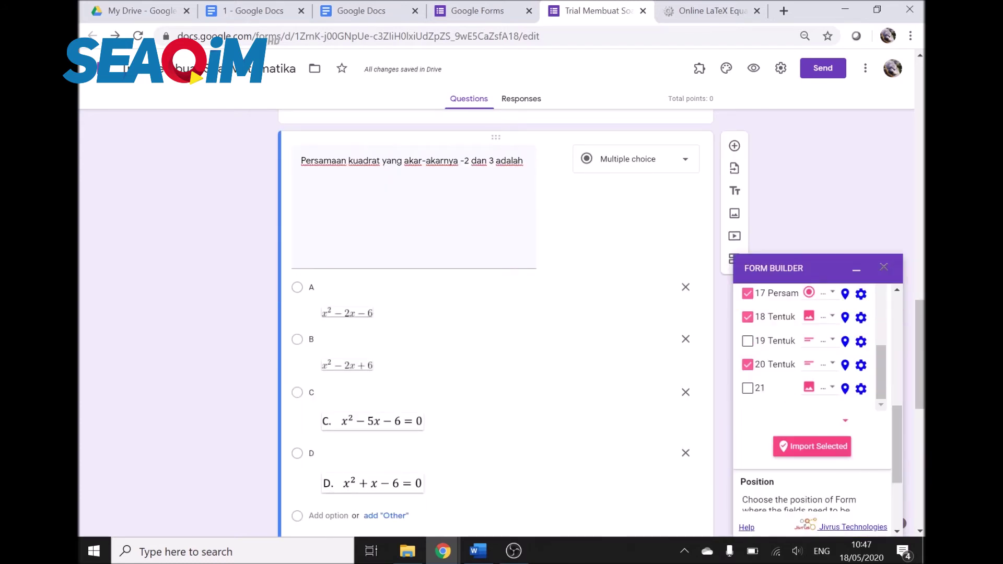
left_click(862, 368)
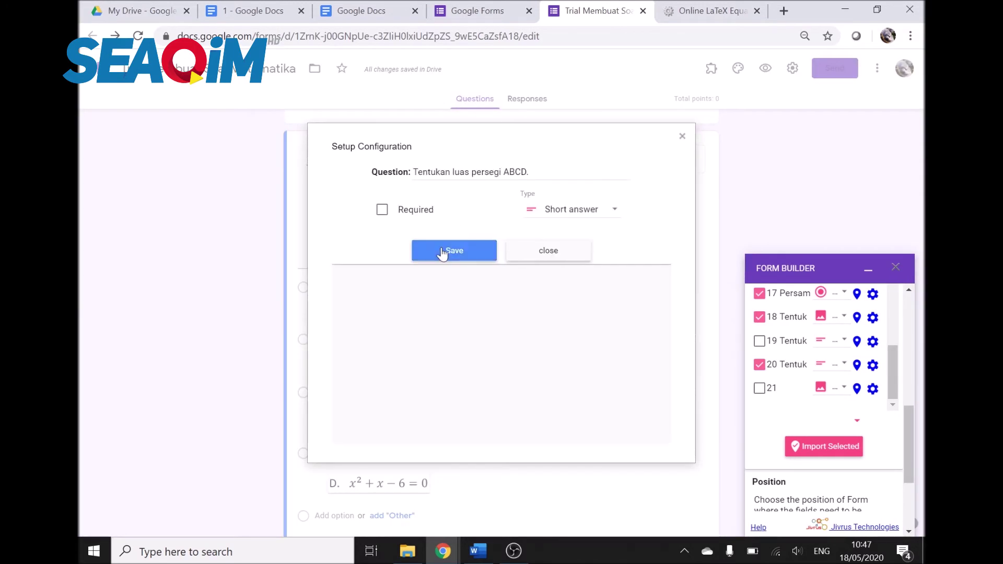
left_click(382, 210)
left_click(475, 246)
Step: Turn on Required for the median question with the Nilai/Frekuensi table
scroll(526, 258, "up", 15)
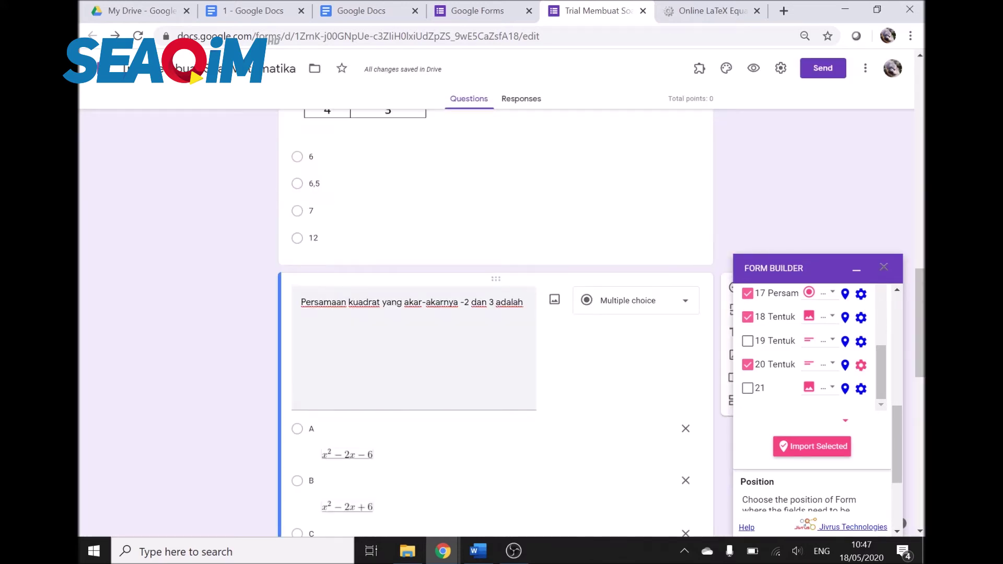
scroll(526, 258, "down", 5)
left_click(590, 282)
scroll(598, 353, "down", 4)
left_click(663, 400)
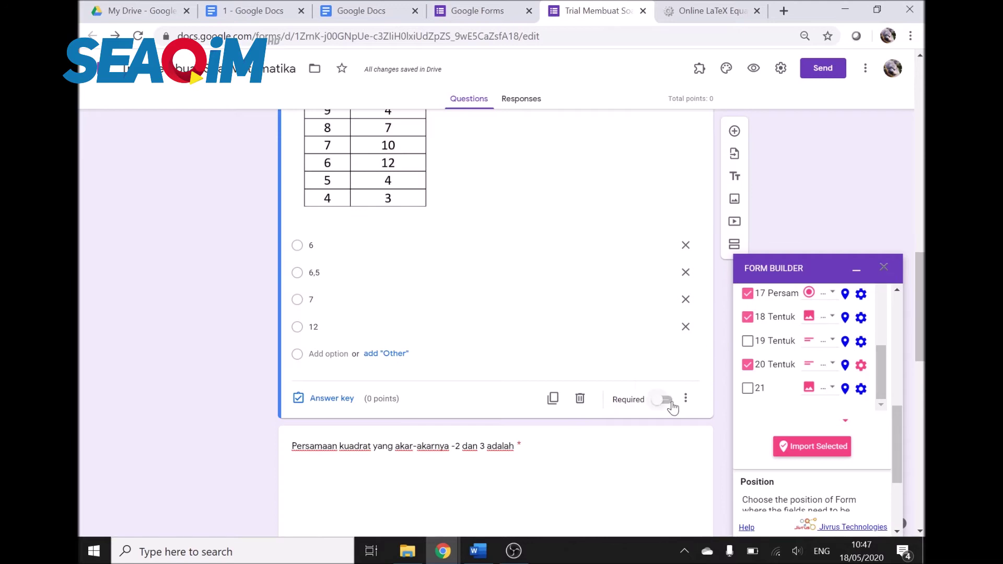
Step: Collapse the Form Builder panel and review the exam questions across the whole form
left_click(855, 269)
scroll(751, 264, "up", 4)
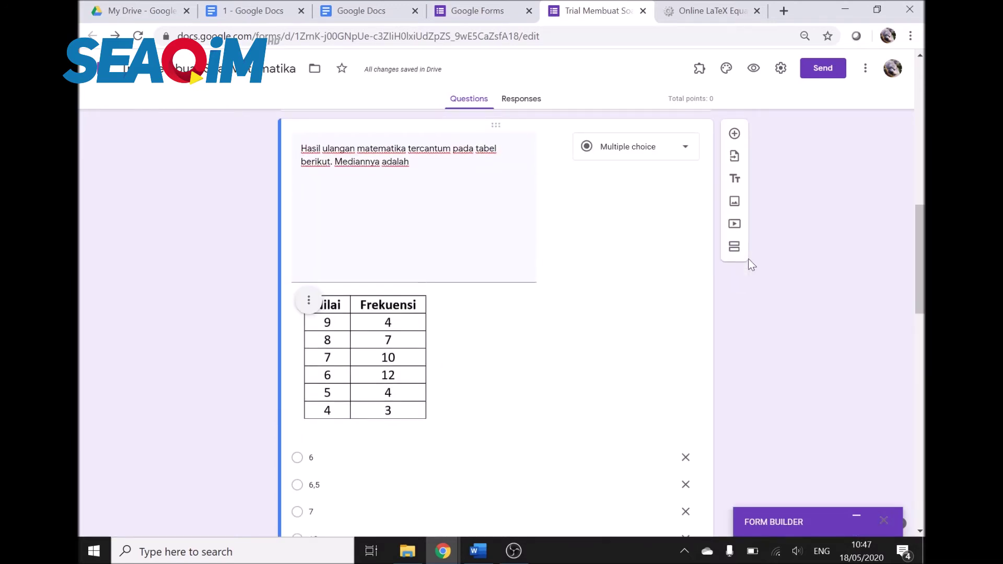
scroll(750, 264, "up", 4)
scroll(750, 263, "down", 3)
scroll(751, 264, "down", 4)
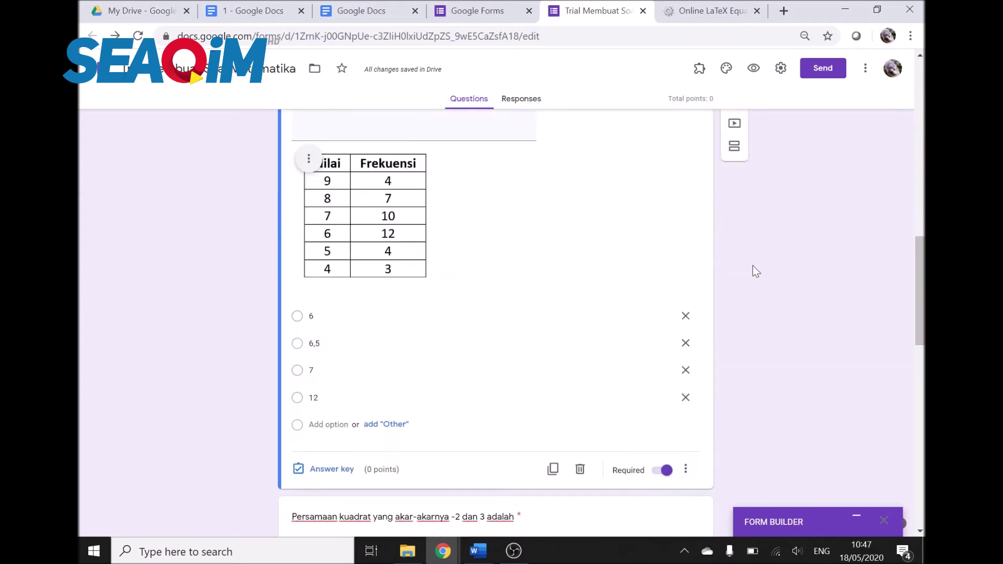
scroll(589, 263, "down", 9)
scroll(584, 259, "down", 5)
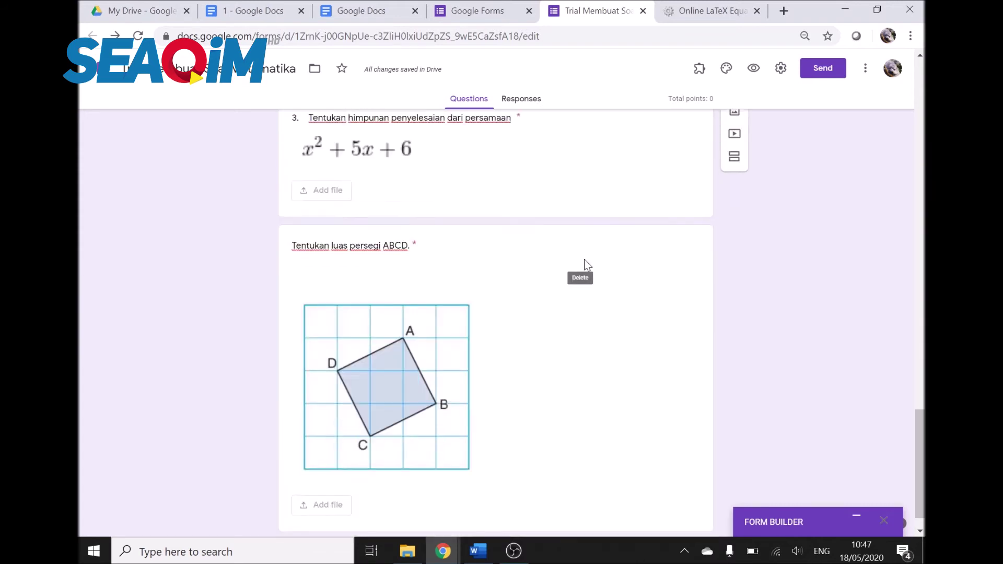
scroll(584, 260, "up", 4)
scroll(584, 259, "up", 10)
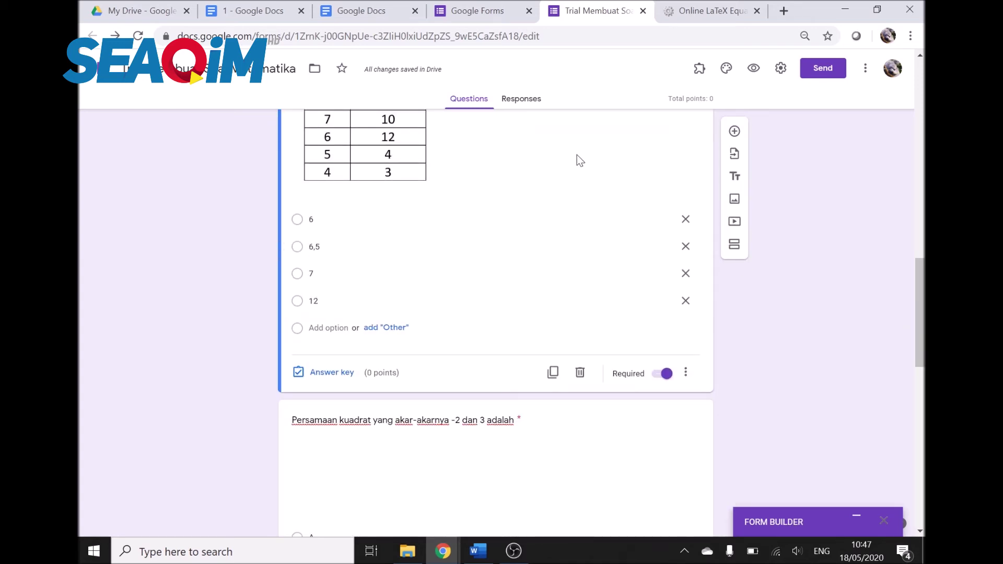
scroll(661, 252, "up", 10)
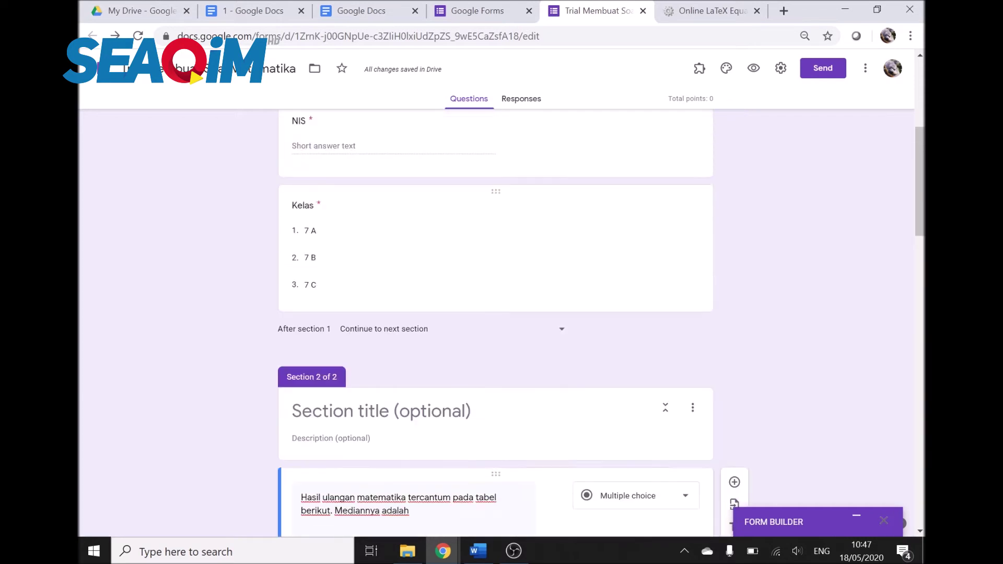
scroll(662, 252, "up", 6)
scroll(662, 253, "down", 5)
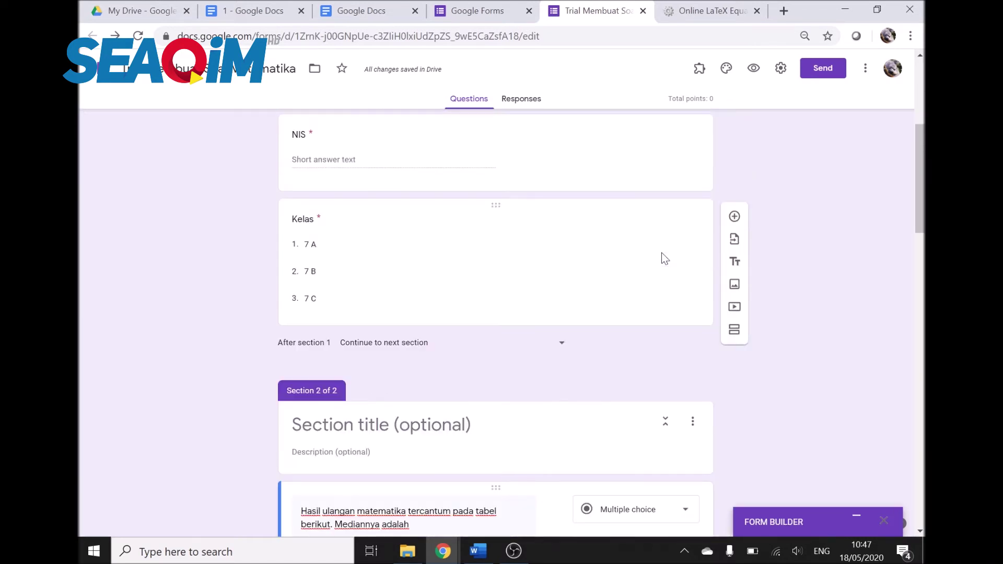
scroll(662, 253, "down", 5)
scroll(661, 252, "down", 5)
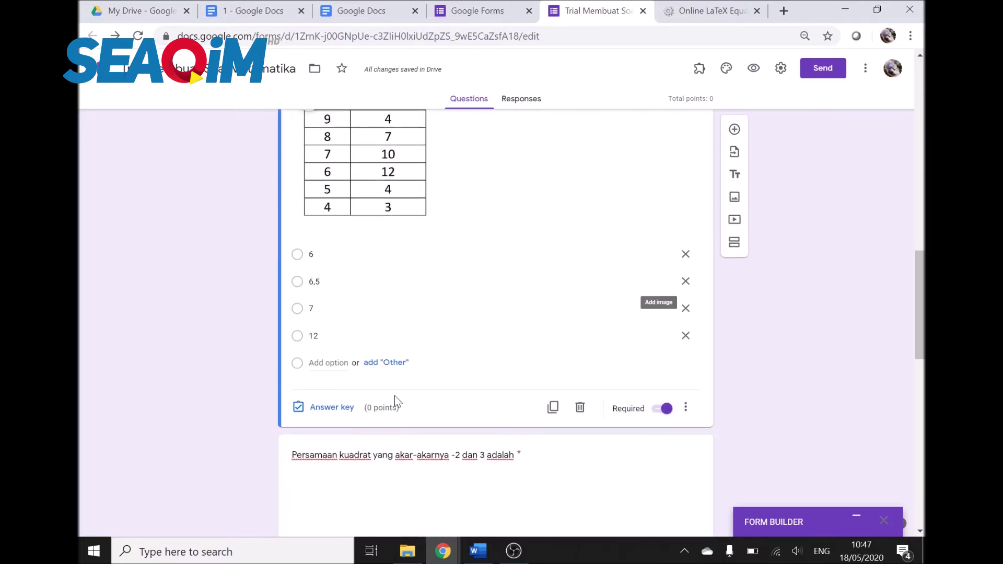
Step: In the median question's answer key, mark 7 as correct and assign 1 point
left_click(300, 312)
left_click(327, 410)
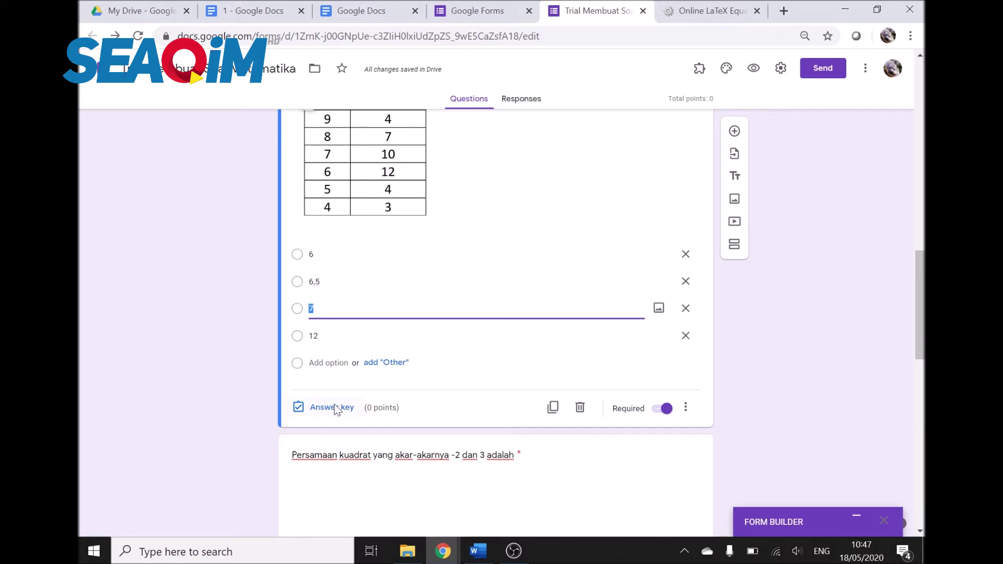
scroll(422, 320, "down", 3)
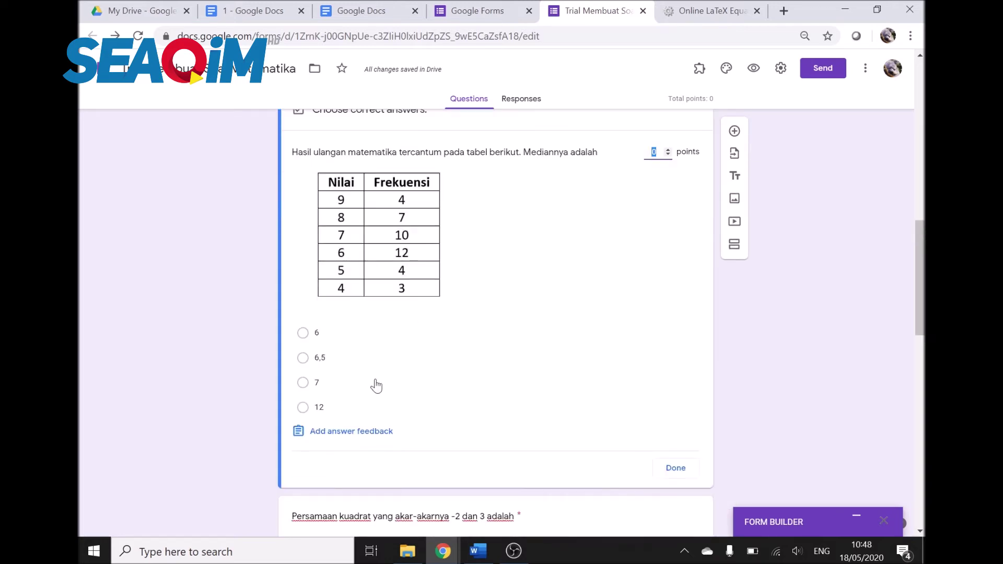
left_click(303, 384)
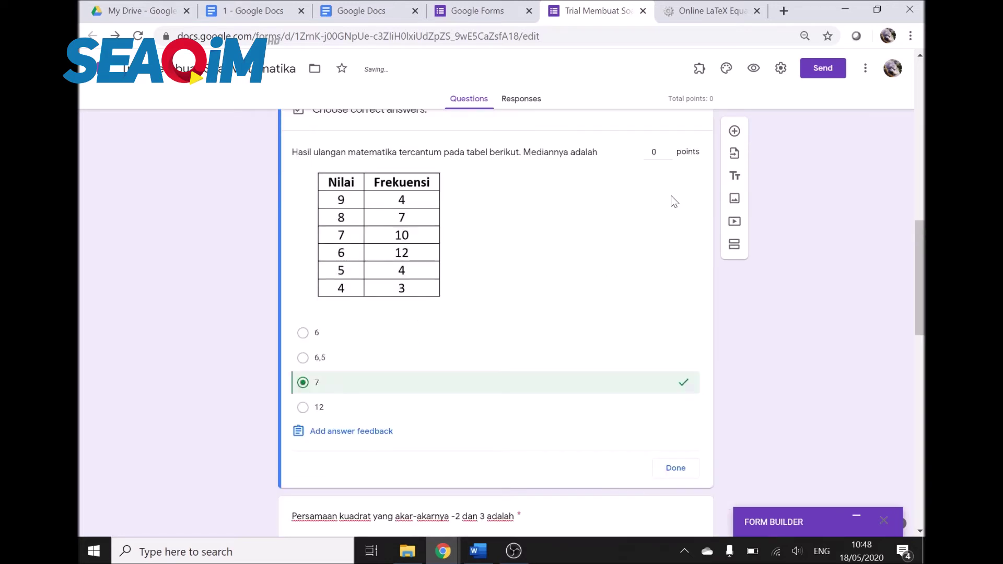
left_click(668, 151)
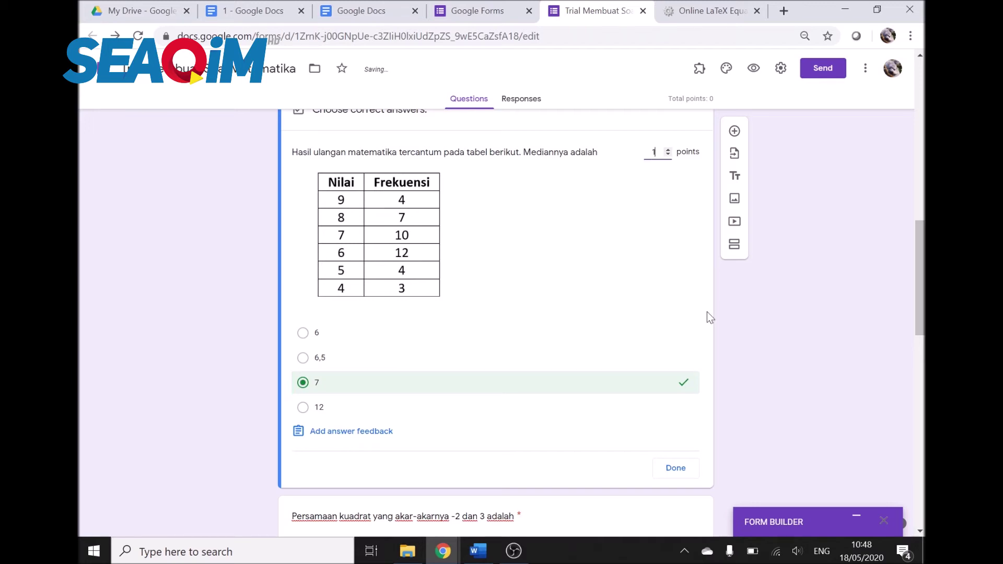
left_click(677, 469)
Step: Scroll down to the quadratic-roots question and select it for editing
scroll(742, 351, "down", 3)
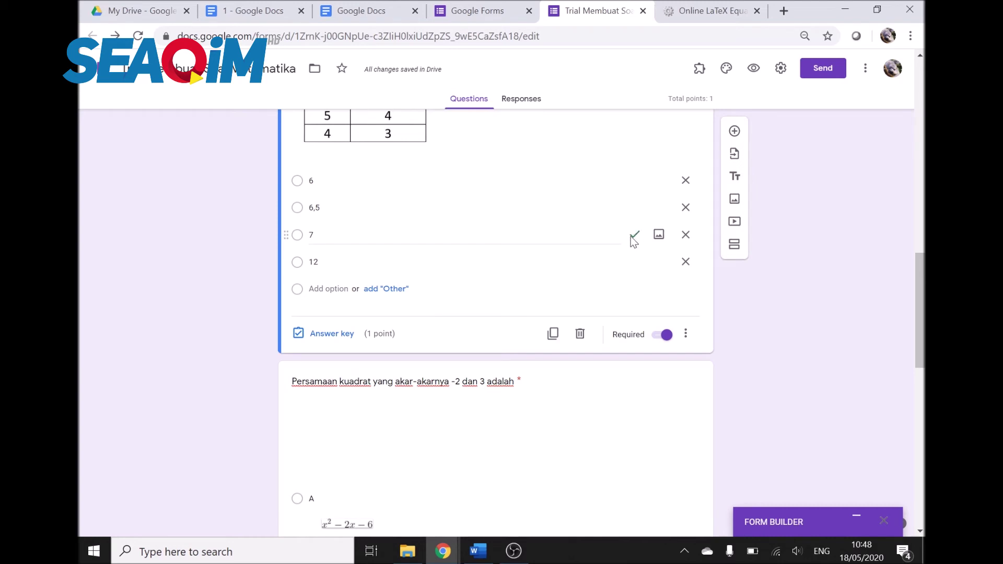
scroll(754, 296, "down", 3)
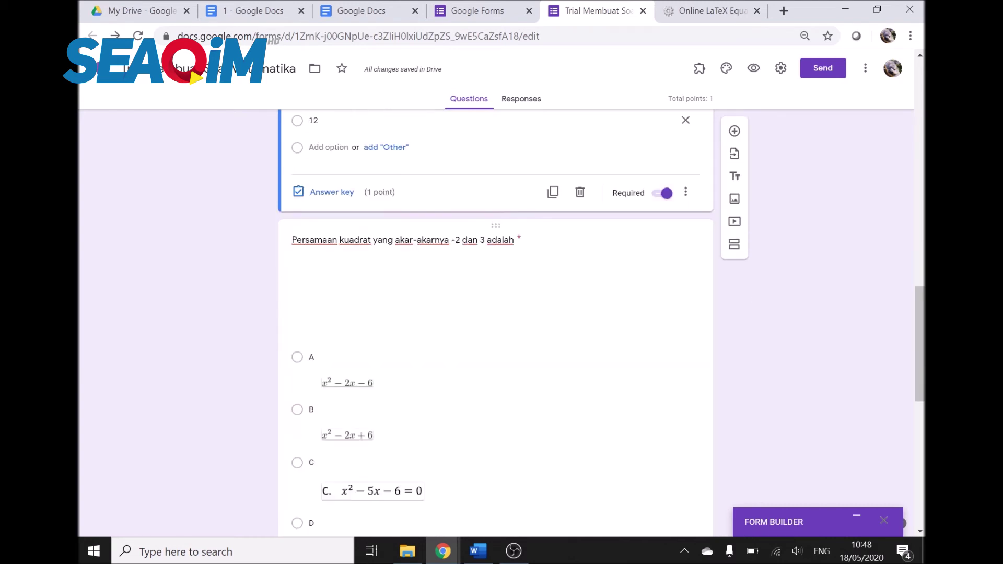
scroll(387, 341, "down", 2)
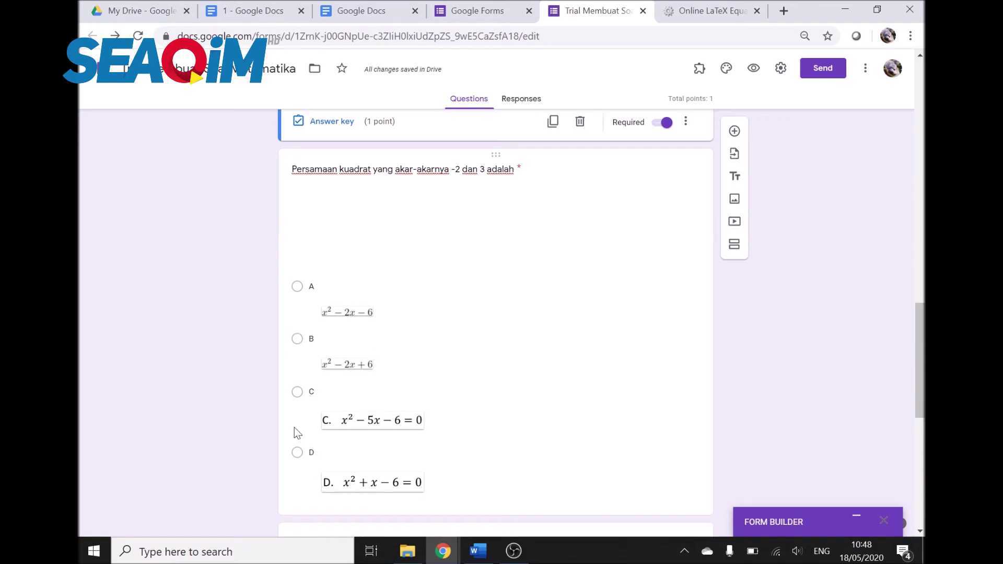
left_click(299, 453)
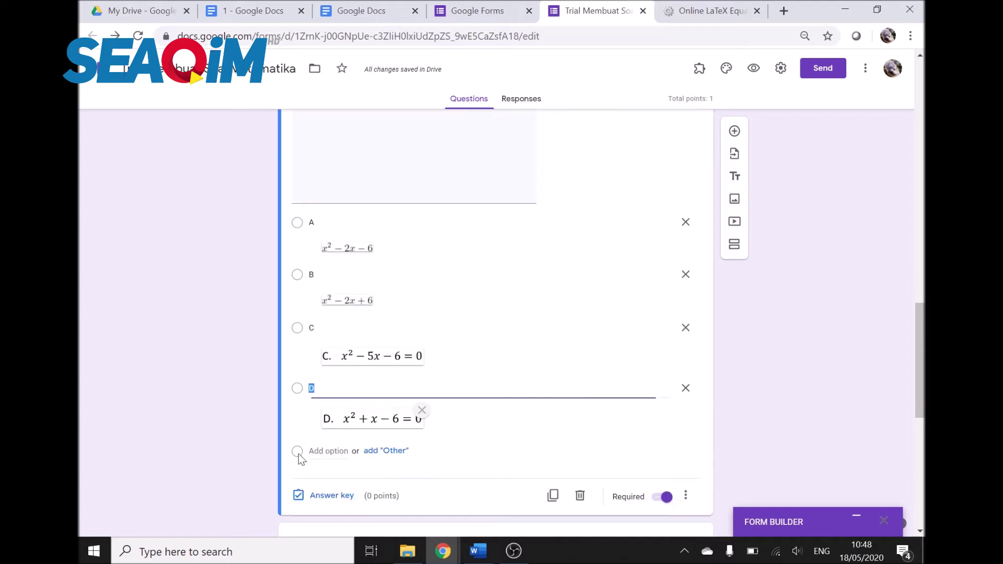
Step: Mark option D (x²+x−6=0) correct for the quadratic-roots question, worth 1 point
left_click(523, 223)
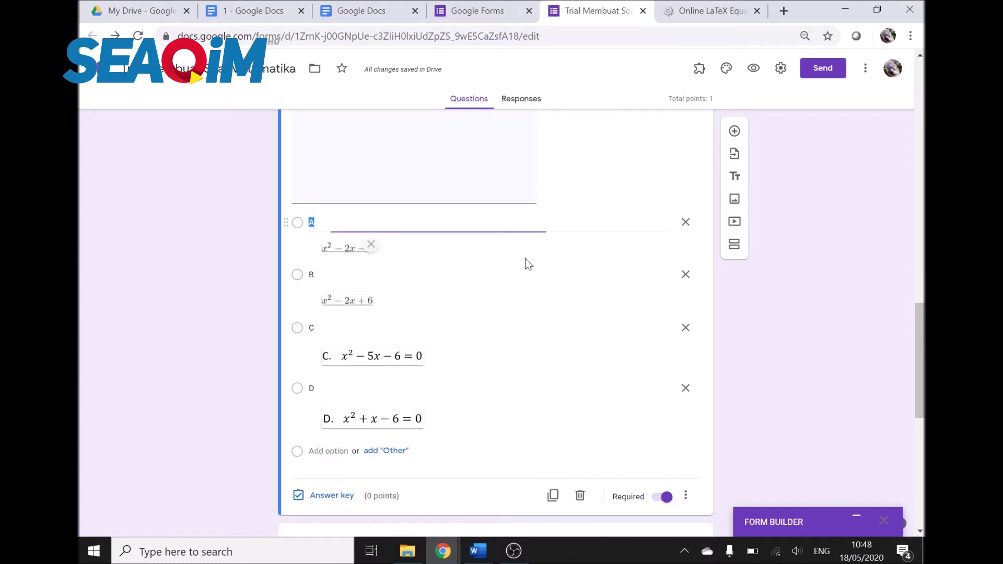
left_click(329, 495)
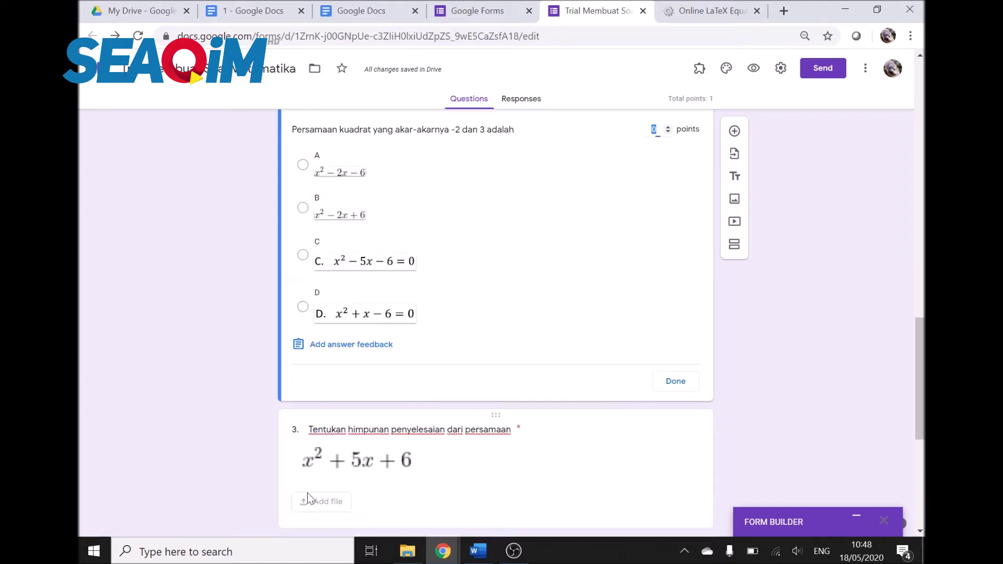
left_click(303, 307)
scroll(697, 254, "up", 1)
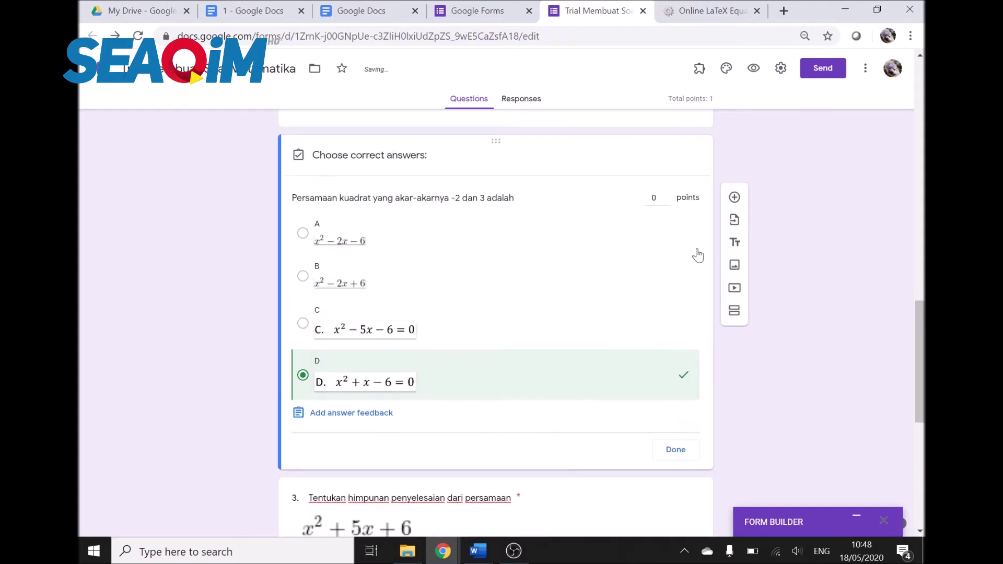
left_click(668, 199)
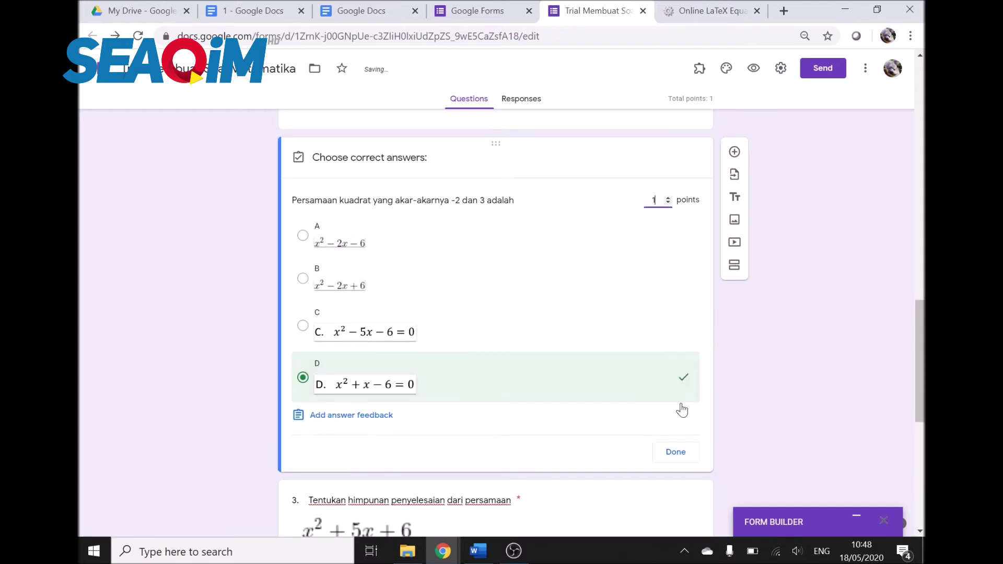
left_click(670, 452)
scroll(763, 386, "down", 8)
left_click(541, 141)
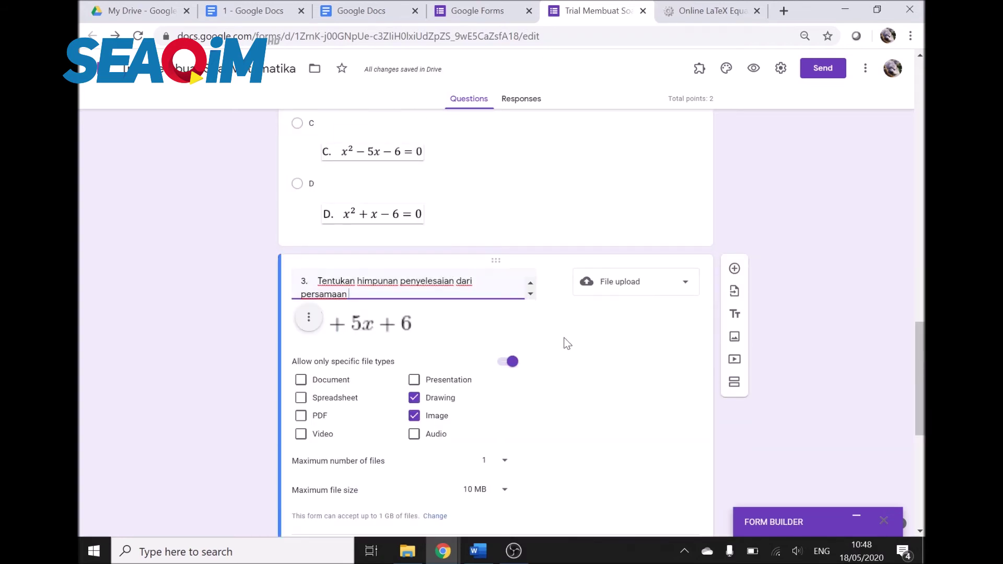
Step: Open question 3's answer key, cancel the feedback dialog unwritten, and select its points field
scroll(560, 339, "down", 4)
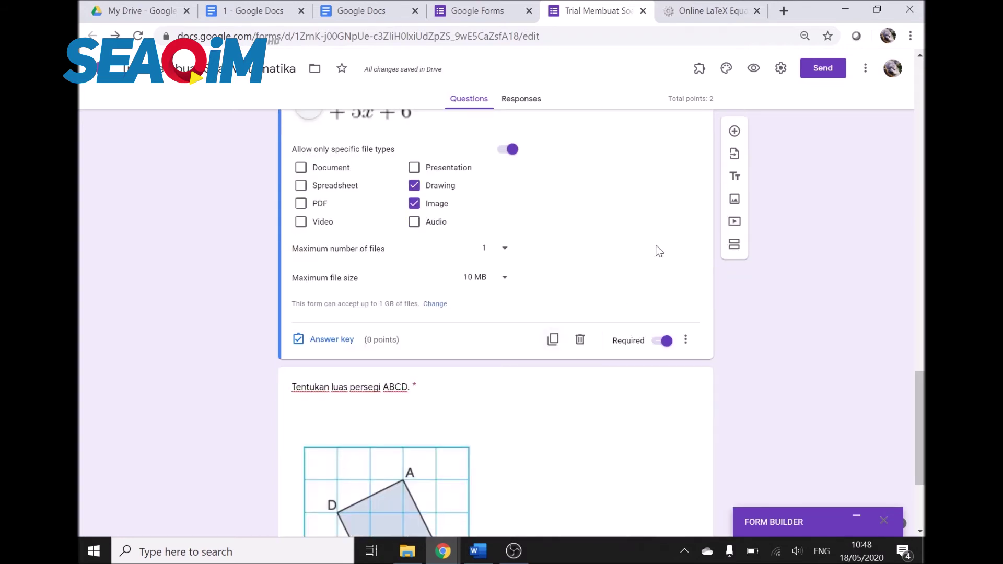
left_click(341, 341)
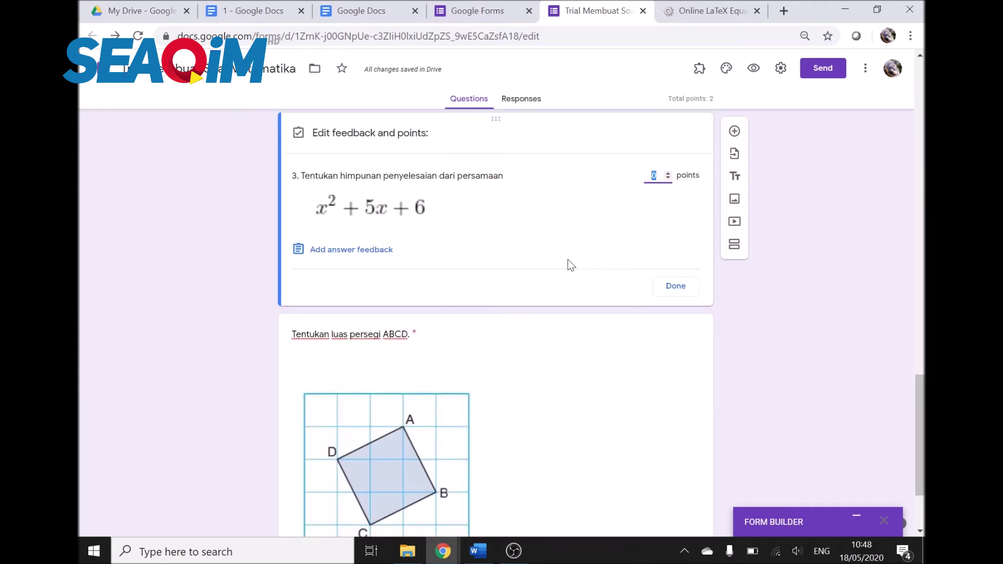
left_click(342, 255)
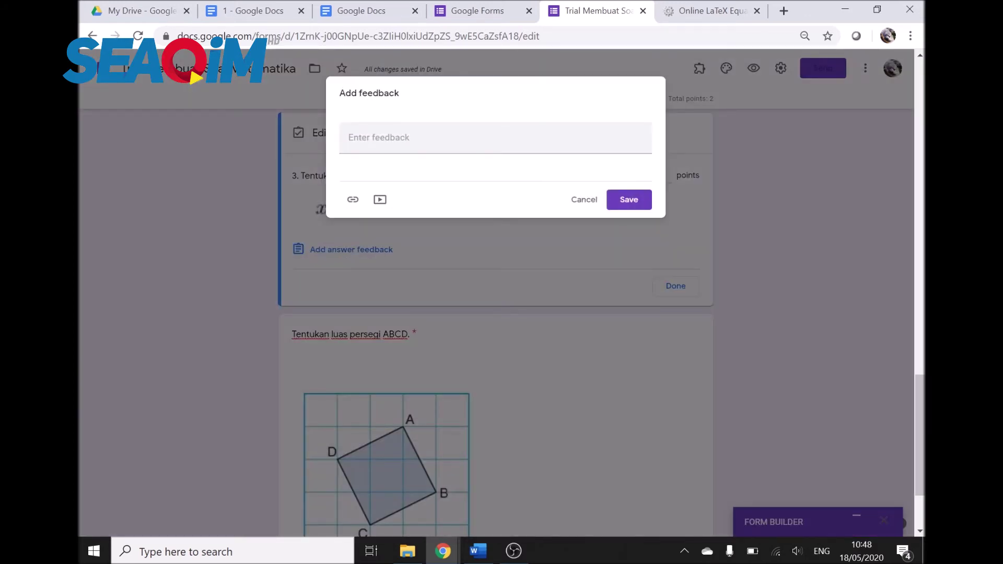
left_click(397, 138)
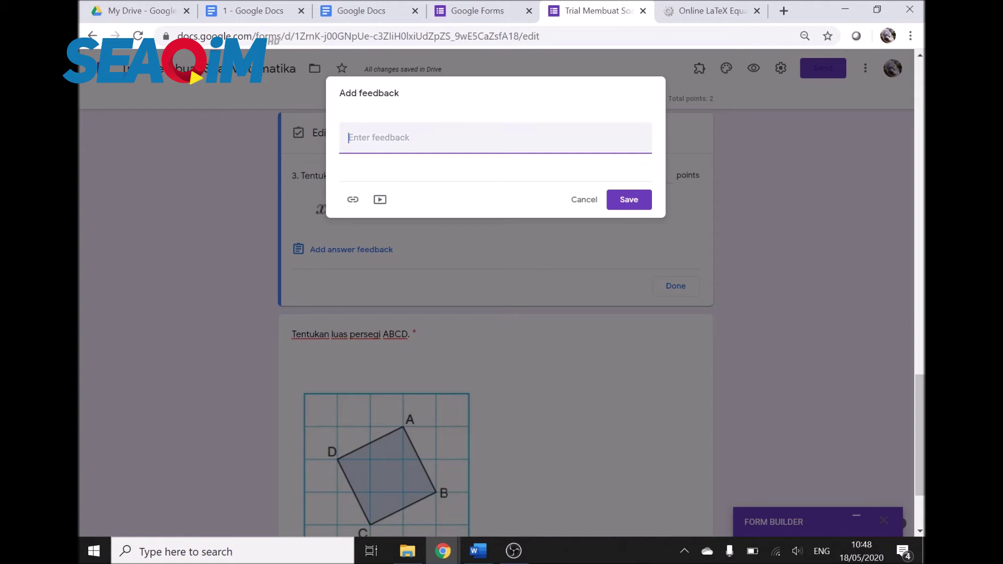
left_click(589, 204)
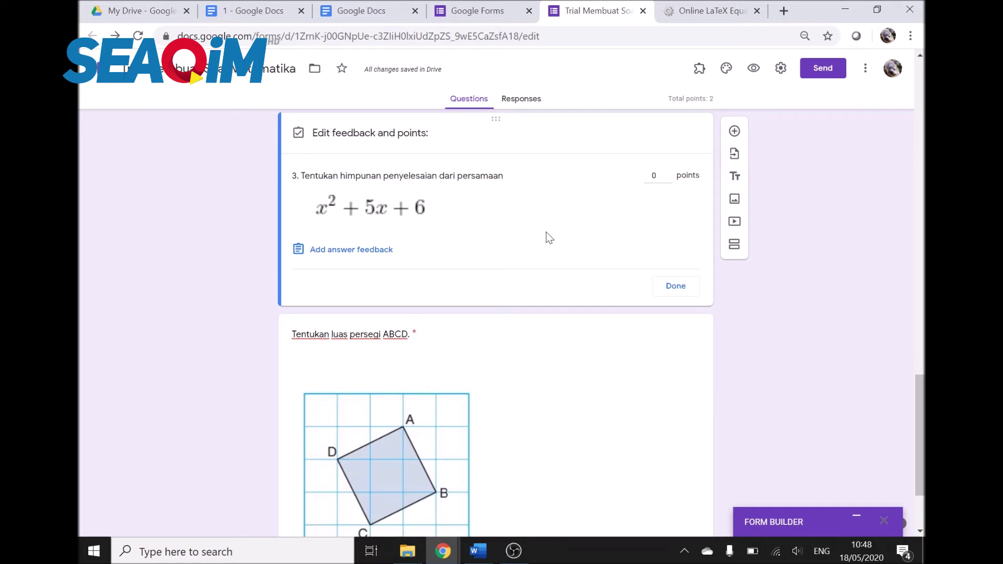
left_click(654, 176)
Step: Give file-upload question 3 a value of 3 points
scroll(669, 314, "up", 4)
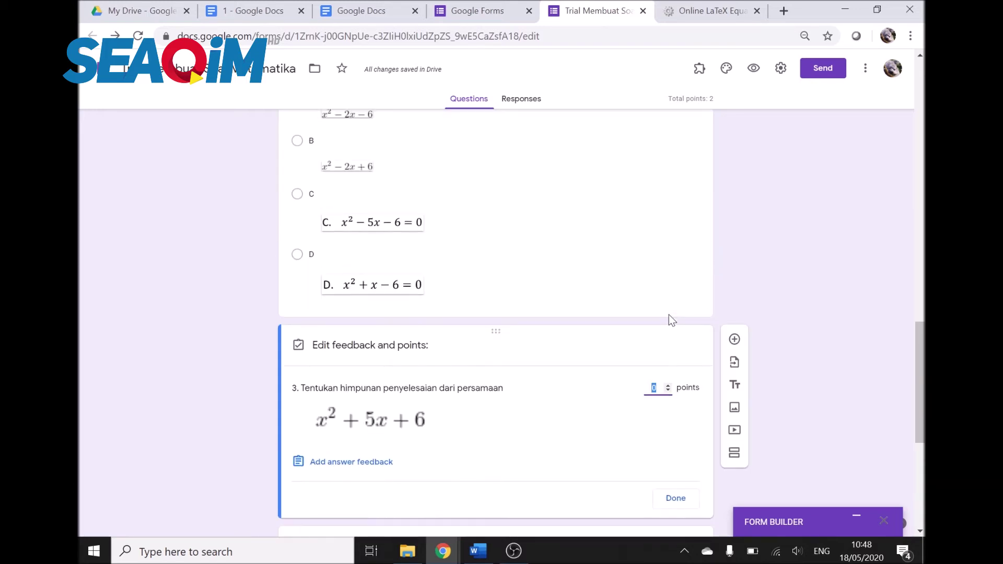
type("3")
left_click(786, 326)
scroll(783, 327, "up", 3)
scroll(783, 327, "down", 9)
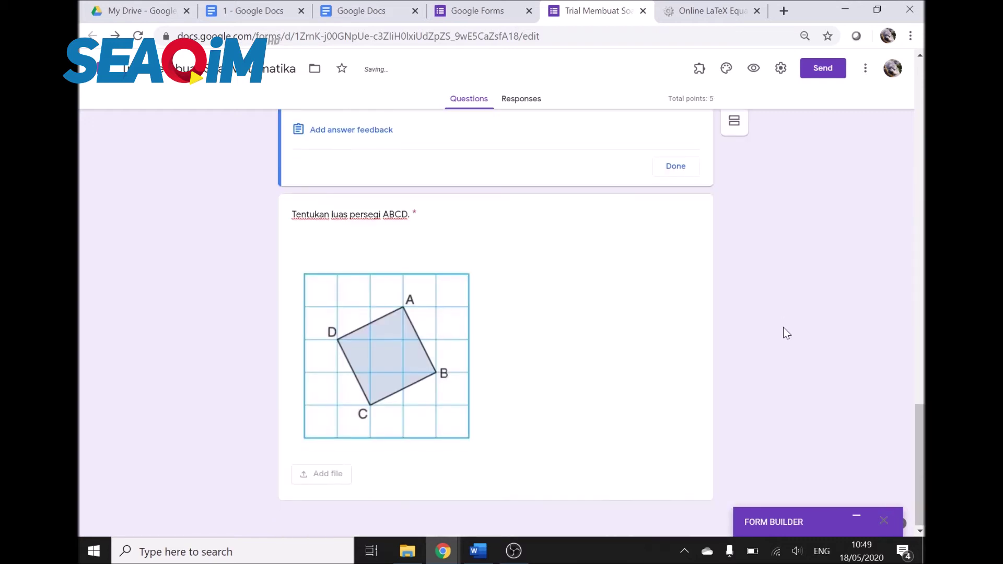
Step: Set the ABCD square question to 4 points in its answer key
left_click(421, 223)
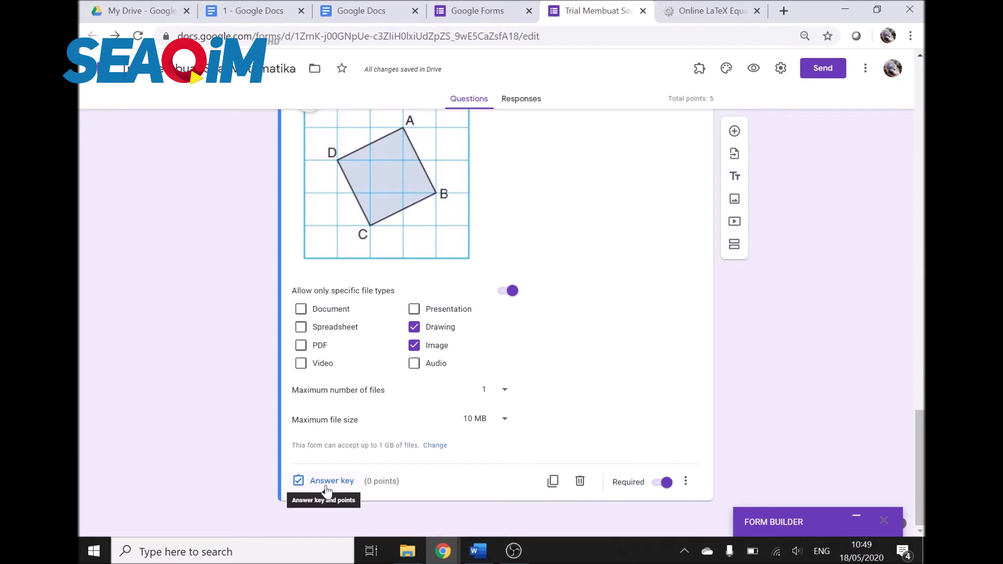
scroll(551, 357, "up", 2)
scroll(550, 361, "down", 2)
left_click(328, 479)
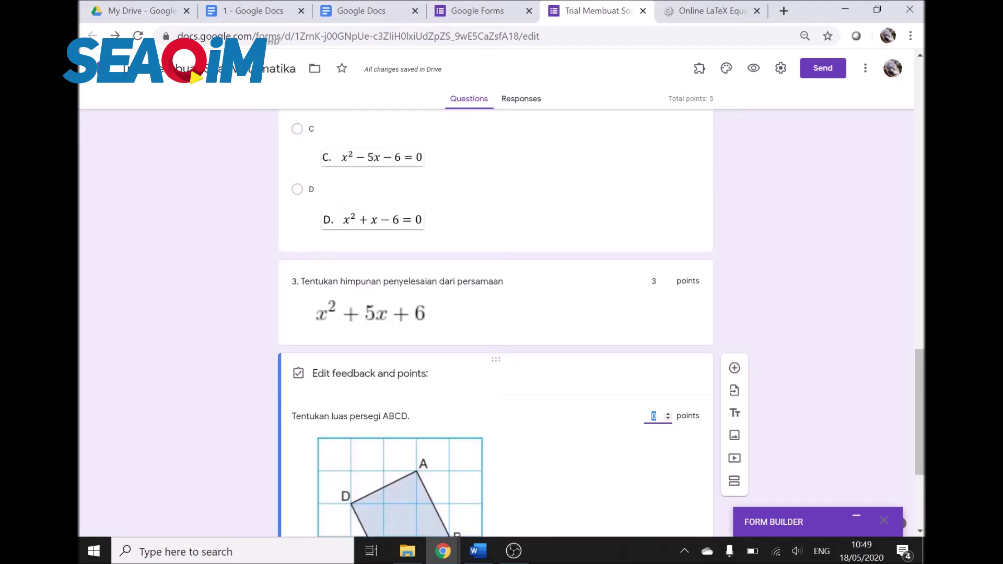
left_click(818, 341)
scroll(818, 341, "down", 4)
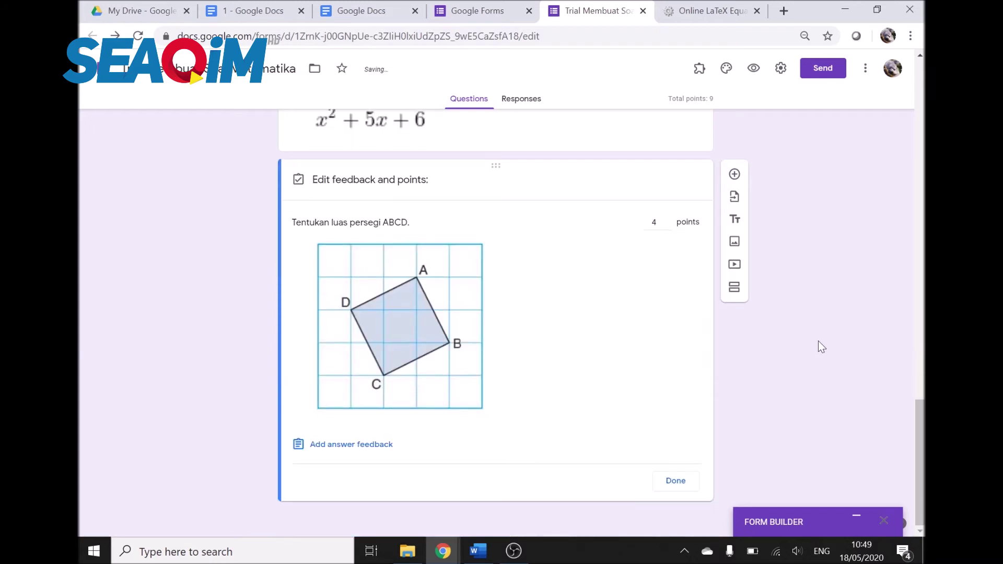
left_click(695, 478)
scroll(839, 345, "up", 6)
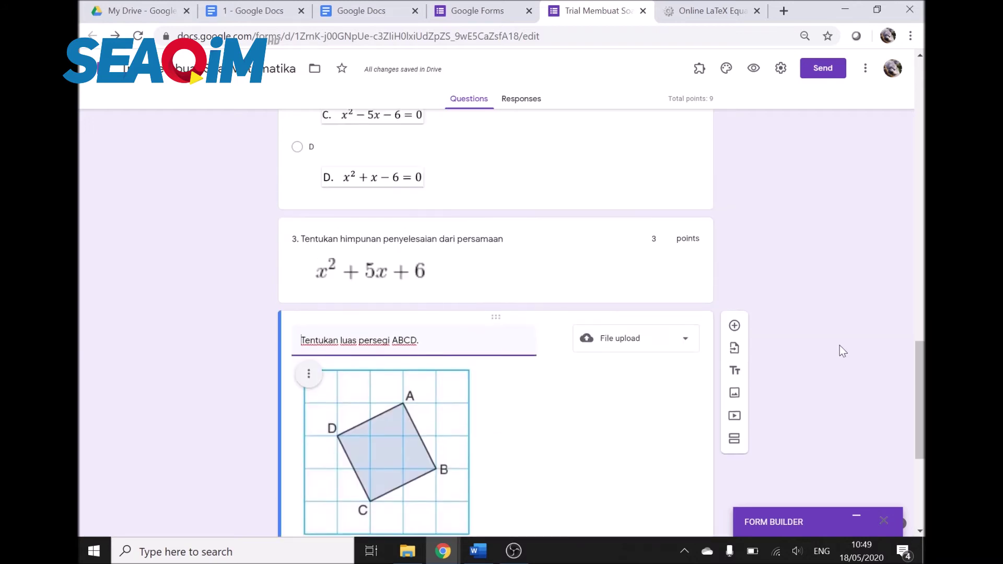
scroll(839, 346, "up", 3)
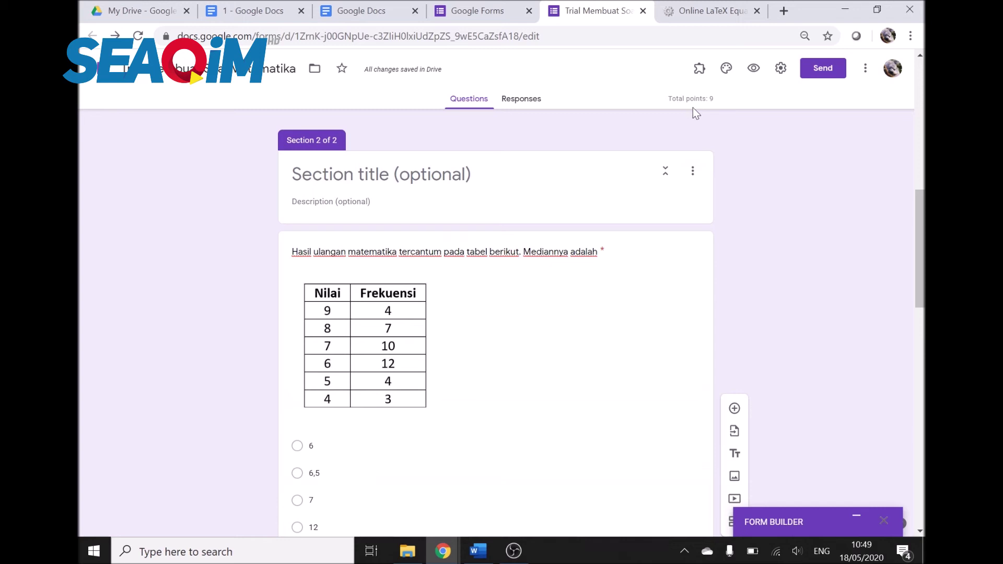
Step: Open the form's respondent preview
scroll(765, 272, "down", 5)
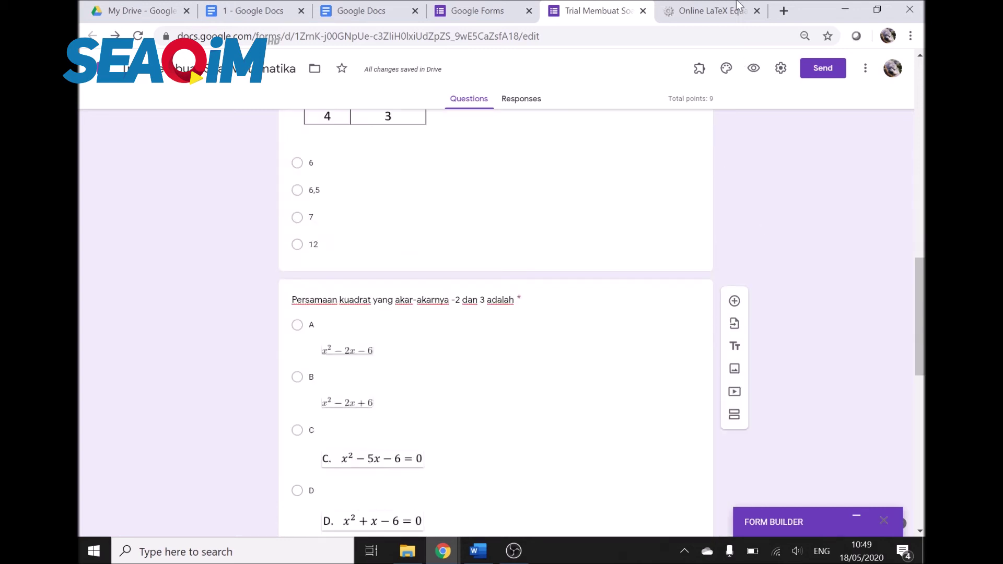
left_click(754, 72)
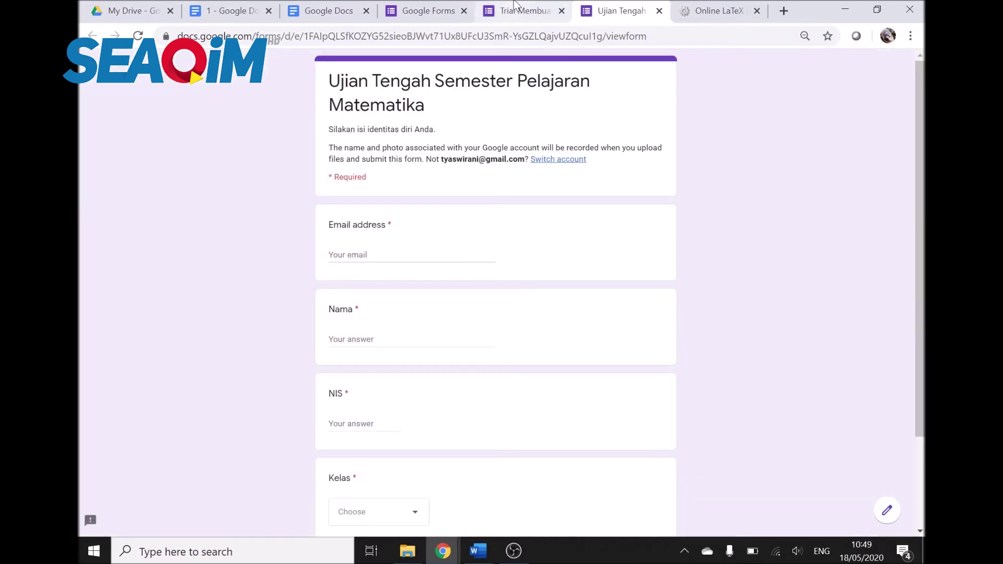
left_click(522, 11)
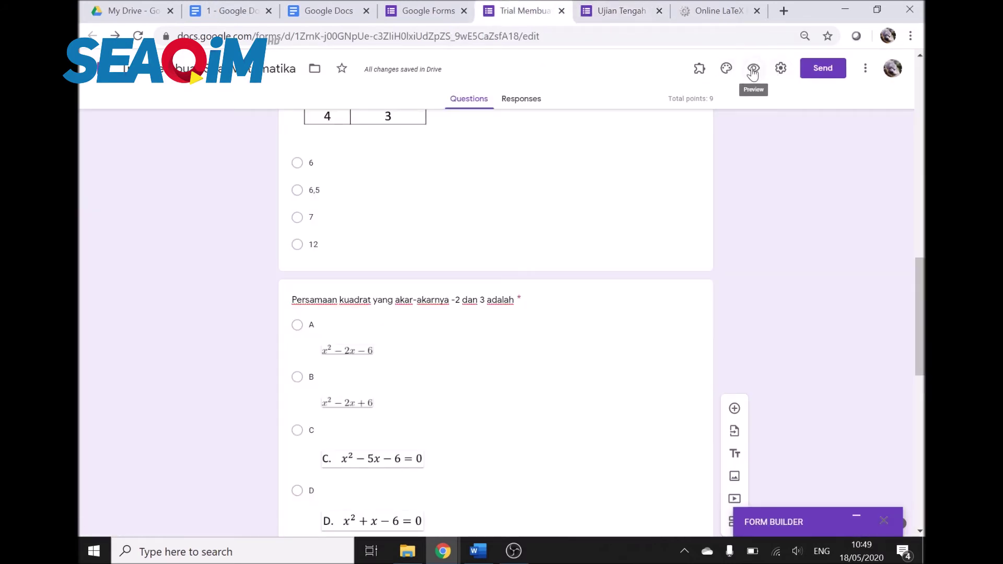
left_click(608, 16)
Step: Fill the test student's email, Nama, NIS and Kelas 7 A, and continue to the questions
left_click(418, 256)
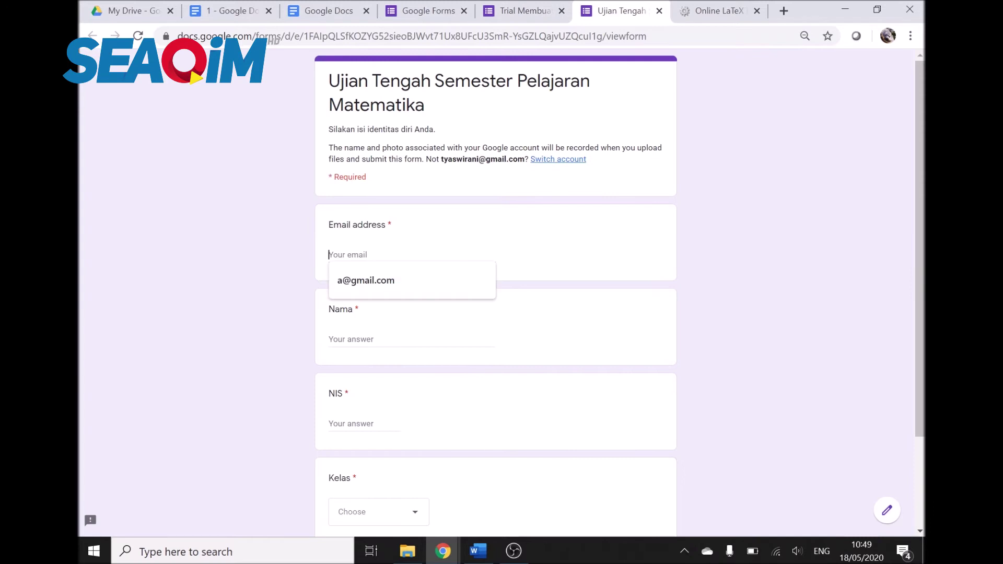
left_click(410, 271)
left_click(404, 335)
type("a")
key("Tab")
type("1")
scroll(426, 428, "down", 3)
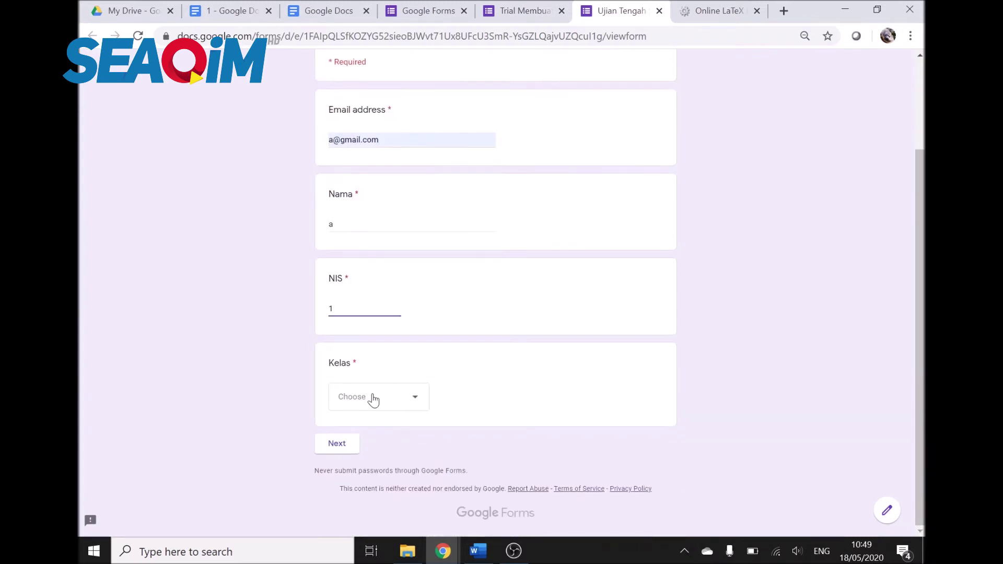
left_click(371, 399)
left_click(381, 433)
left_click(352, 451)
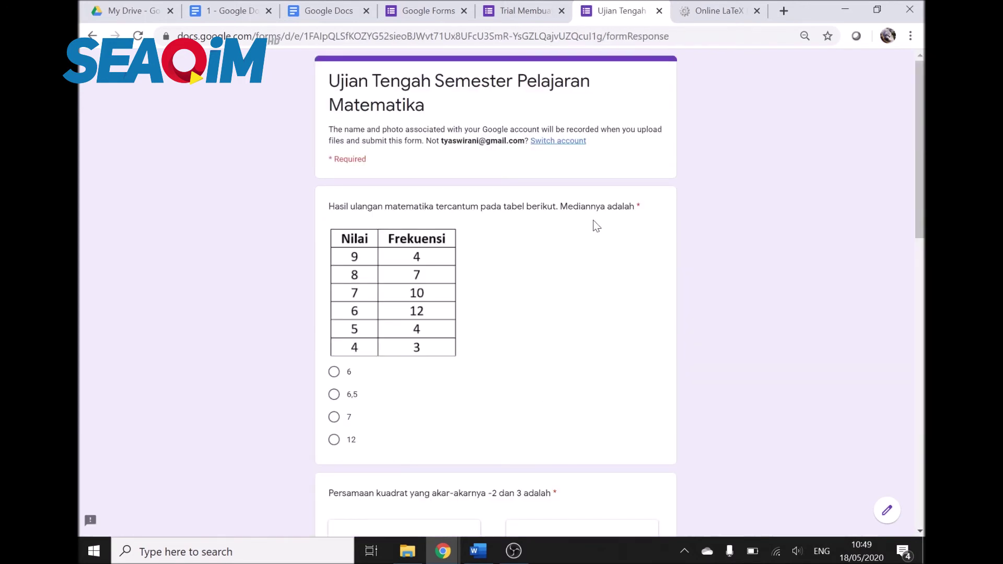
Step: Scroll through Section 2's exam questions, then return to the form editor
scroll(393, 222, "down", 4)
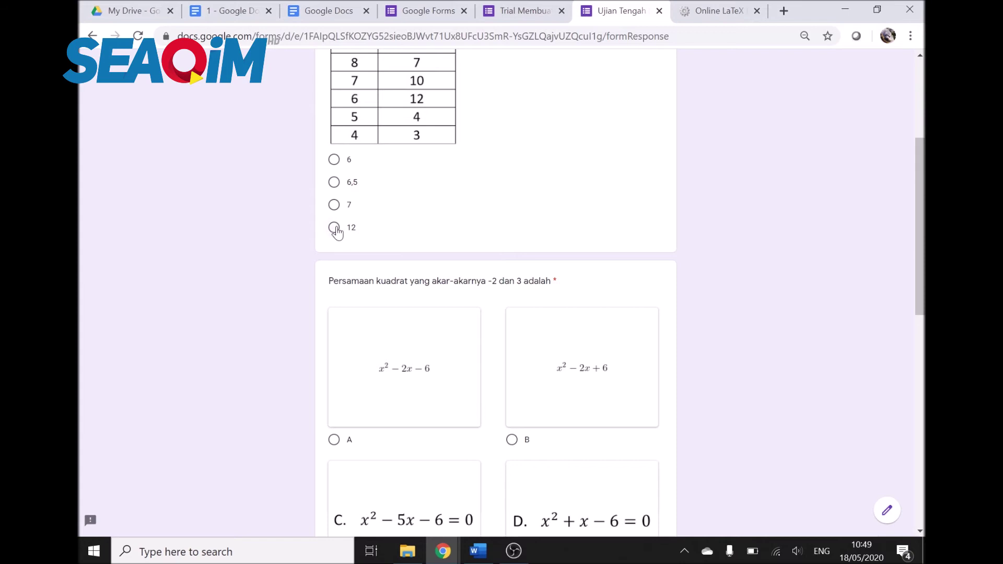
scroll(432, 293, "down", 8)
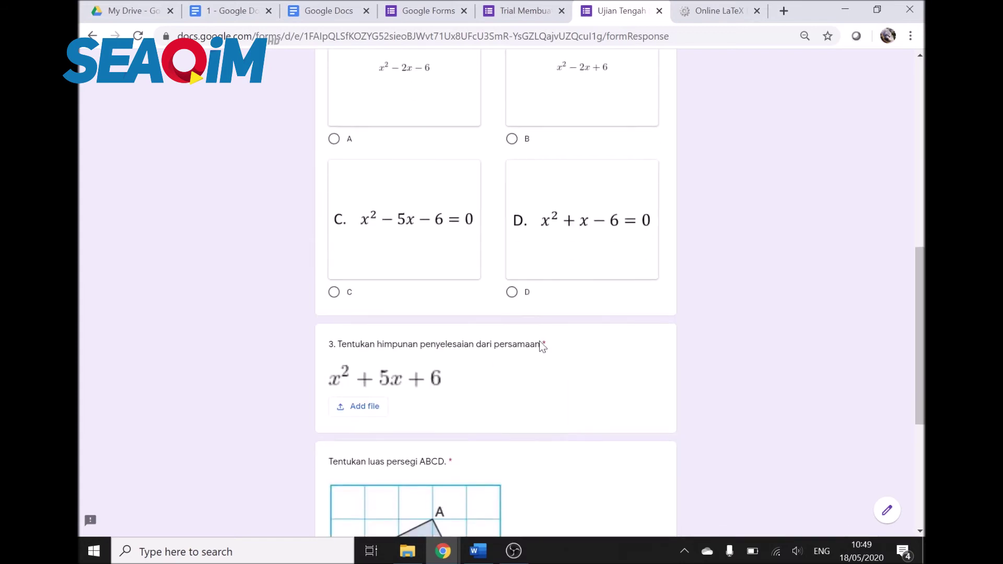
scroll(418, 356, "down", 3)
left_click(499, 7)
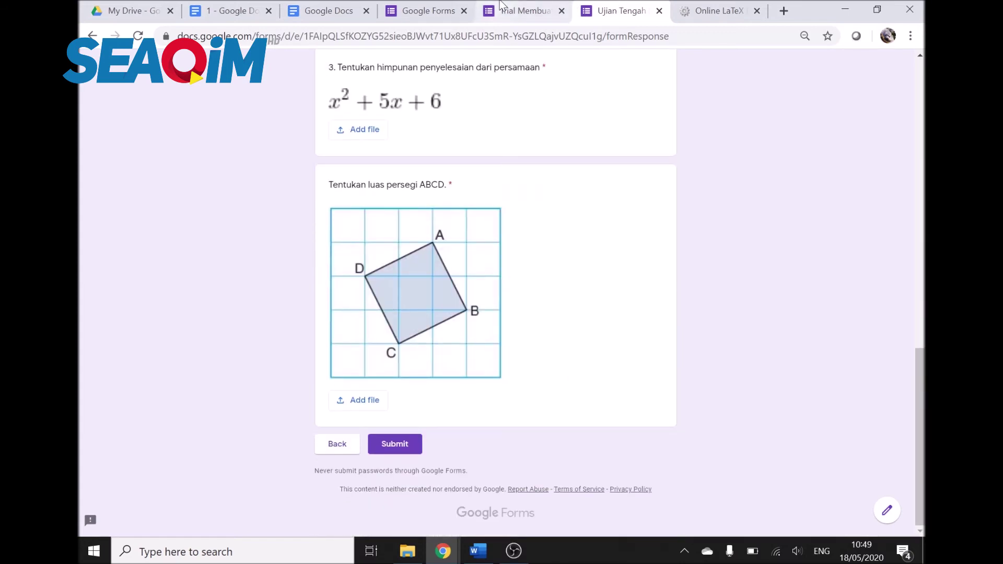
scroll(796, 265, "up", 8)
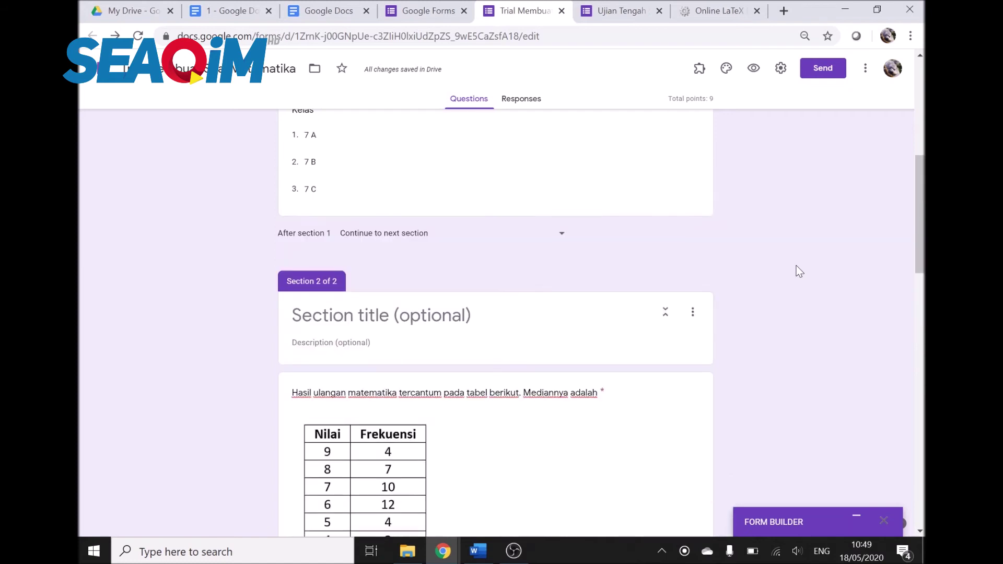
Step: Close Form Builder, launch formLimiter's Set limit panel, and expand the Limit Type list
left_click(884, 521)
left_click(701, 68)
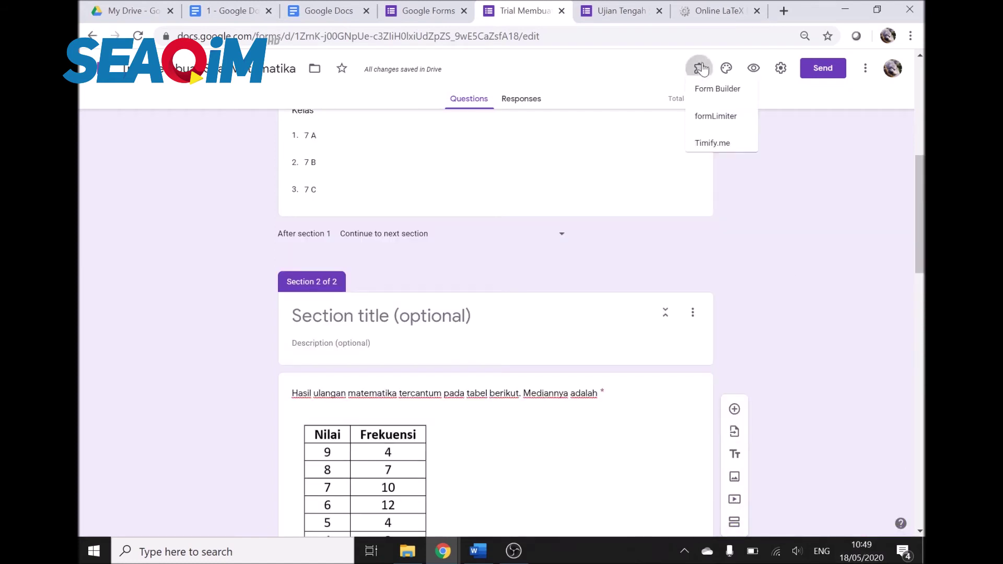
left_click(726, 127)
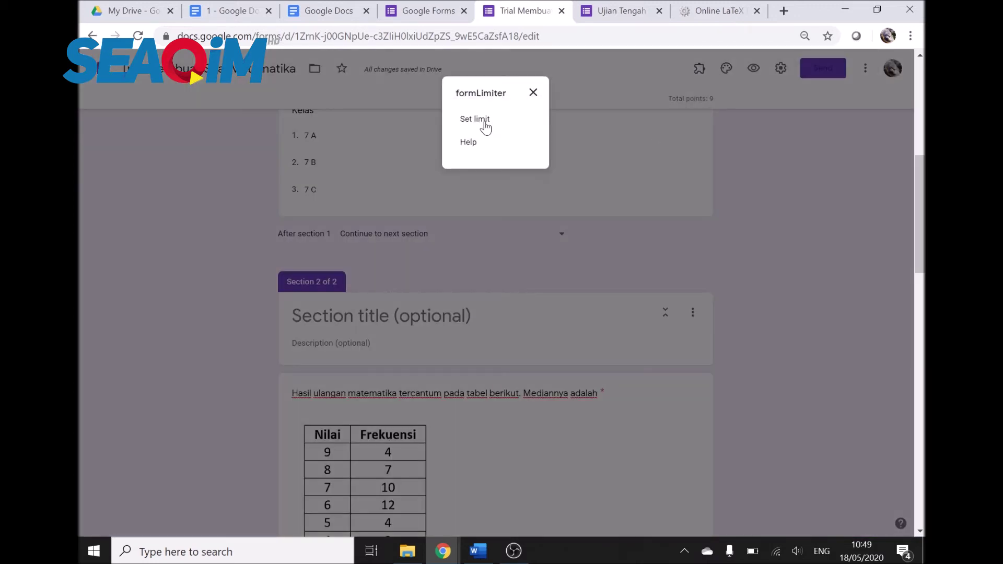
left_click(473, 120)
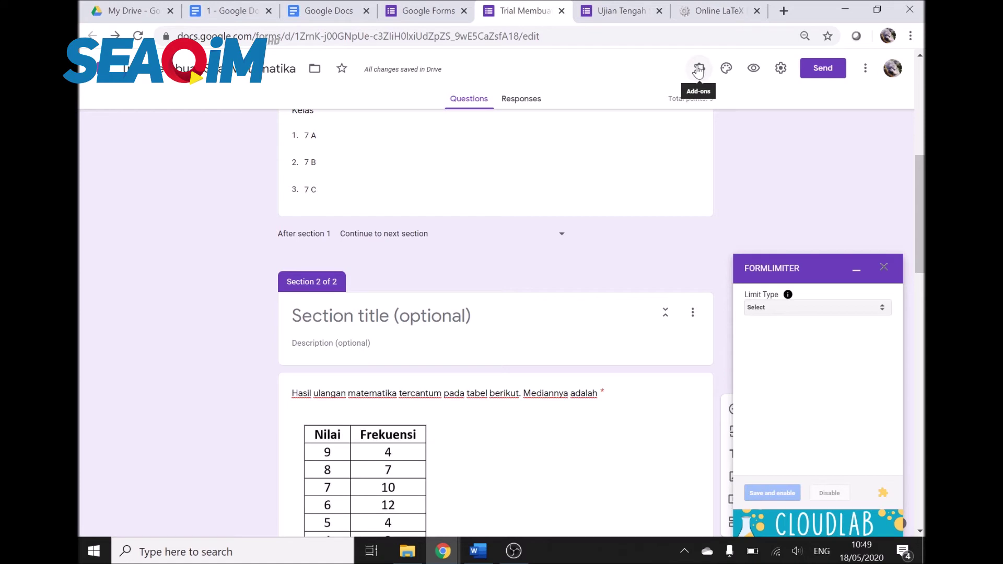
left_click(699, 69)
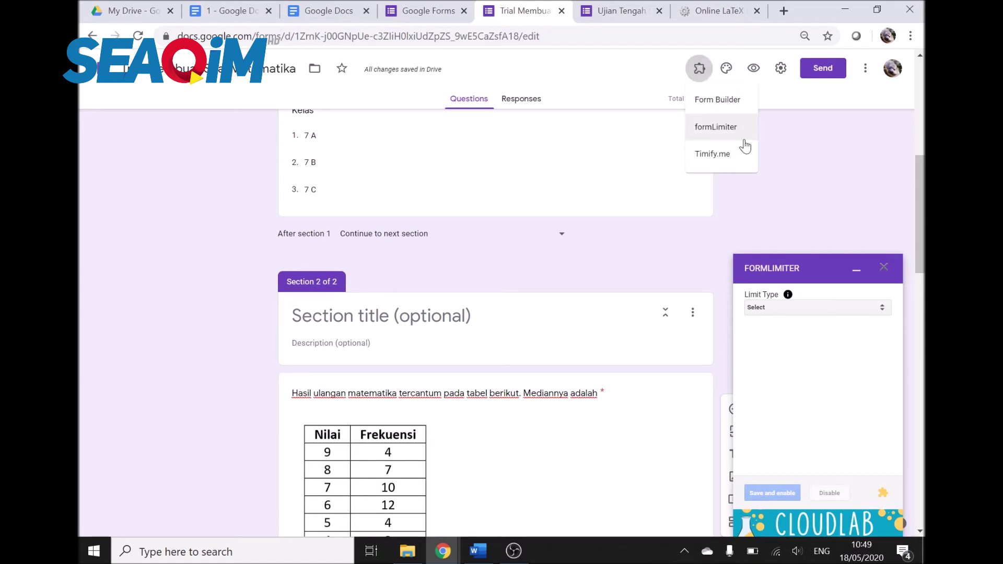
left_click(807, 169)
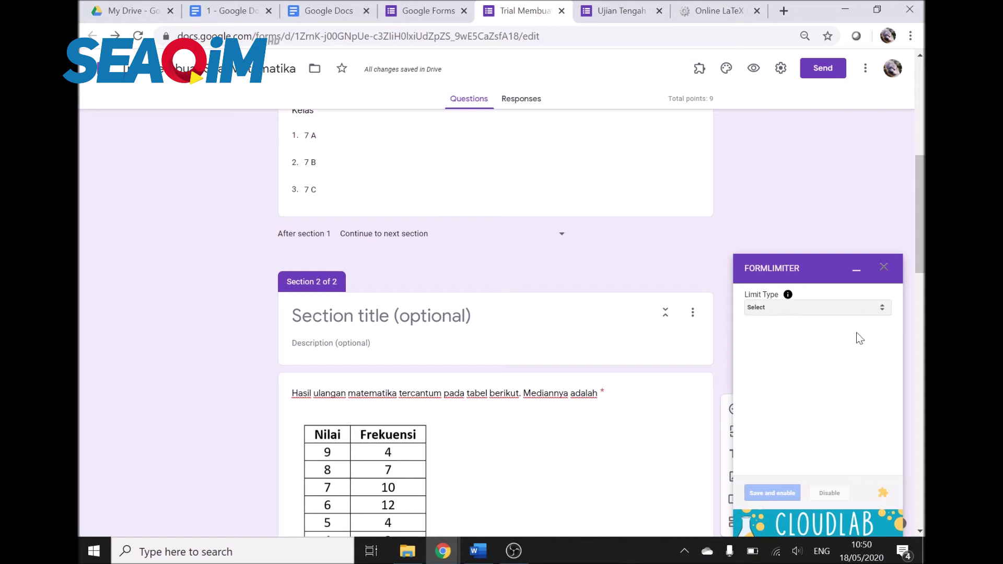
left_click(835, 309)
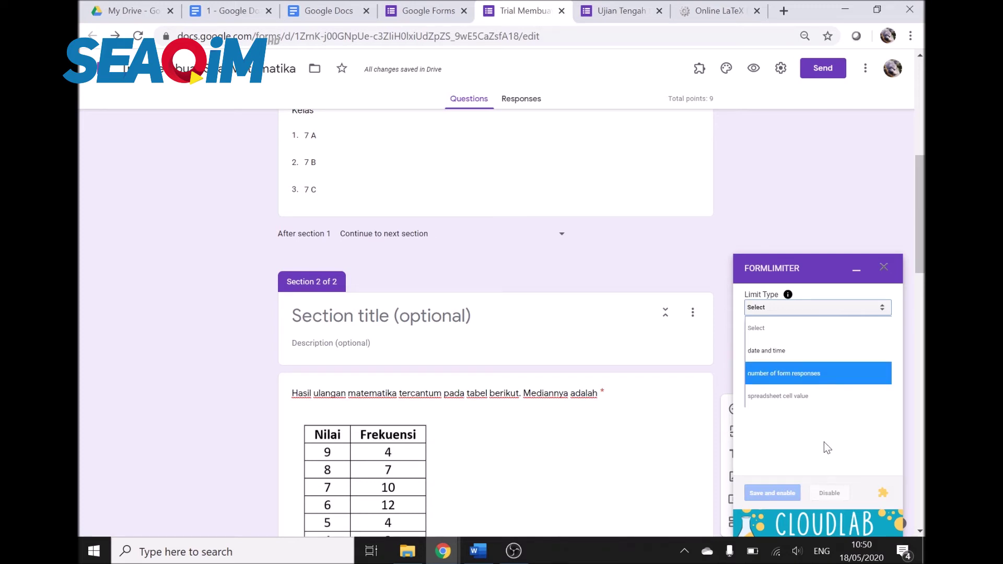
left_click(785, 465)
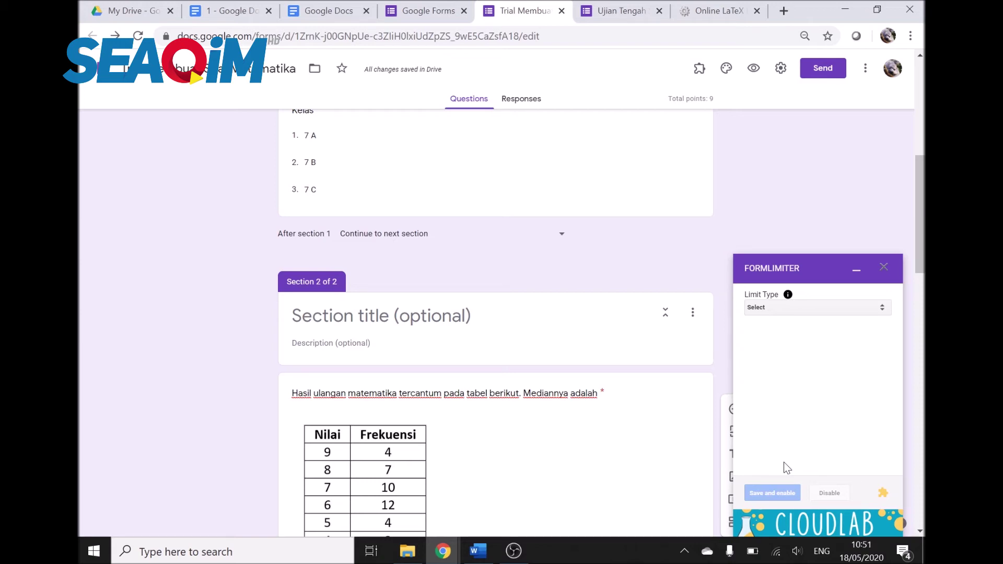
left_click(814, 313)
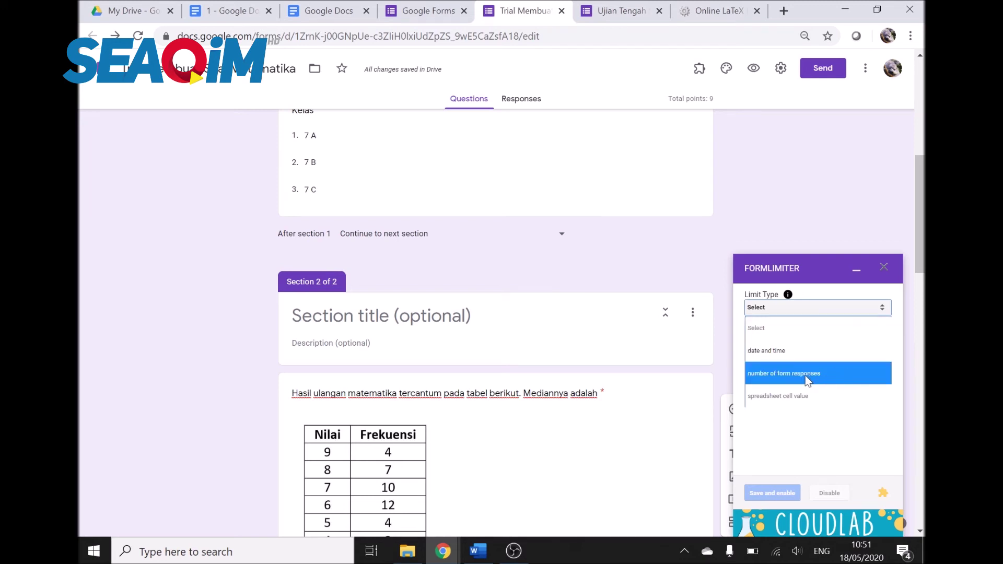
left_click(631, 237)
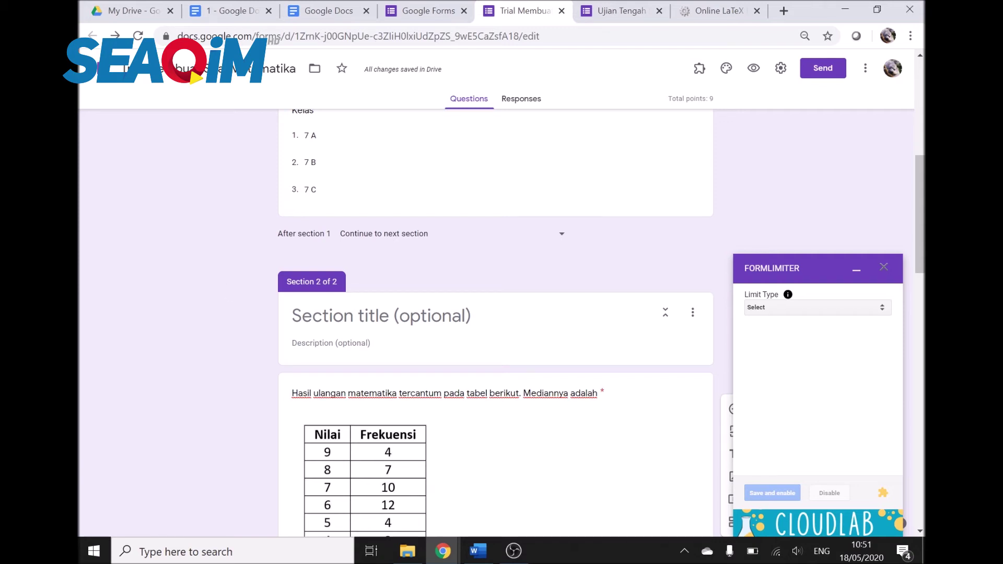
Step: Set formLimiter's date-and-time limit to 05/18/2020, 10:55 AM, then save and enable it
left_click(775, 309)
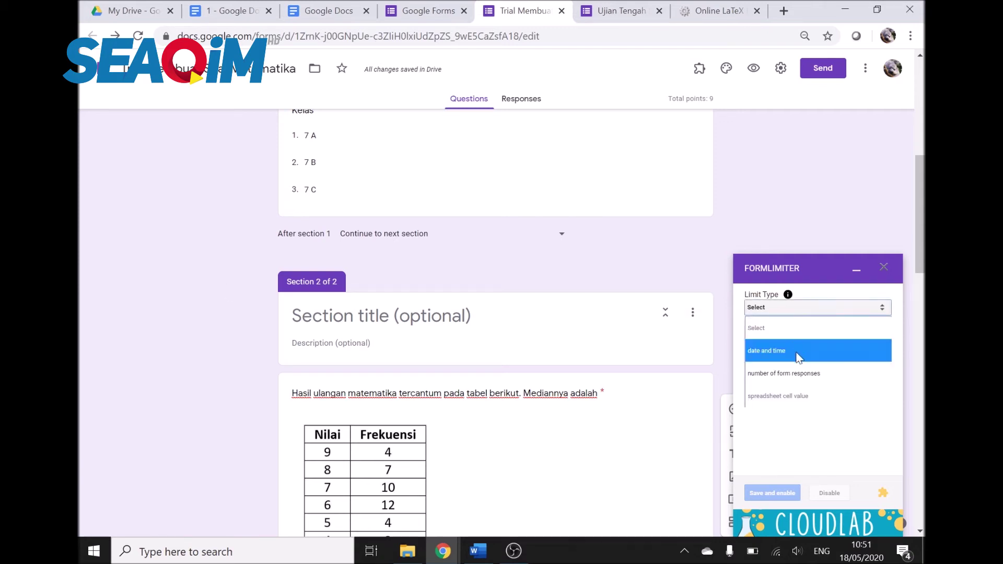
left_click(798, 358)
left_click(778, 358)
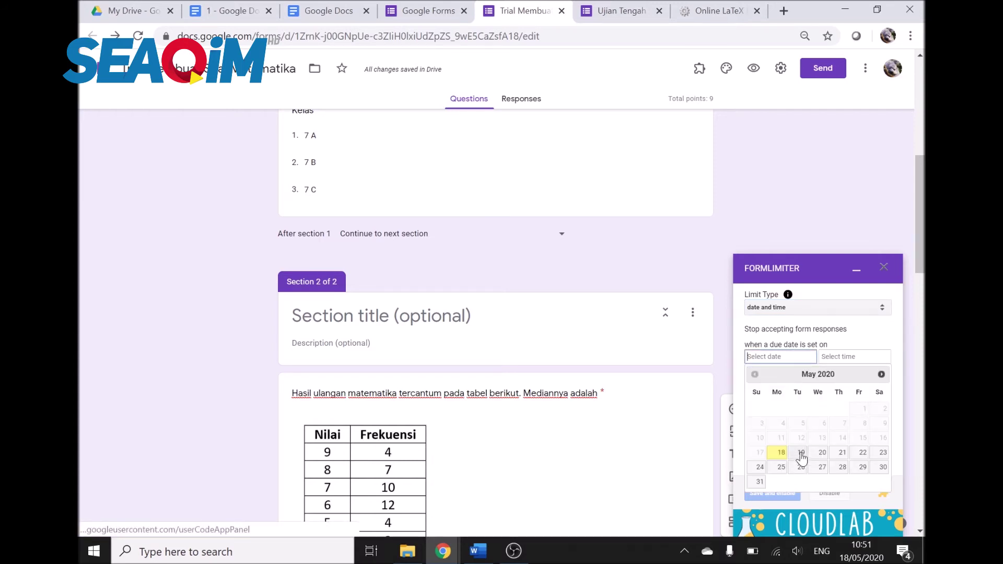
left_click(781, 452)
left_click(854, 360)
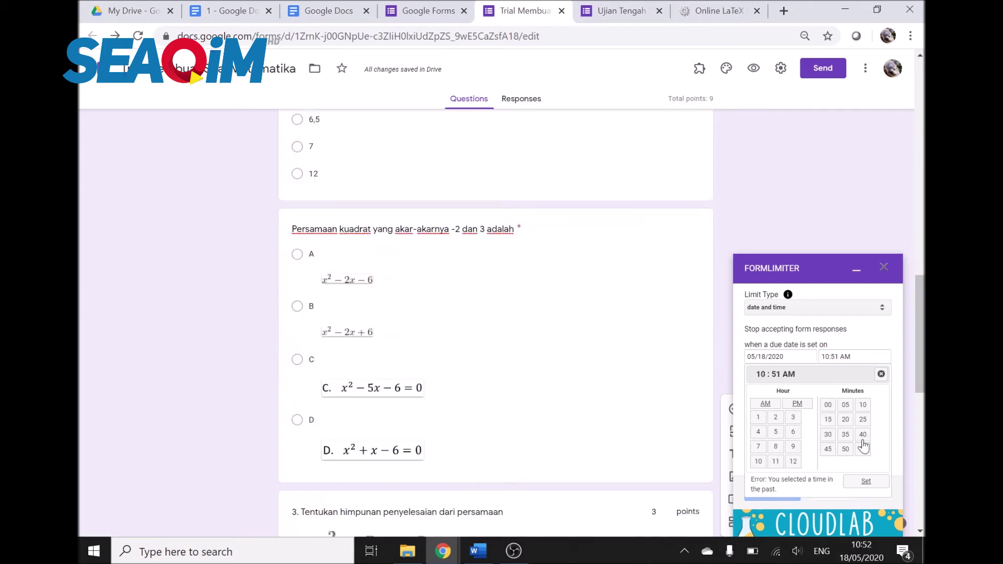
left_click(863, 449)
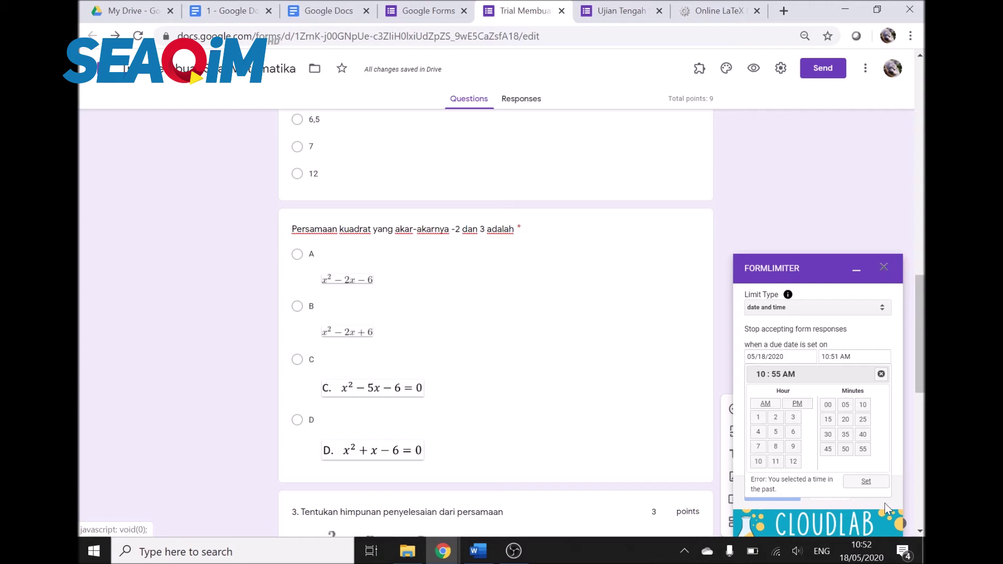
left_click(867, 481)
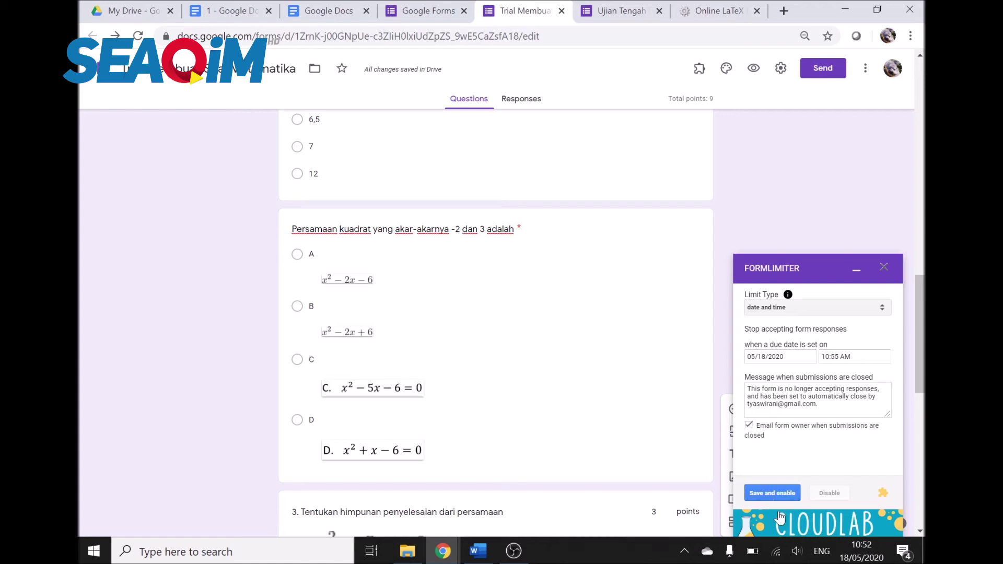
left_click(777, 494)
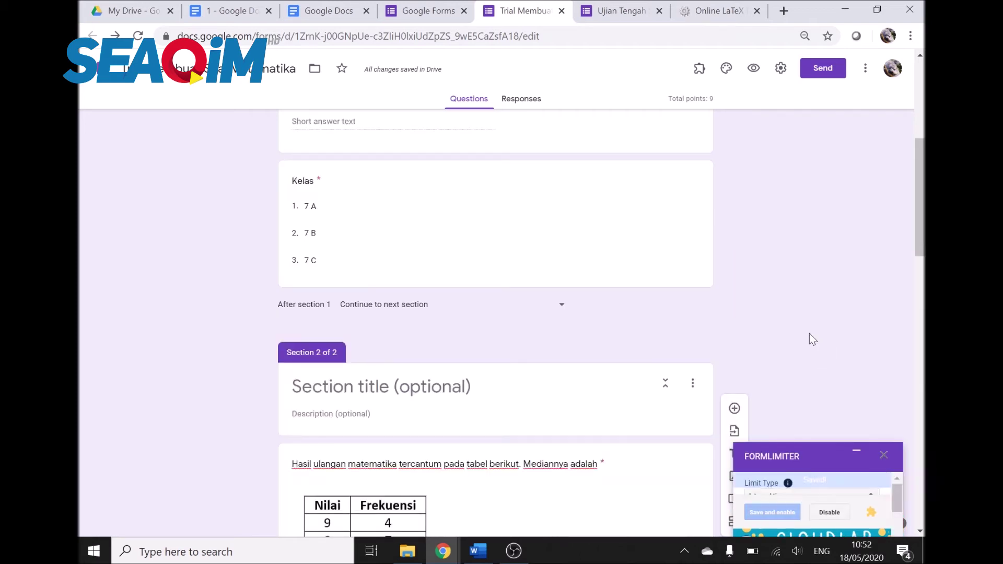
Step: Check the Responses tab, then open a live preview of the form
left_click(530, 99)
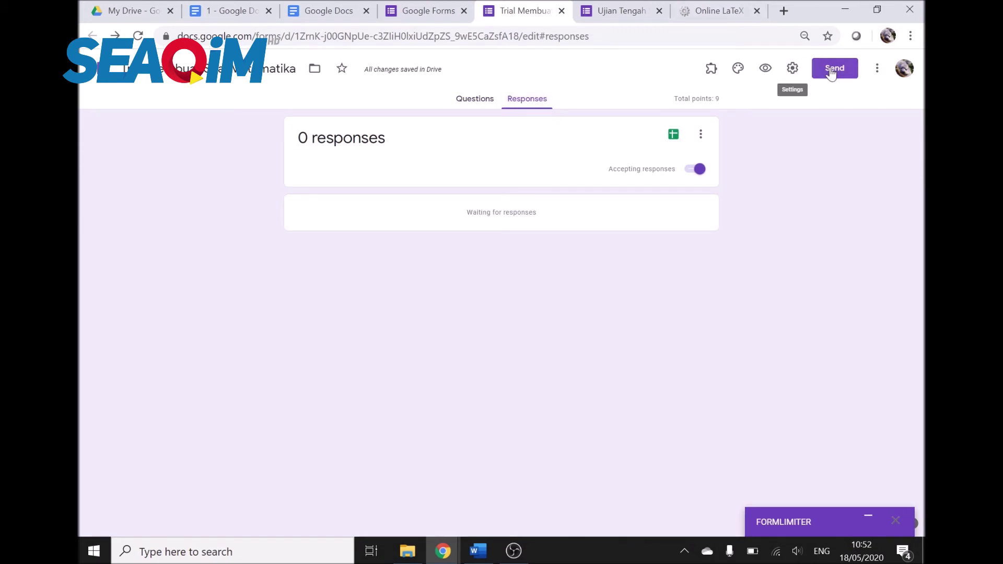
left_click(766, 69)
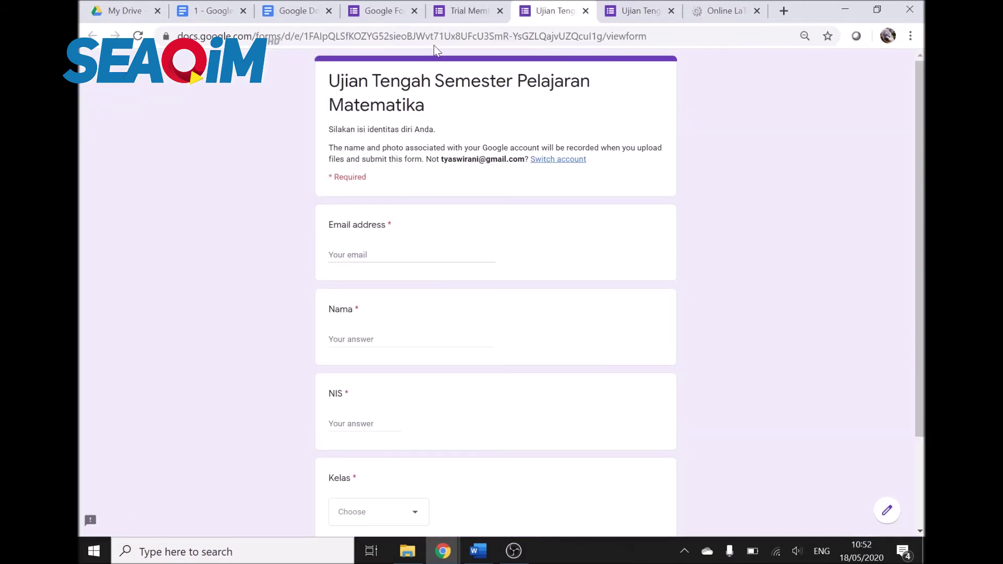
scroll(472, 228, "down", 2)
scroll(475, 238, "up", 2)
Step: Fill the test student's email, Nama, NIS and Kelas 7 A, and continue to the questions
left_click(365, 255)
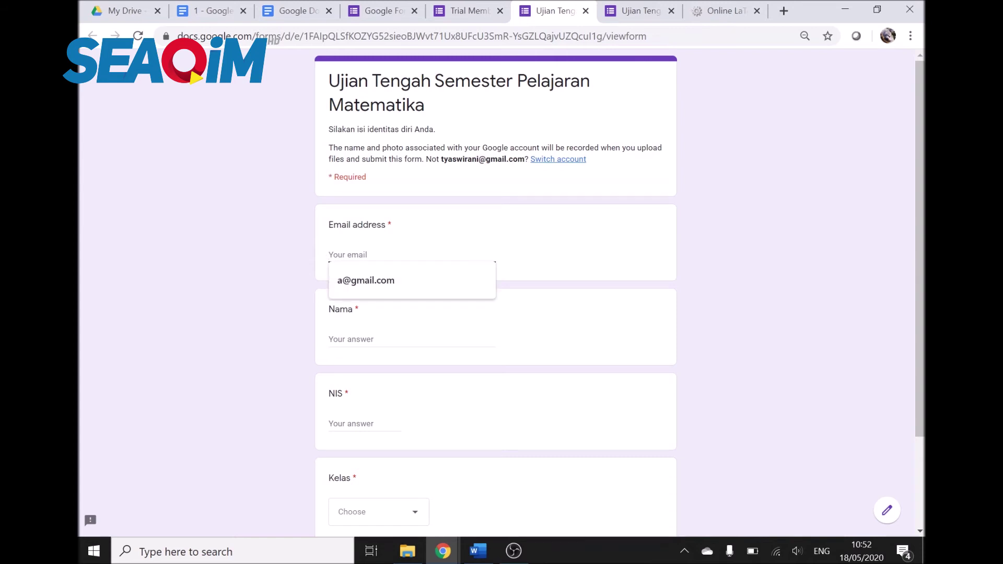
left_click(360, 280)
left_click(364, 338)
type("a")
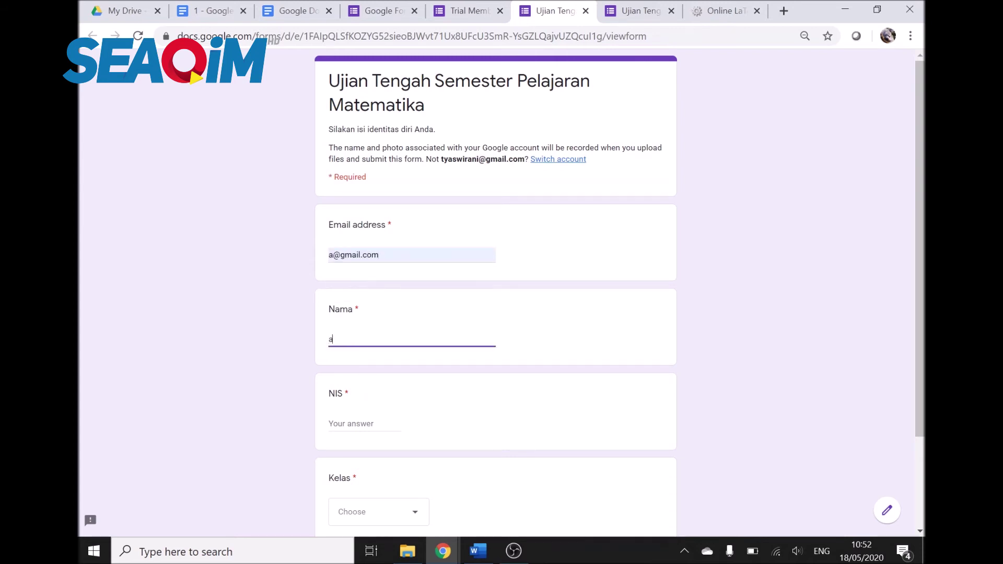
left_click(362, 424)
type("1")
scroll(364, 421, "down", 3)
left_click(358, 413)
left_click(358, 434)
left_click(337, 452)
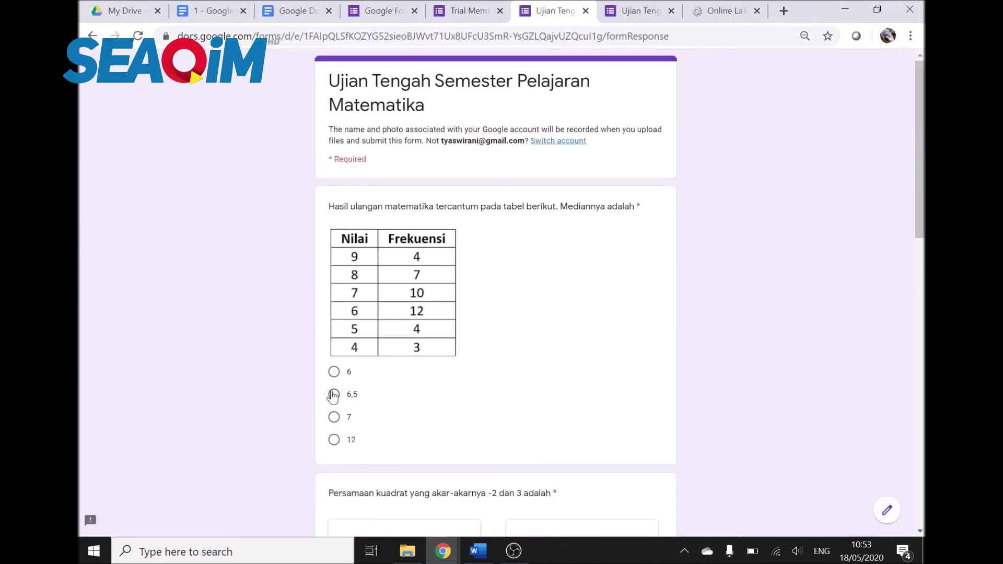
Step: Answer the median question with 12 and the quadratic question with option B
left_click(333, 439)
scroll(443, 431, "down", 6)
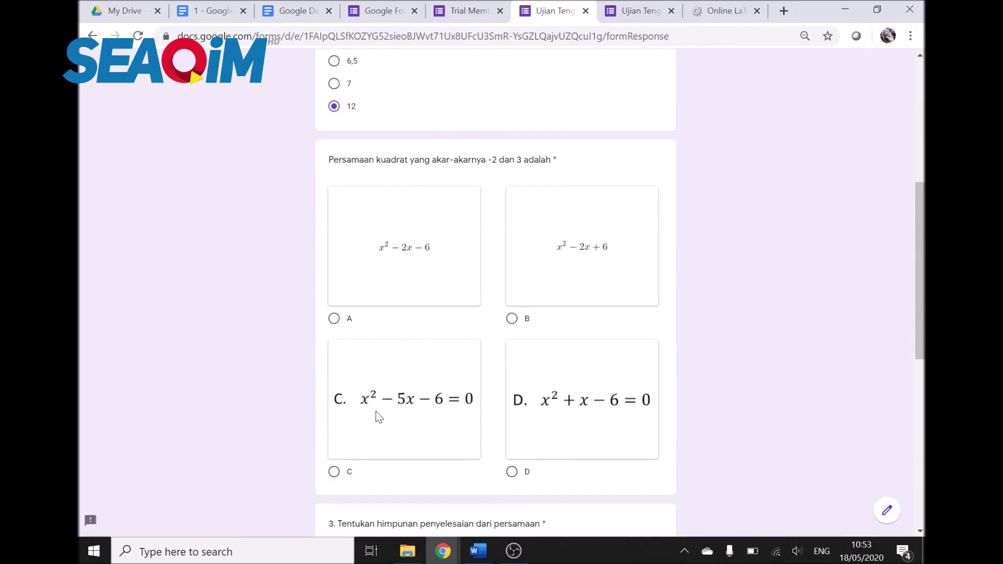
left_click(512, 297)
scroll(738, 315, "down", 3)
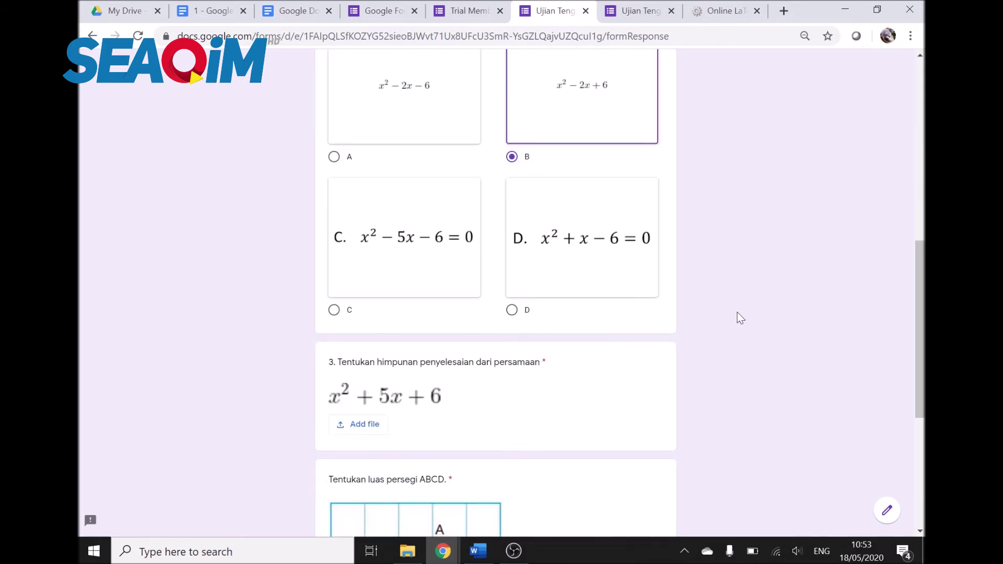
Step: Upload the image C.JPG as the answer to question 3
left_click(352, 424)
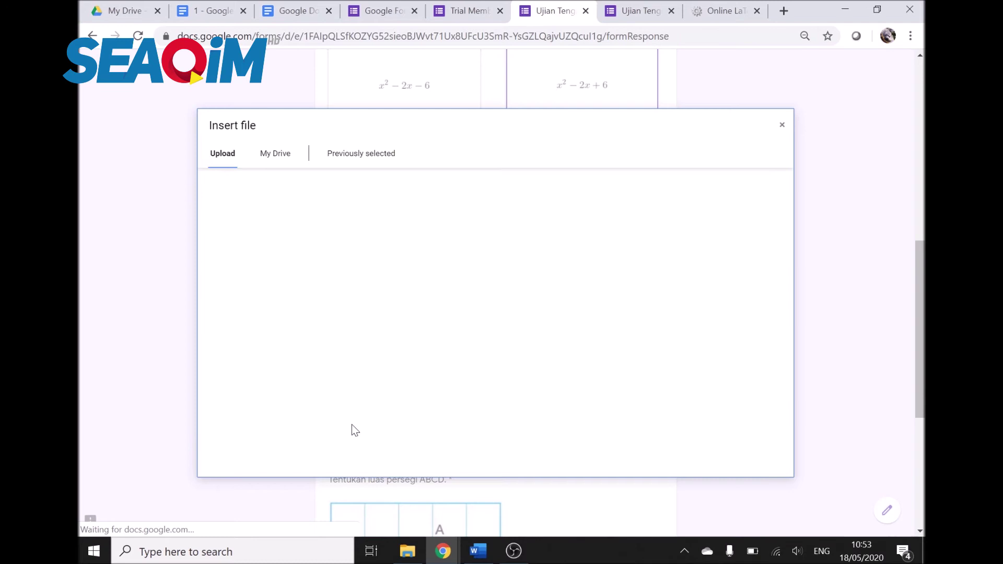
left_click(534, 304)
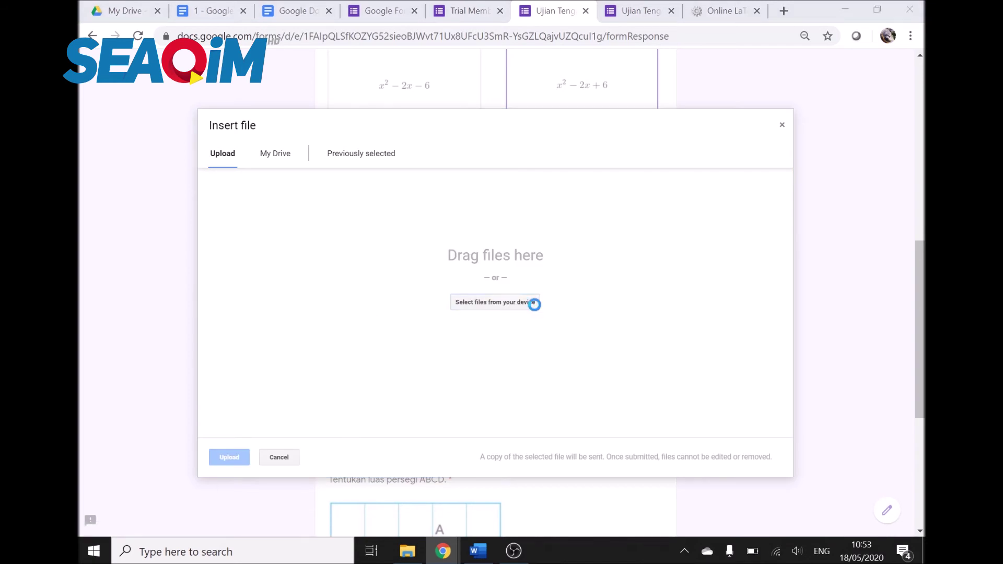
left_click(235, 152)
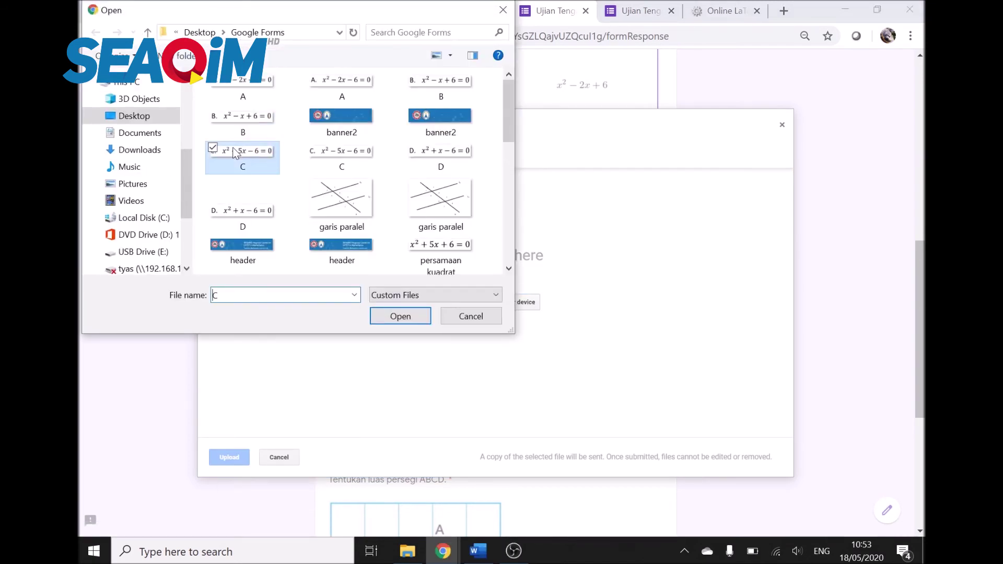
left_click(400, 316)
left_click(231, 459)
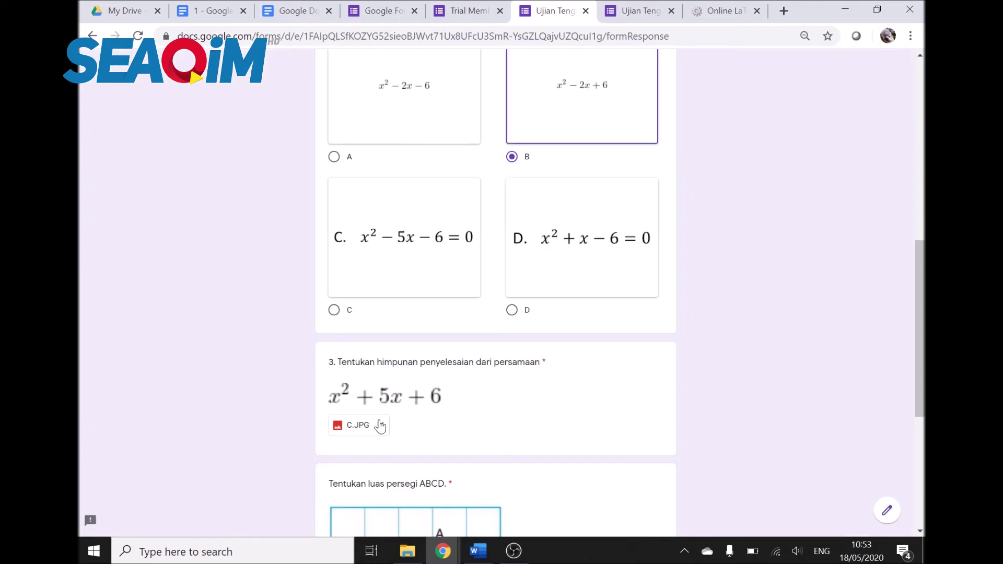
scroll(613, 387, "down", 3)
scroll(610, 383, "down", 2)
Step: Upload C.PNG from the computer as the answer to the square ABCD area question
left_click(371, 415)
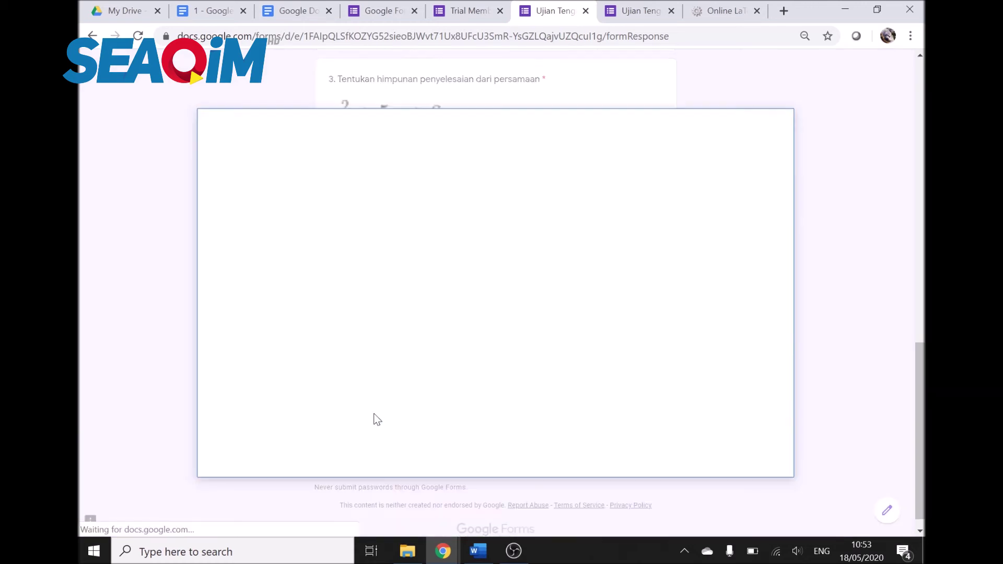
left_click(488, 298)
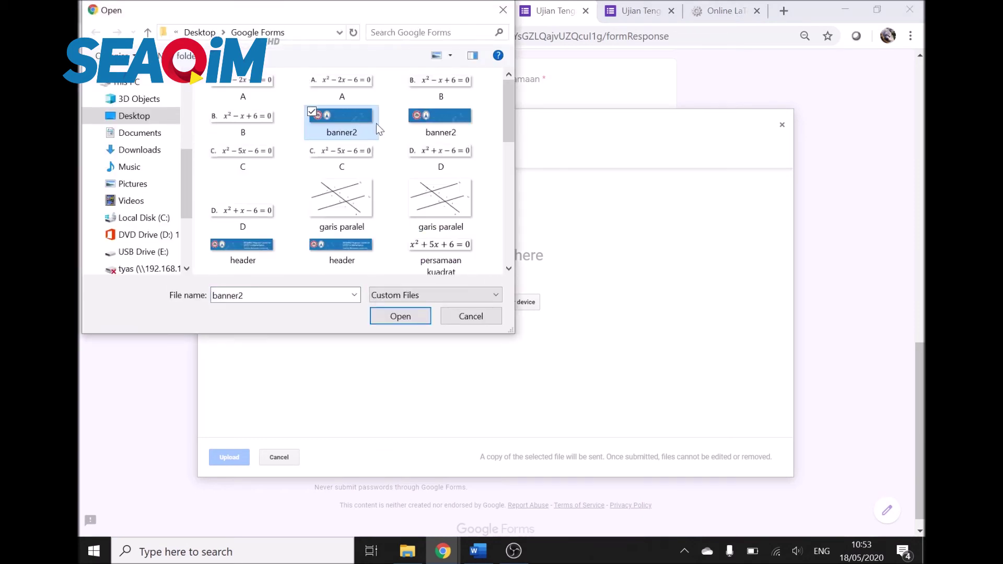
double_click(349, 155)
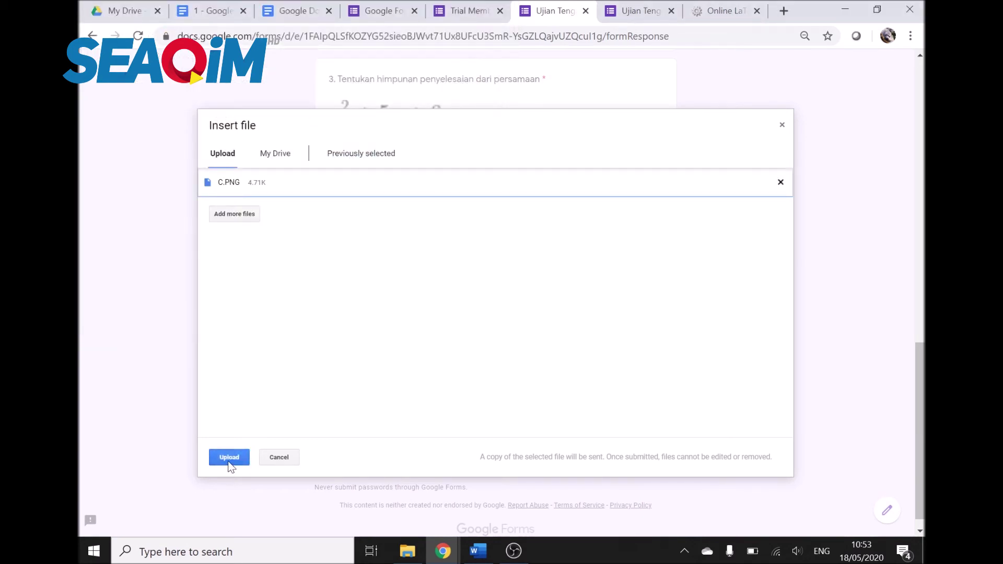
left_click(227, 458)
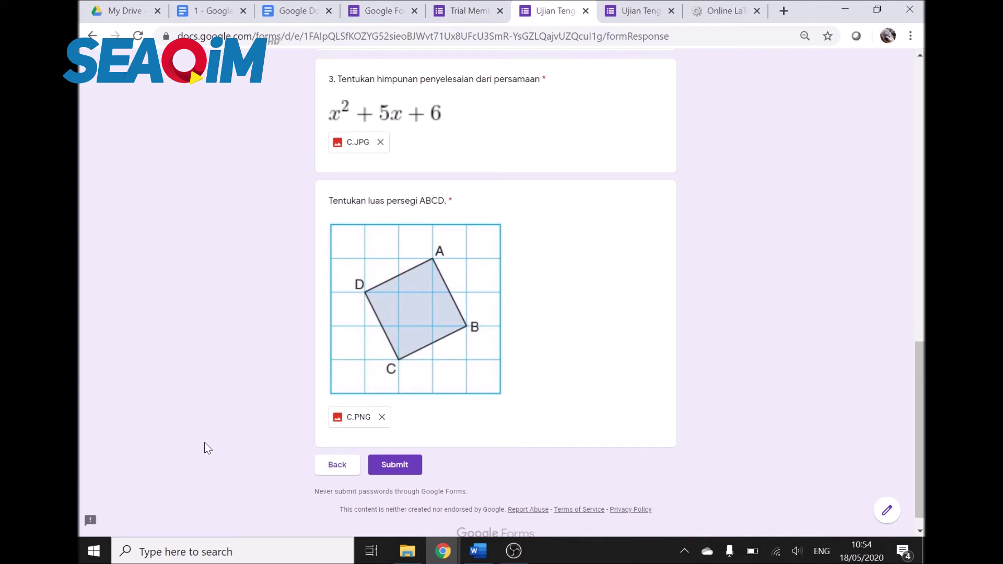
left_click(337, 465)
scroll(566, 347, "down", 20)
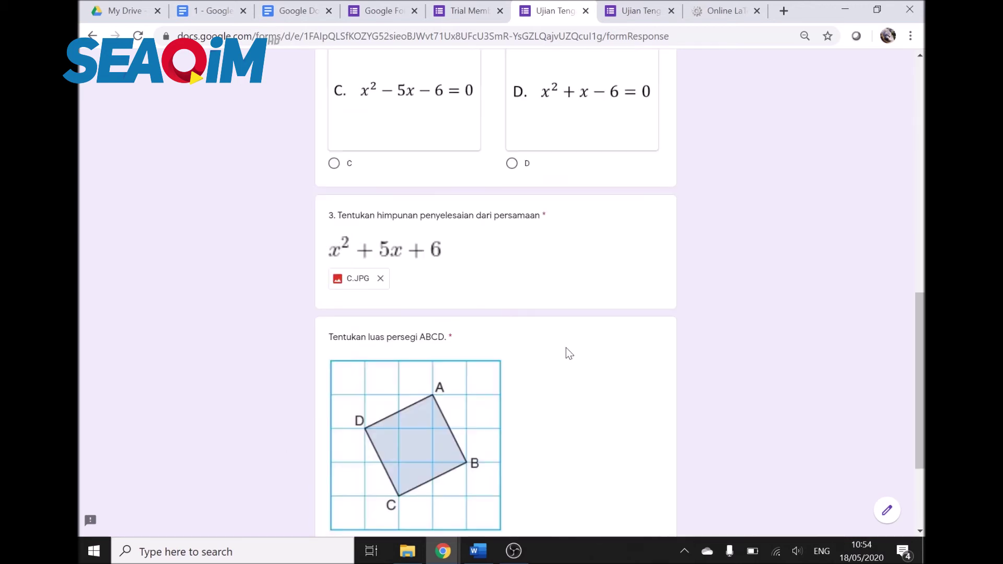
scroll(566, 345, "down", 15)
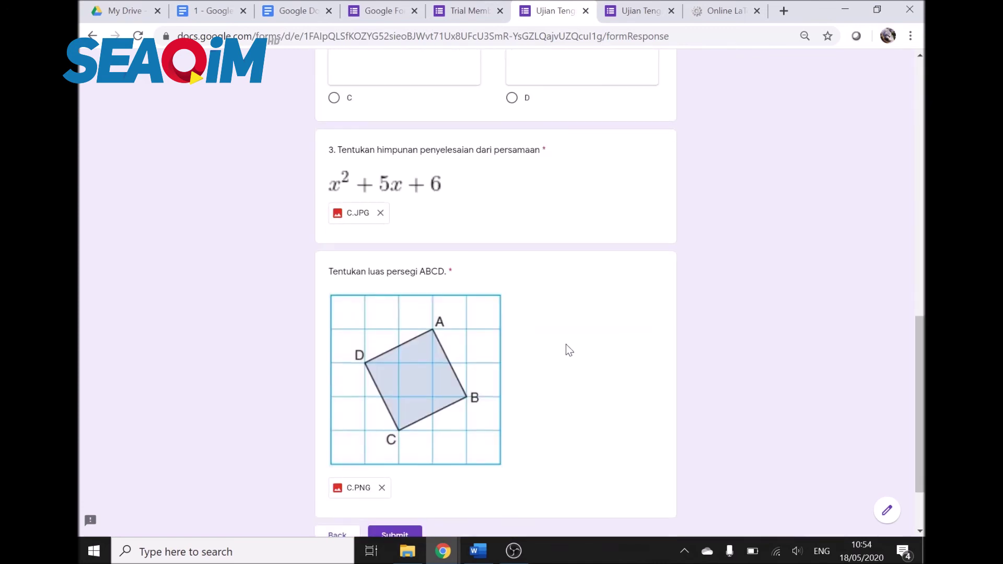
scroll(388, 355, "up", 18)
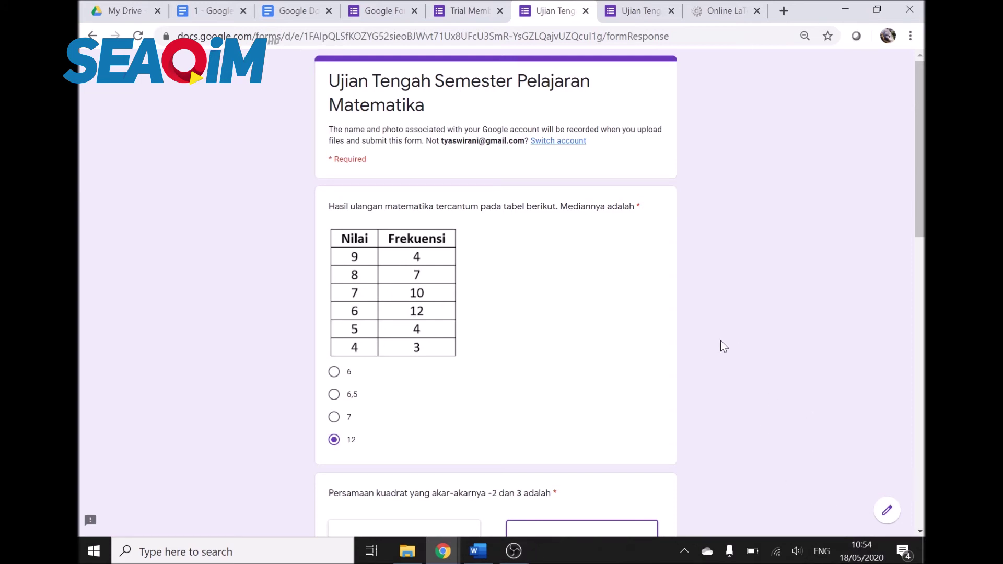
scroll(668, 375, "down", 15)
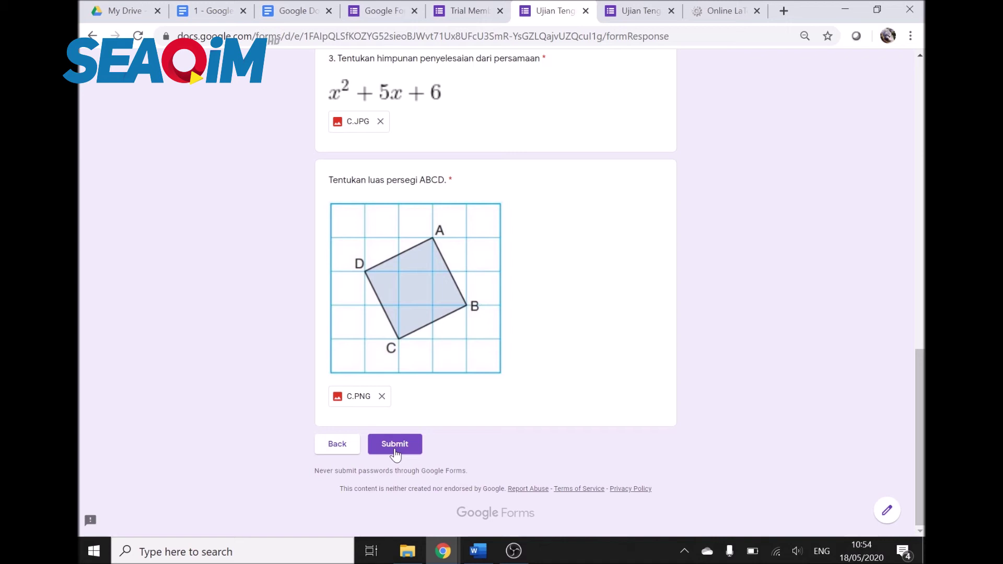
left_click(486, 6)
left_click(528, 6)
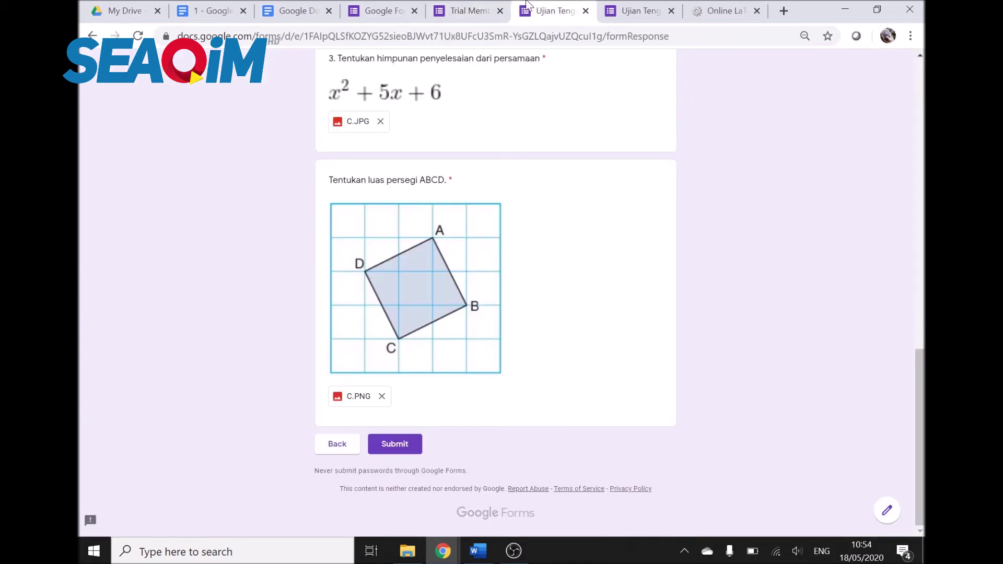
left_click(471, 8)
left_click(555, 7)
Step: Review the formLimiter auto-close settings on the form editor's Responses page
left_click(470, 7)
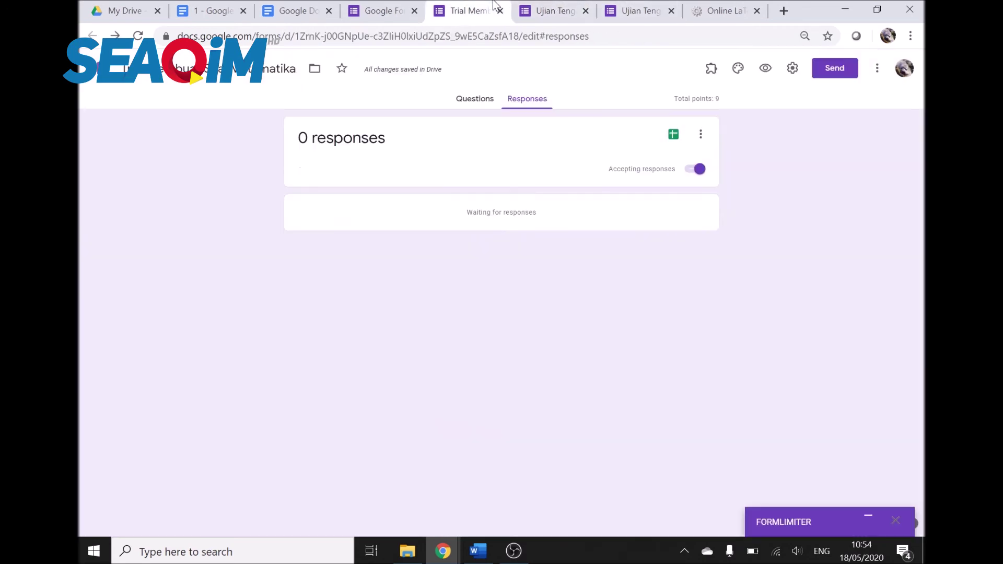
left_click(869, 521)
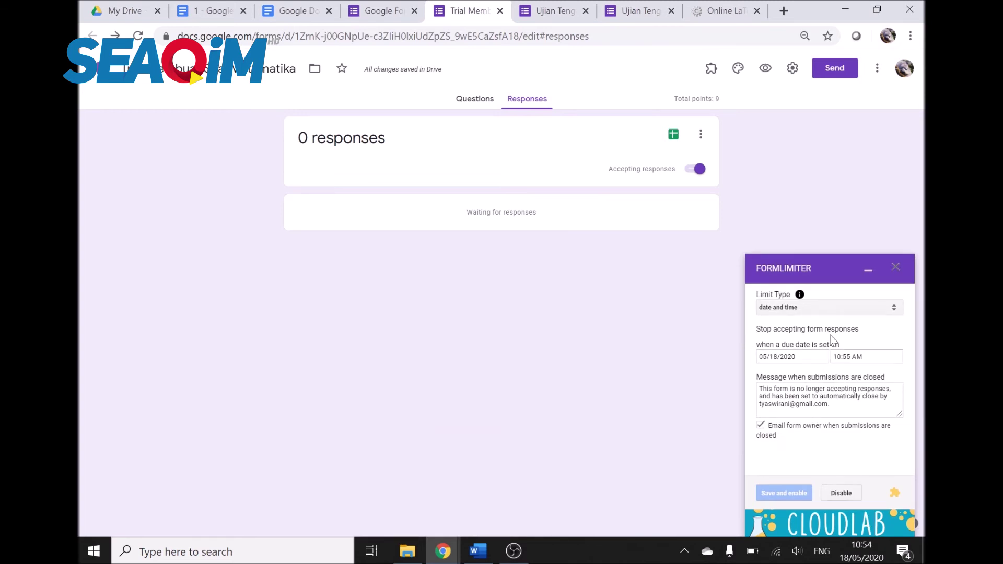
left_click(871, 275)
Step: Back on the live exam, check the clock against the deadline and submit the answers
left_click(534, 5)
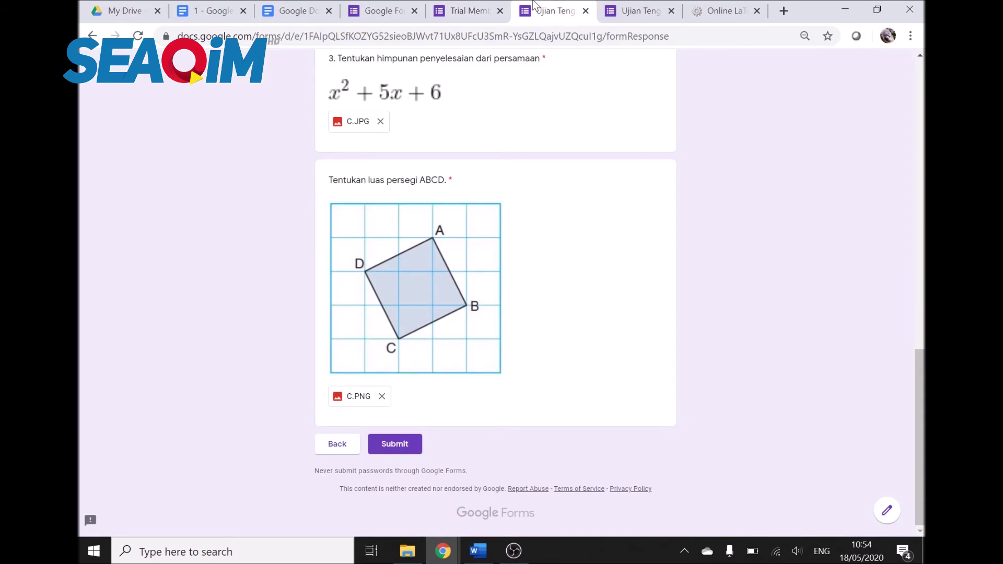
left_click(857, 551)
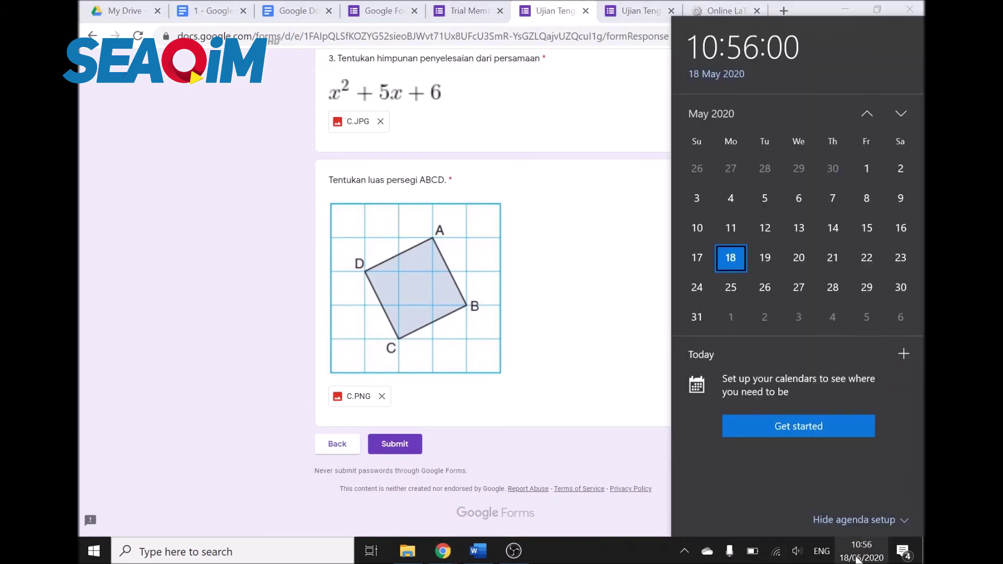
left_click(633, 382)
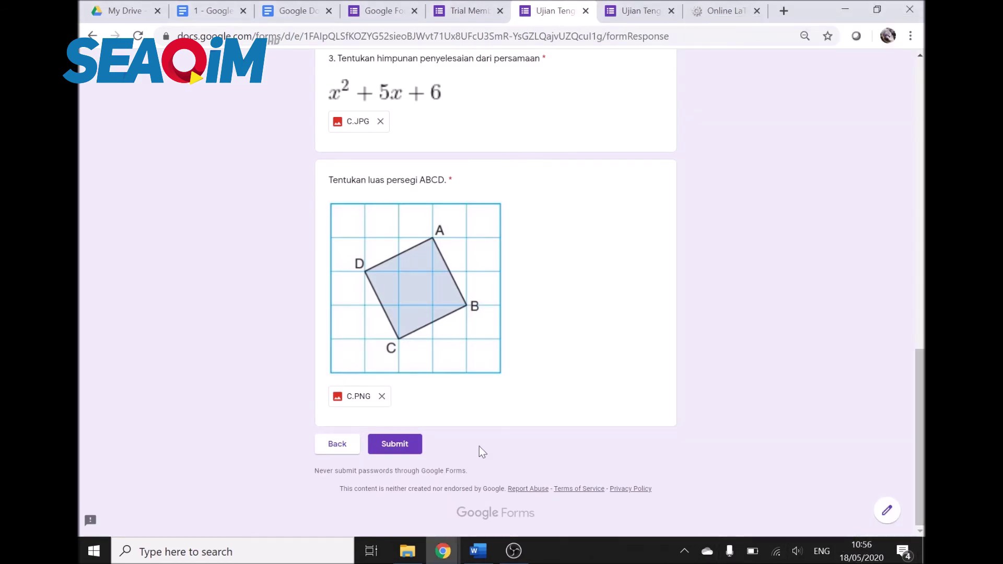
left_click(407, 448)
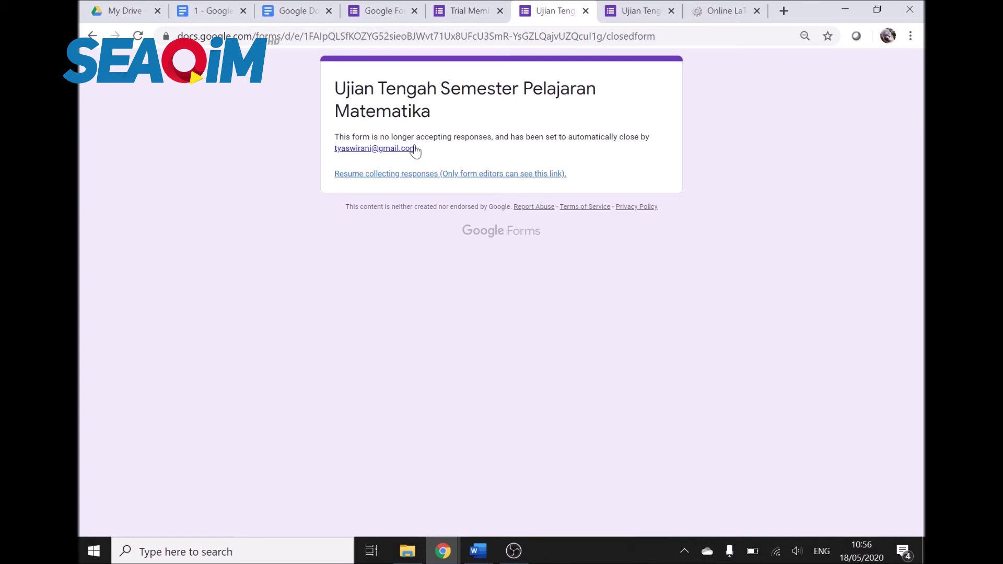
Step: Disable the formLimiter date-and-time limit in the Responses tab sidebar, resetting its limit type
left_click(465, 10)
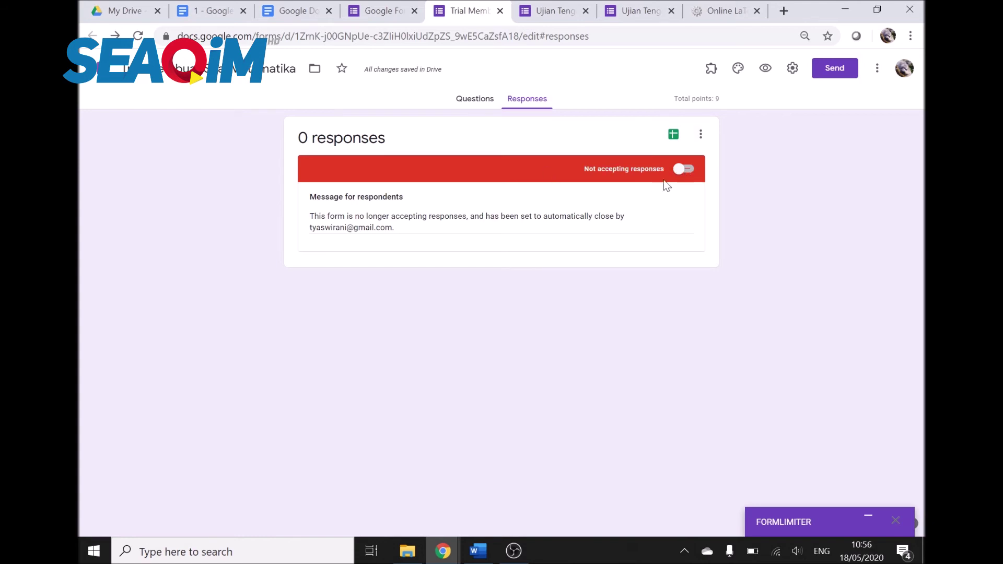
left_click(871, 520)
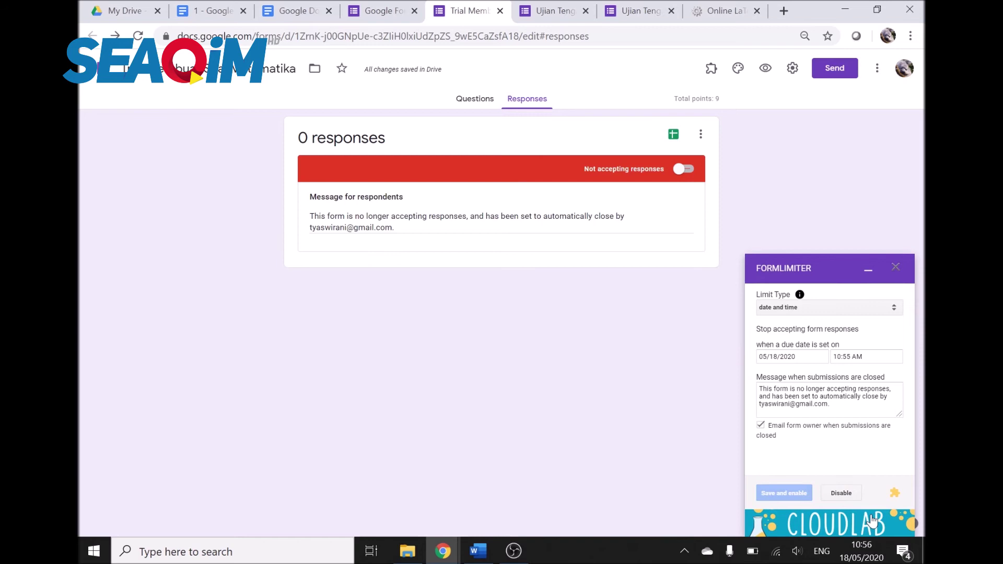
left_click(554, 10)
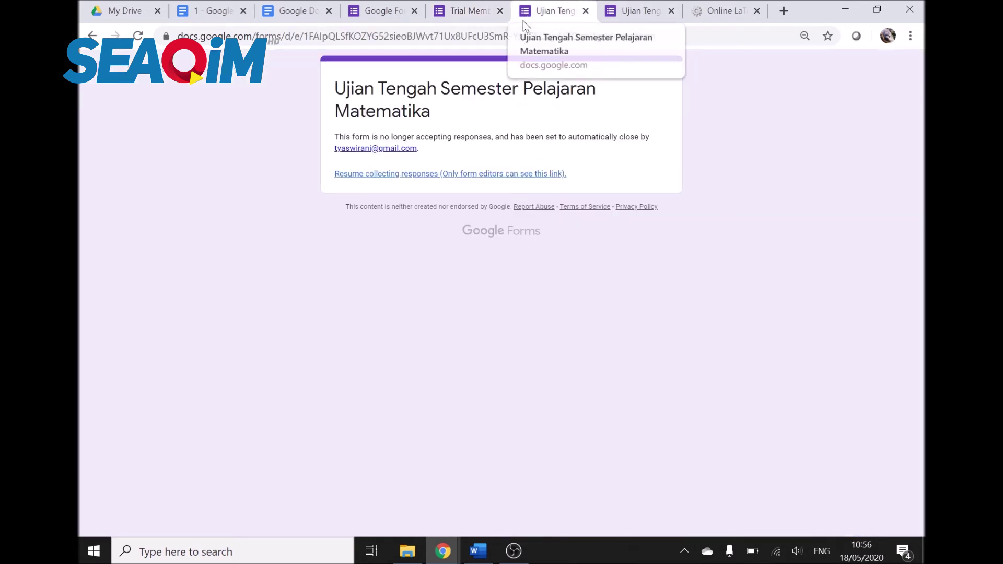
left_click(472, 8)
left_click(850, 493)
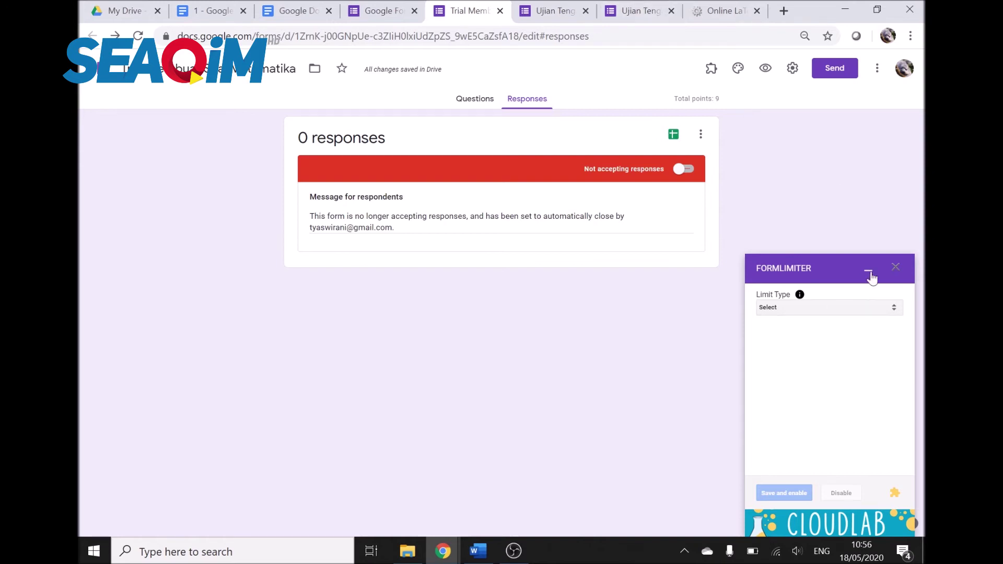
Step: Close the formLimiter sidebar and turn Accepting responses back on for the exam
left_click(897, 272)
left_click(711, 68)
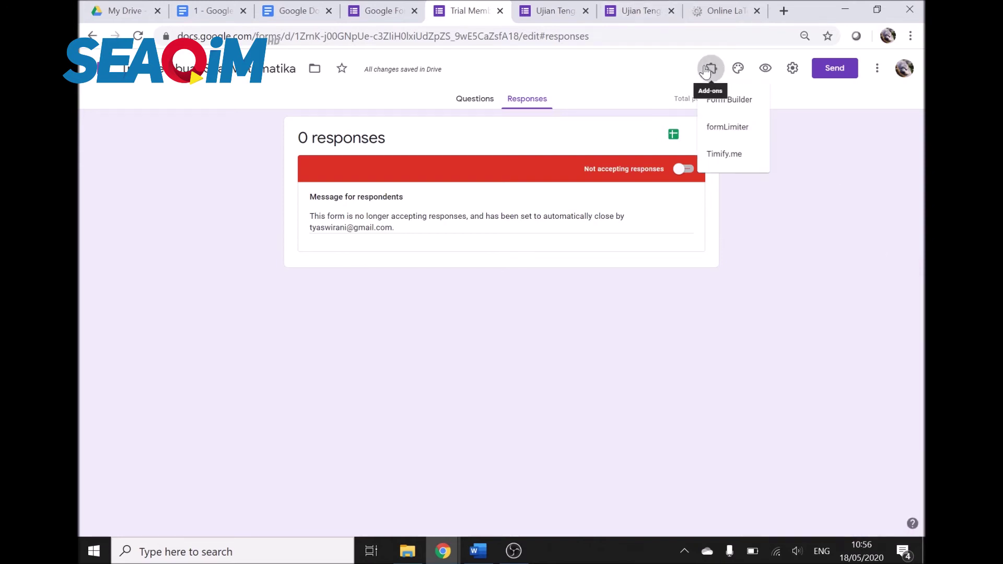
left_click(683, 168)
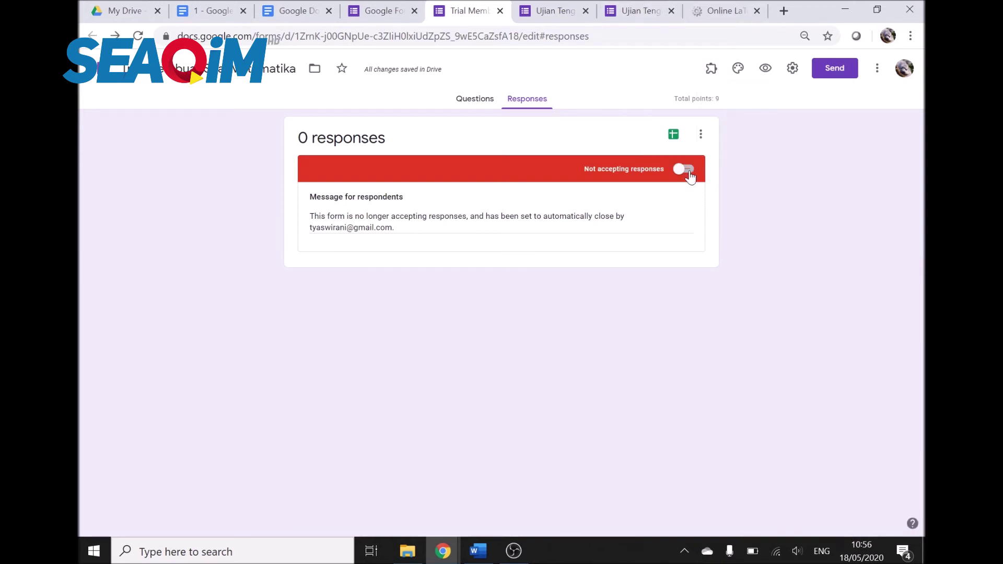
Step: Open the Timify.me configuration panel from Add-ons and close the two extra exam tabs
left_click(709, 72)
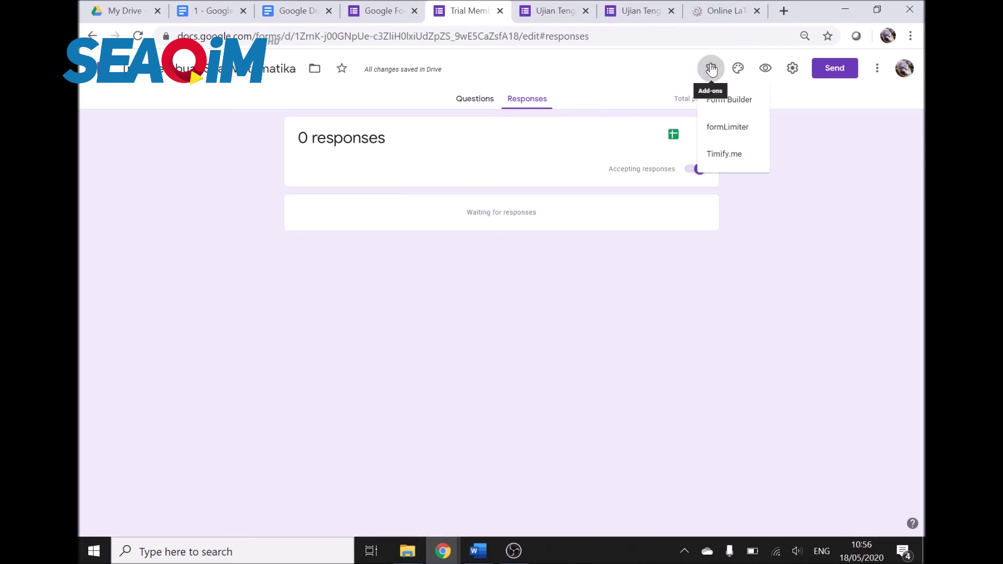
left_click(729, 156)
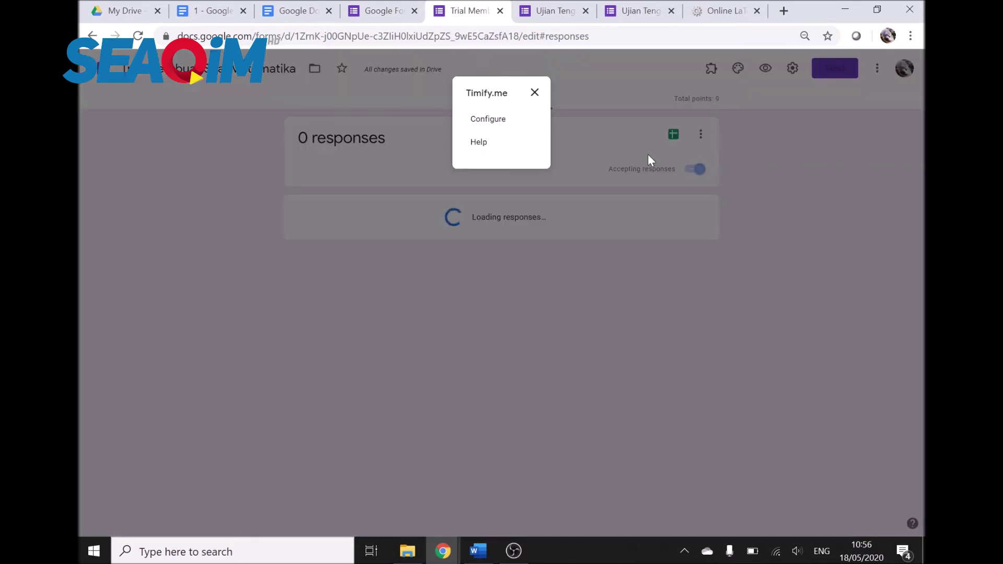
left_click(586, 12)
left_click(586, 11)
left_click(503, 120)
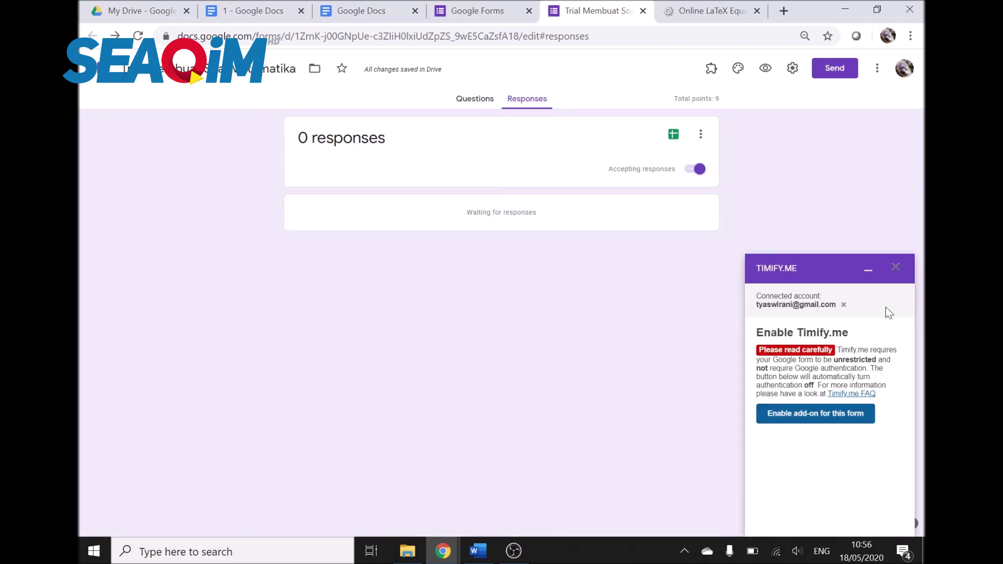
Step: Enable Timify.me for the exam form, then go to the Online LaTeX Equation Editor tab
left_click(815, 421)
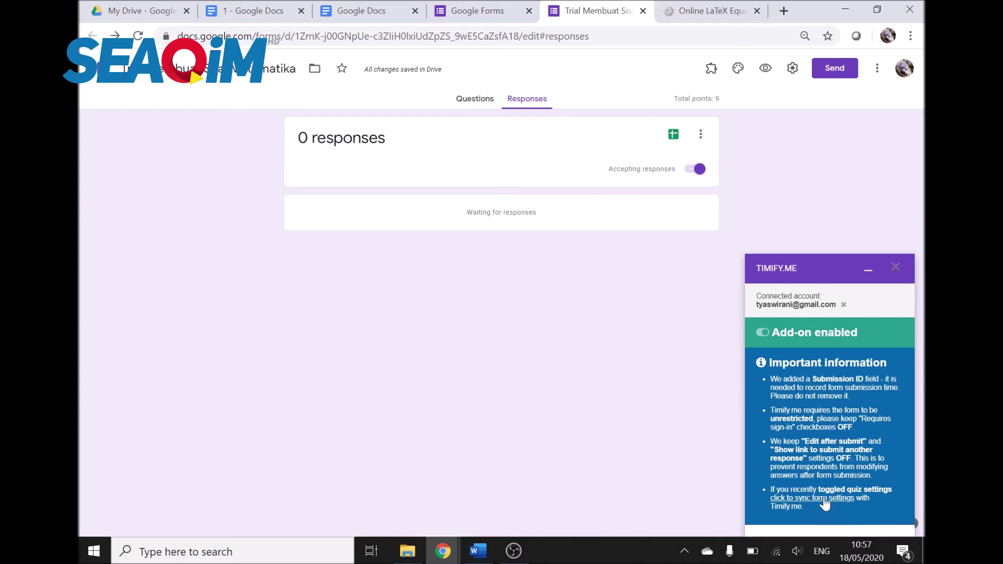
left_click(738, 10)
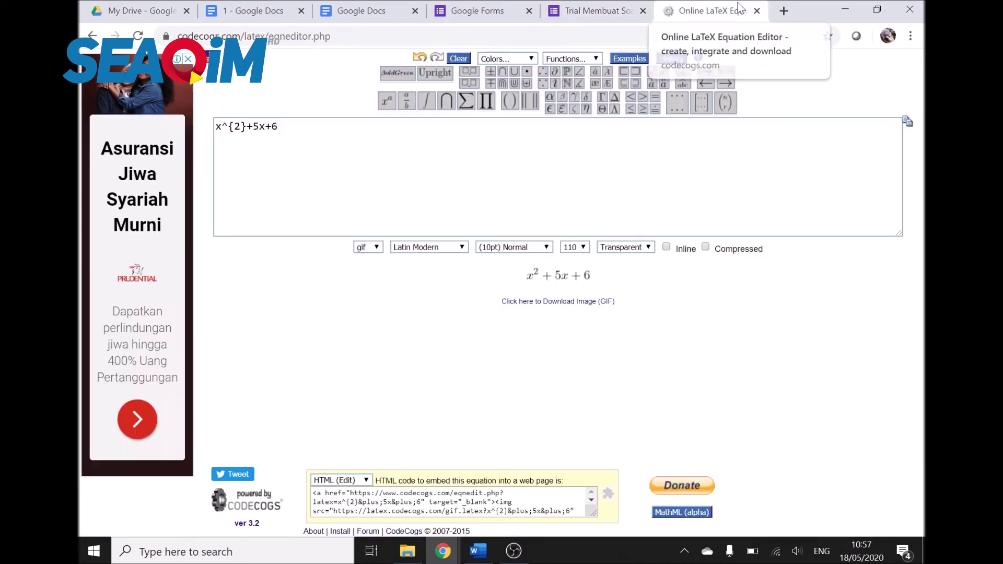
Step: Load the Timify.me dashboard at timify.me/app by entering timify in the address bar
left_click(692, 33)
type("timify")
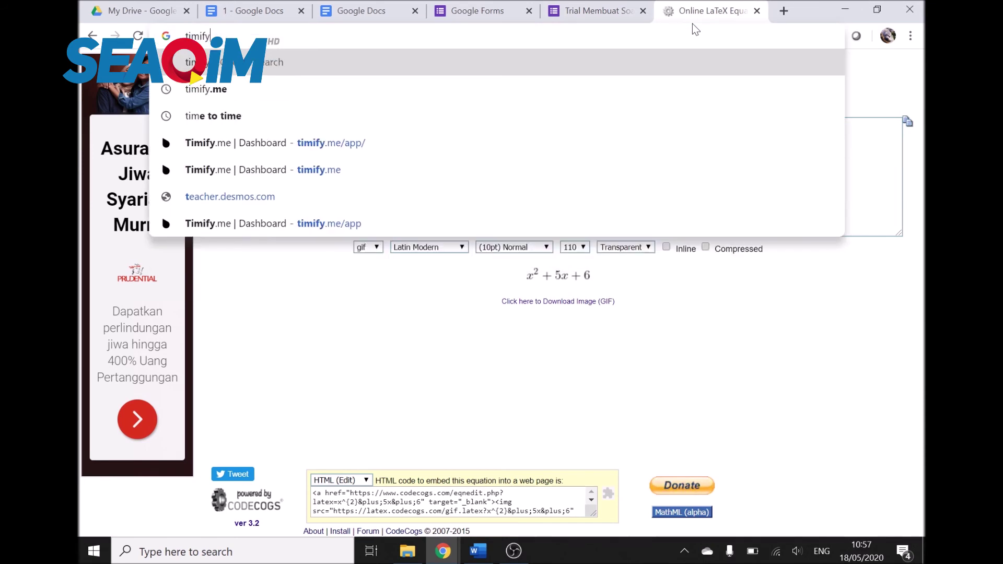
key("Return")
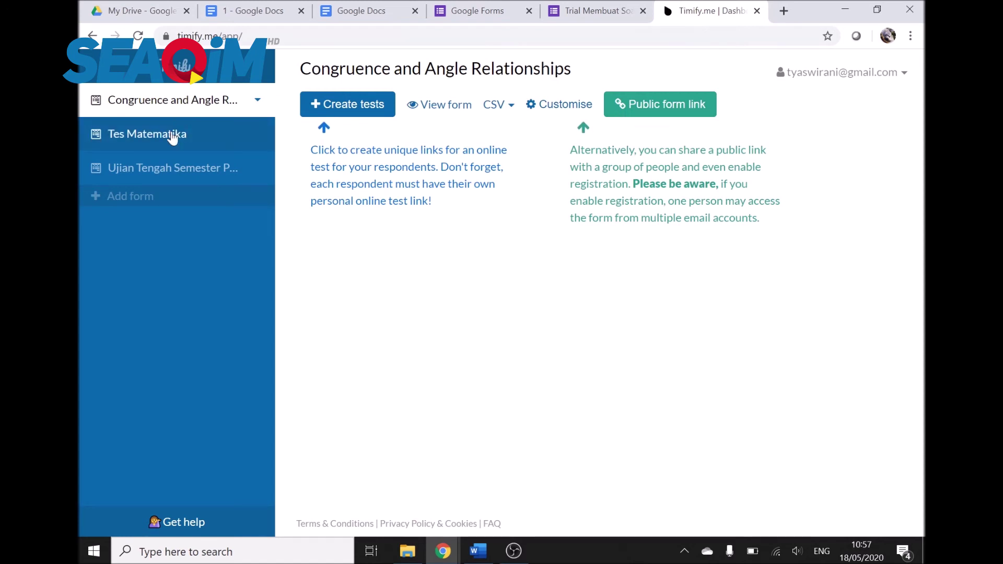
Step: Open the Create tests dialog for the Congruence and Angle Relationships form and enter timer duration 1
left_click(375, 111)
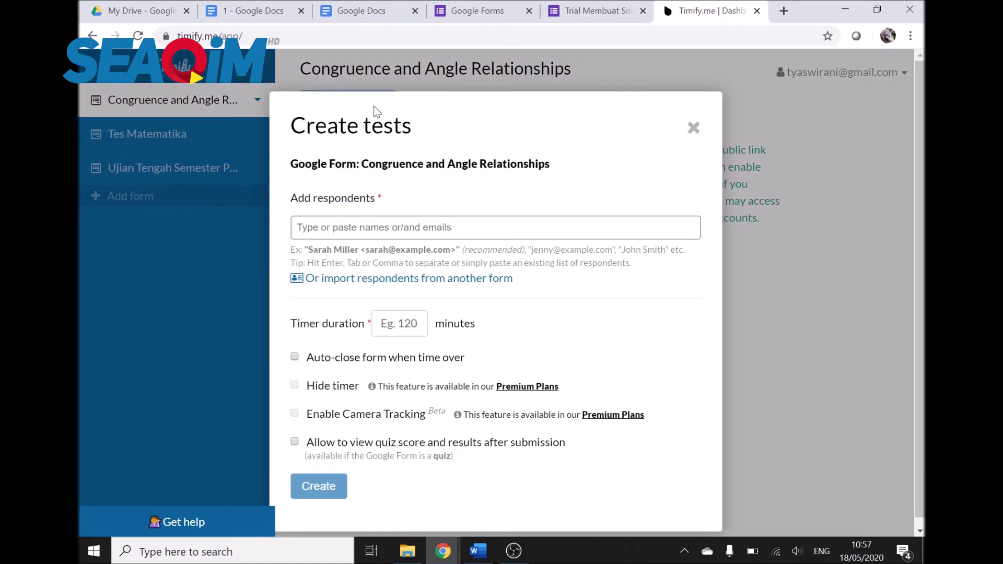
left_click(692, 128)
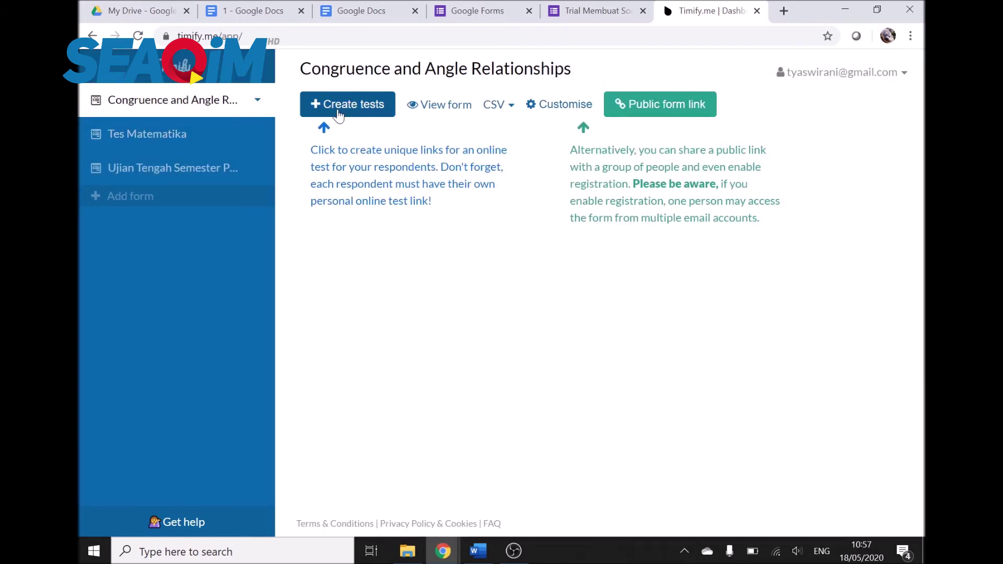
left_click(374, 115)
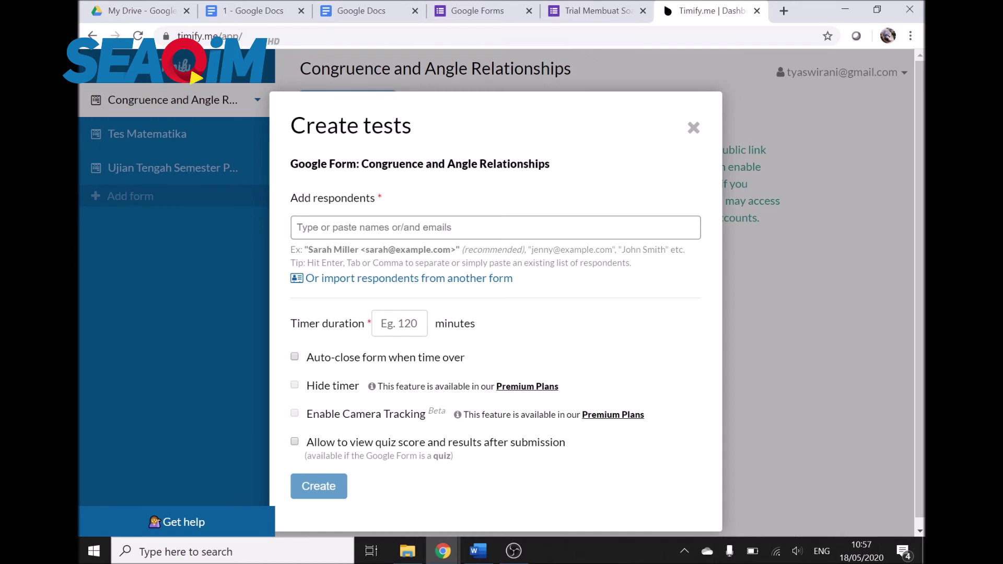
left_click(297, 227)
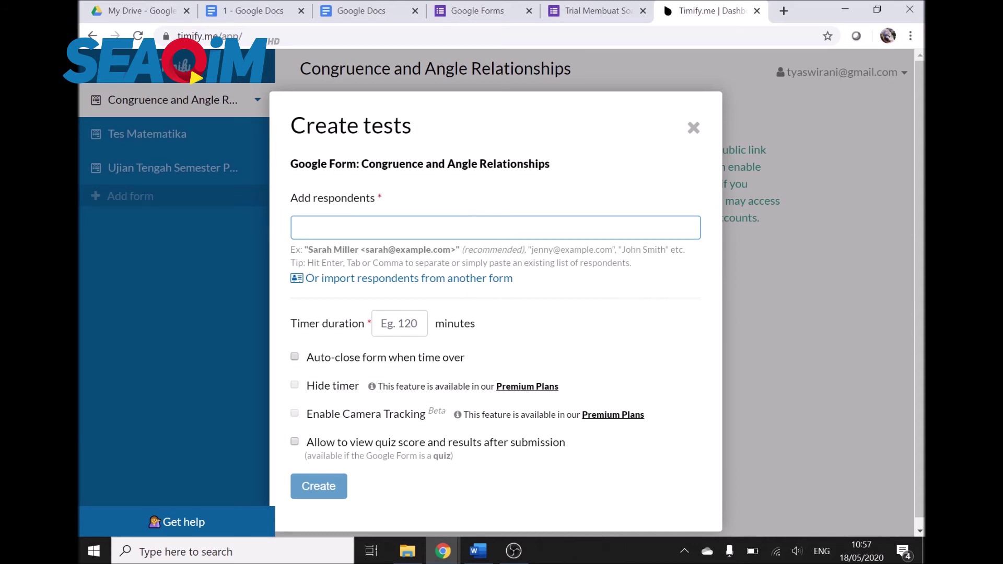
key("Tab")
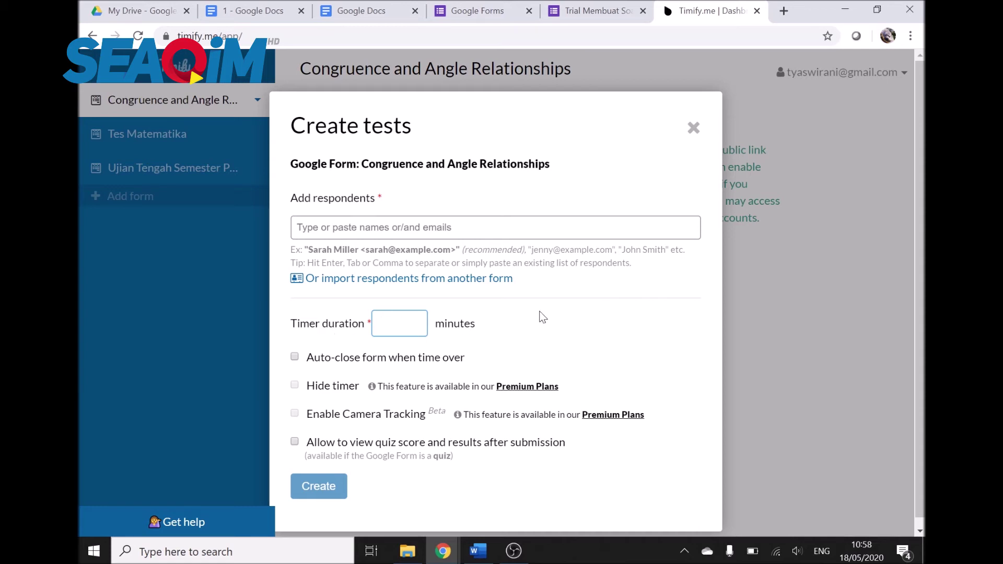
type("1")
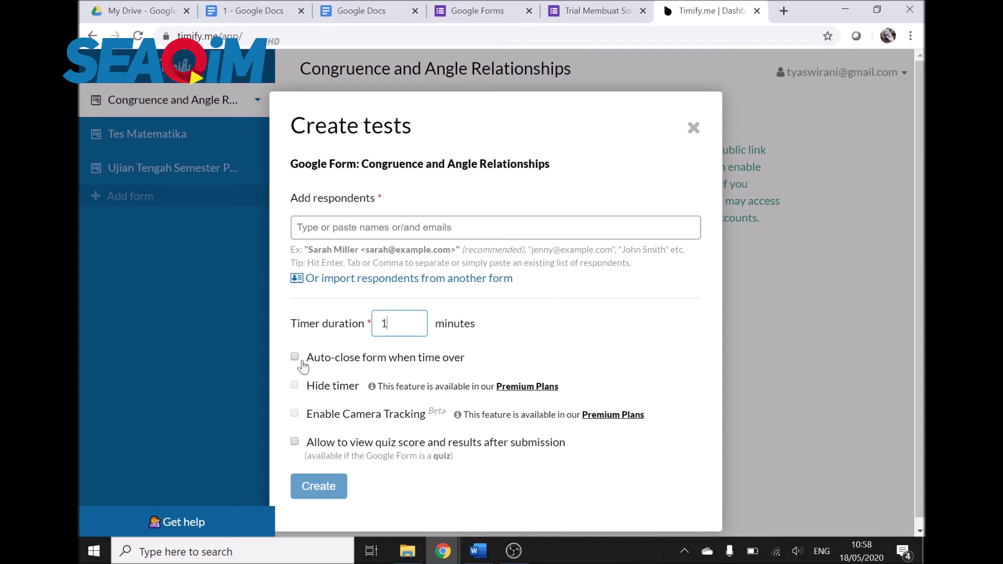
Step: Add one respondent's e-mail and create the 1-minute Congruence and Angle Relationships test
left_click(392, 228)
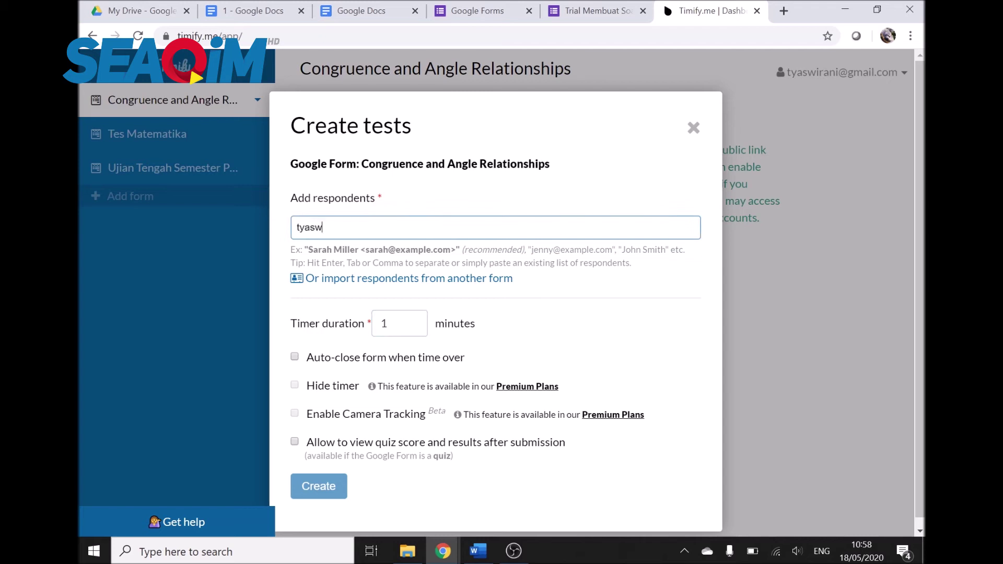
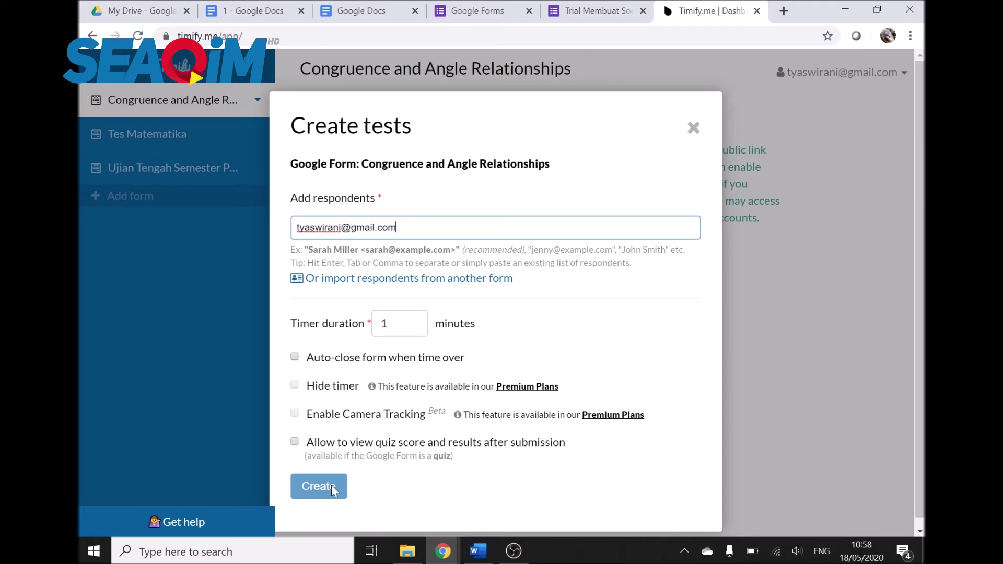
key("Return")
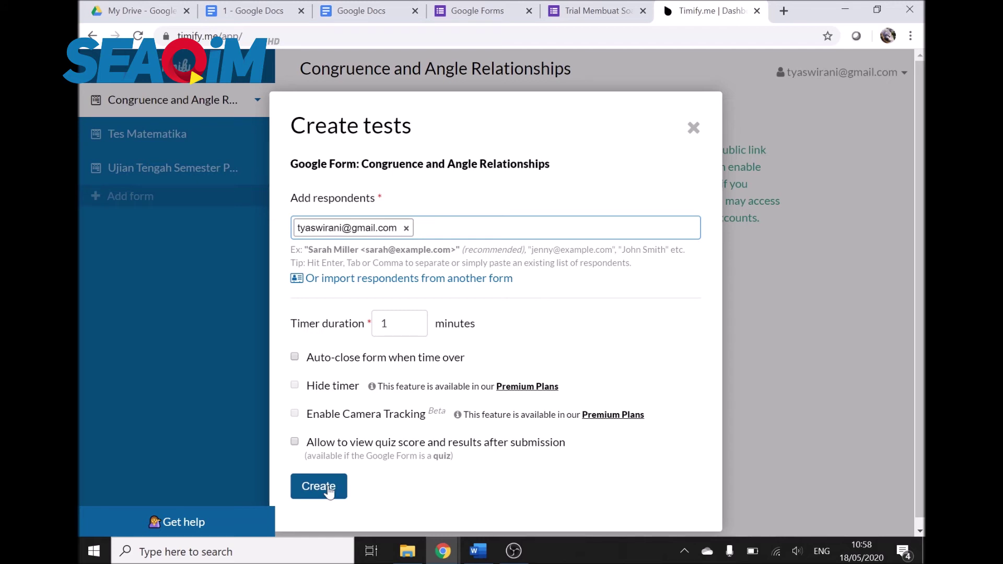
left_click(319, 487)
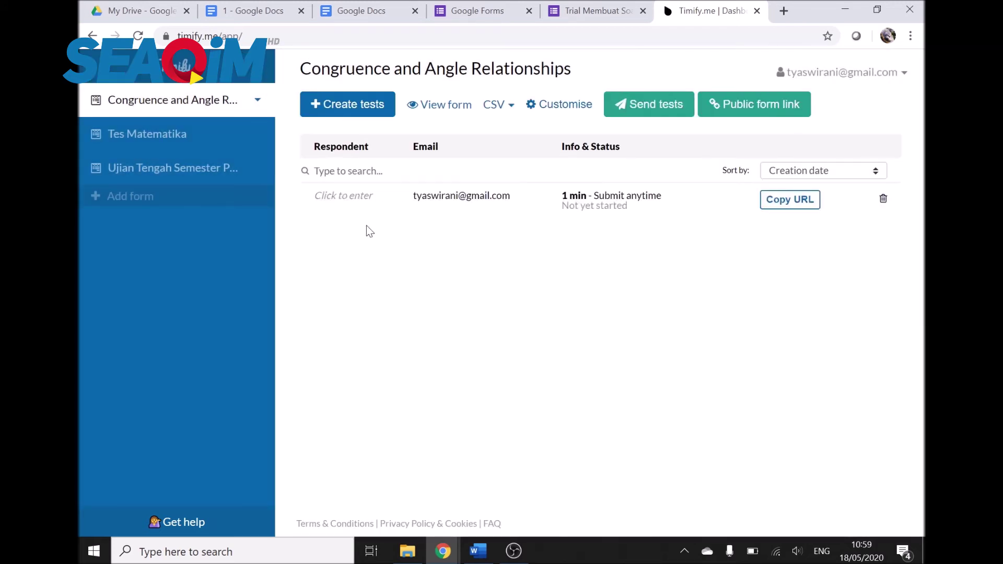
Step: Select Tes Matematika, view the Import Google Form instructions and open Google Forms in a new tab
left_click(331, 203)
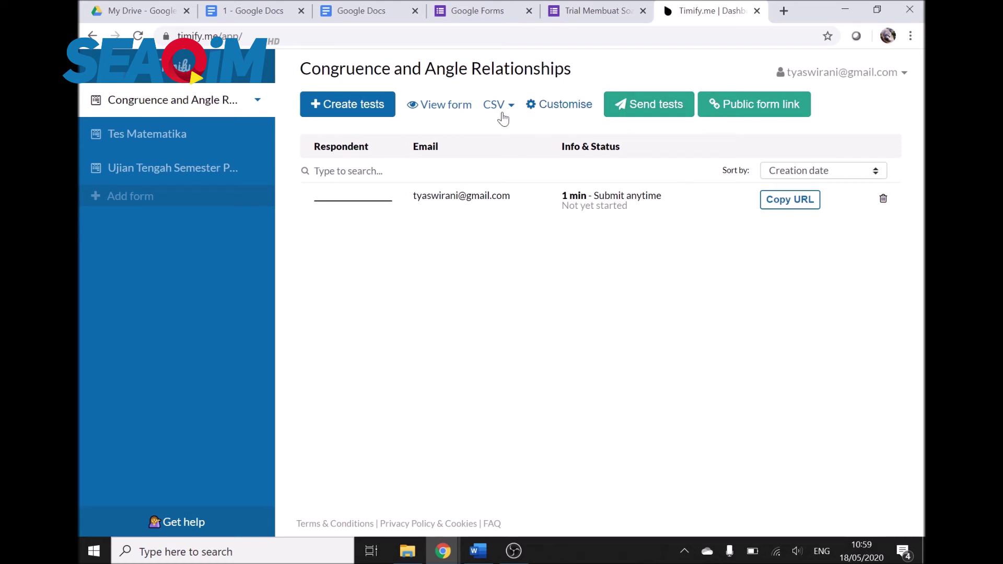
left_click(183, 137)
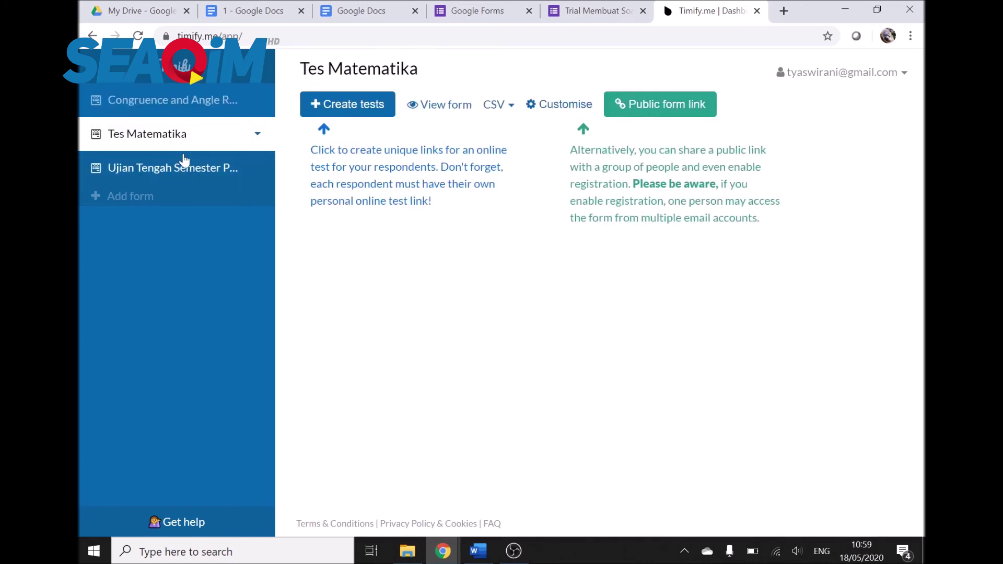
left_click(164, 201)
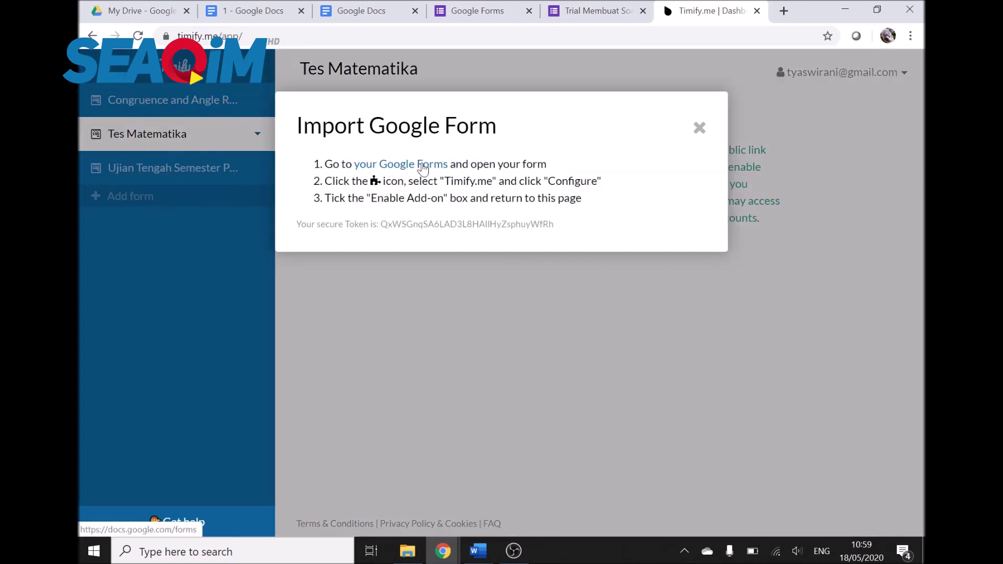
left_click(422, 166)
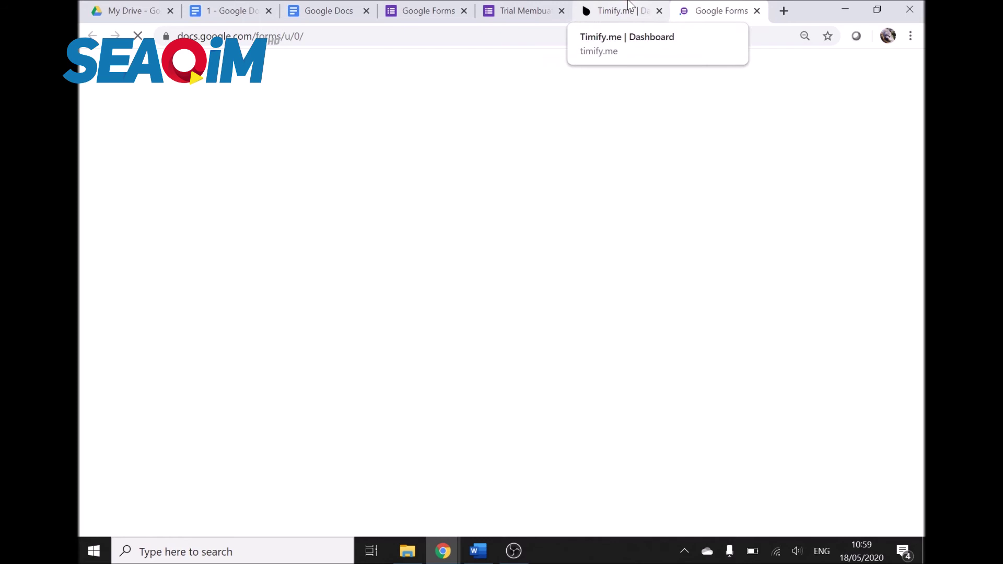
left_click(615, 8)
left_click(697, 128)
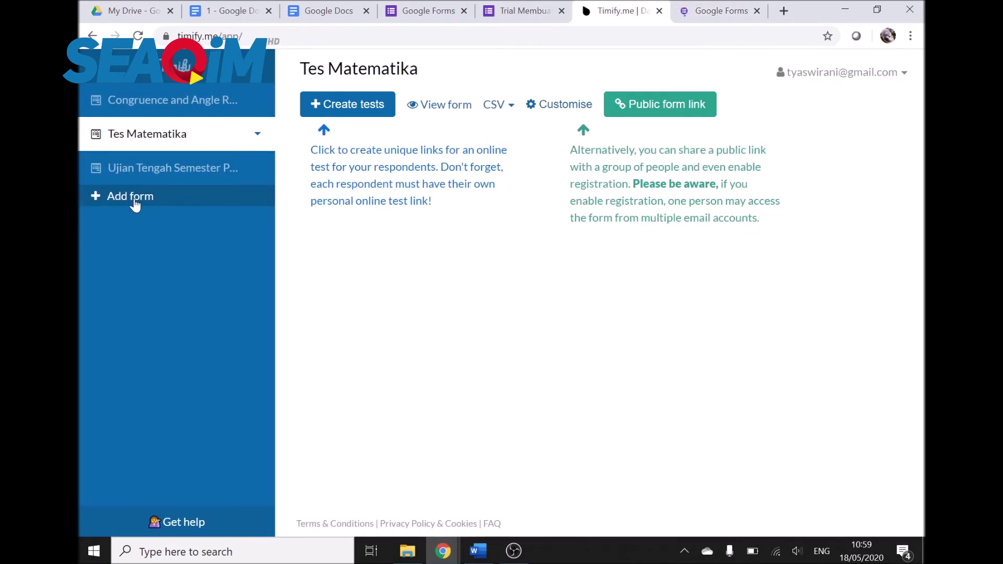
Step: Reopen the import instructions and forms list, then settle on the Tes Matematika form
left_click(134, 206)
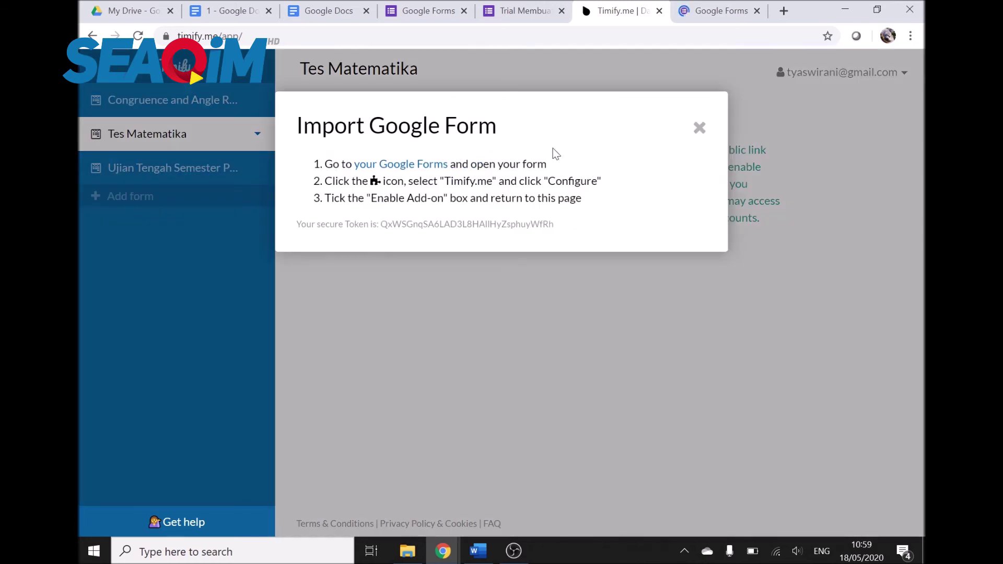
left_click(404, 170)
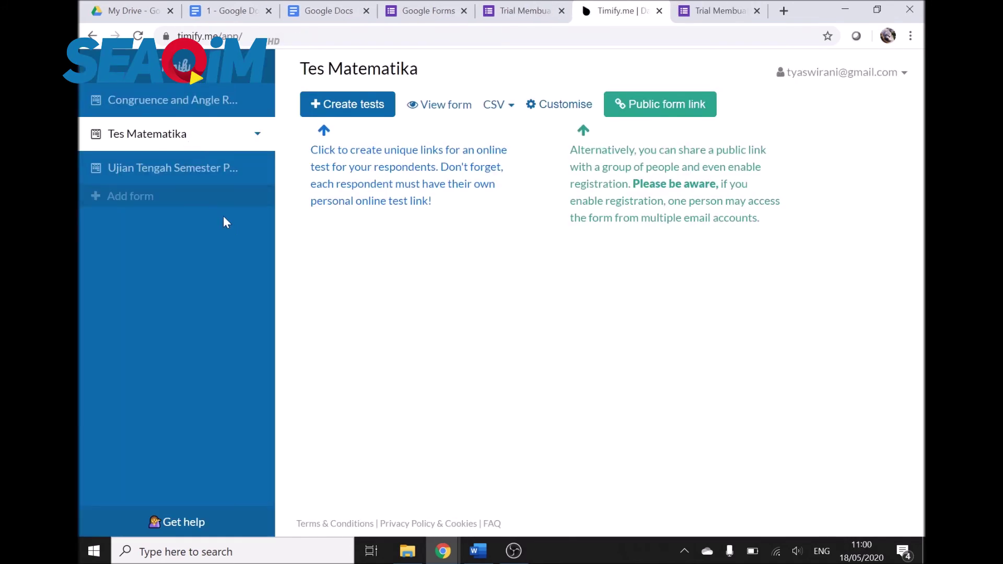
left_click(179, 167)
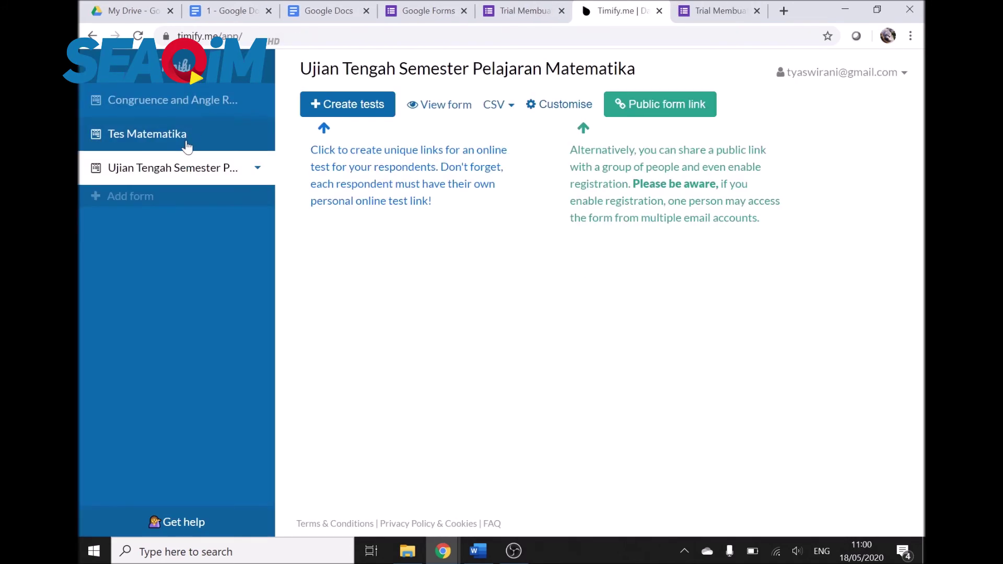
left_click(187, 145)
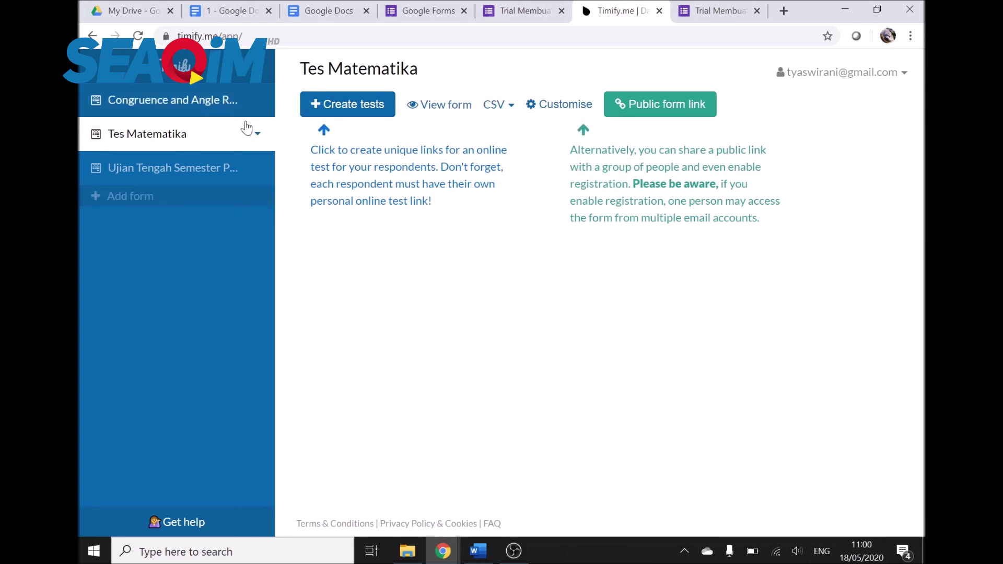
left_click(227, 106)
left_click(217, 133)
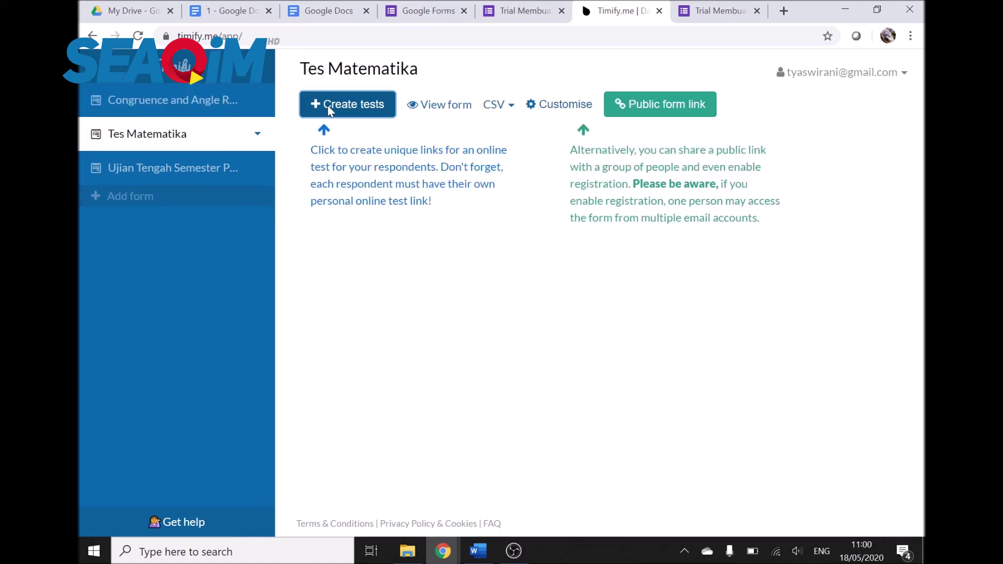
Step: Create a Tes Matematika test for one respondent's e-mail with a 1-minute timer
left_click(328, 105)
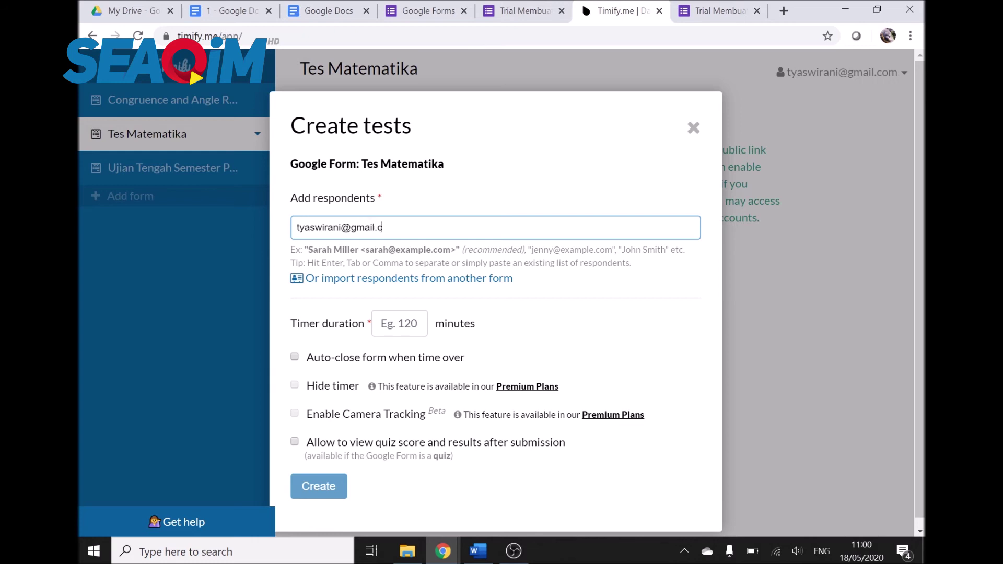
key("Return")
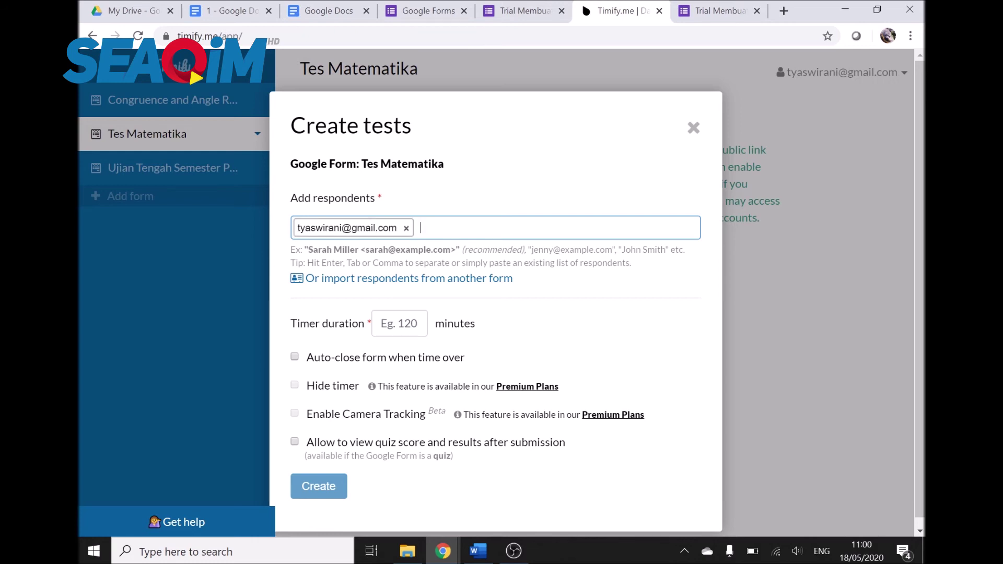
left_click(426, 326)
type("5")
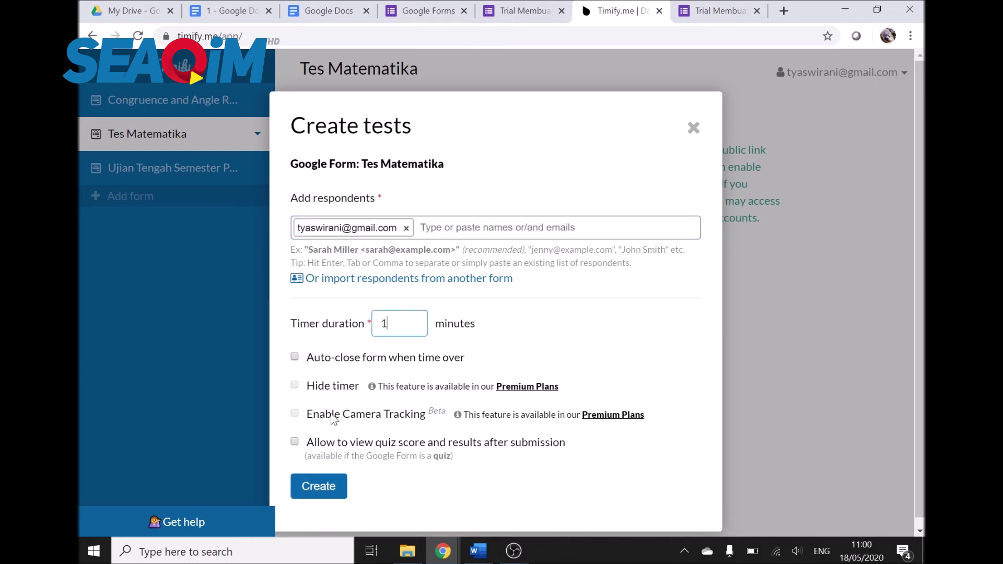
left_click(319, 485)
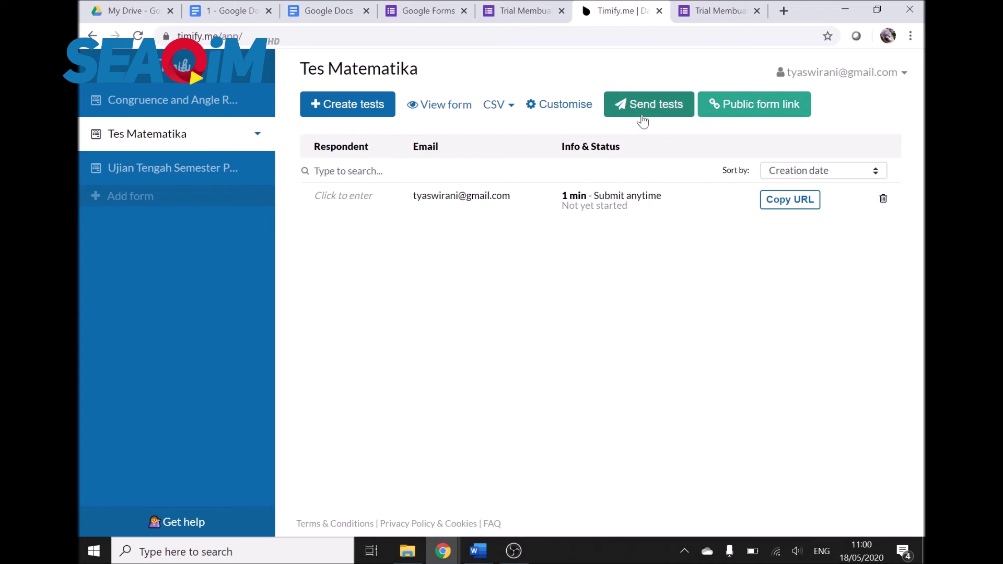
left_click(433, 110)
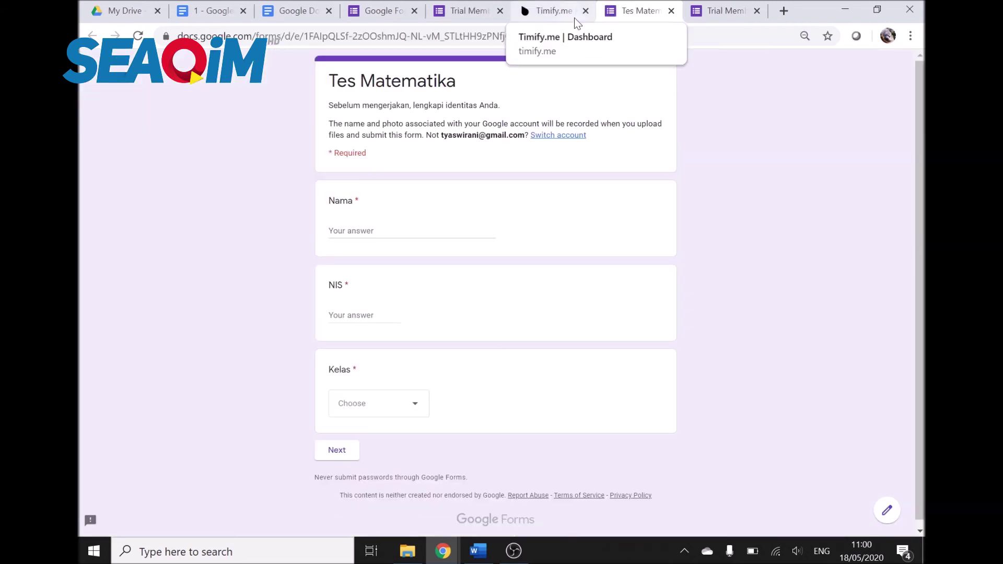
left_click(671, 12)
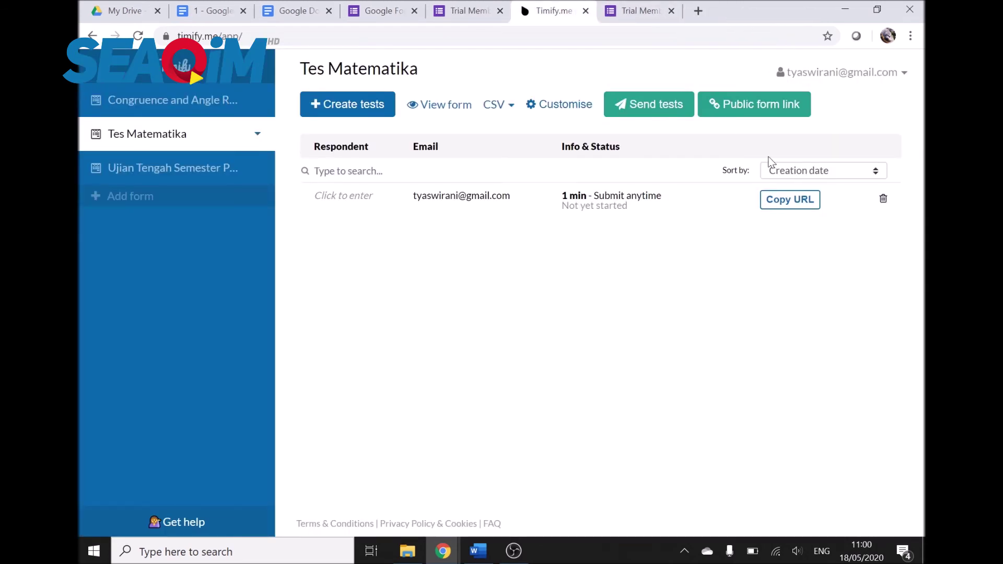
left_click(547, 110)
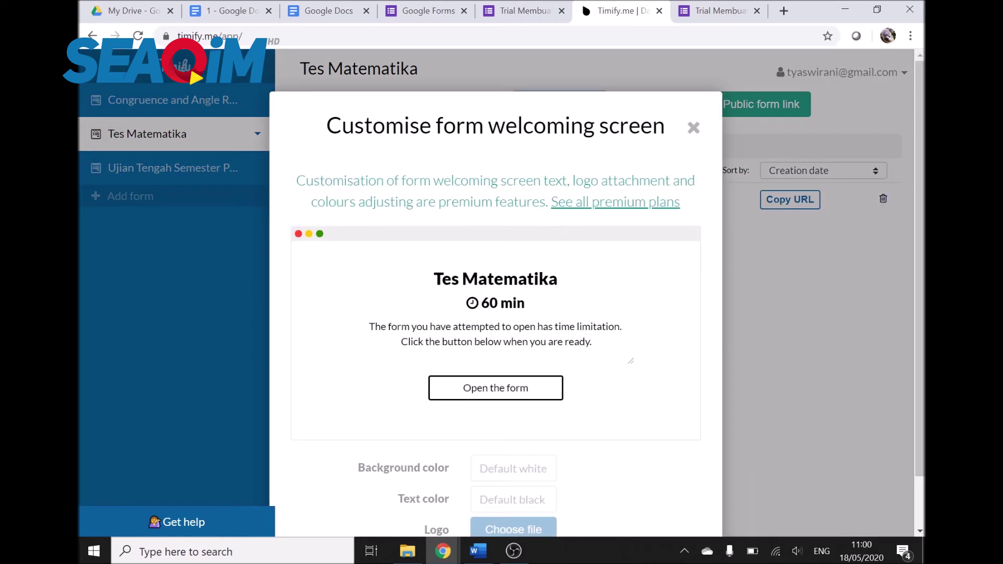
scroll(601, 243, "down", 2)
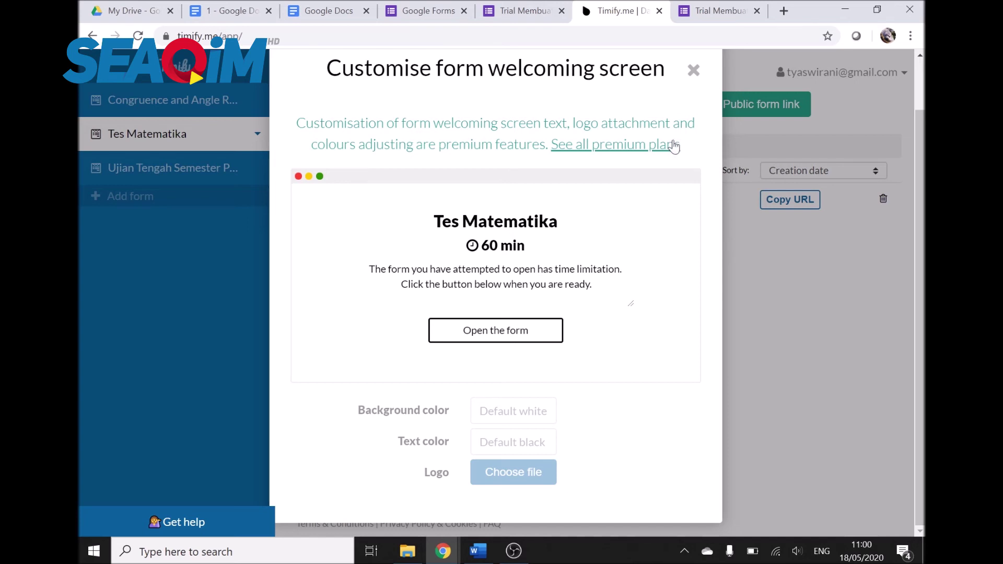
left_click(694, 70)
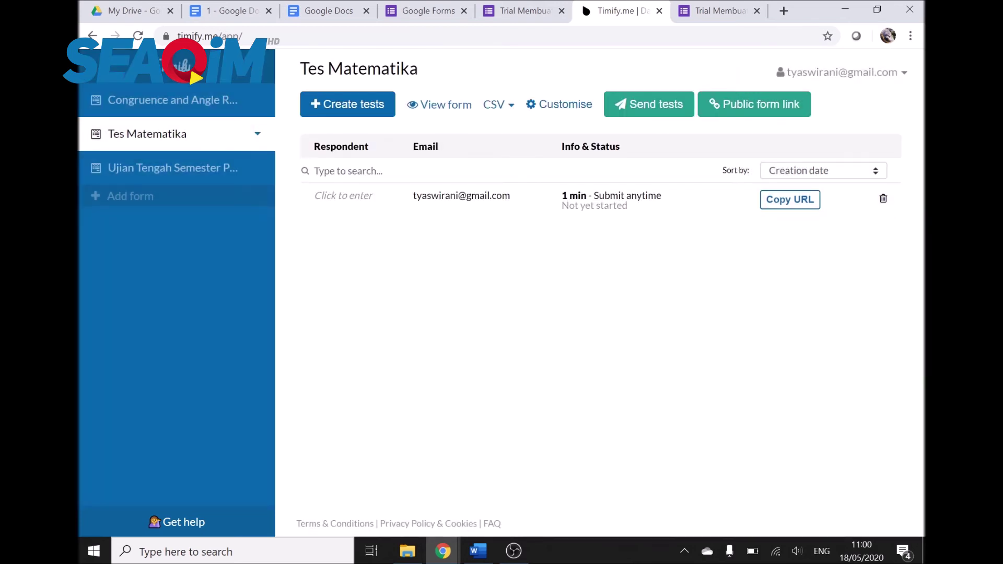
Step: Copy the respondent's test link, load it in a new tab and open the timed form
left_click(350, 198)
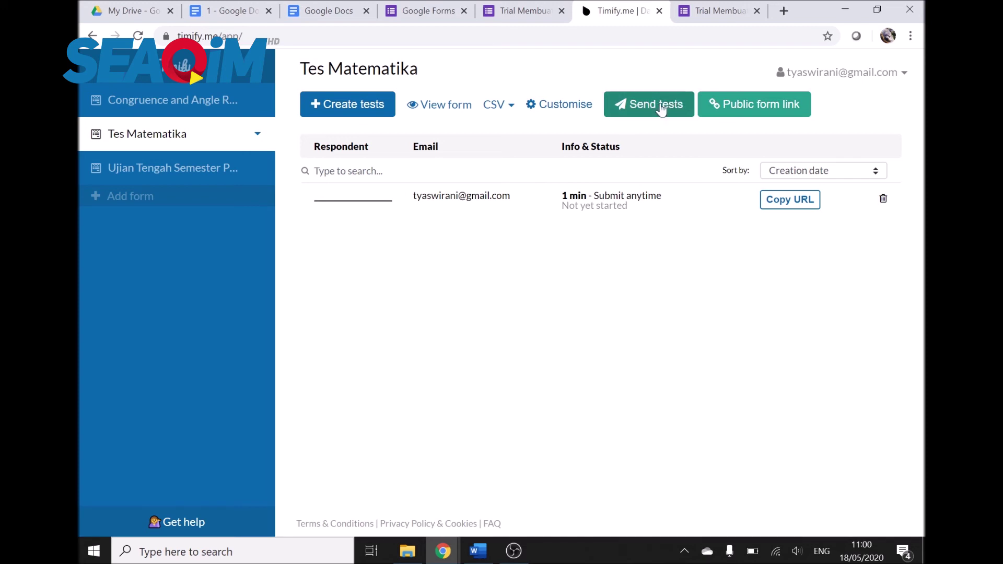
left_click(765, 201)
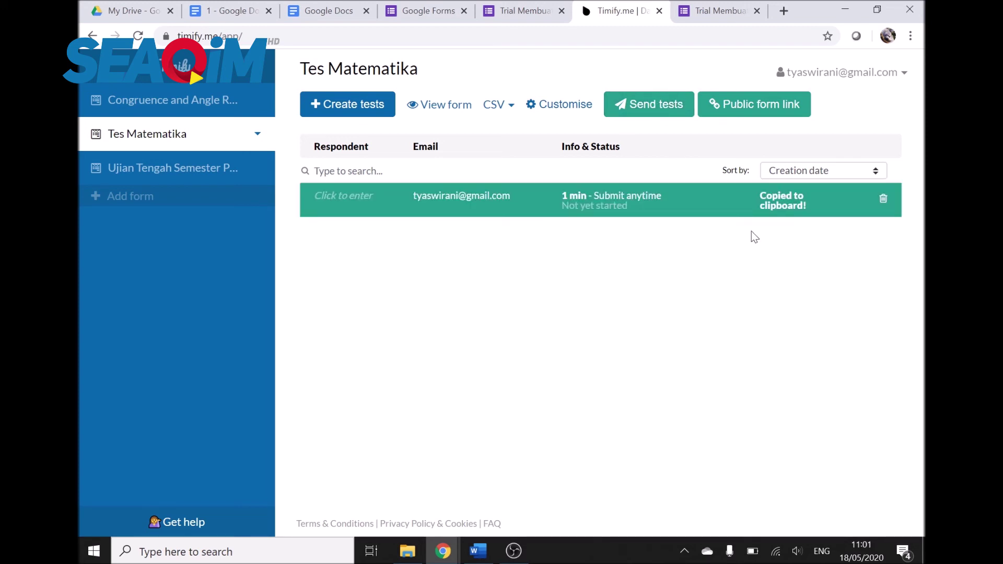
key("ctrl+t")
key("ctrl+v")
key("Return")
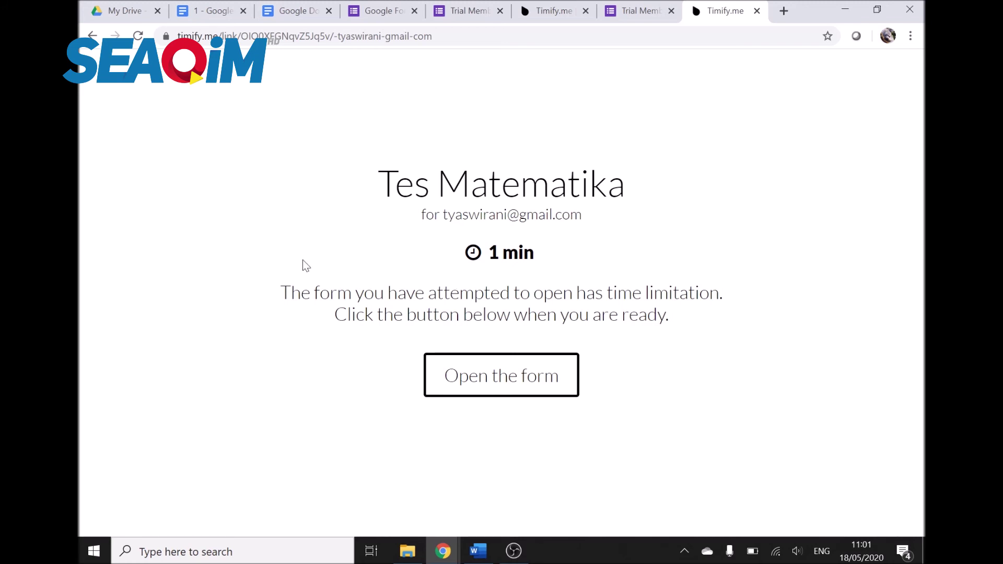
left_click(525, 376)
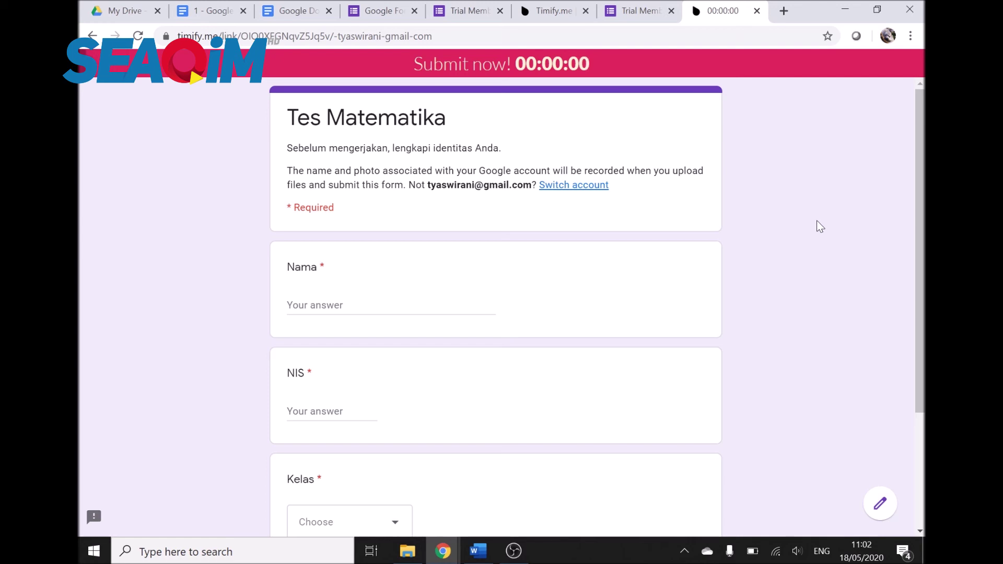
Step: Enter name 'a', NIS '1' and class 9A, then continue to the exam questions
scroll(816, 220, "down", 3)
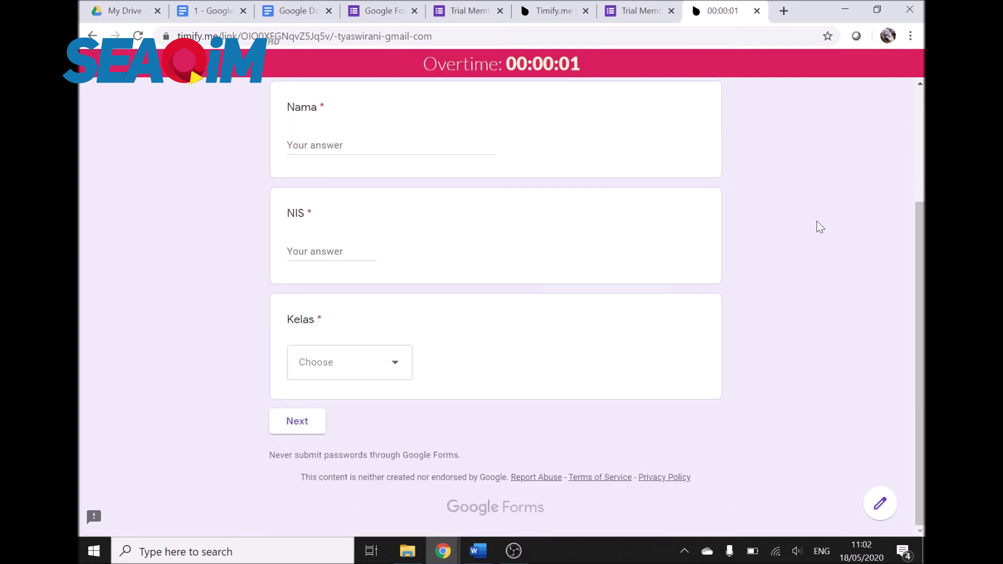
scroll(359, 188, "up", 3)
left_click(392, 305)
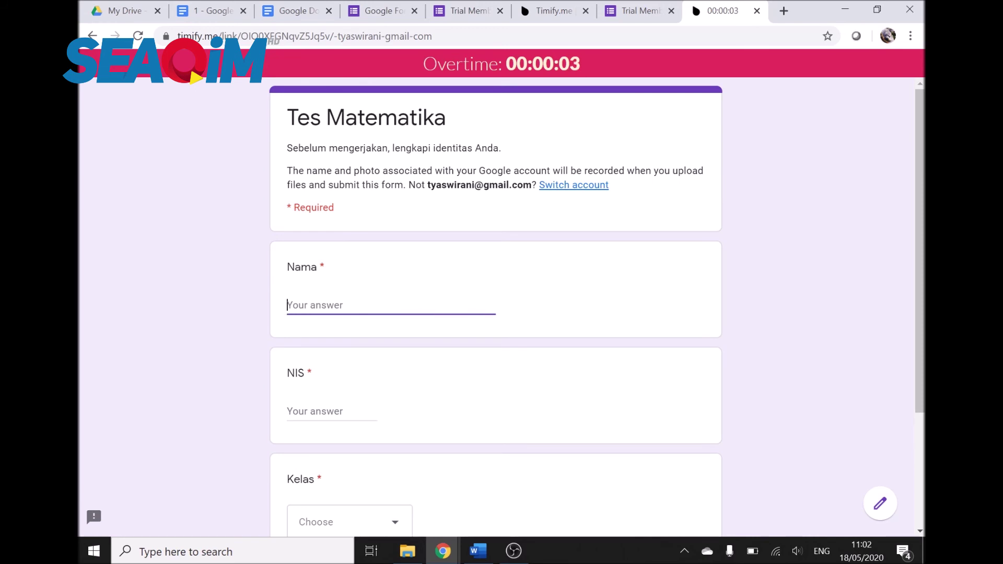
type("a")
left_click(313, 411)
type("1")
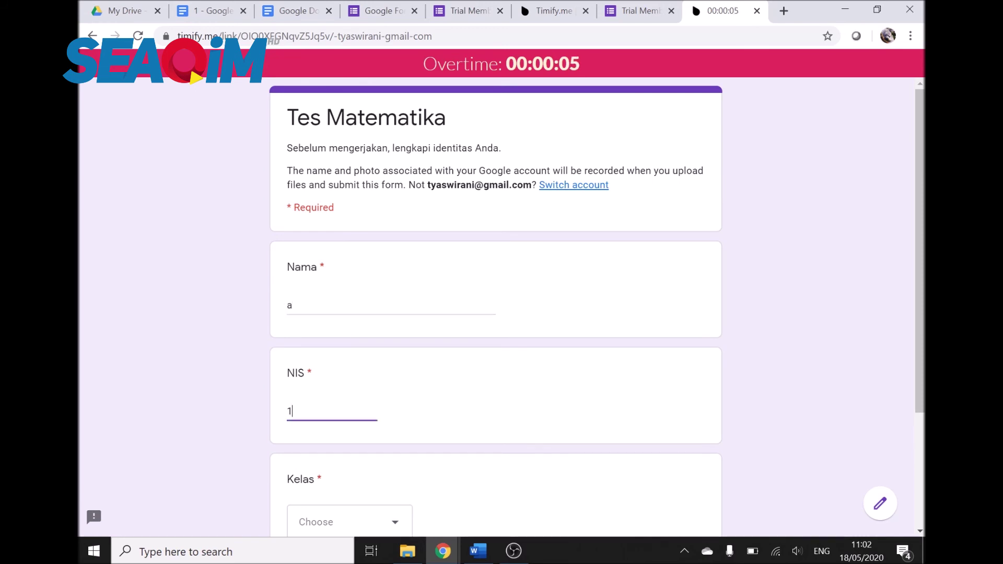
scroll(338, 402, "down", 3)
left_click(336, 366)
left_click(336, 405)
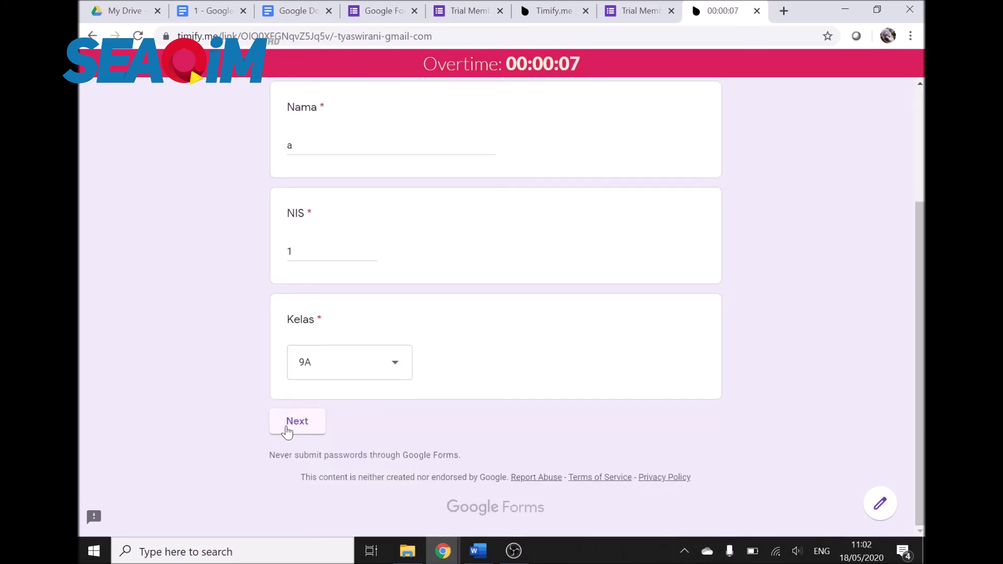
left_click(288, 427)
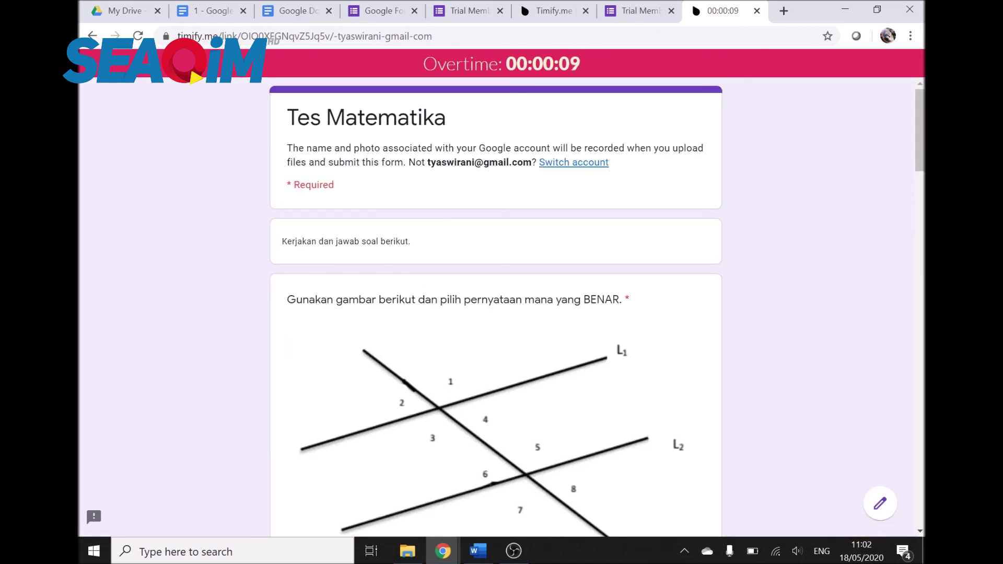
Step: Scroll through the exam questions and return to the Timify.me dashboard
scroll(502, 251, "down", 20)
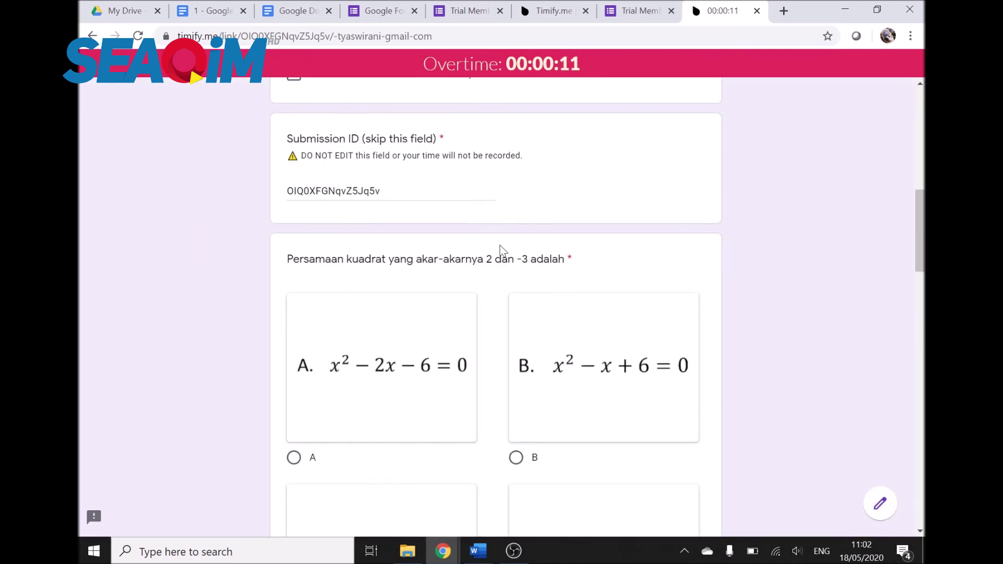
scroll(500, 251, "down", 10)
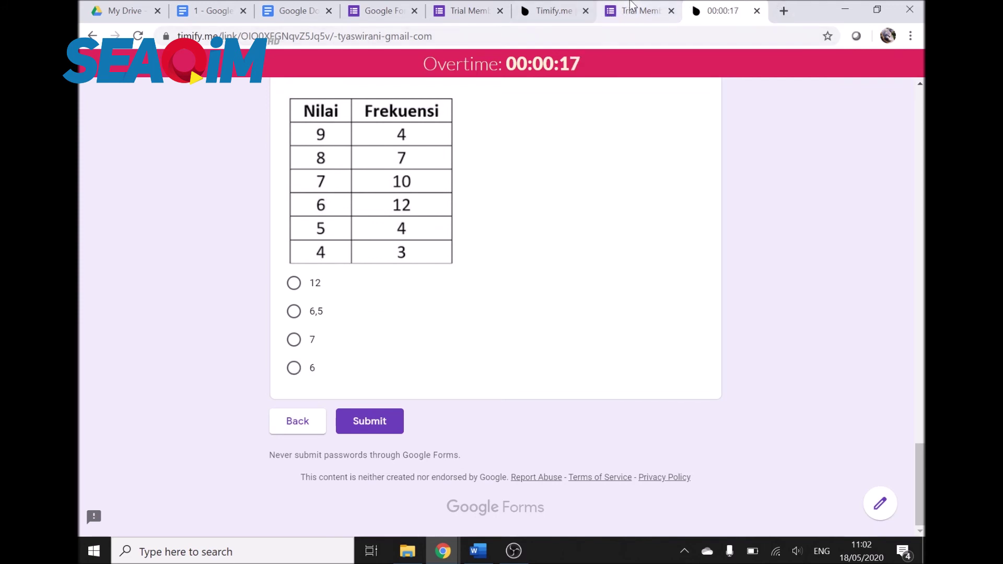
left_click(569, 5)
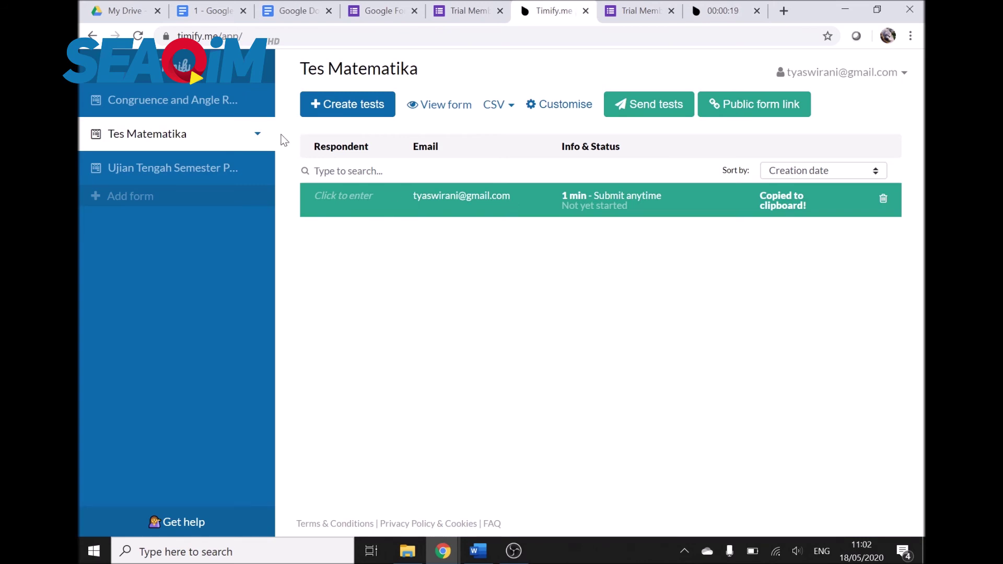
Step: Delete the existing test from the Congruence and Angle Relationships form
left_click(256, 135)
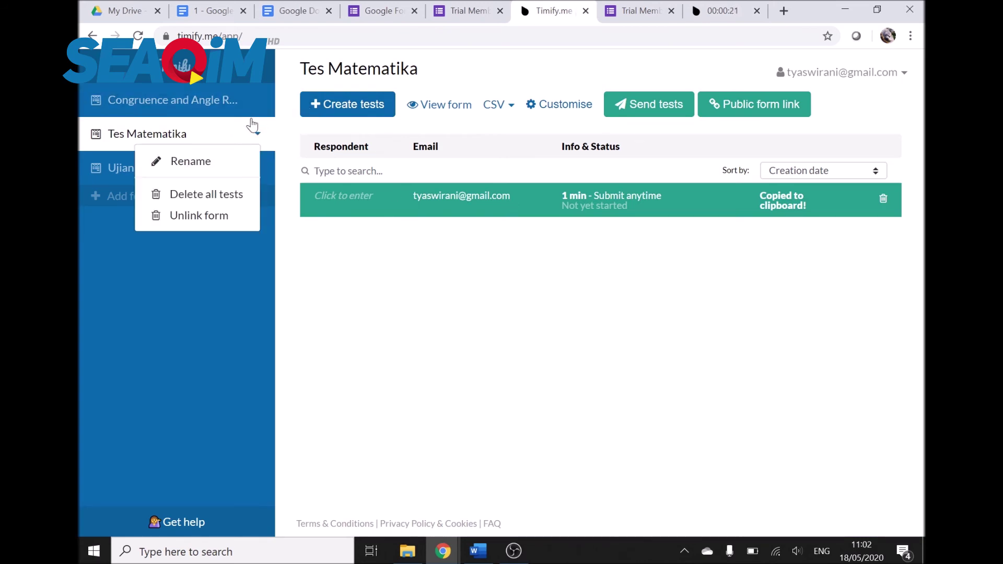
left_click(222, 104)
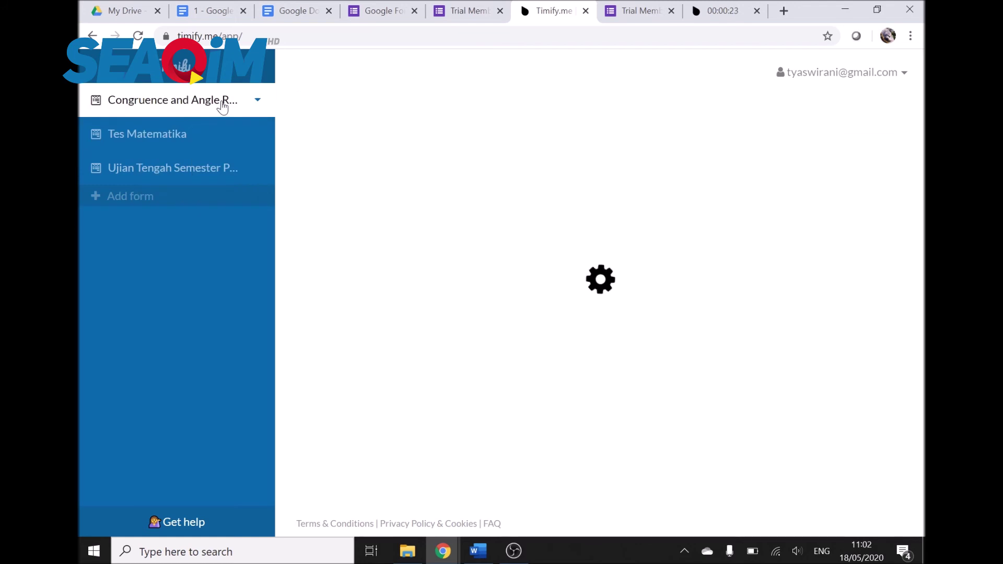
left_click(882, 199)
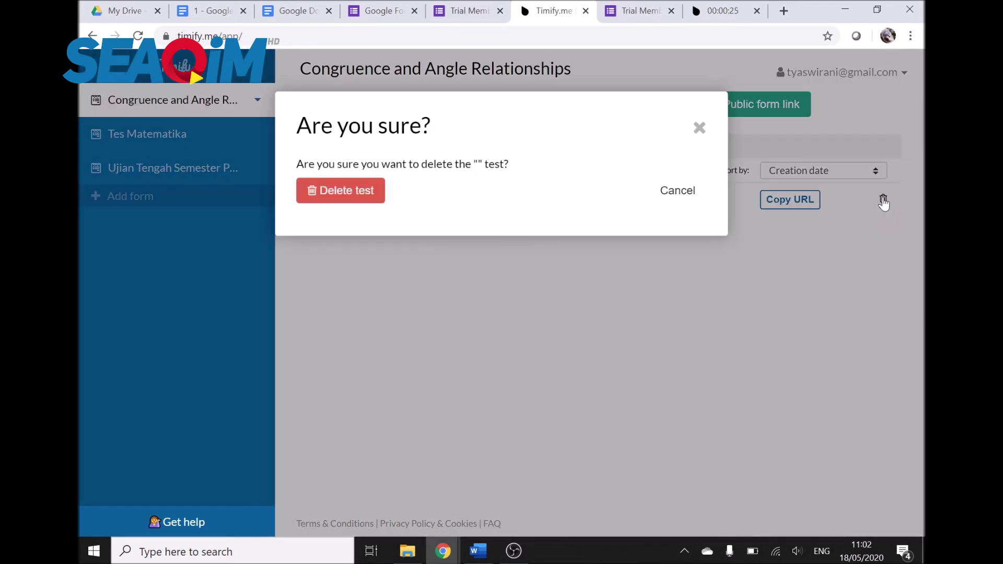
left_click(329, 196)
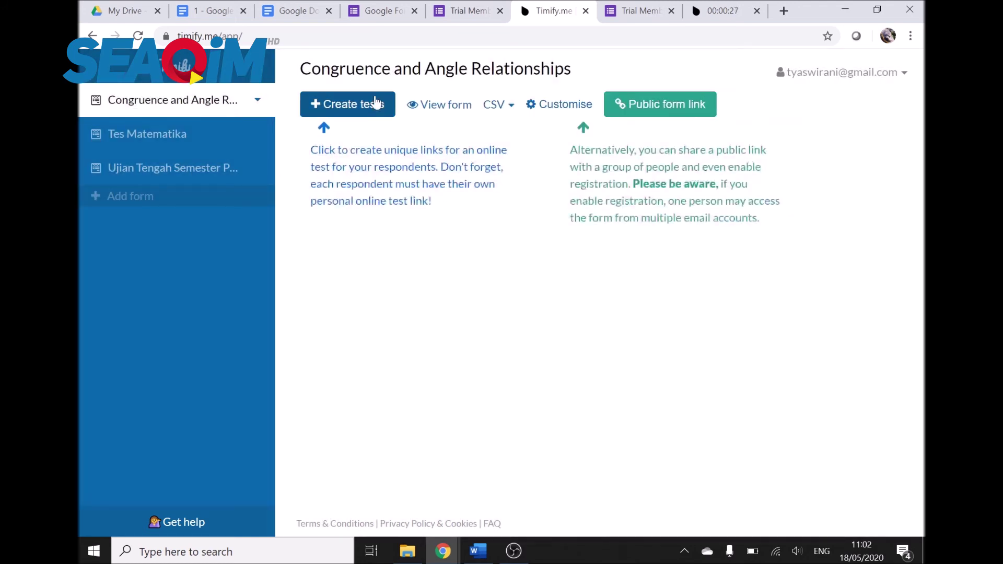
Step: Start new tests with auto-close on time-out, then return to the exam timer page
left_click(370, 104)
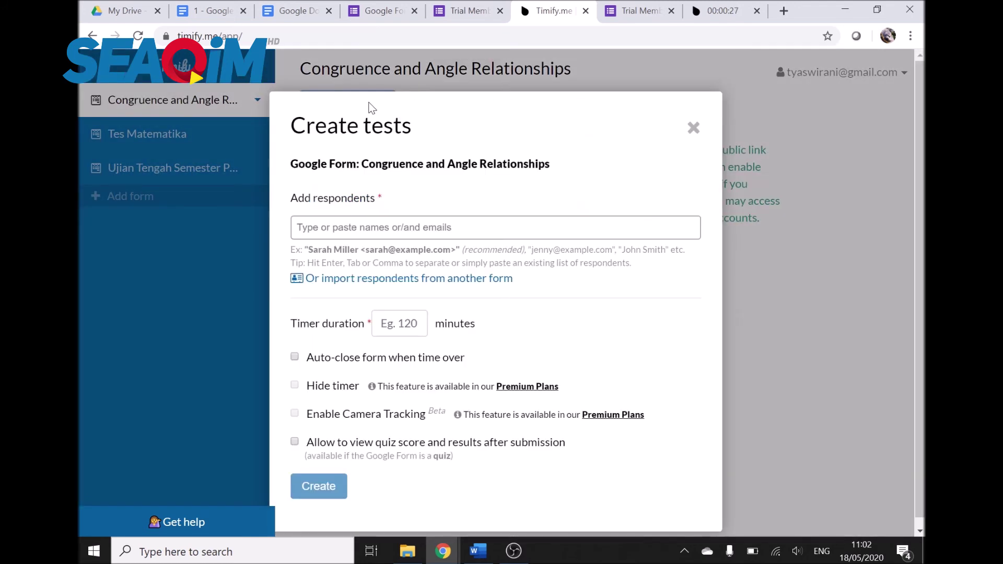
left_click(295, 358)
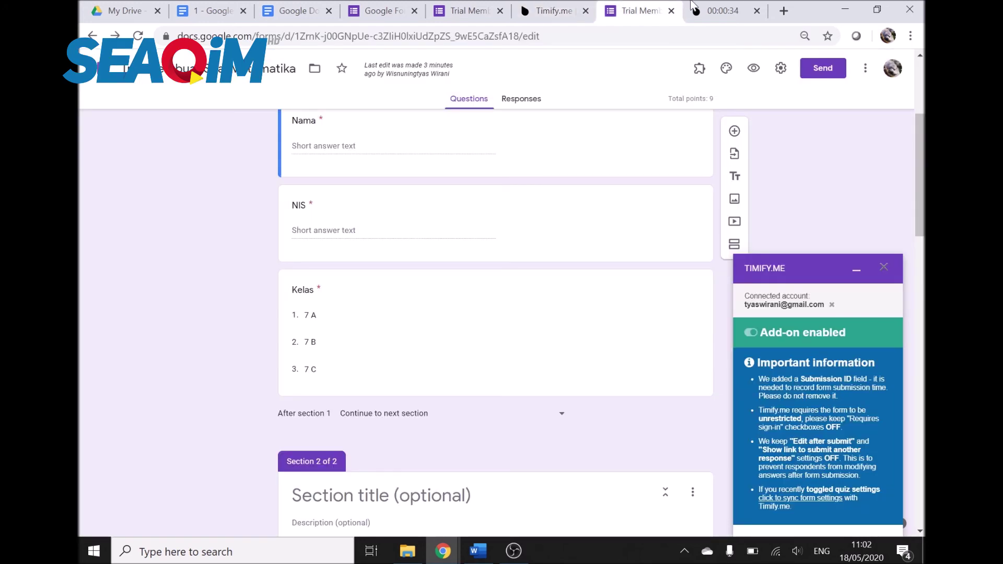
scroll(634, 191, "up", 5)
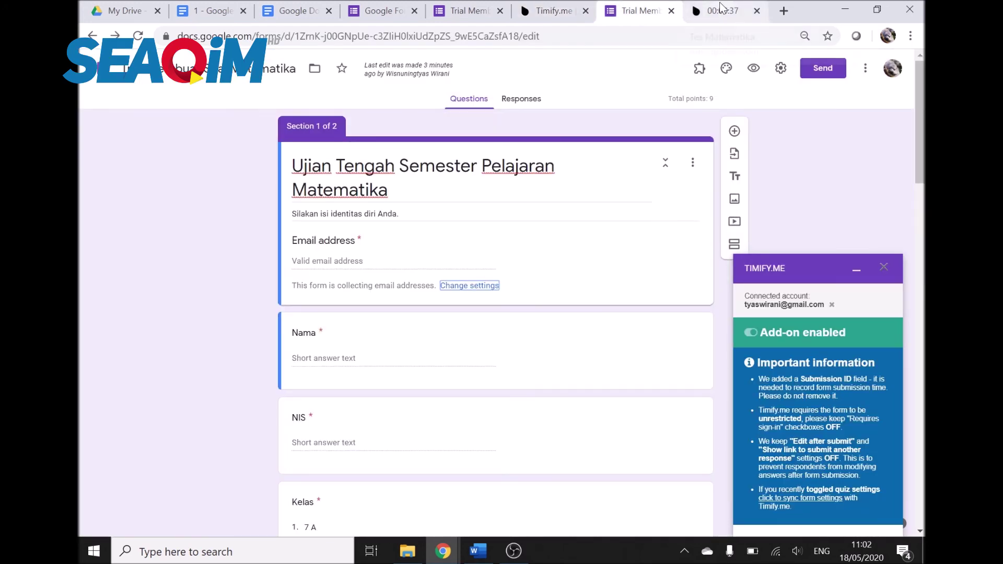
left_click(554, 11)
left_click(649, 10)
left_click(721, 11)
Step: Check the form editor, the exam timer page and the form's responses page
left_click(640, 10)
left_click(591, 8)
left_click(467, 10)
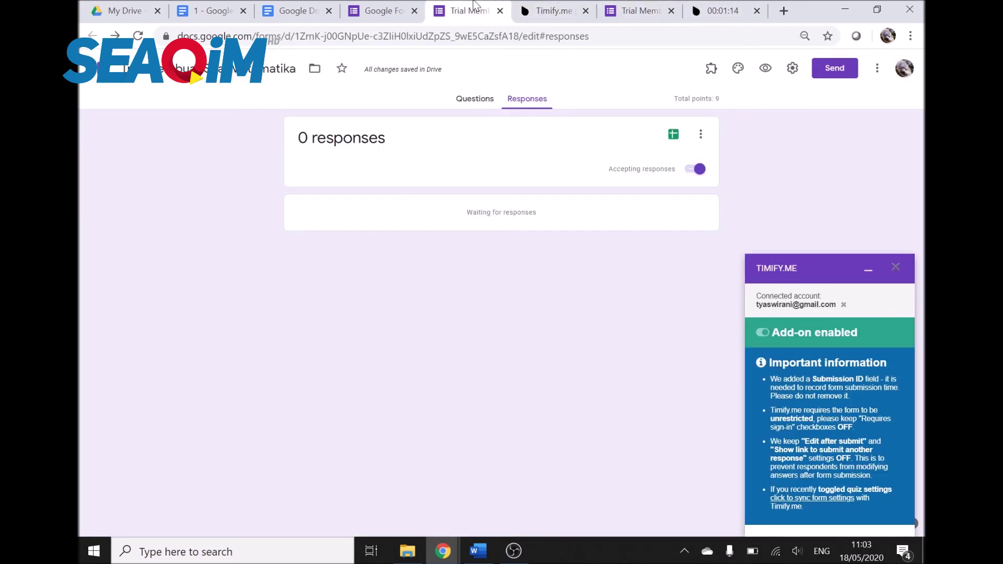
Step: Open the Online Learning presentation from Desktop > Google Forms in File Explorer
left_click(408, 551)
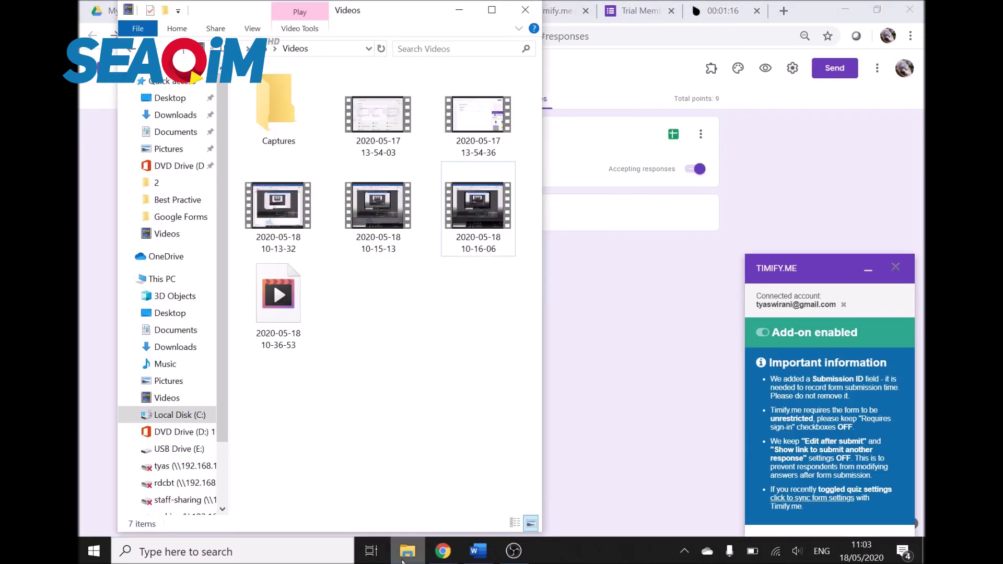
left_click(200, 97)
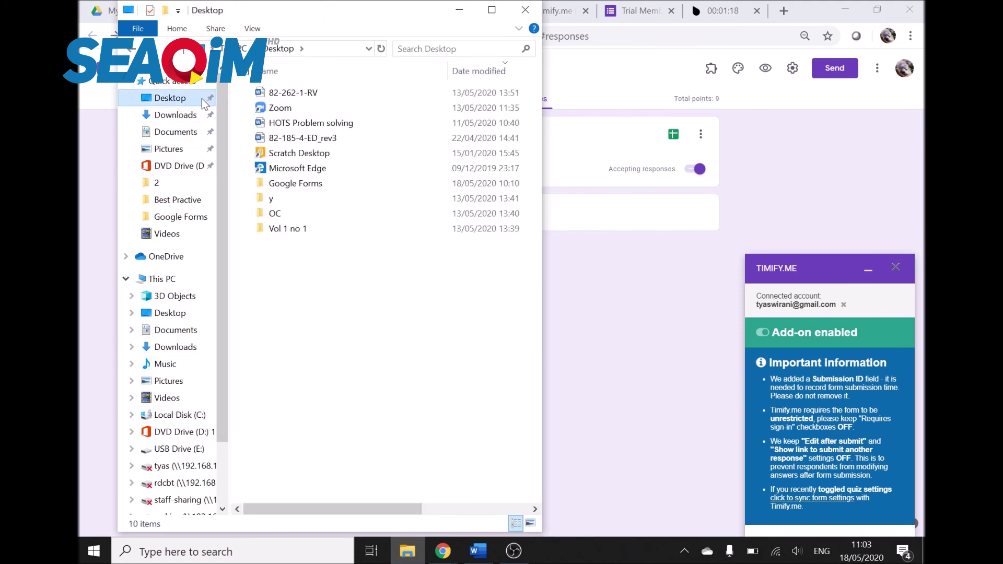
double_click(303, 183)
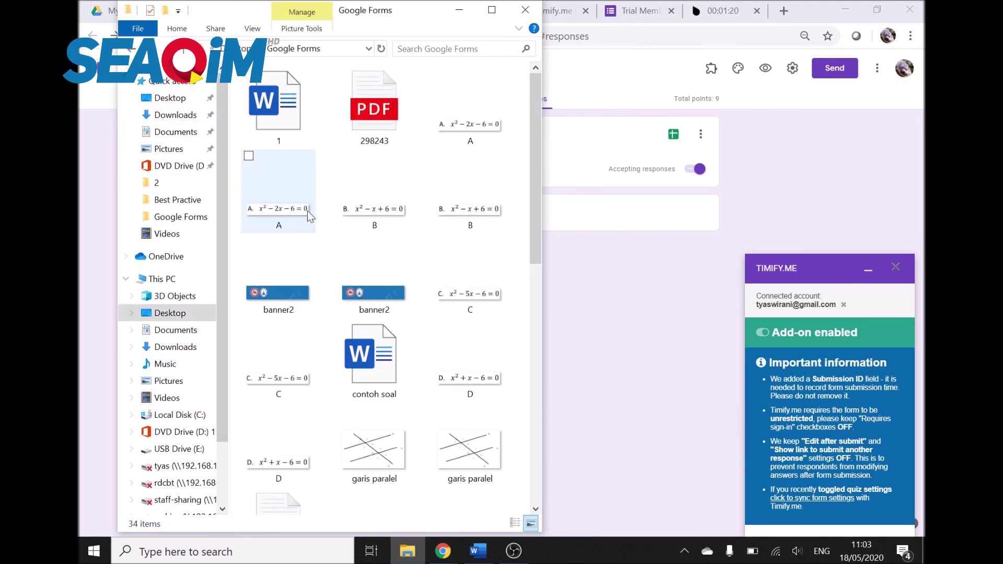
scroll(366, 360, "down", 10)
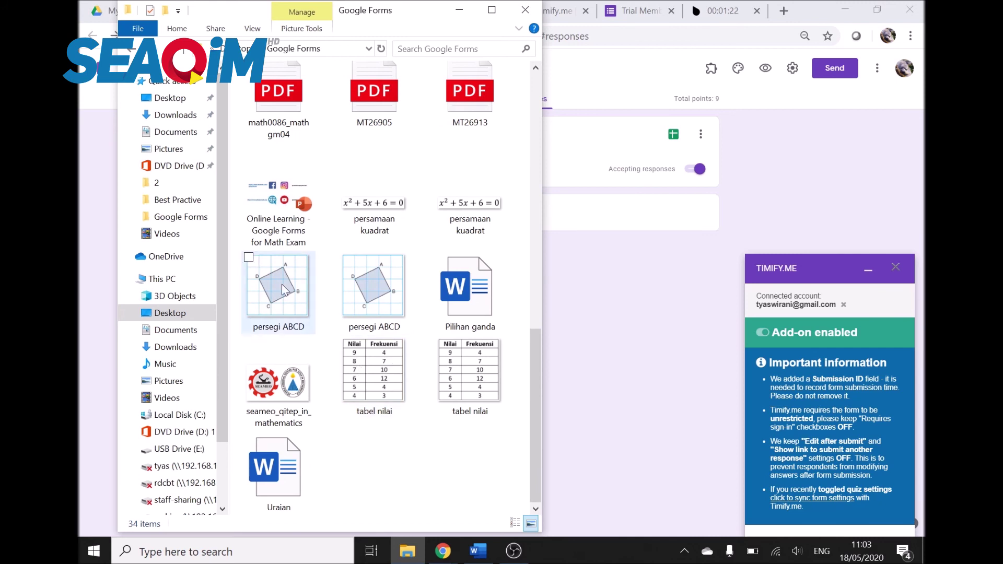
double_click(299, 199)
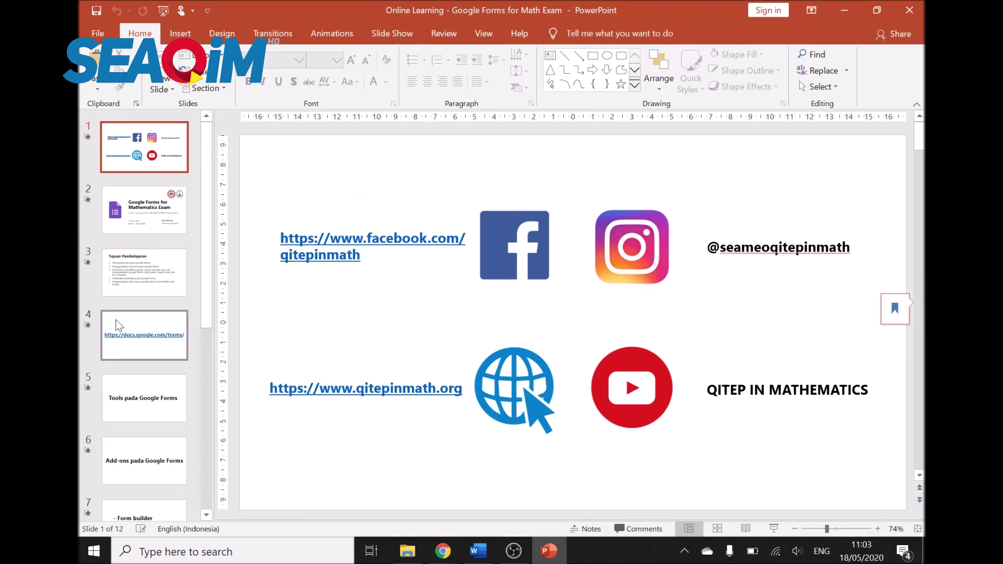
Step: Browse past slides 7 and 9 to slide 10, Penilaian pada Google Forms
scroll(193, 306, "down", 2)
scroll(143, 364, "down", 3)
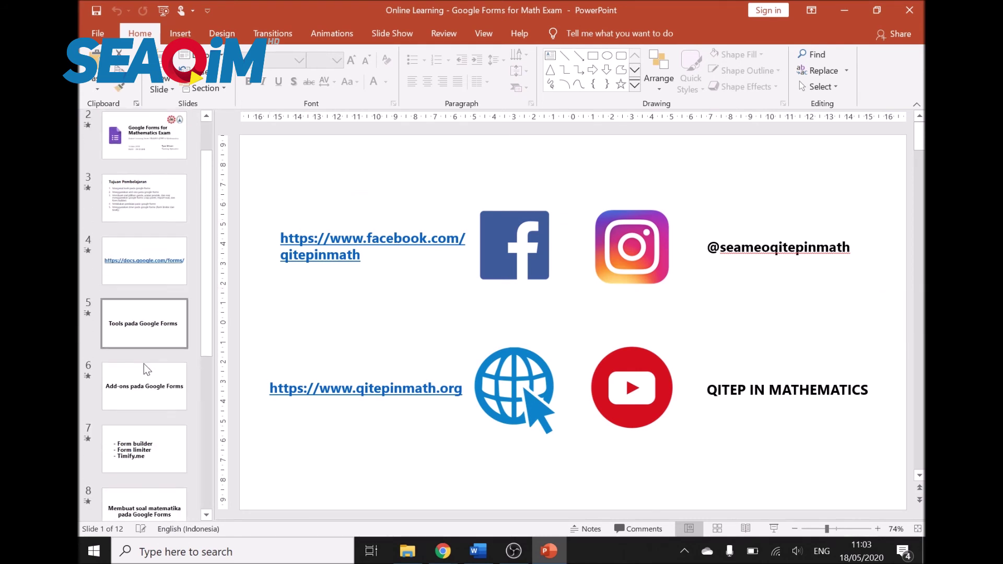
left_click(163, 387)
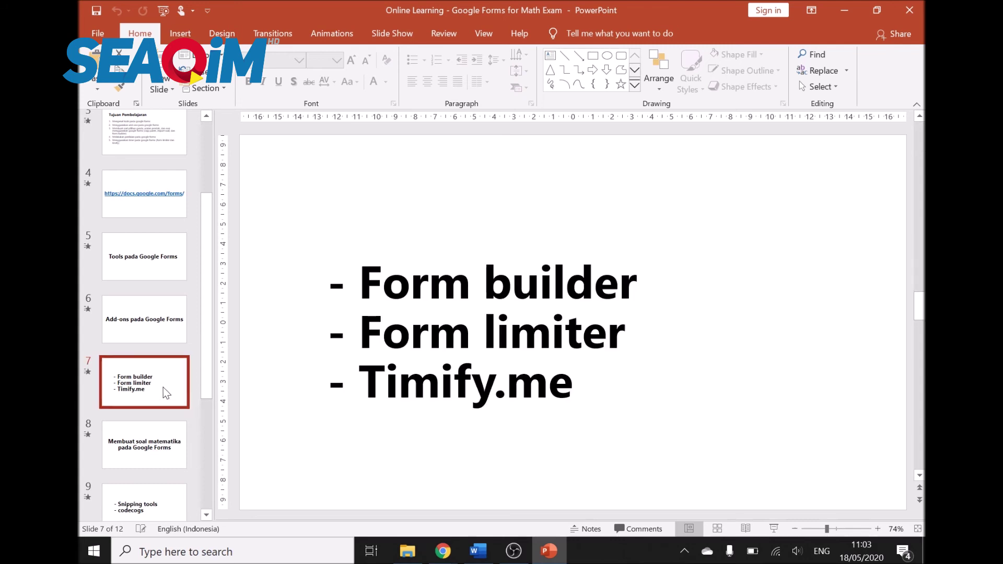
scroll(164, 388, "down", 2)
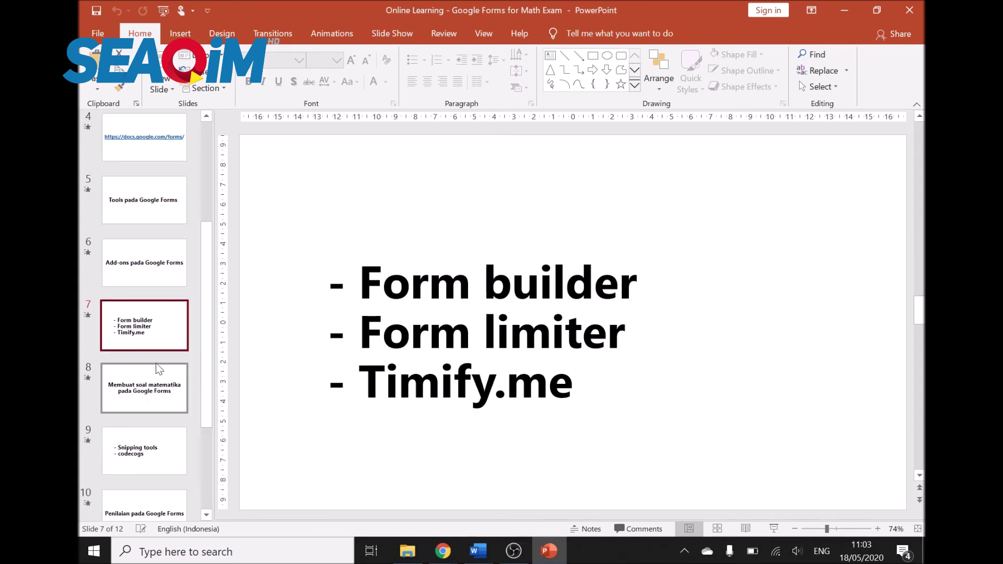
scroll(173, 392, "down", 1)
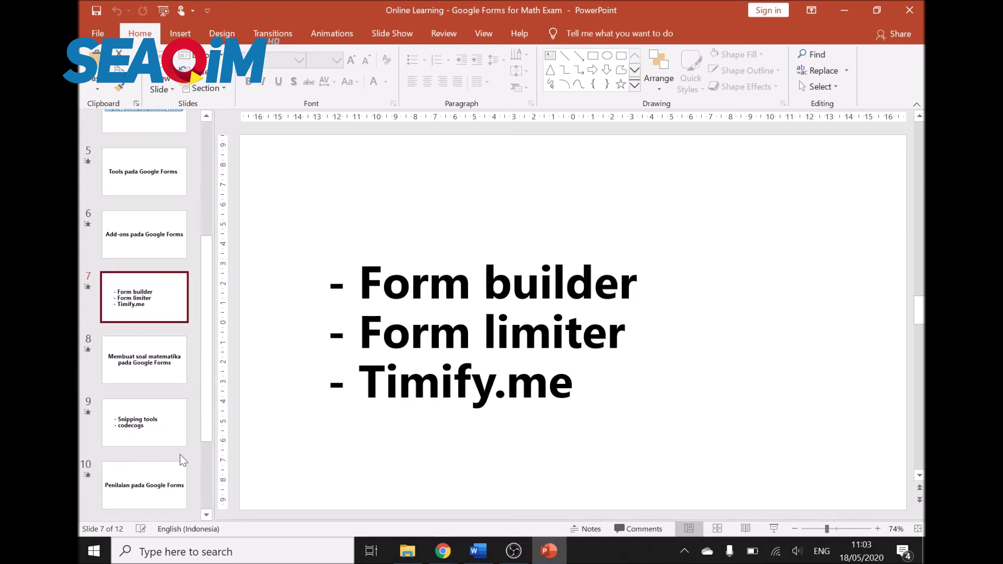
scroll(180, 425, "down", 2)
left_click(154, 372)
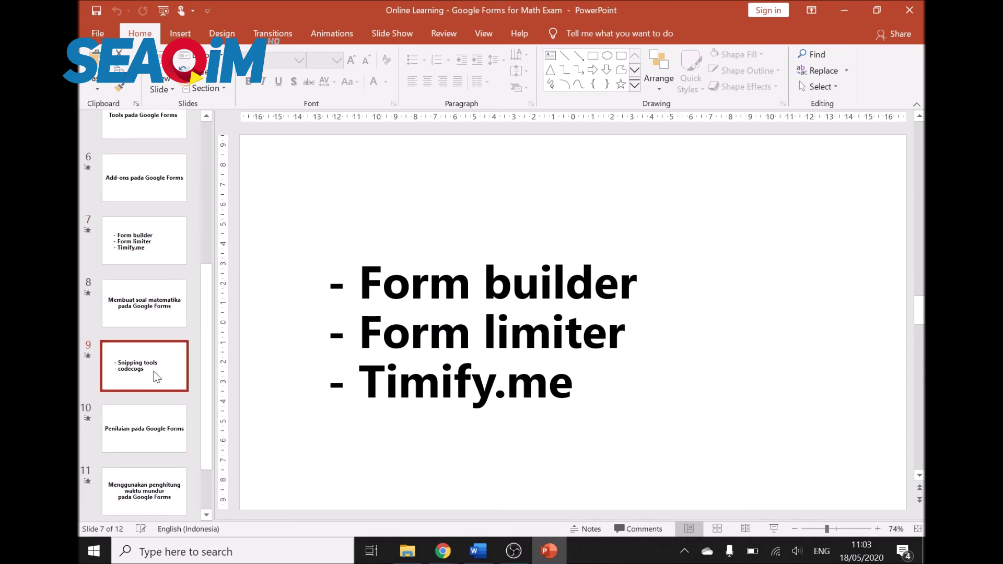
left_click(158, 431)
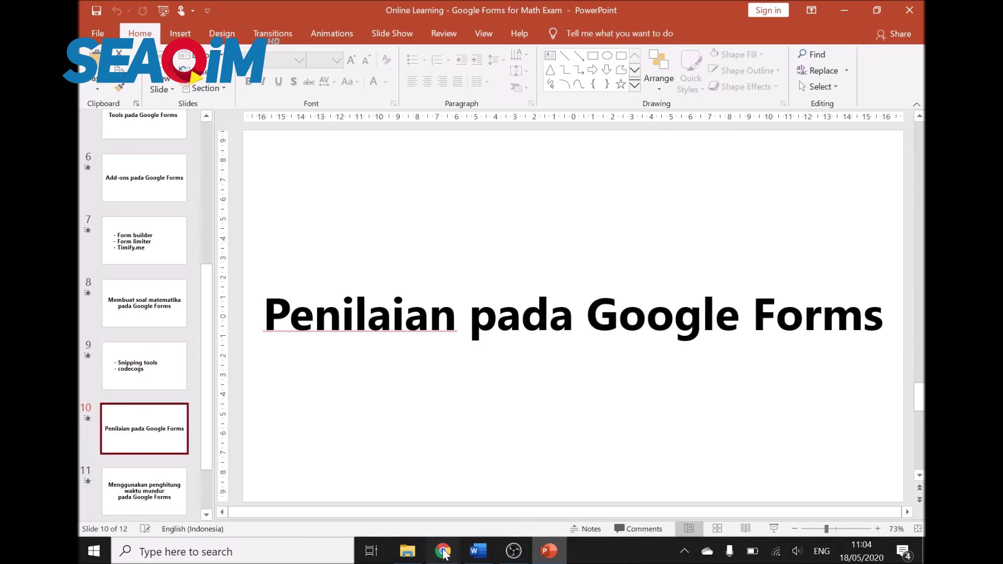
Step: Close the Timify.me add-on panel and the Timify and timer tabs, confirming Leave
mouse_move(443, 551)
left_click(635, 461)
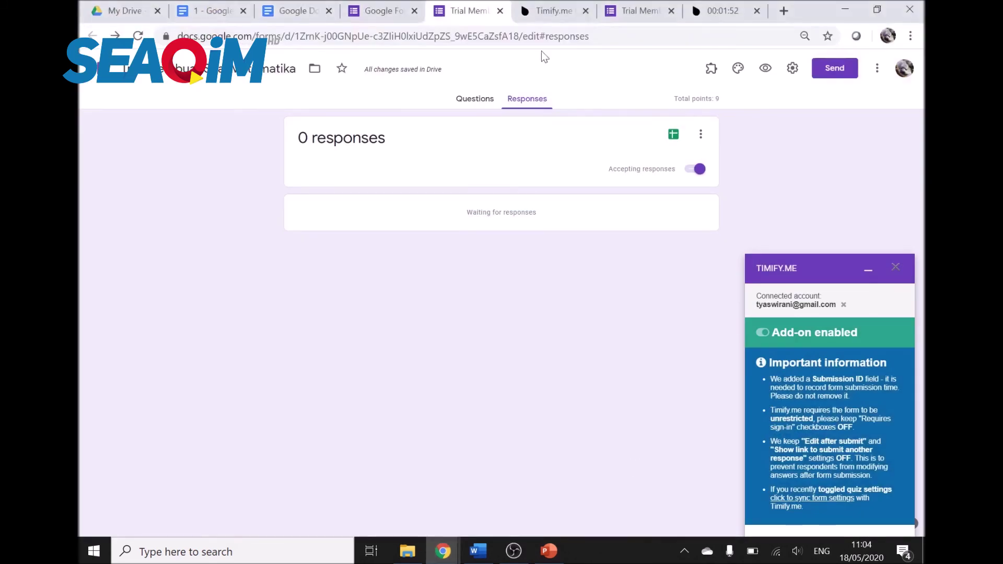
left_click(897, 269)
left_click(571, 15)
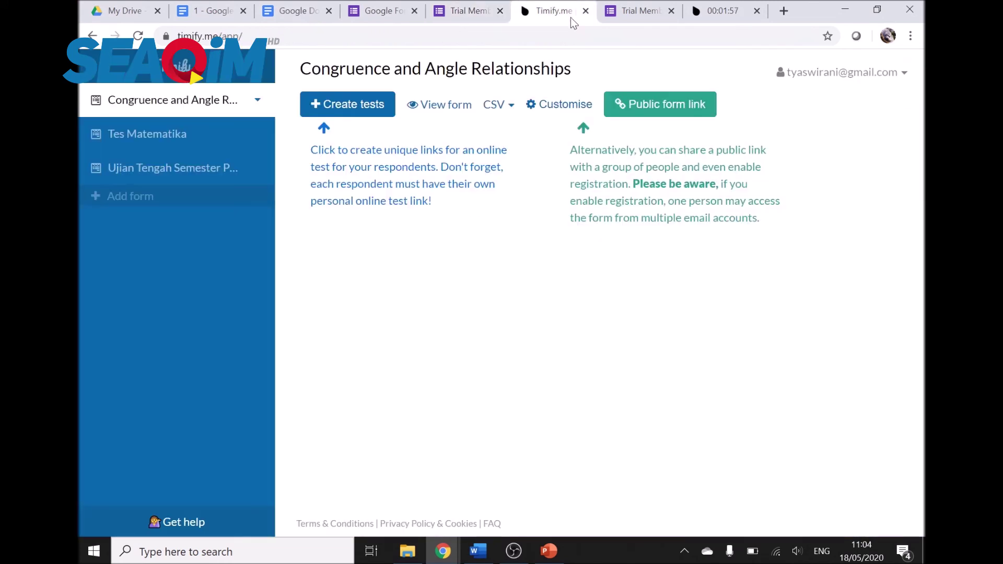
left_click(585, 11)
left_click(586, 11)
left_click(585, 11)
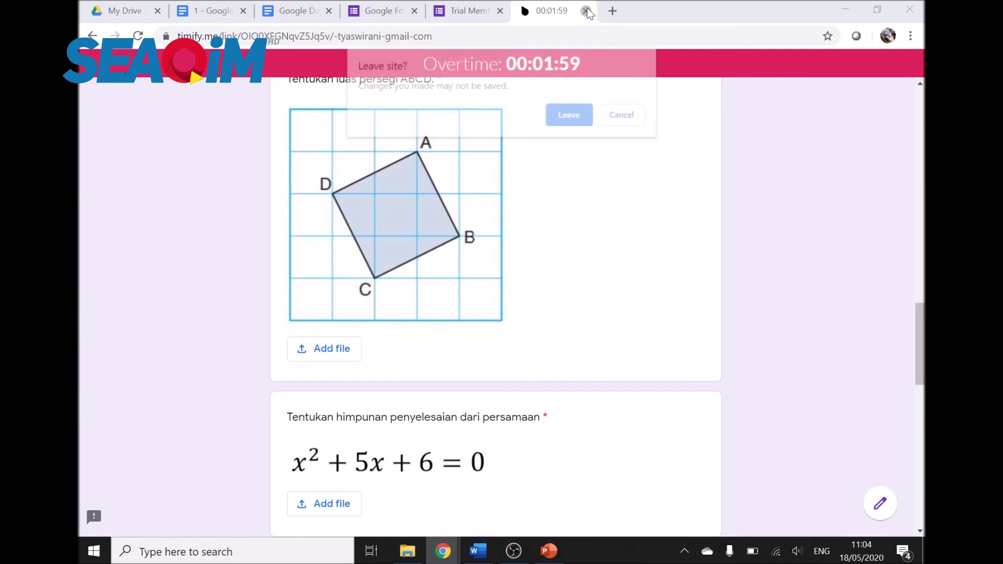
left_click(588, 111)
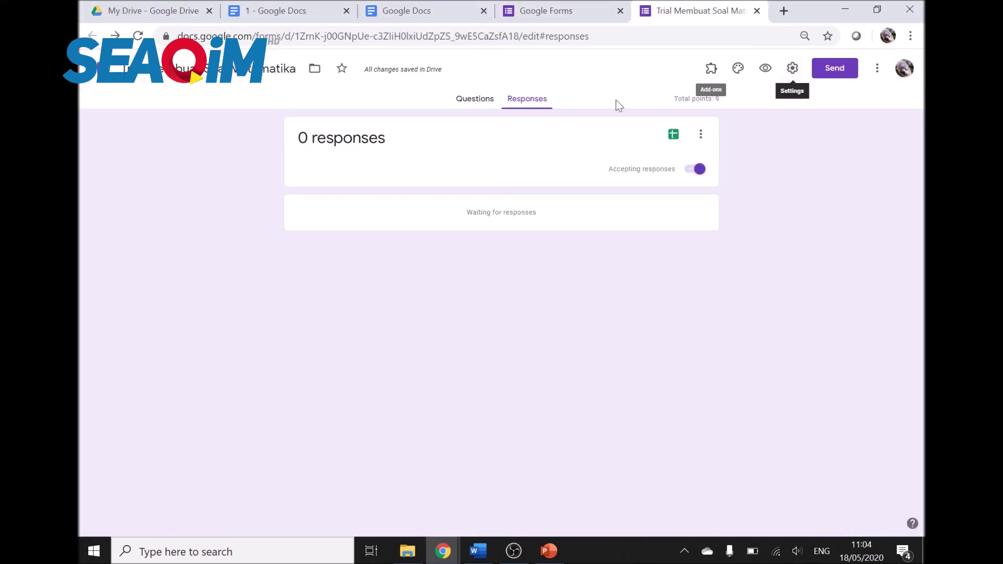
Step: Delete the Submission ID question from the form, then preview it as a respondent
left_click(476, 99)
scroll(566, 445, "down", 20)
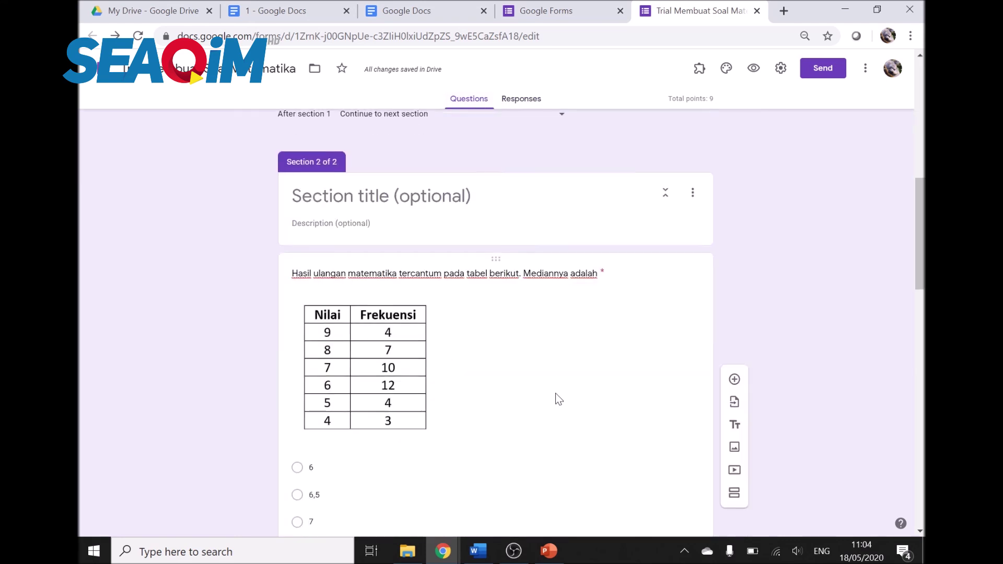
scroll(555, 393, "up", 1)
scroll(551, 379, "down", 6)
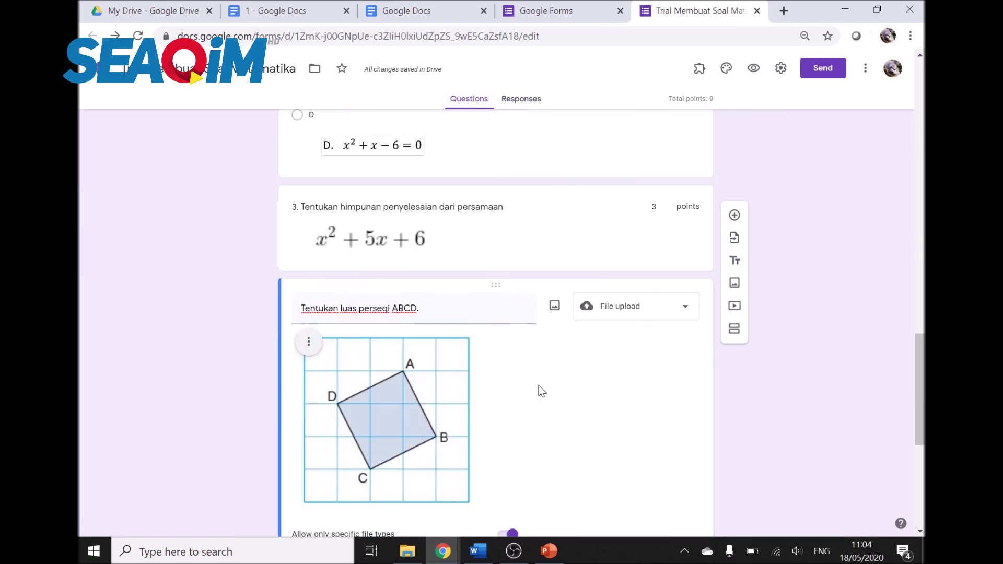
scroll(596, 397, "down", 5)
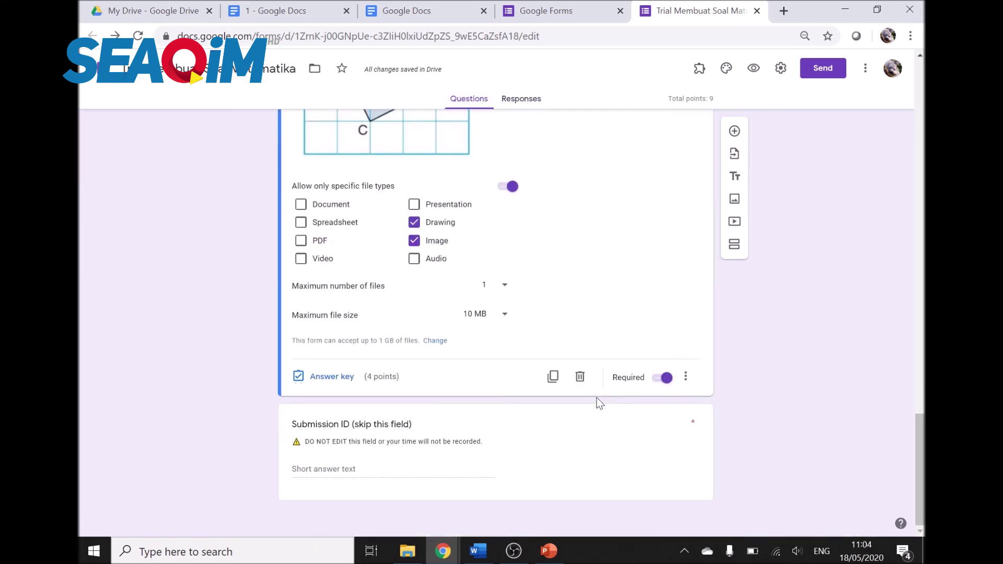
left_click(407, 466)
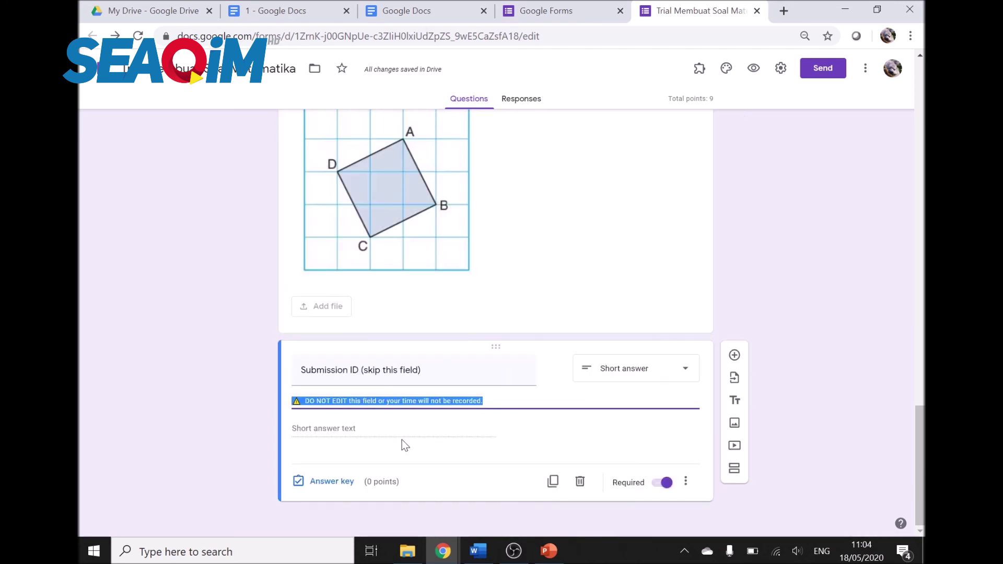
left_click(580, 481)
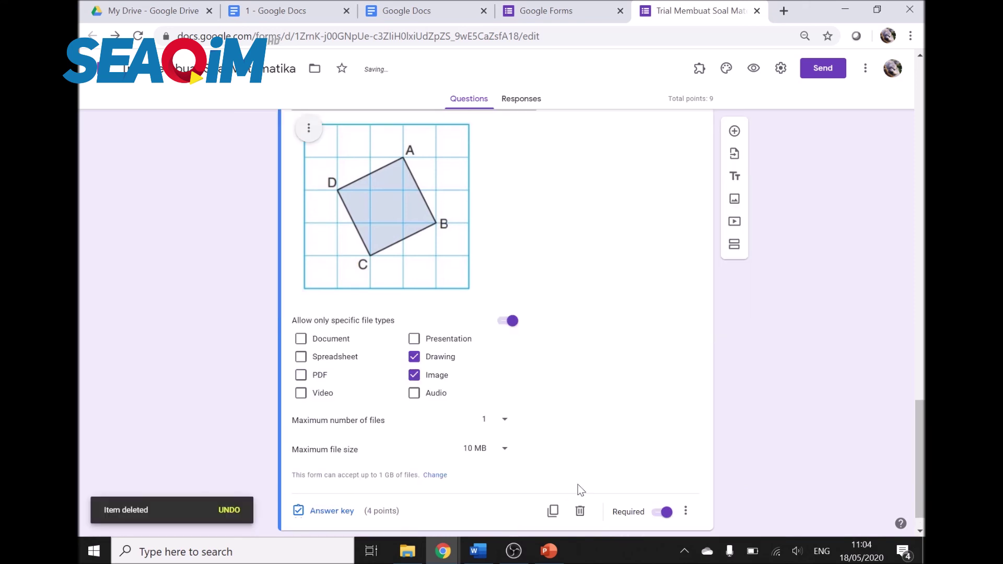
scroll(639, 446, "up", 10)
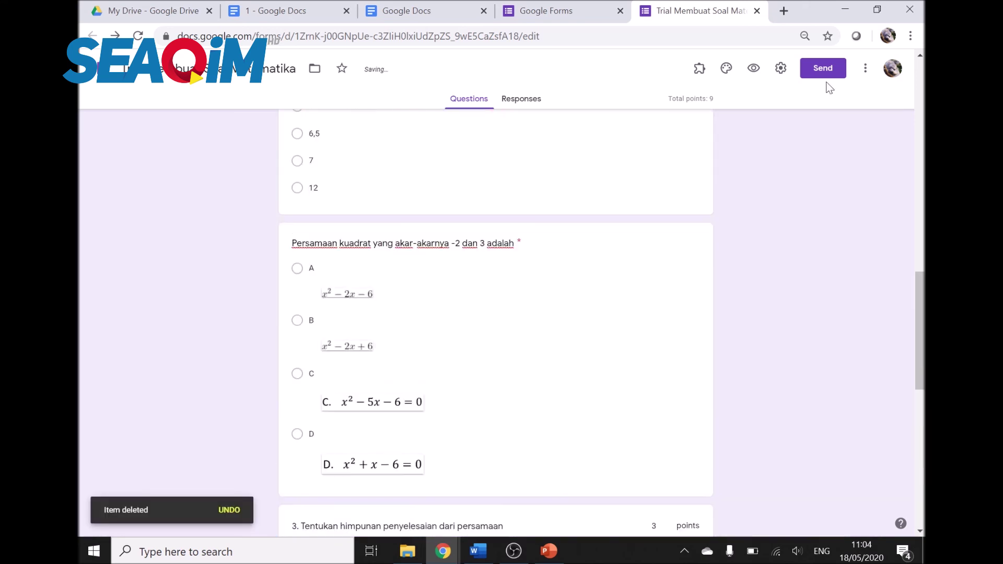
left_click(754, 68)
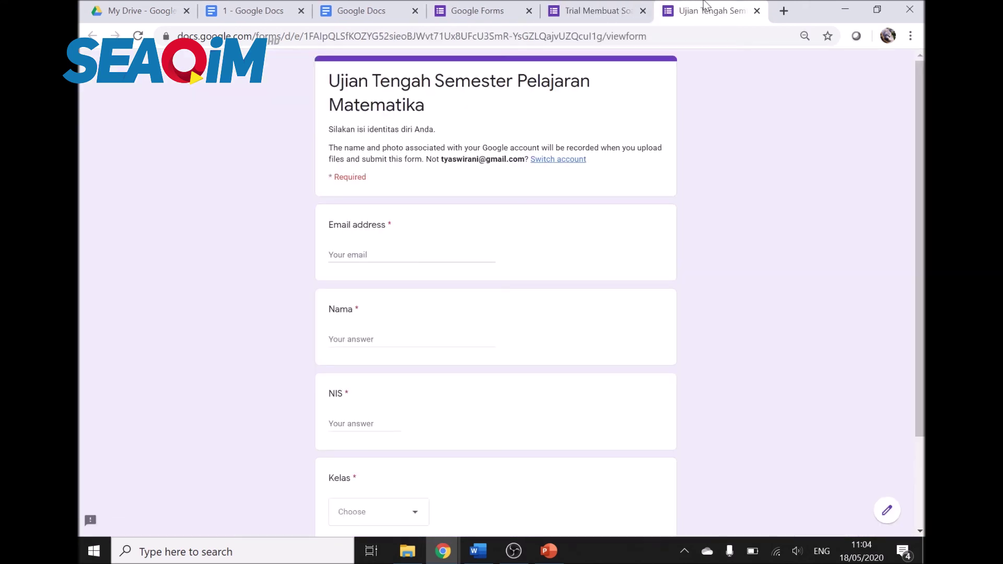
Step: In the preview, pick the suggested e-mail, enter Nama 'a1' and choose class 7 A
left_click(416, 254)
left_click(407, 278)
left_click(407, 339)
type("a")
type("1")
scroll(376, 489, "down", 2)
left_click(393, 398)
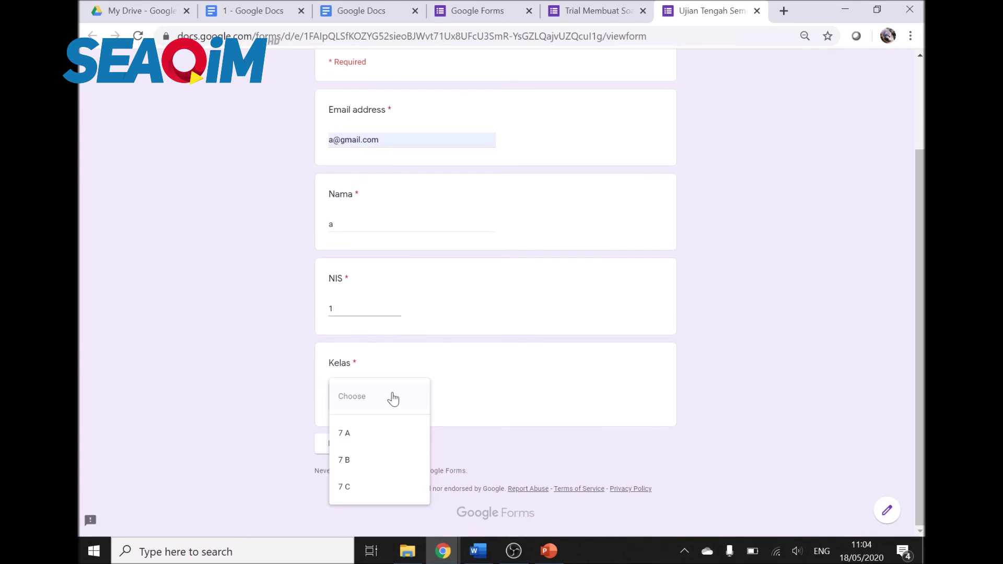
left_click(387, 432)
Step: Copy the form's shareable link from Send and load it in a new tab
left_click(601, 11)
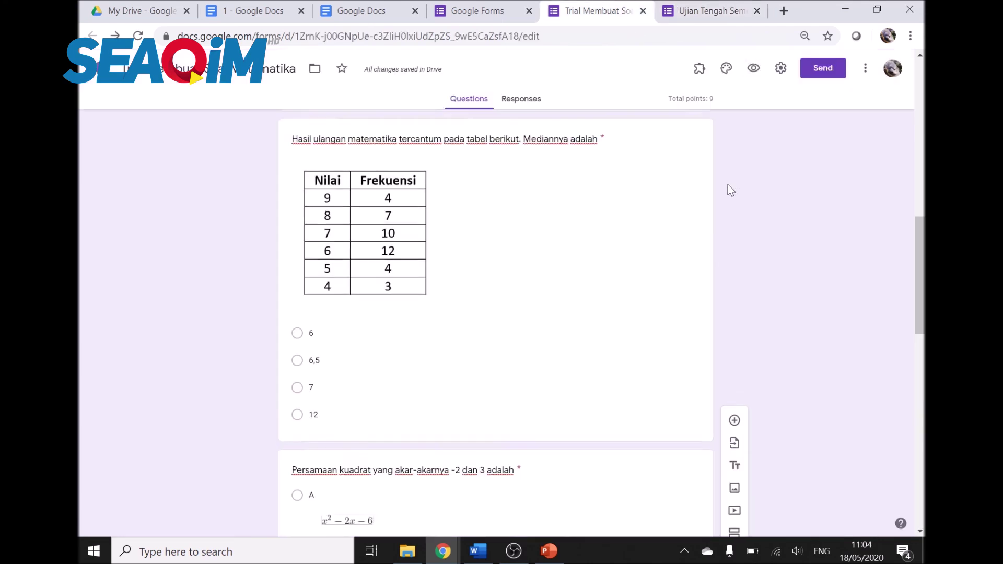
scroll(730, 189, "up", 3)
left_click(824, 70)
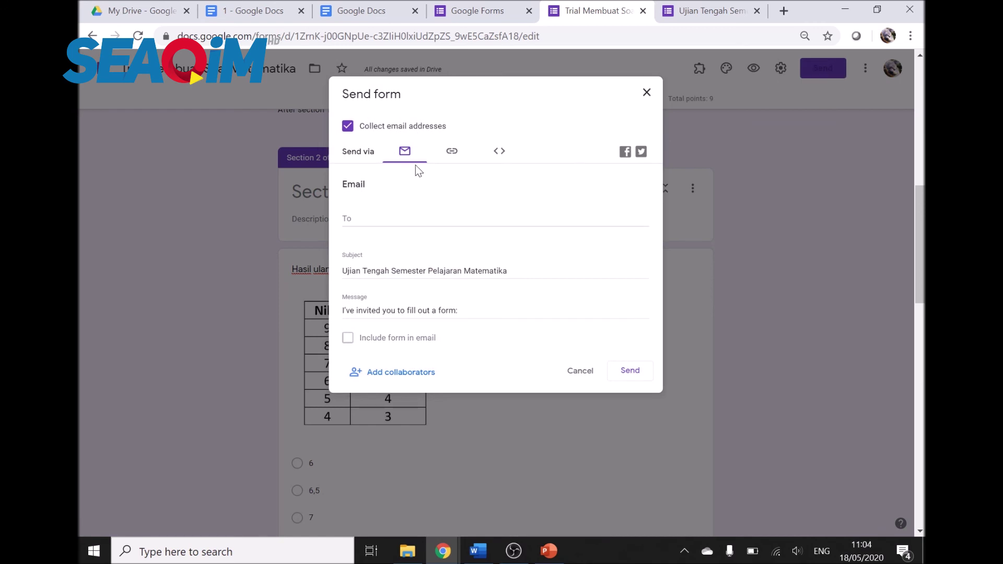
left_click(447, 155)
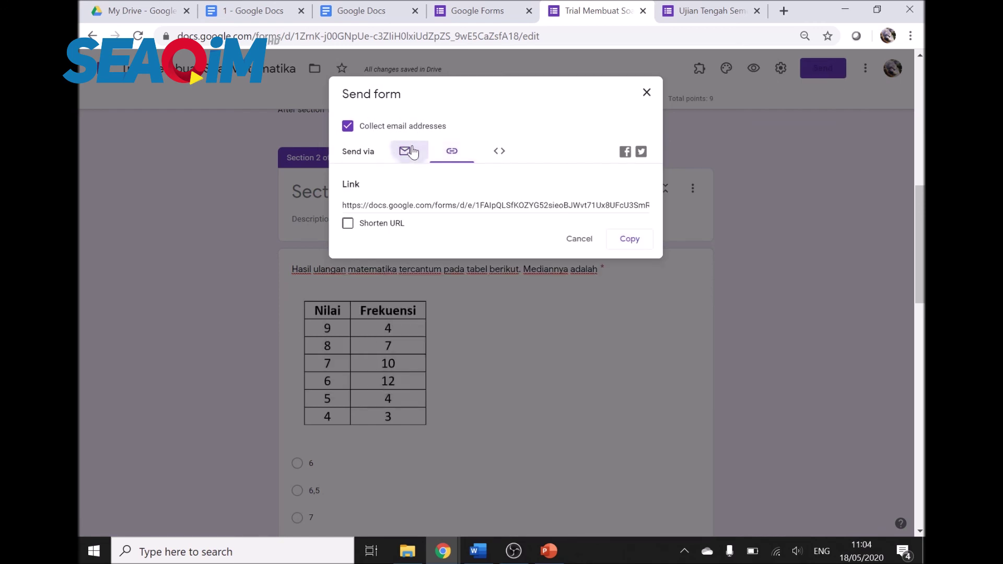
left_click(405, 151)
left_click(451, 152)
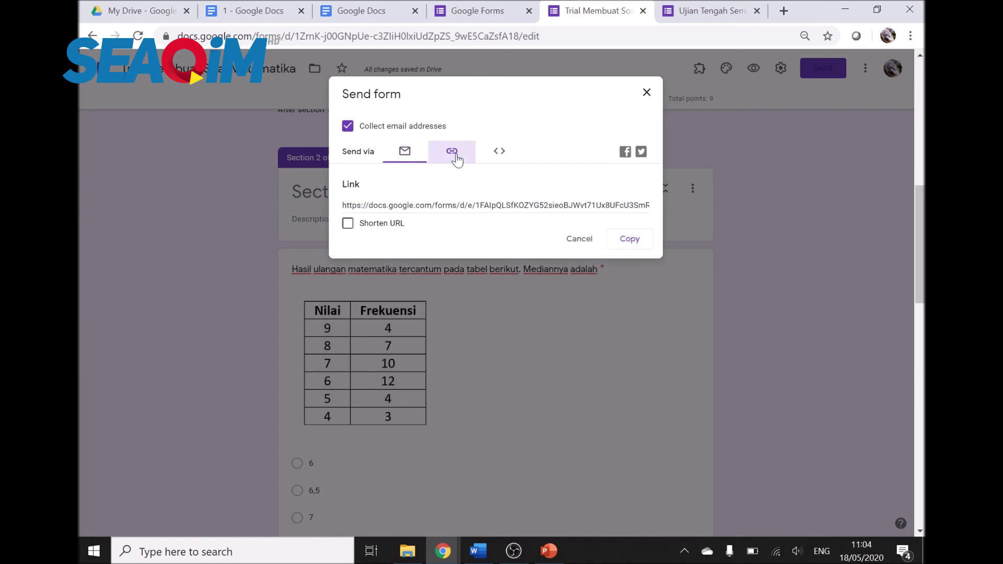
left_click(443, 205)
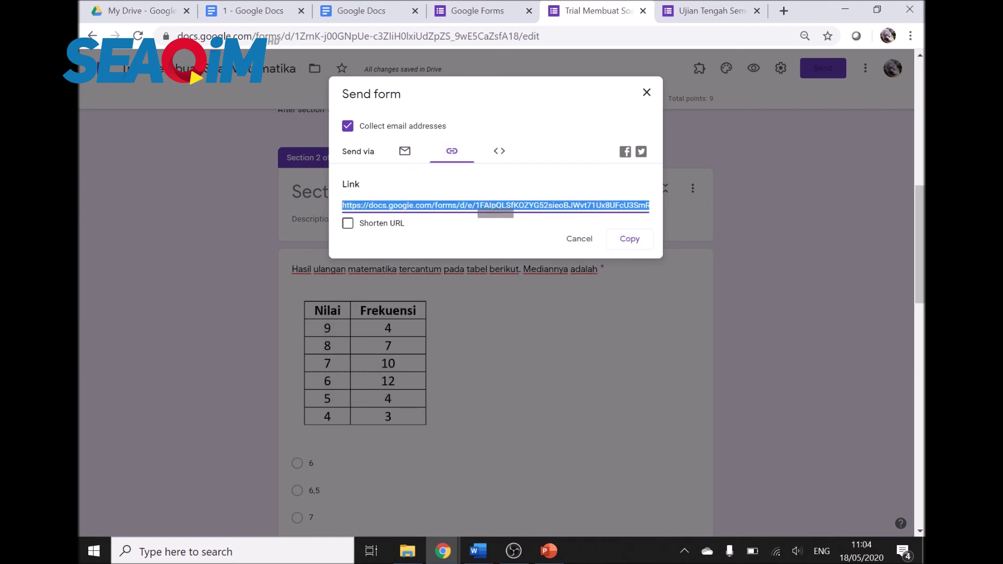
key("ctrl+t")
type("https://docs.google.com/forms/d/e/1FAIpQLSfKOZYG52sieoBJWvt71Ux8UFcU3SmR-YsGZLQajvUZQcul1g/viewform?usp=sf_link")
key("Return")
Step: Close the old preview tab, then fill in the identity page's email, name and NIS fields
left_click(659, 13)
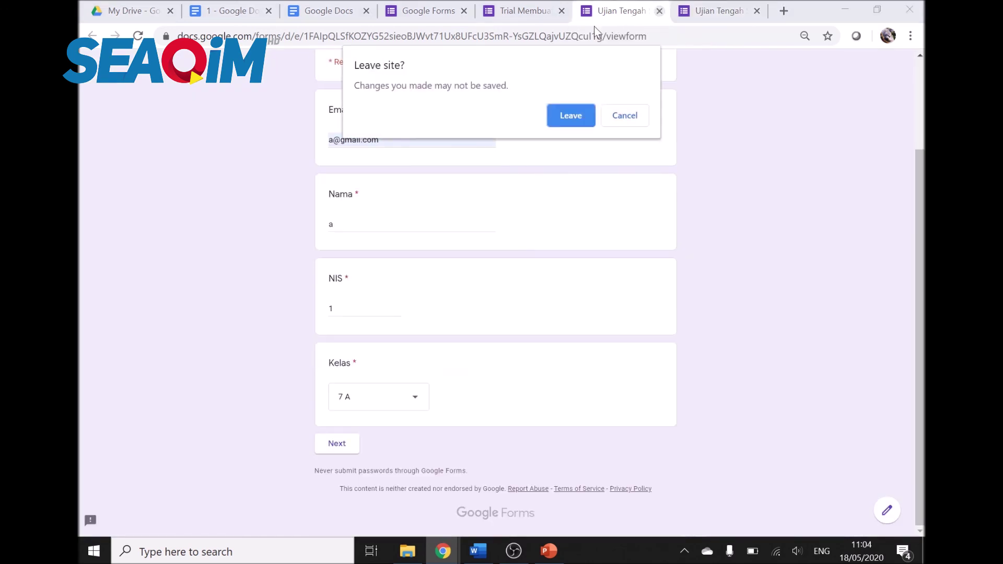
left_click(570, 115)
left_click(392, 254)
left_click(386, 287)
left_click(387, 340)
type("a")
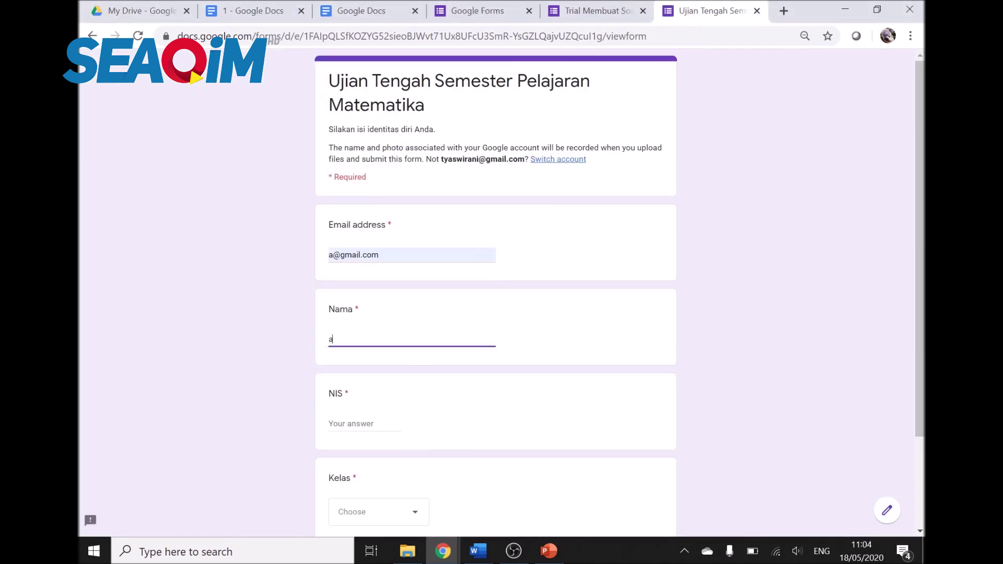
scroll(386, 345, "down", 3)
type("1")
Step: Choose class 7 A, continue, and answer 12 for the median question and A for the quadratic question
left_click(383, 396)
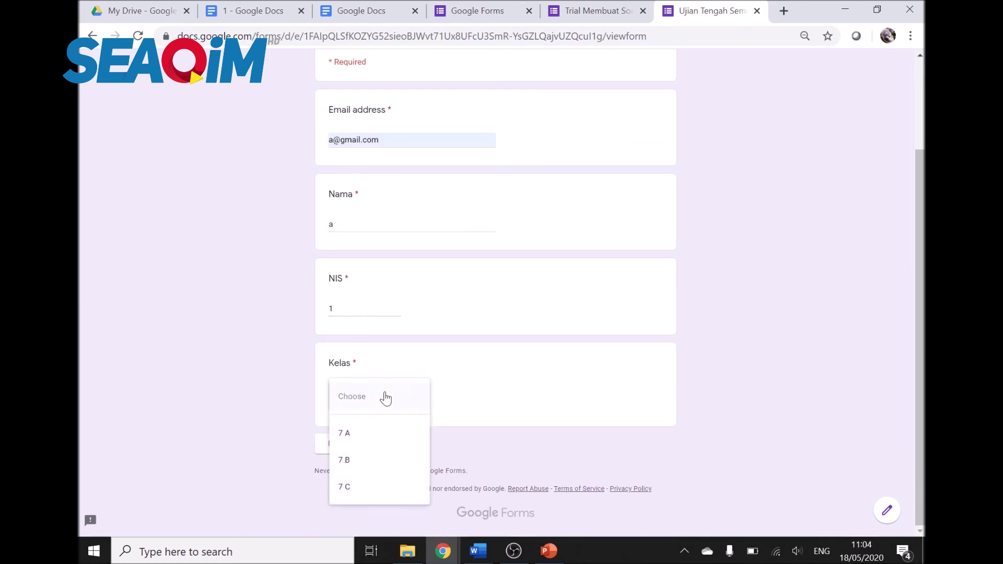
left_click(365, 441)
left_click(337, 444)
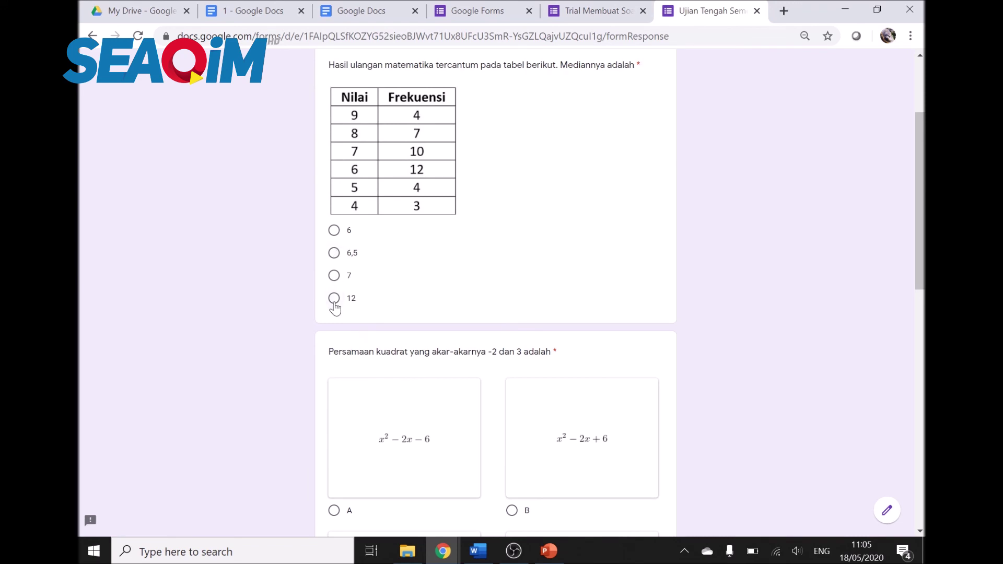
left_click(334, 302)
scroll(415, 331, "down", 3)
left_click(333, 369)
scroll(394, 362, "down", 8)
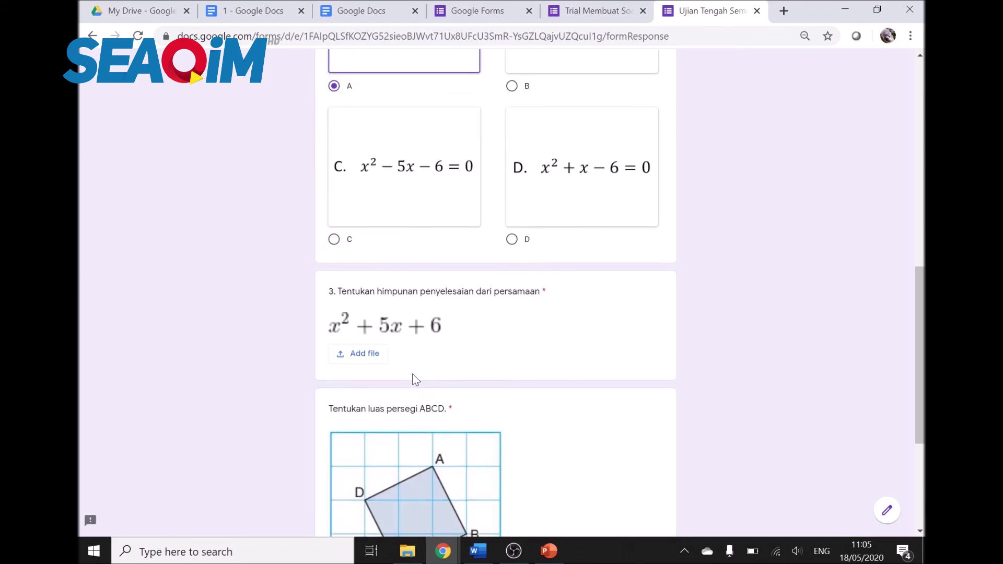
Step: Upload B.PNG from the computer as the answer to question 3
left_click(372, 212)
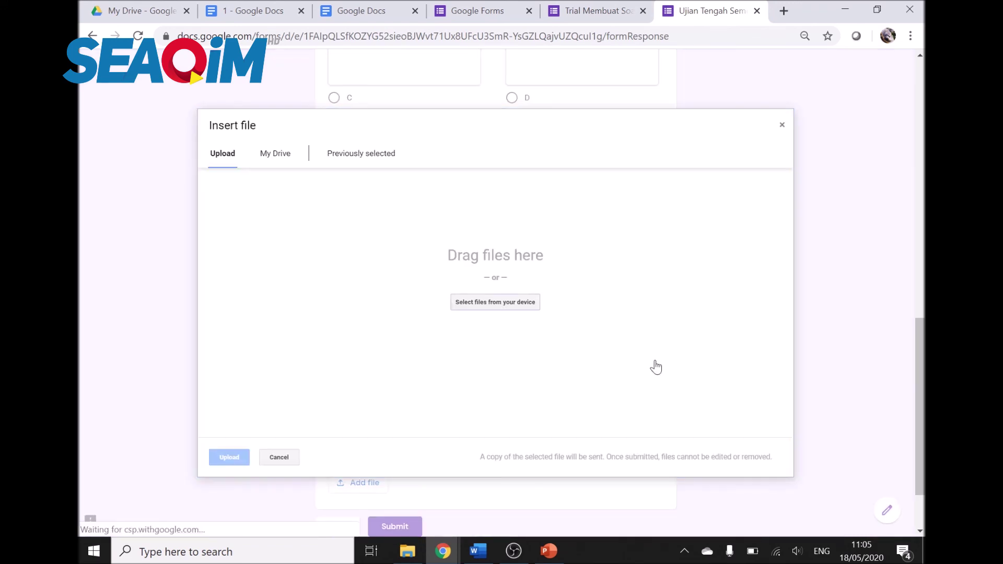
left_click(464, 306)
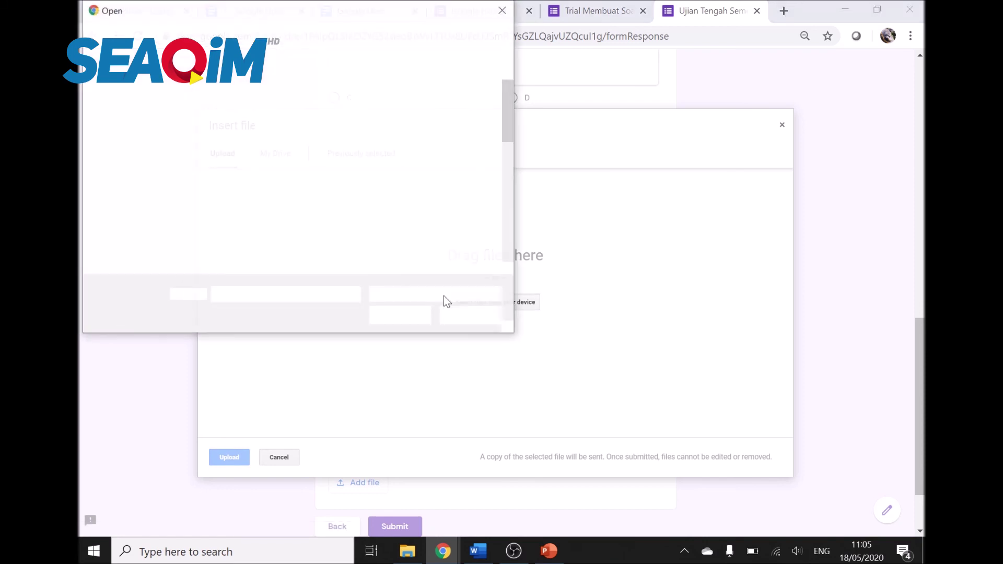
double_click(249, 140)
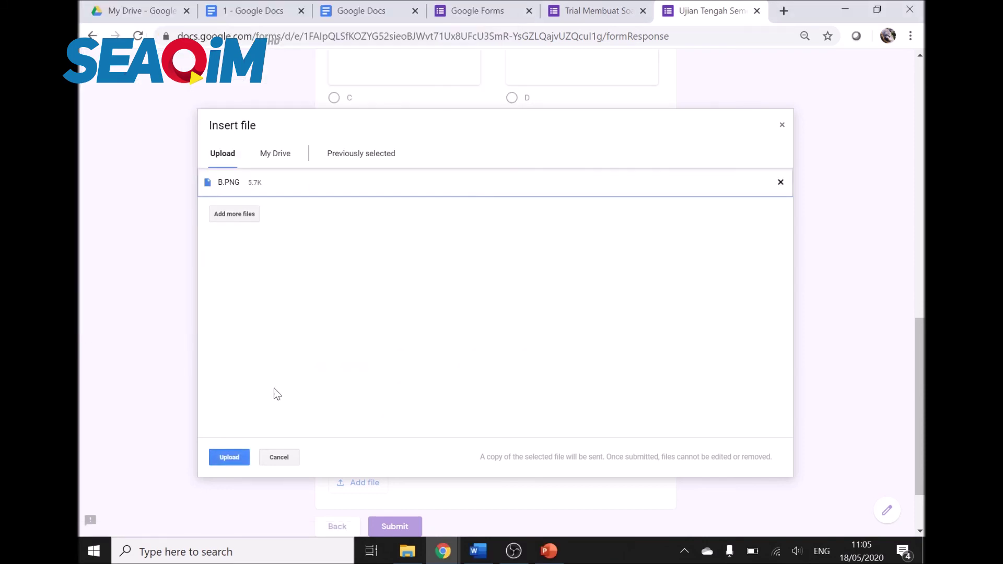
left_click(234, 458)
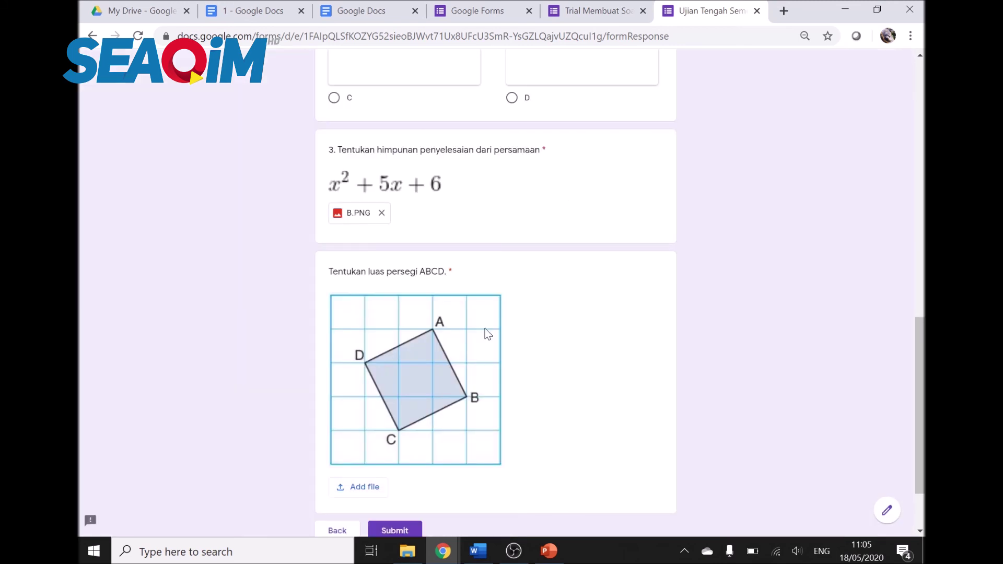
scroll(444, 339, "down", 2)
Step: Upload B.JPG for the ABCD square question and submit the exam response
left_click(365, 400)
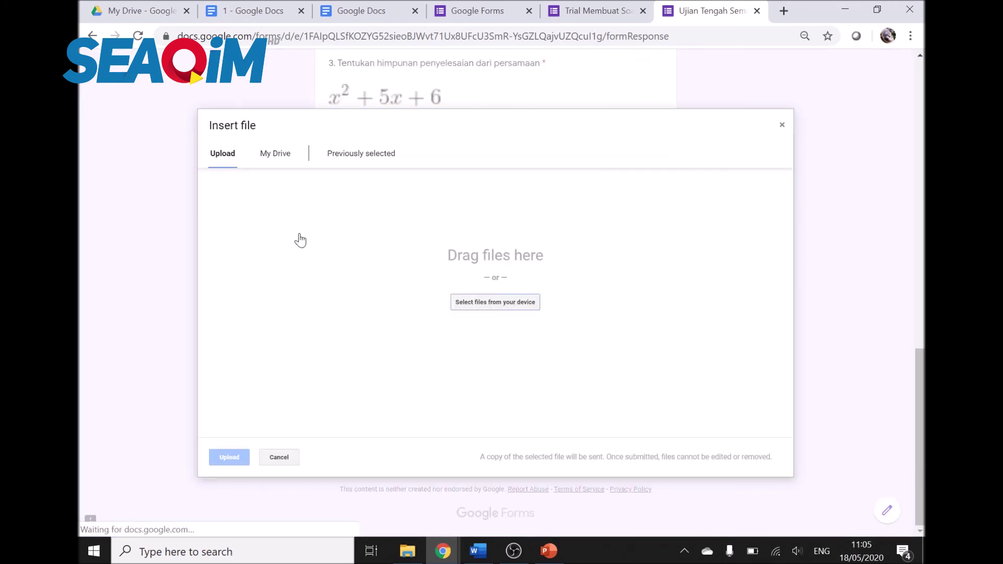
left_click(491, 301)
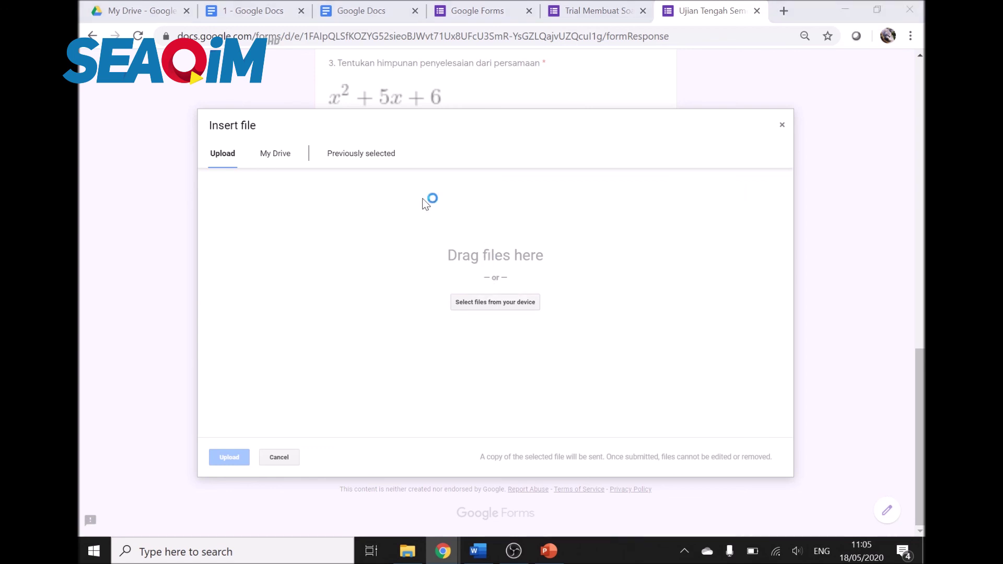
left_click(434, 96)
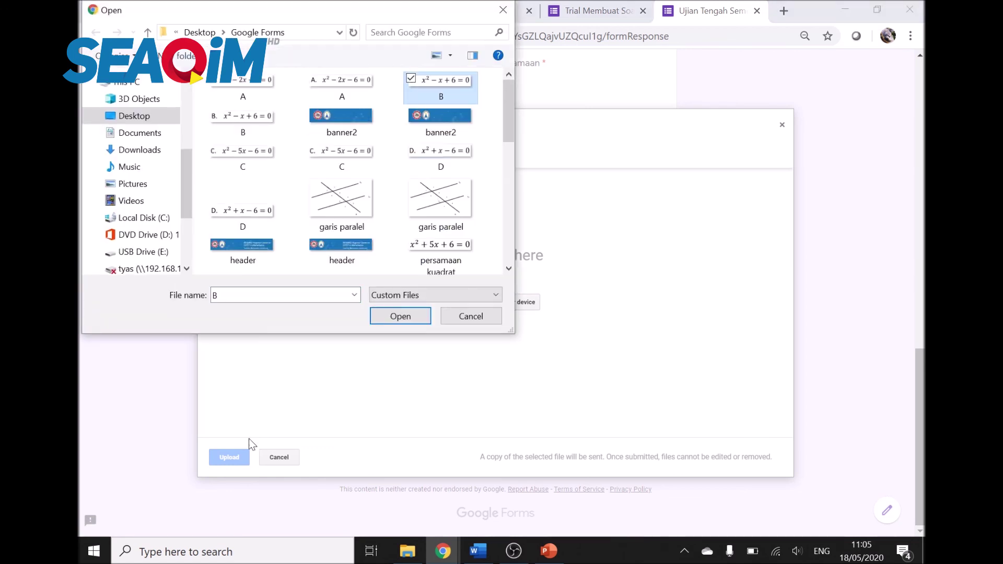
left_click(405, 320)
left_click(227, 459)
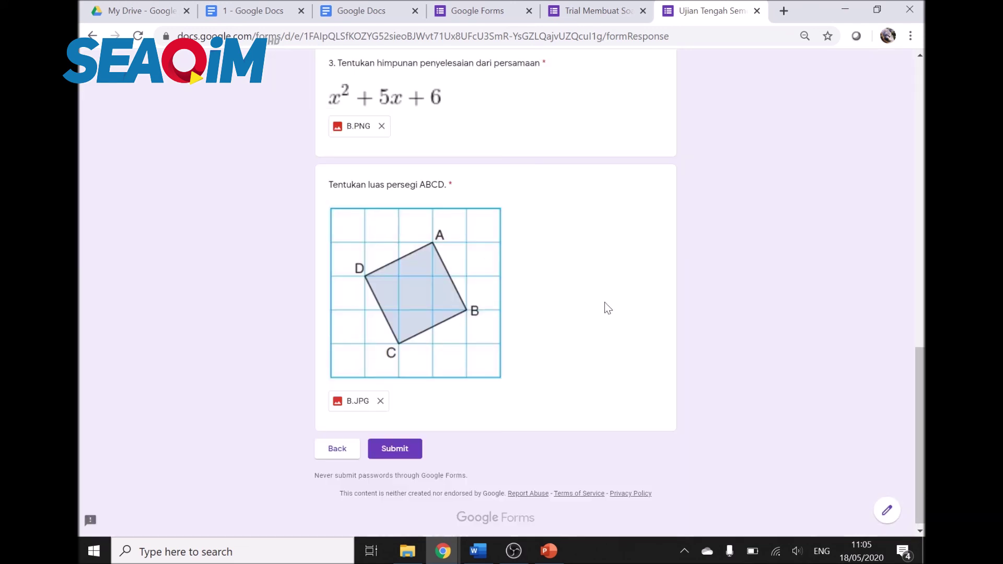
left_click(385, 450)
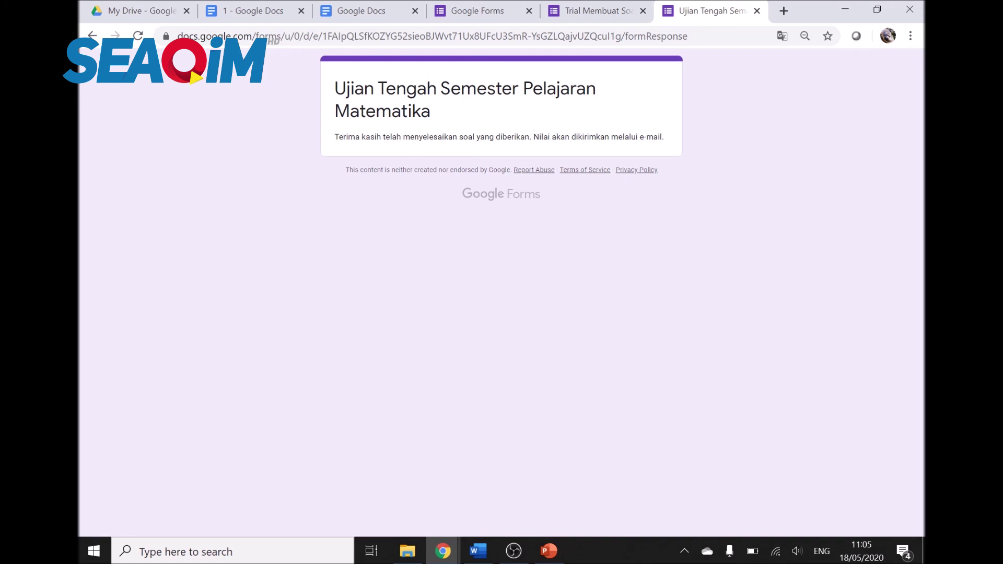
left_click(595, 11)
Step: Close the sharing window and browse the Summary, Question and Individual response views
left_click(645, 95)
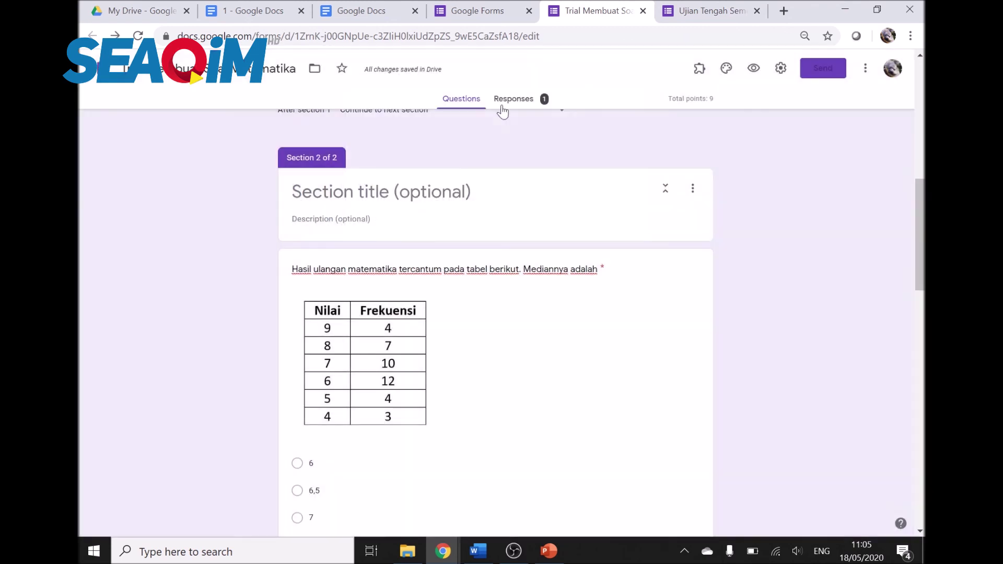
left_click(509, 100)
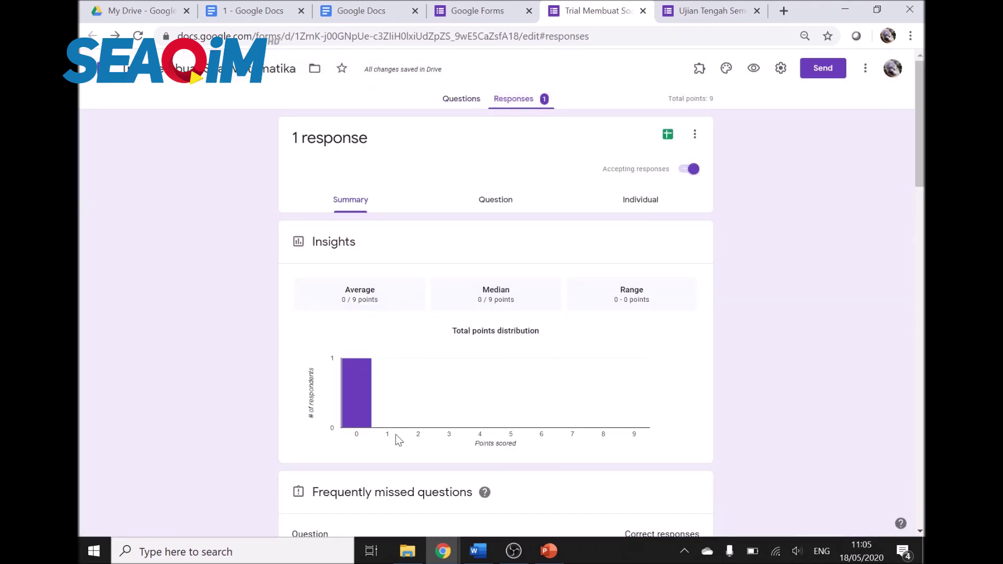
left_click(643, 203)
scroll(629, 315, "down", 1)
scroll(600, 301, "down", 2)
scroll(549, 261, "up", 3)
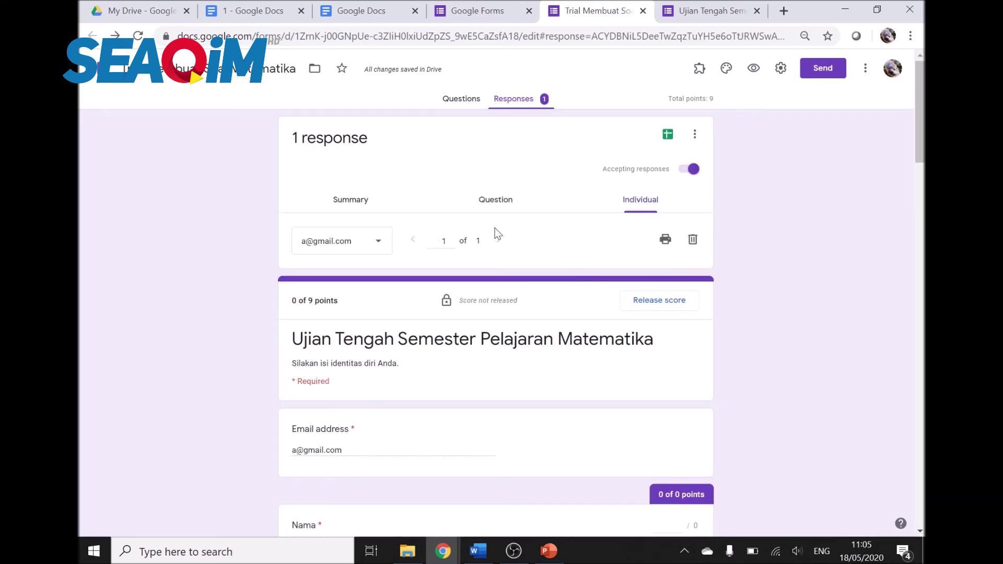
left_click(509, 211)
left_click(339, 208)
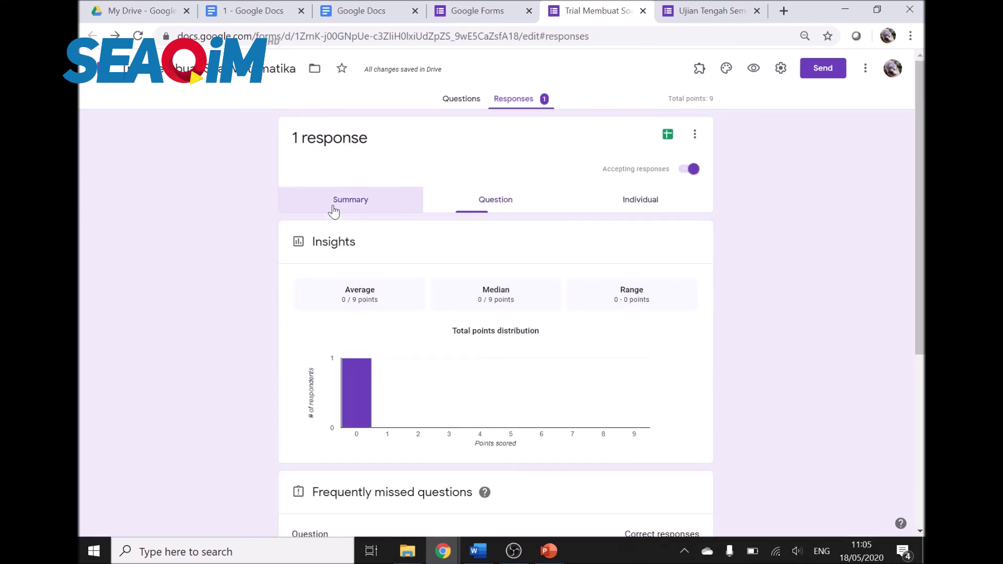
scroll(436, 382, "down", 5)
scroll(436, 381, "up", 5)
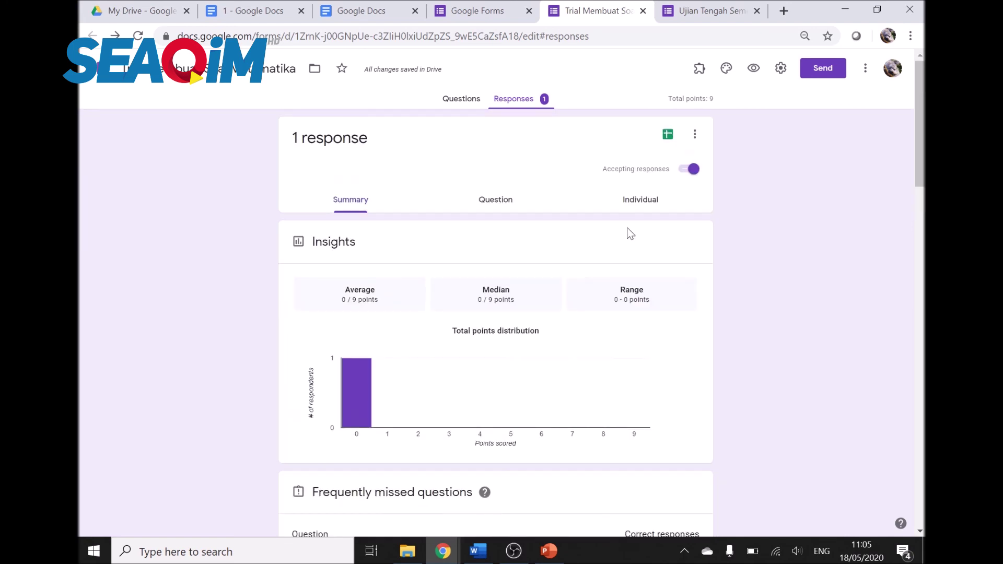
left_click(459, 99)
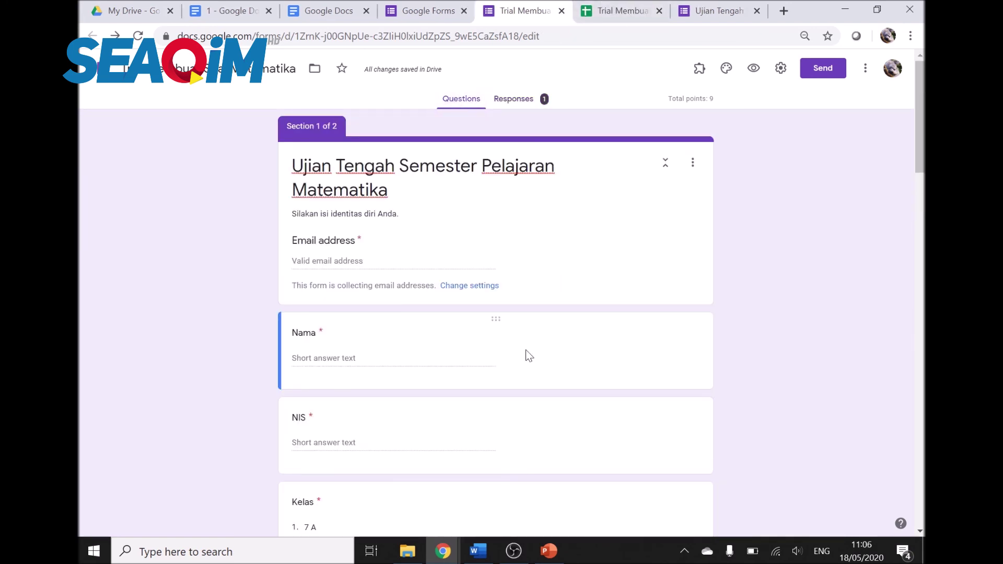
scroll(528, 355, "down", 12)
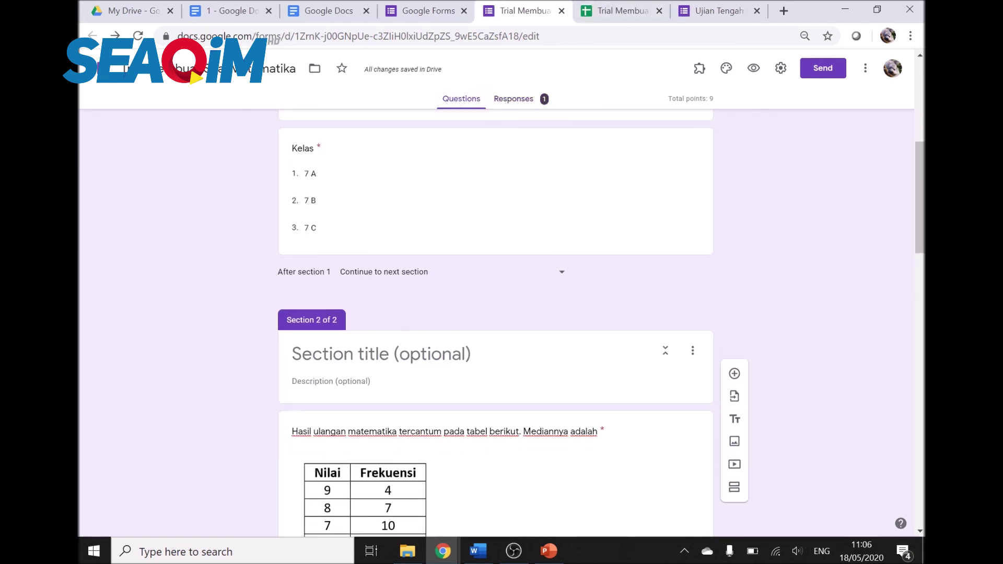
scroll(546, 193, "up", 2)
left_click(513, 99)
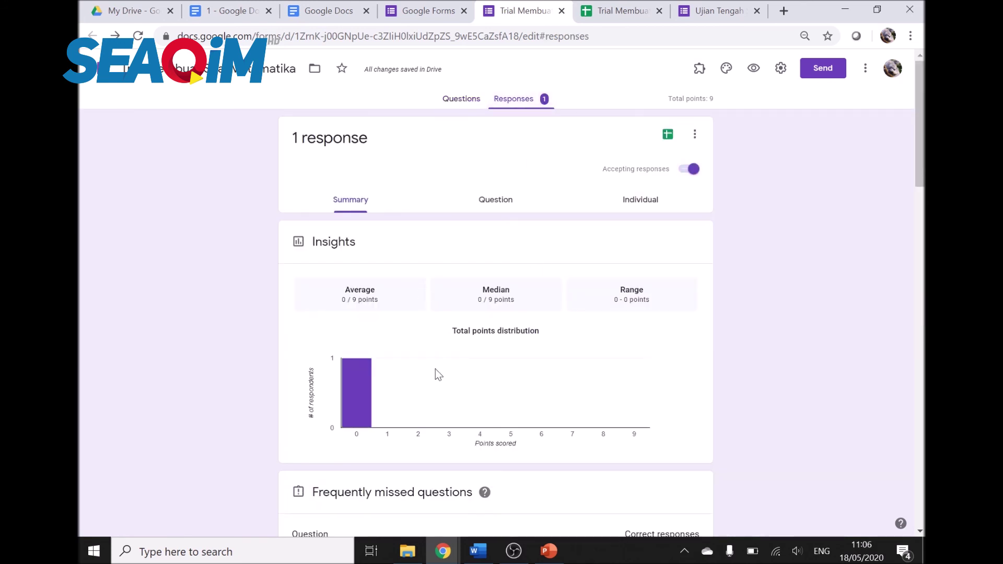
scroll(435, 369, "down", 5)
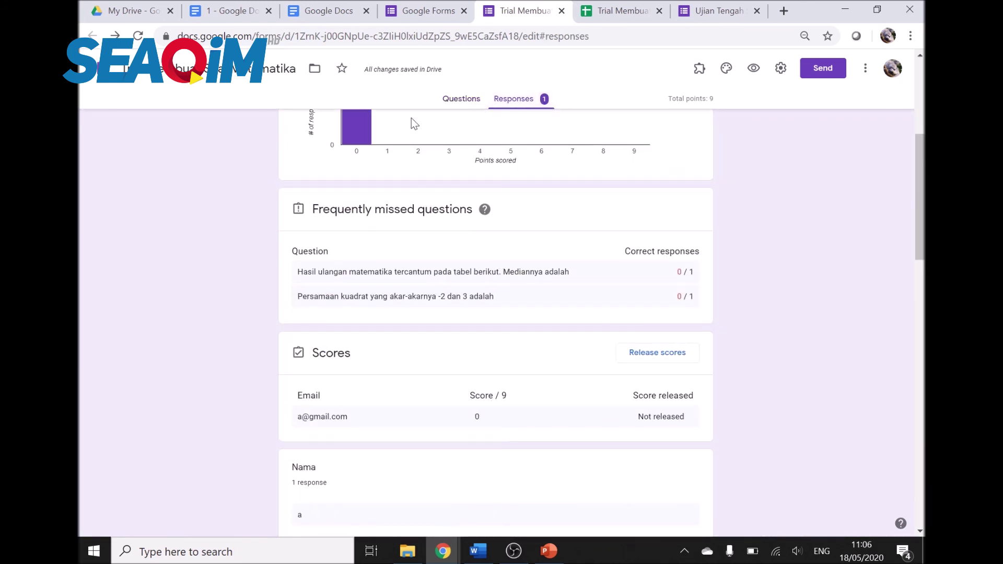
scroll(496, 276, "up", 6)
Step: Open the individual response and scroll down to question 3's points box
left_click(630, 208)
scroll(634, 288, "down", 8)
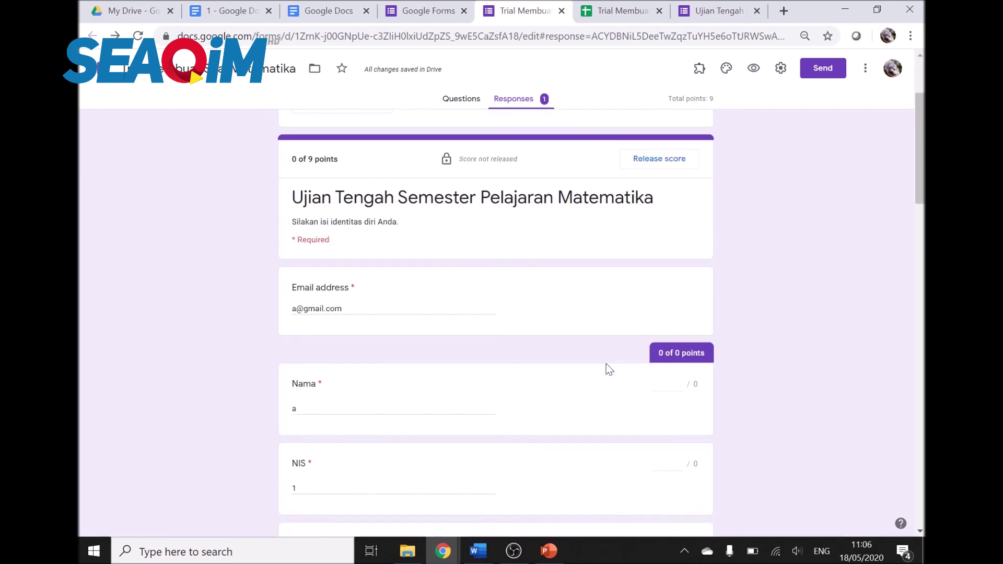
scroll(396, 346, "down", 5)
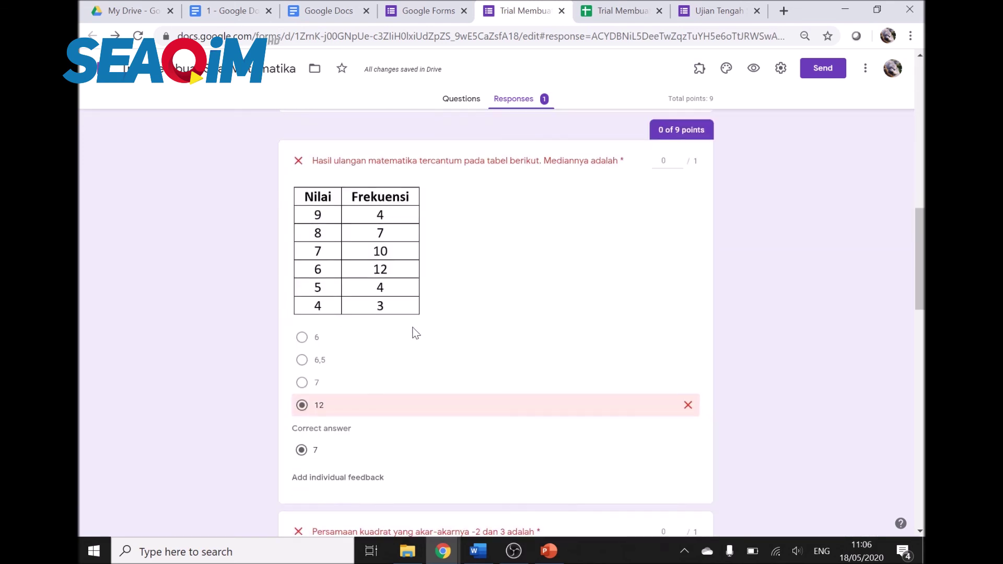
scroll(498, 435, "down", 3)
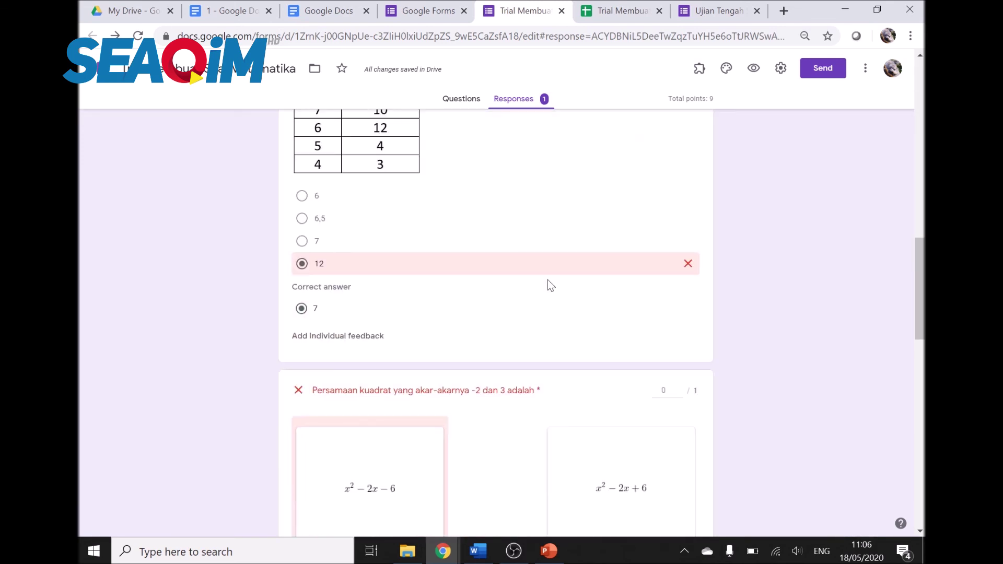
scroll(446, 336, "down", 3)
scroll(445, 336, "down", 3)
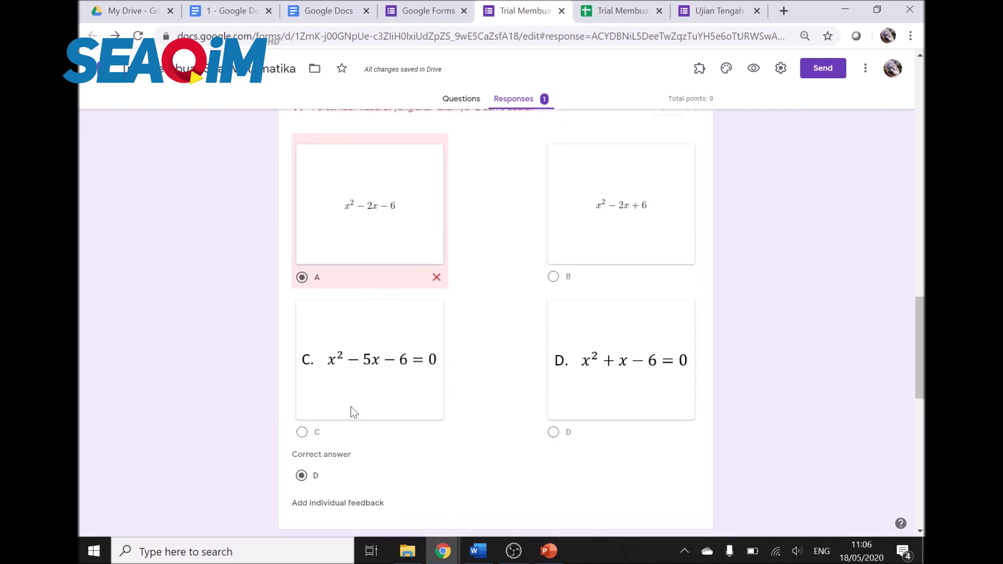
scroll(312, 484, "down", 5)
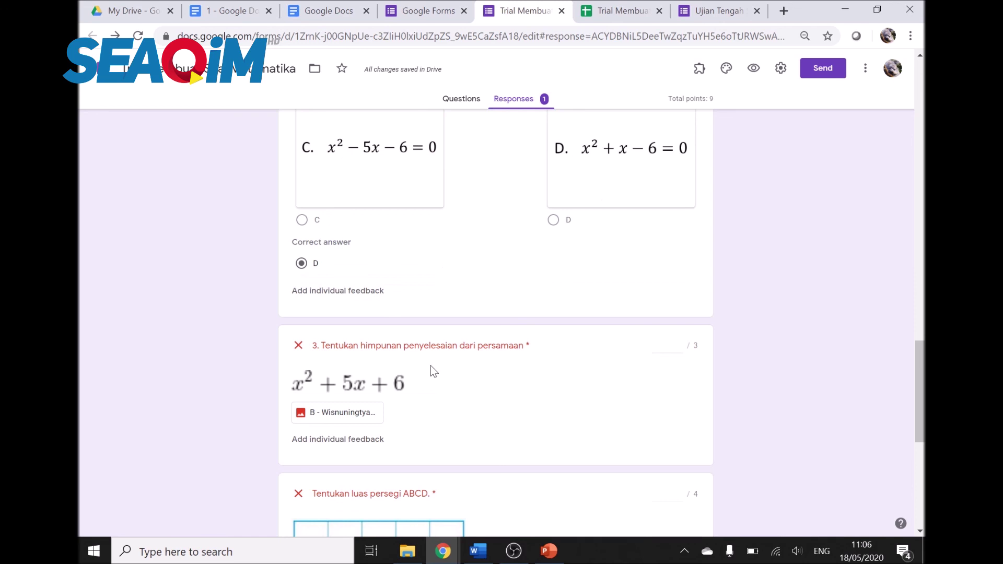
scroll(430, 365, "down", 3)
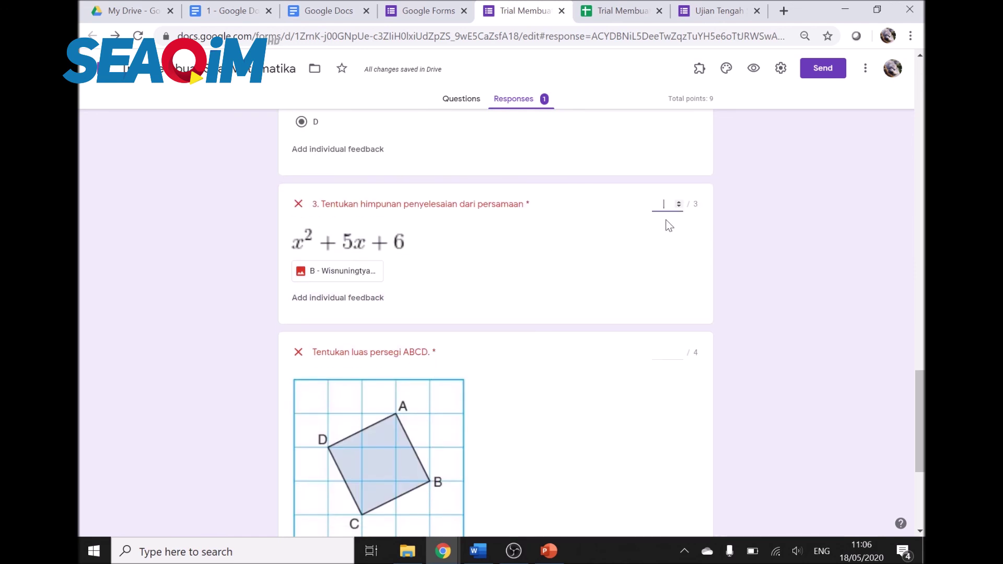
Step: Enter 1 point for question 3 and view its attached answer image in Drive
type("1")
scroll(551, 397, "down", 3)
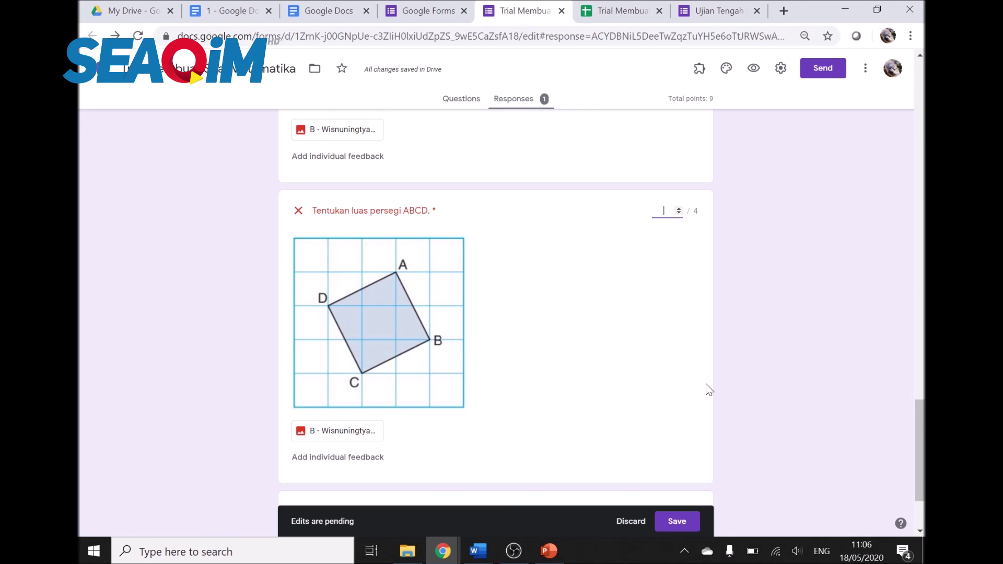
scroll(706, 384, "down", 2)
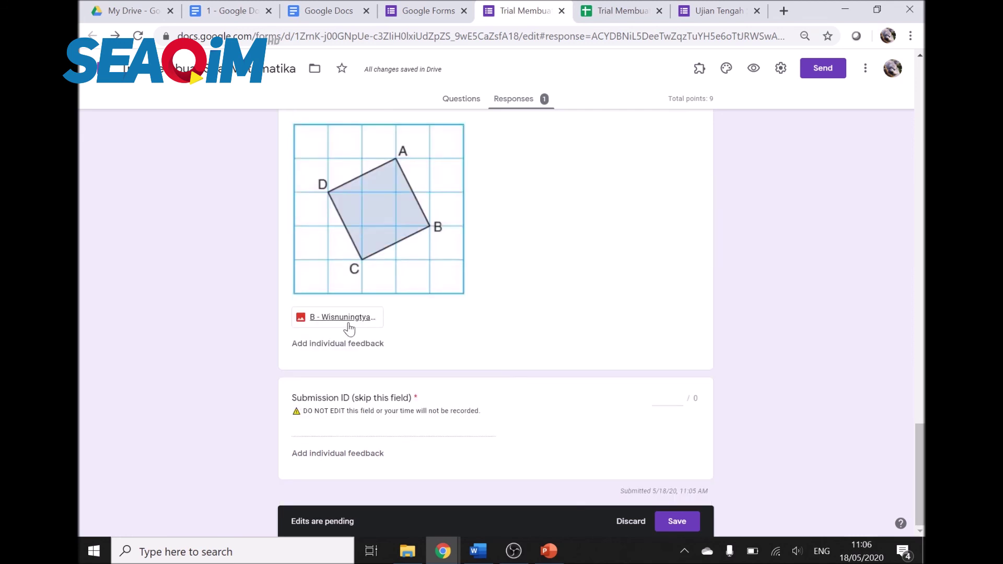
scroll(380, 329, "up", 5)
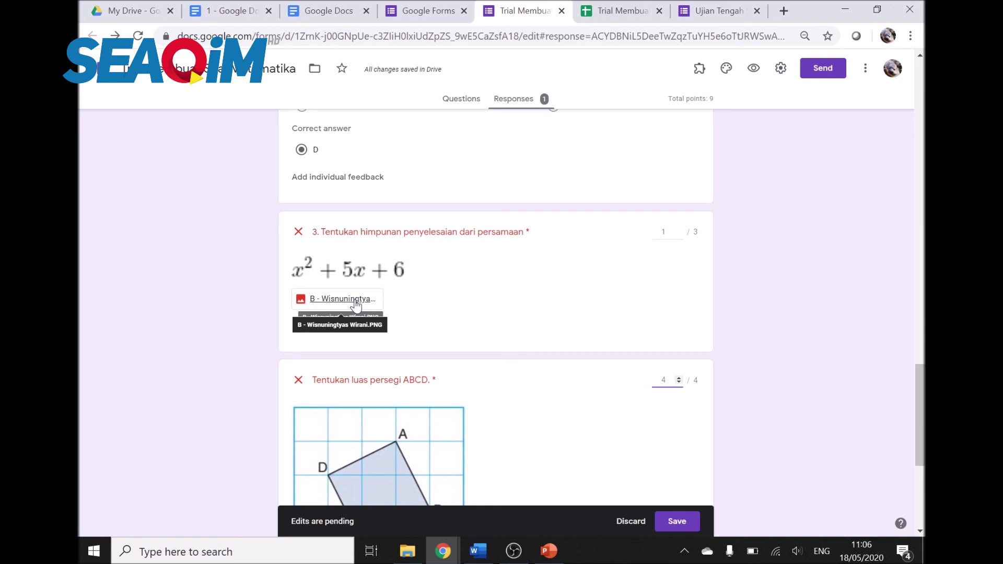
left_click(356, 304)
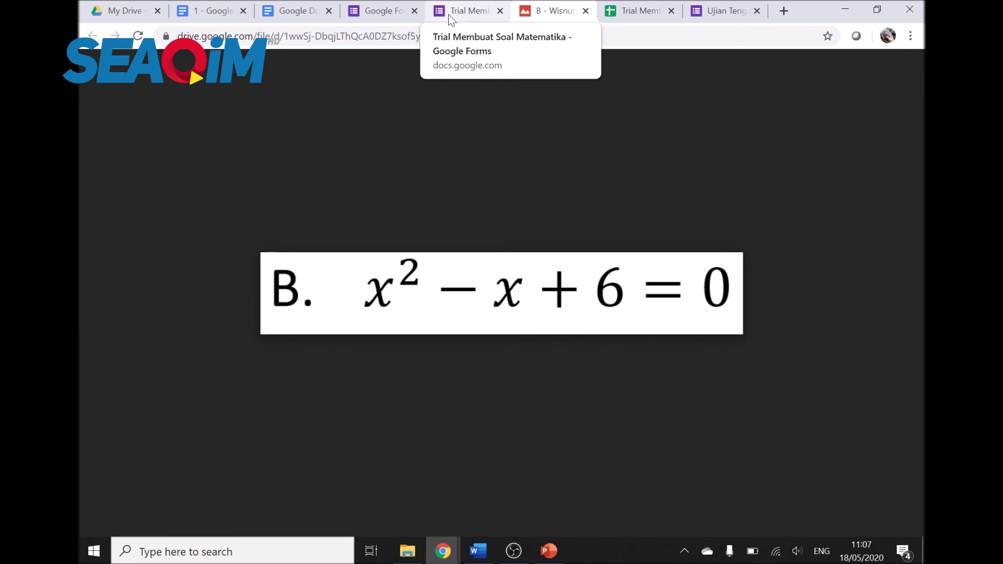
left_click(448, 15)
Step: View the student's equation image answer, then close both image tabs
scroll(472, 281, "down", 4)
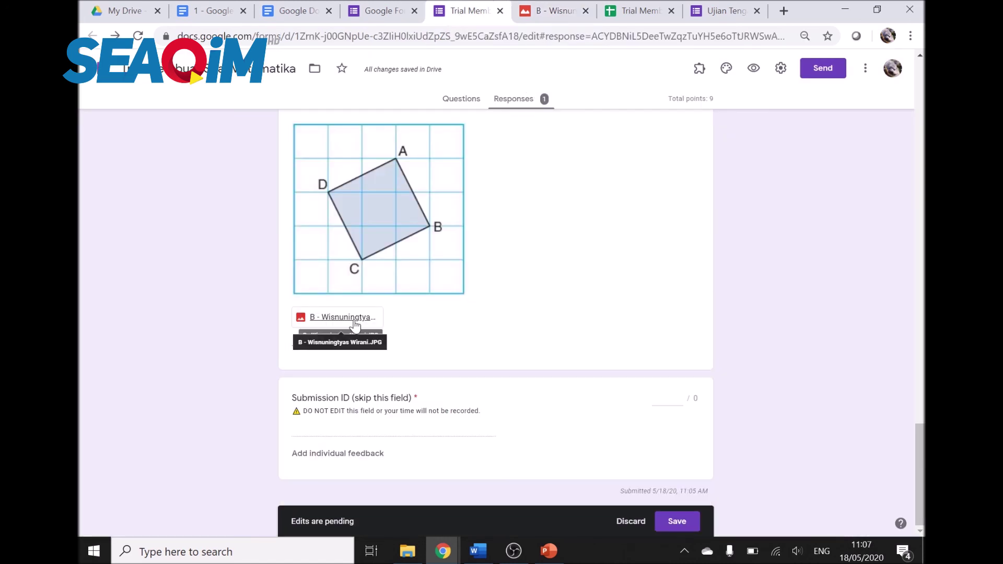
left_click(353, 320)
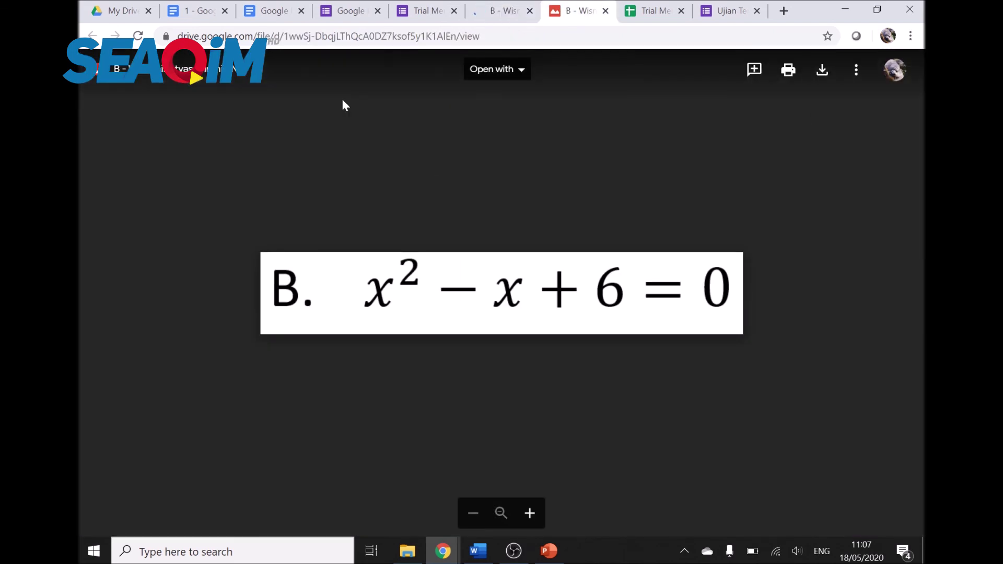
left_click(524, 7)
left_click(530, 10)
left_click(529, 11)
left_click(431, 7)
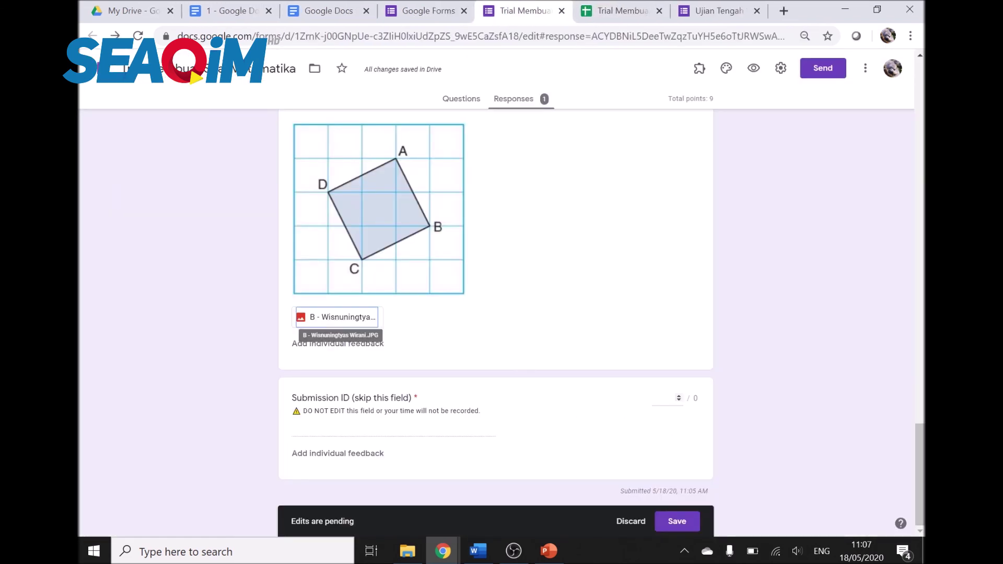
scroll(648, 381, "up", 4)
scroll(672, 319, "down", 4)
Step: Save the grading at 5 of 9 points and open the linked responses spreadsheet
left_click(675, 522)
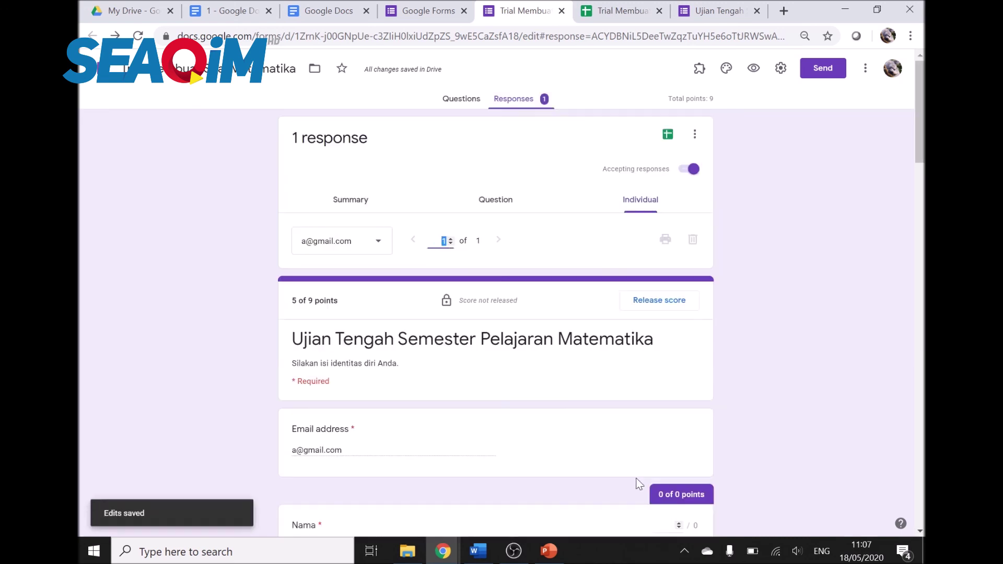
left_click(660, 11)
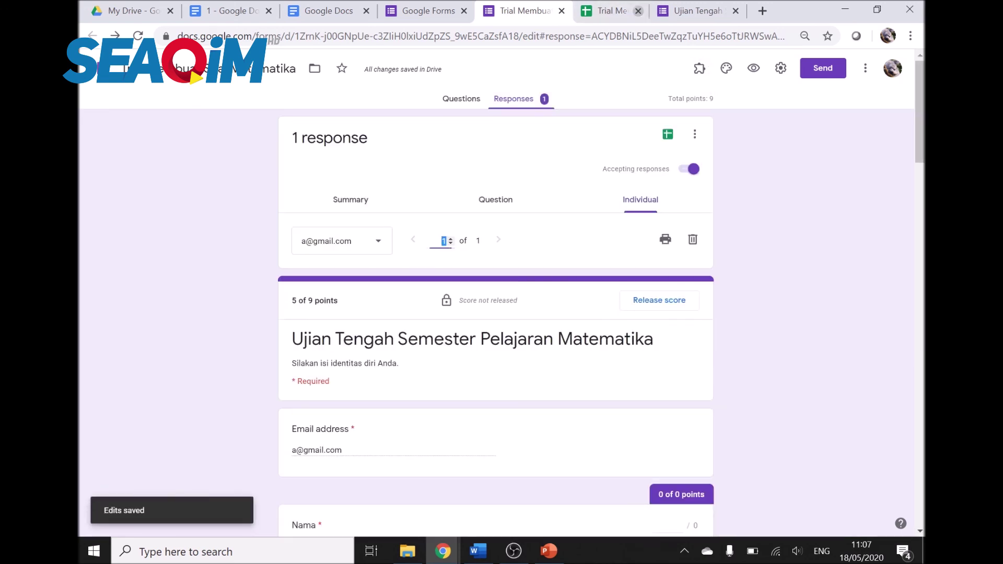
left_click(667, 135)
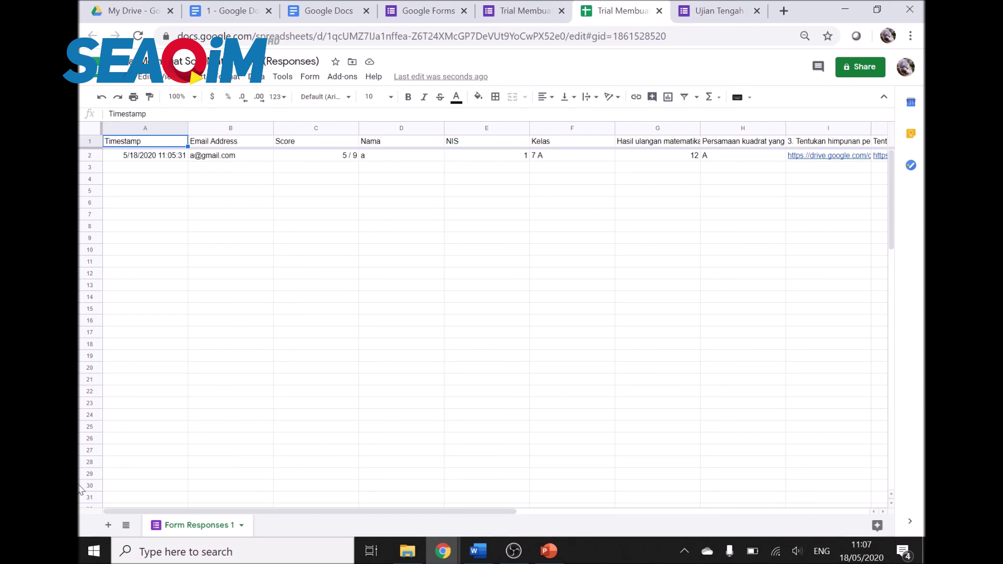
Step: Add Sheet2 and copy the Score and Nama cells C1:D2 from Form Responses 1
left_click(109, 526)
left_click(189, 528)
left_click_drag(295, 156, 371, 155)
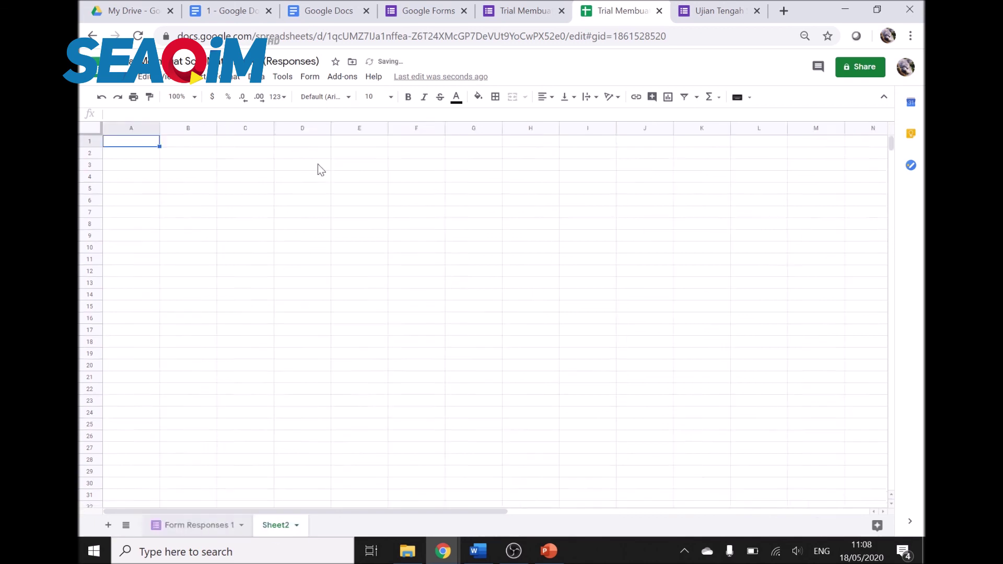
key("ctrl+z")
left_click_drag(307, 141, 392, 155)
key("ctrl+c")
left_click(273, 525)
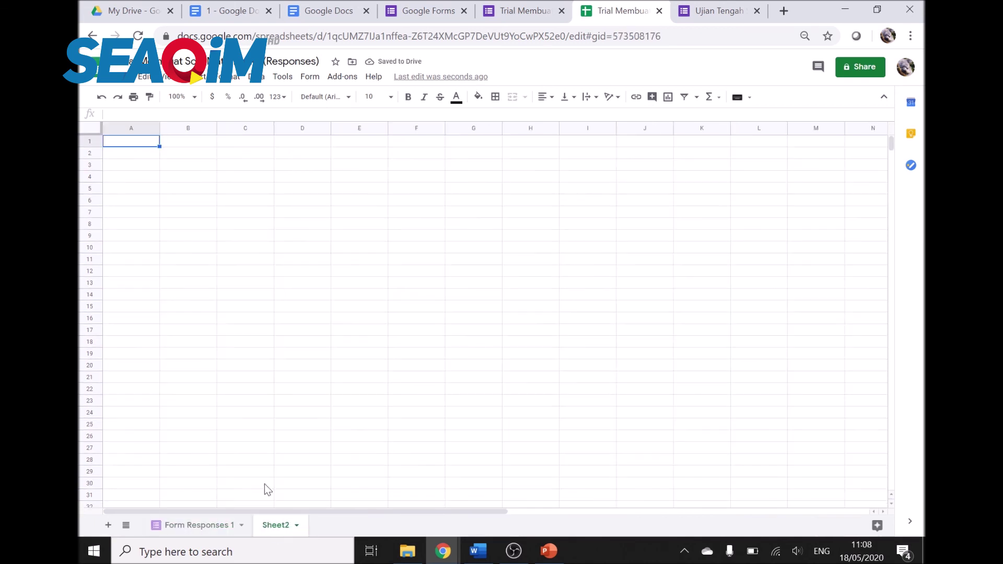
Step: Paste Score and Nama into Sheet2 at A1 and add a 'Final Score' header in C1
key("ctrl+v")
left_click(198, 203)
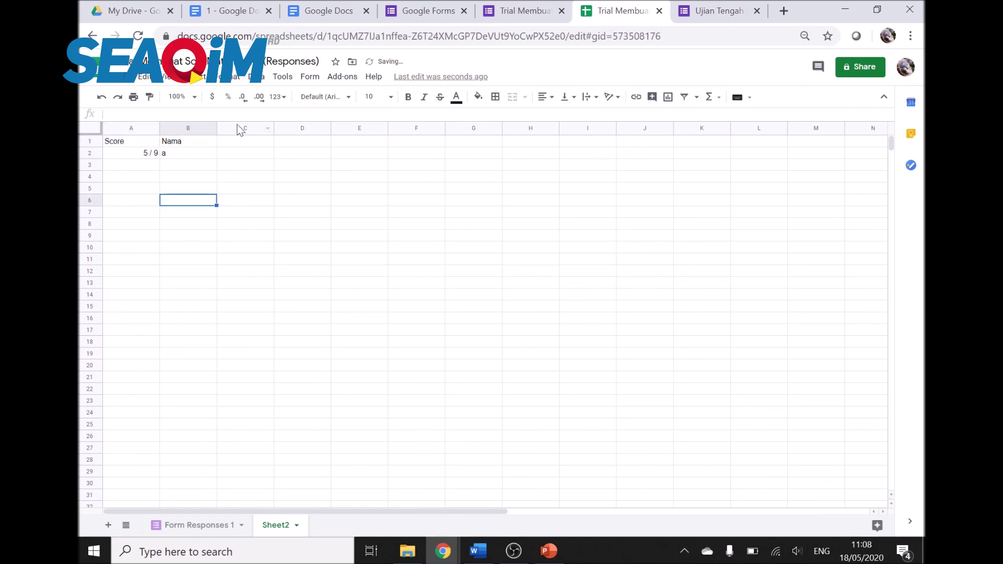
left_click(240, 140)
type("Final Score")
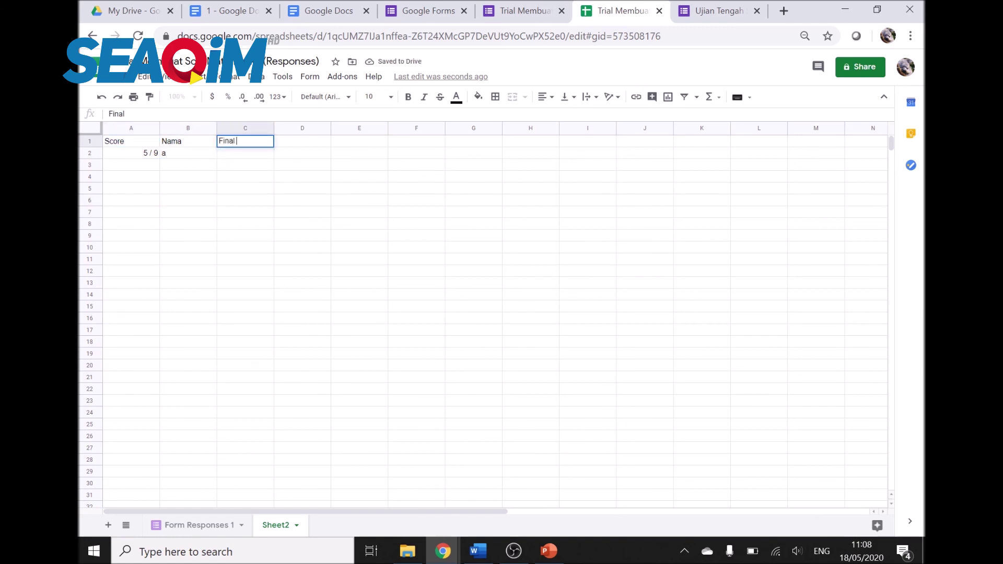
left_click(295, 226)
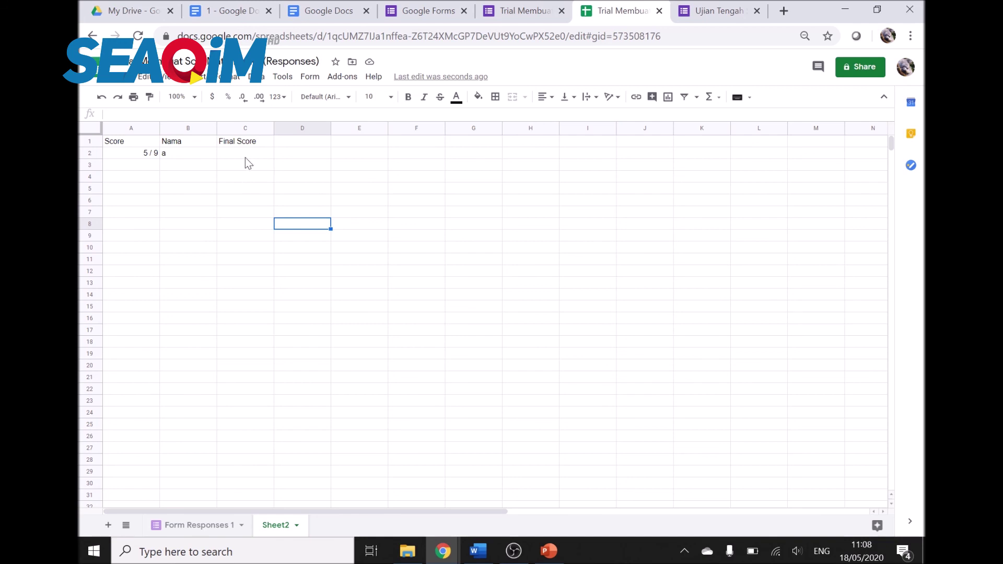
Step: Enter =(A2/9)*100 in C2 and fill it down to C11
left_click(245, 157)
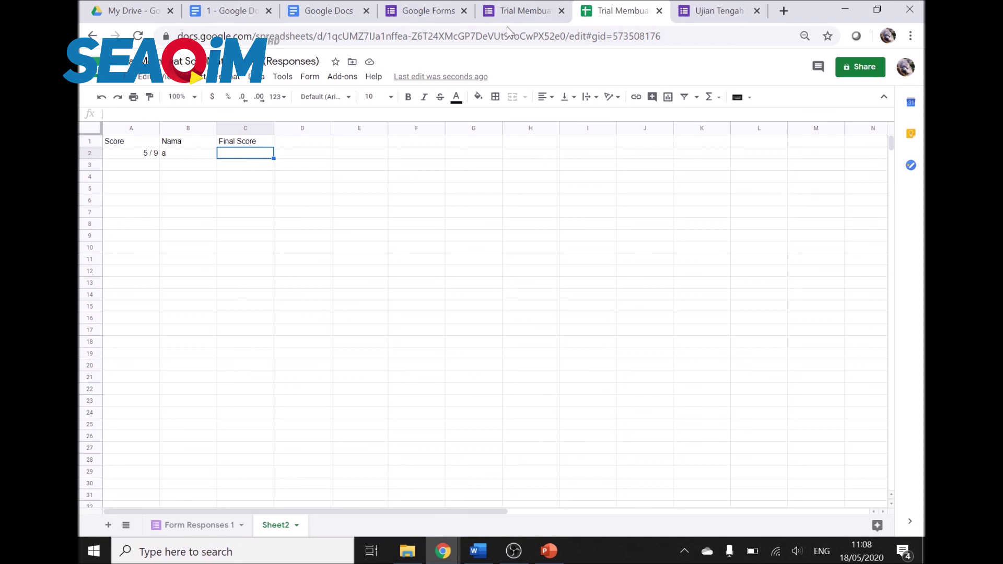
type("=")
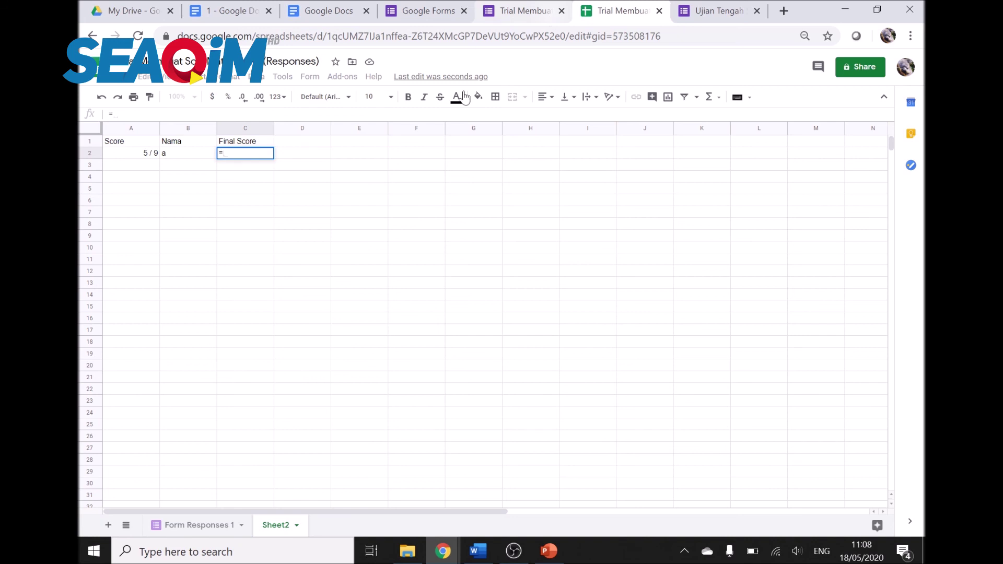
left_click(152, 156)
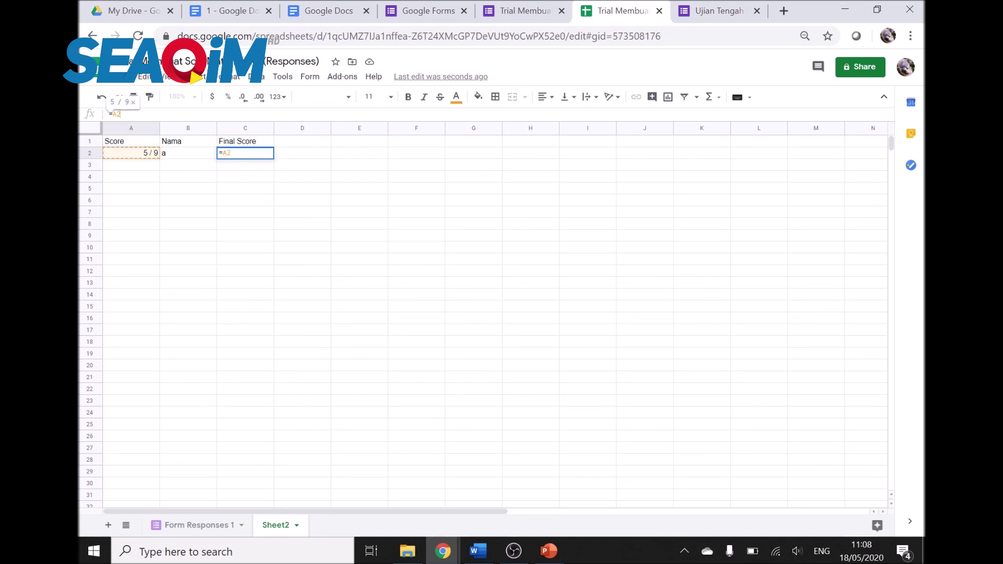
type("(A2/9)*100")
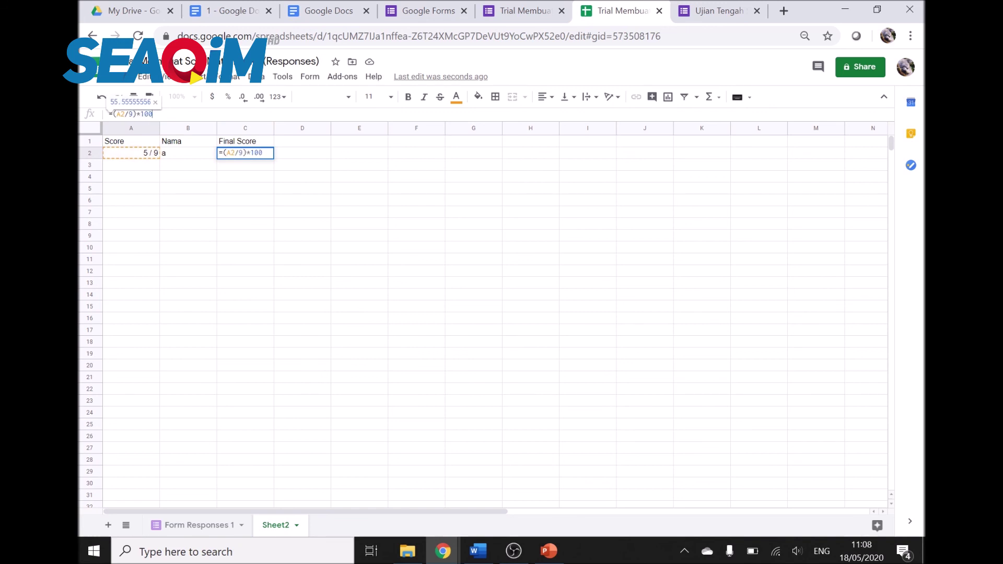
key("Return")
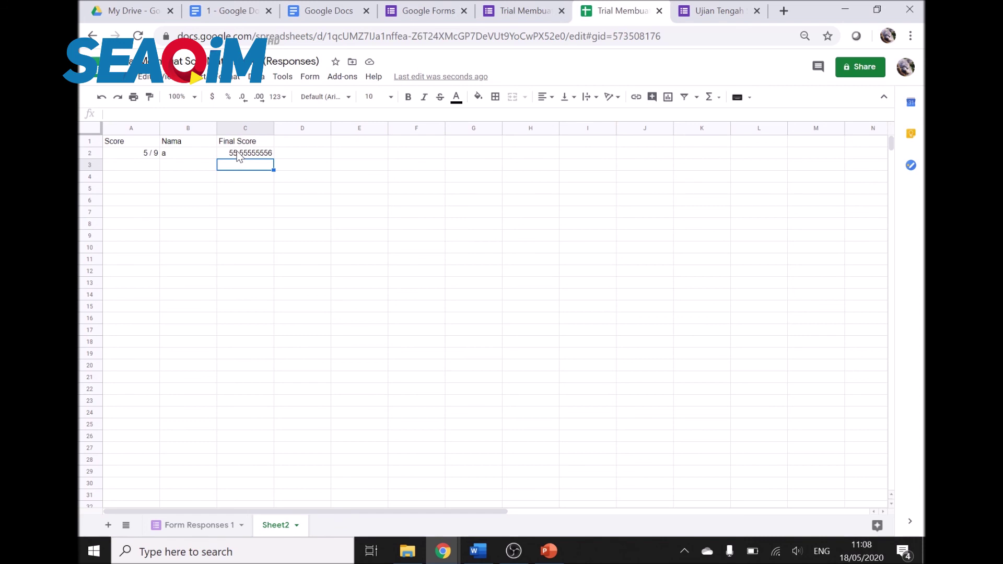
left_click(238, 154)
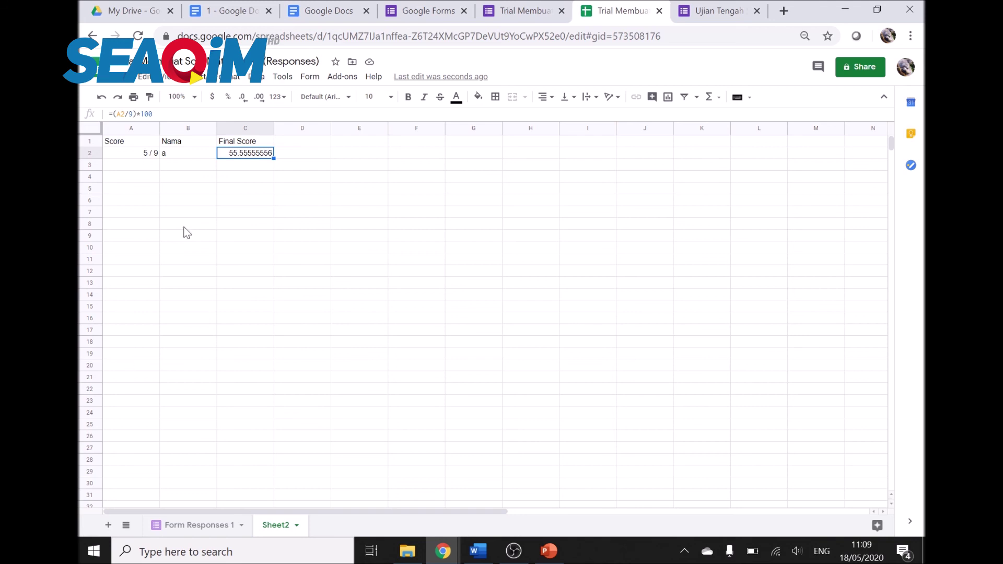
left_click_drag(272, 159, 267, 264)
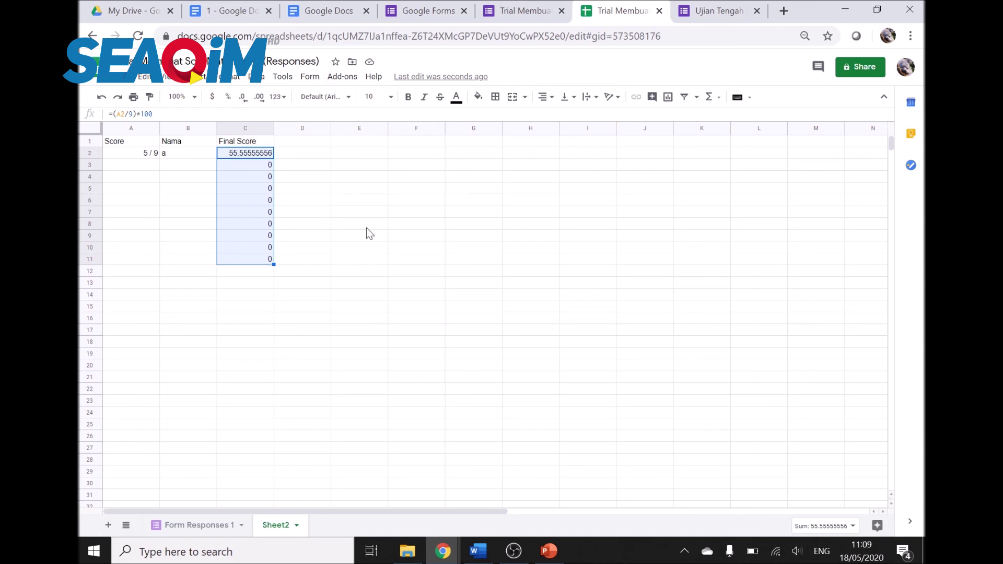
Step: Return to the form's individual response, which shows 5 of 9 points
left_click(520, 7)
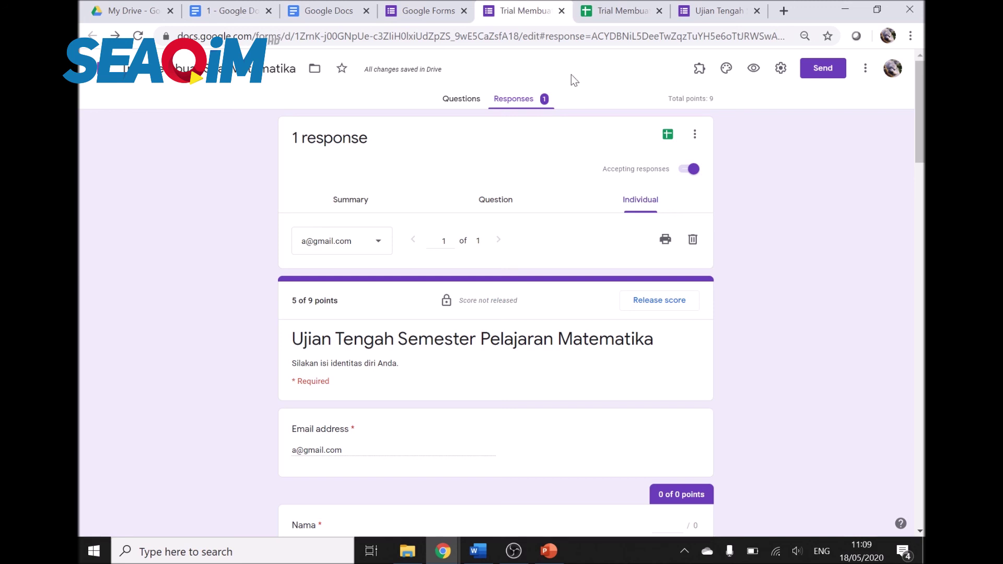
scroll(564, 314, "down", 4)
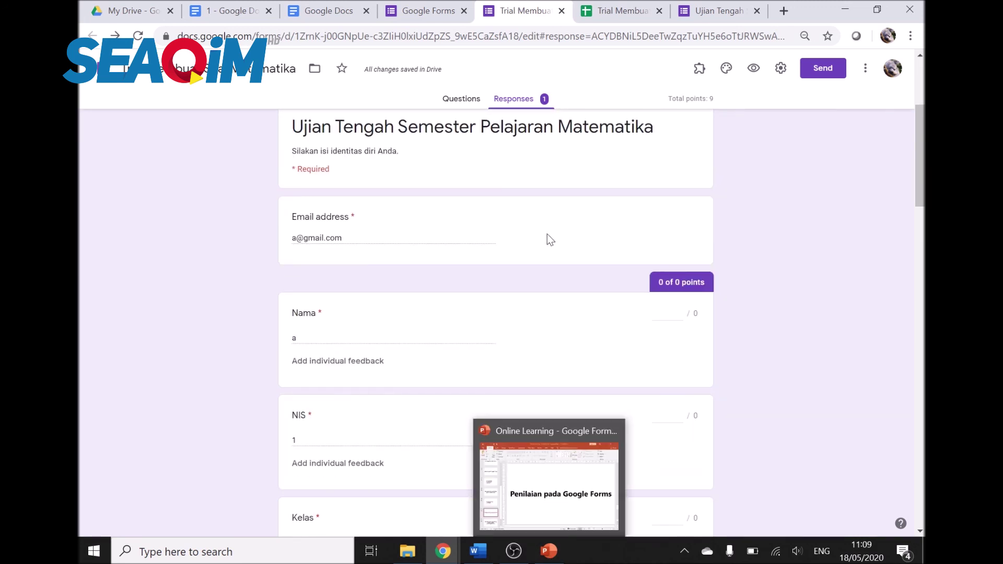
scroll(518, 199, "down", 5)
scroll(518, 199, "up", 7)
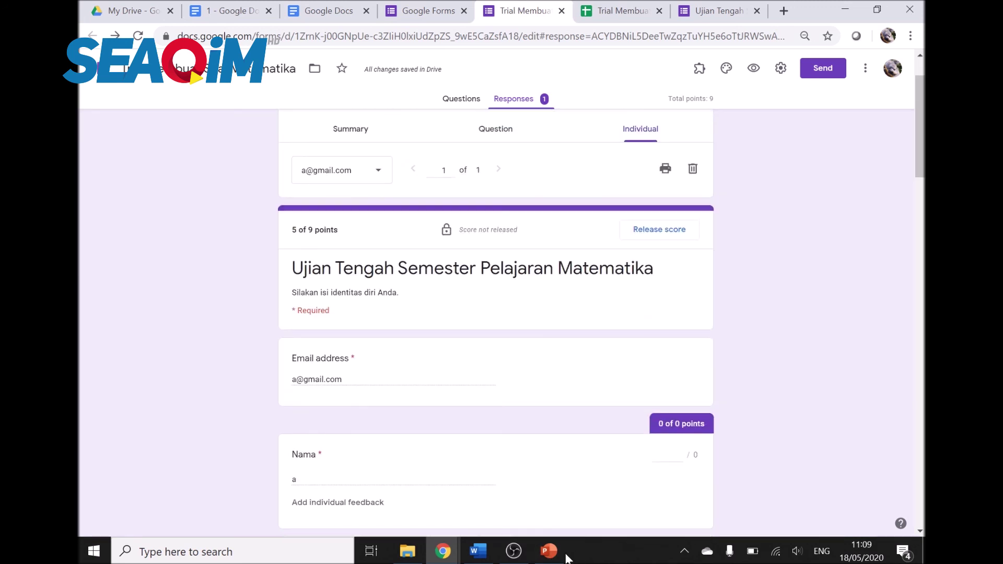
left_click(548, 550)
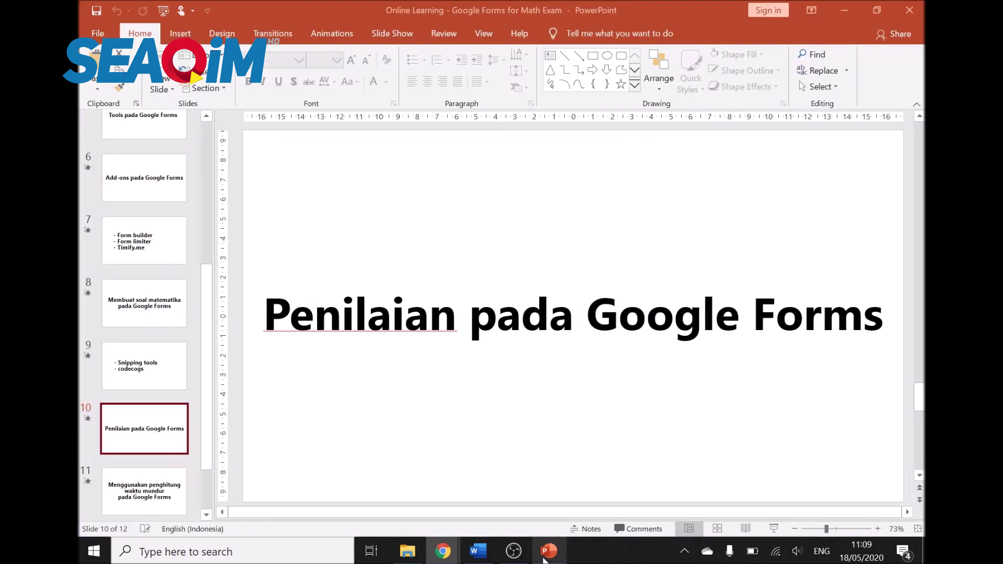
Step: Advance past the countdown-timer slide 11 to slide 12 listing Form limiter and Timify.me
left_click(148, 501)
scroll(313, 424, "down", 1)
left_click(171, 412)
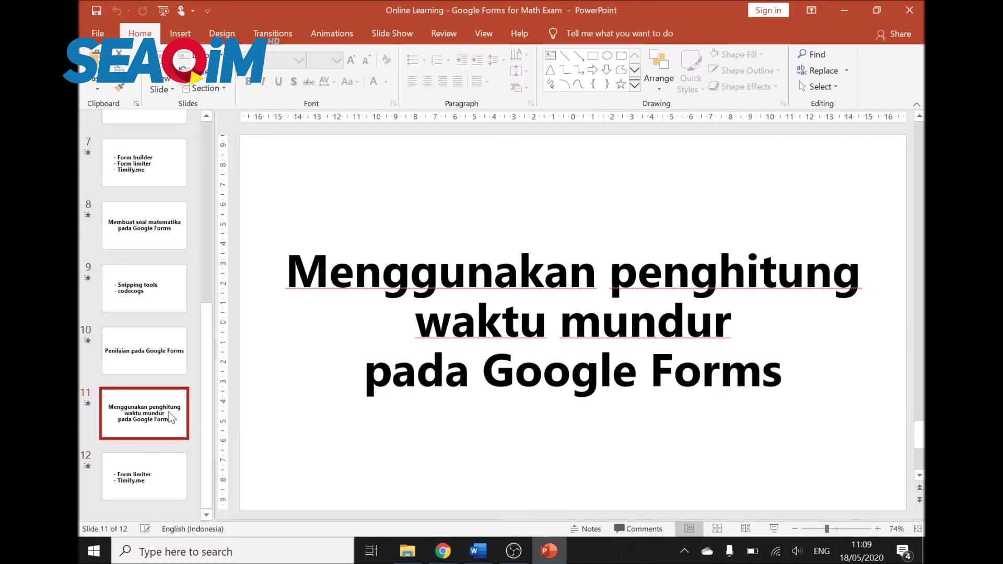
left_click(165, 467)
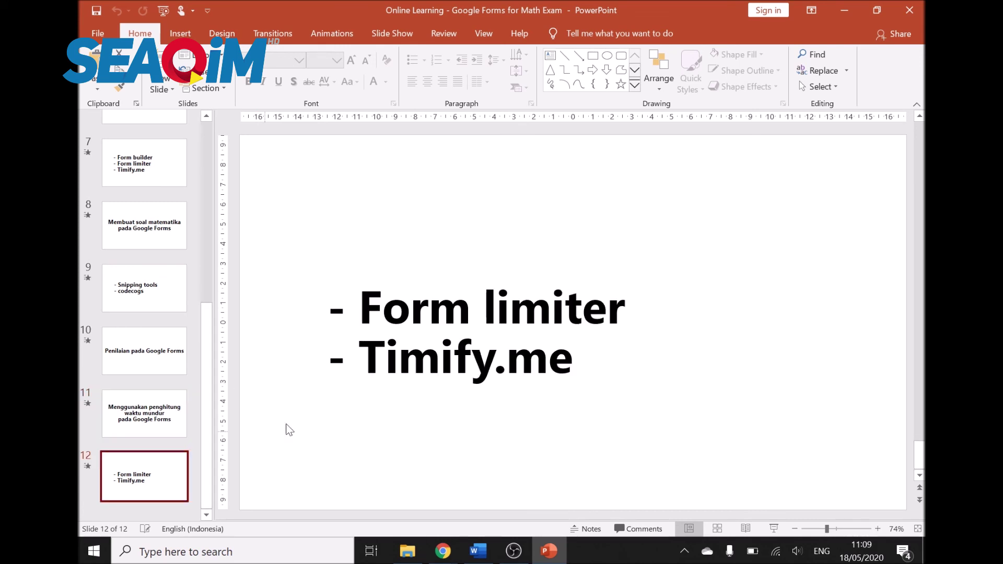